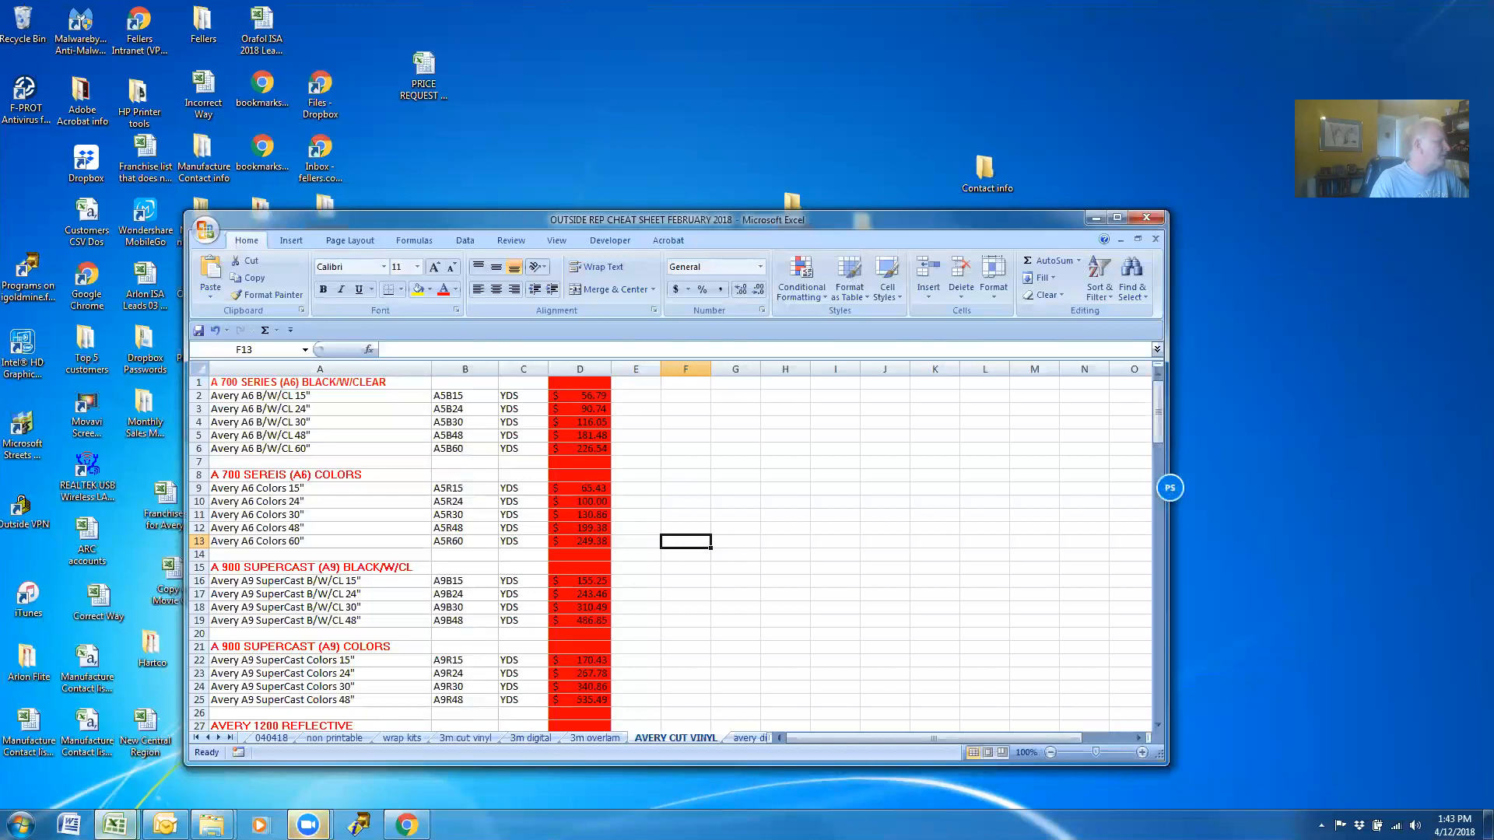
Bring the PRICE REQUEST NEW SET UP SHEET workbook forward and move its window up and right.
left_click(100, 739)
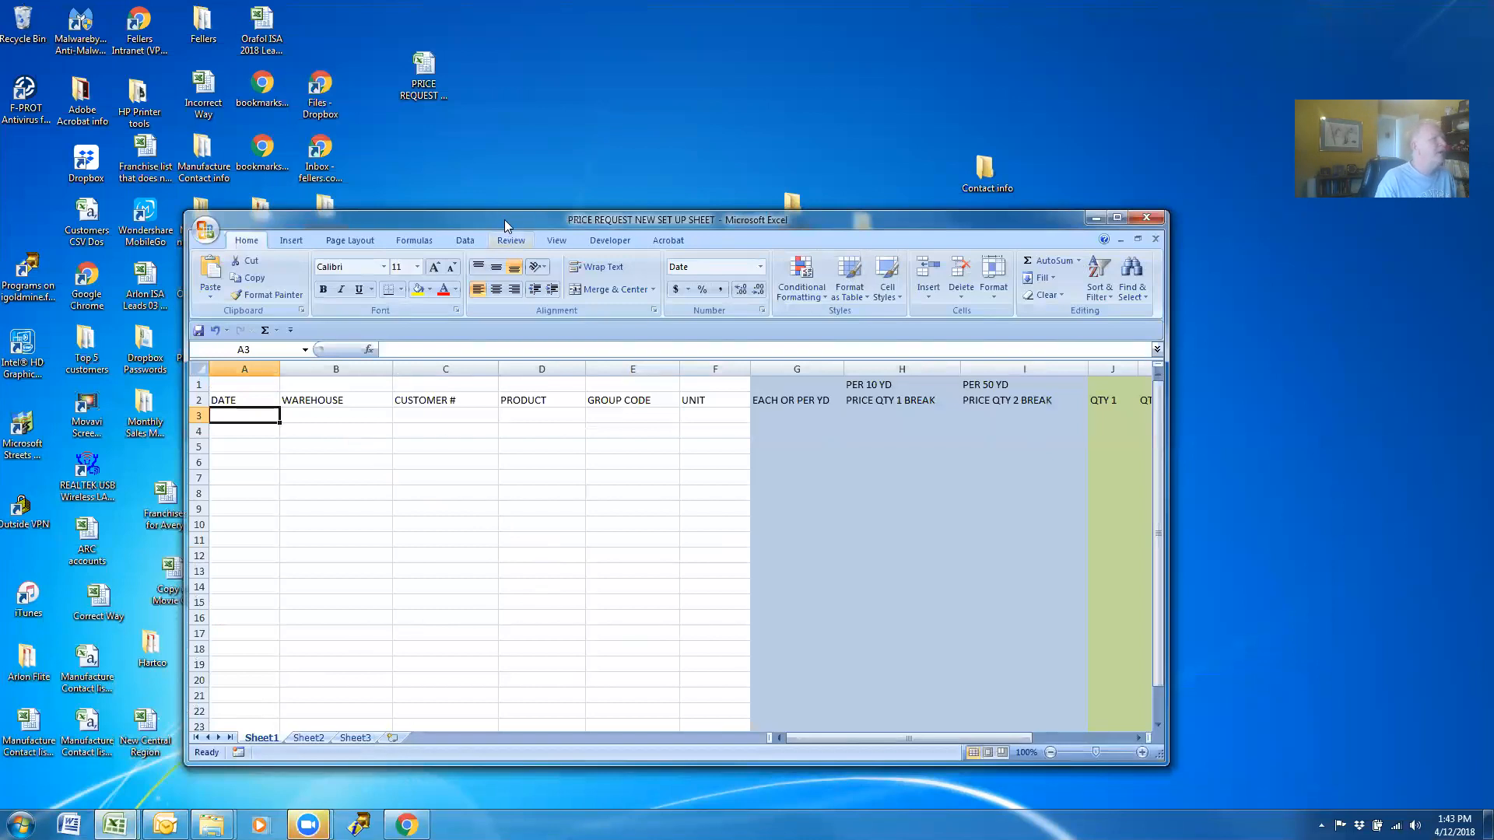
left_click_drag(504, 220, 602, 194)
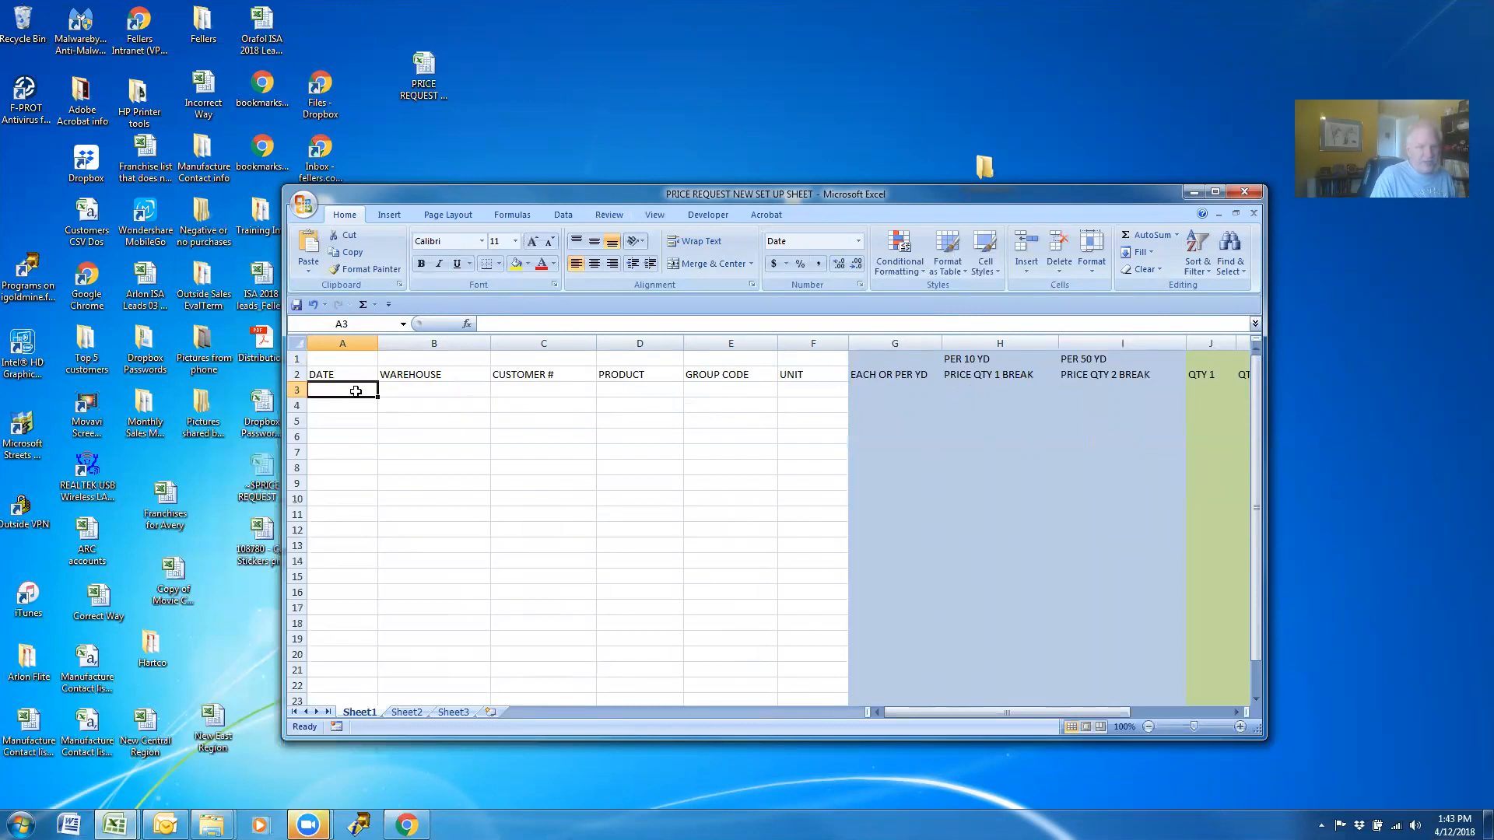
Enter date 04/12/18 in A3, warehouse SD in B3 and ON in B4.
type("04/")
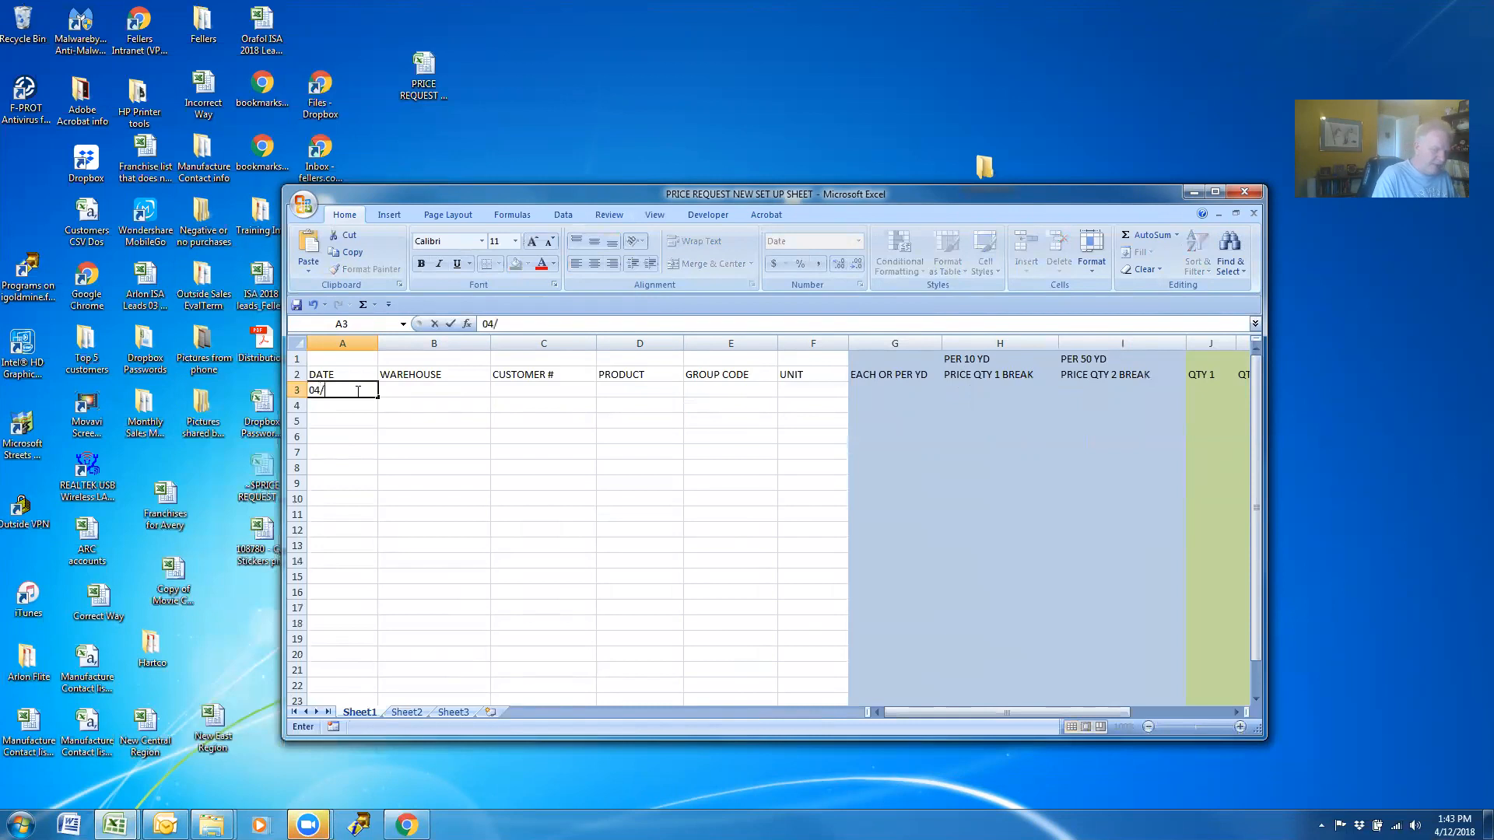
type("12/18")
key("Tab")
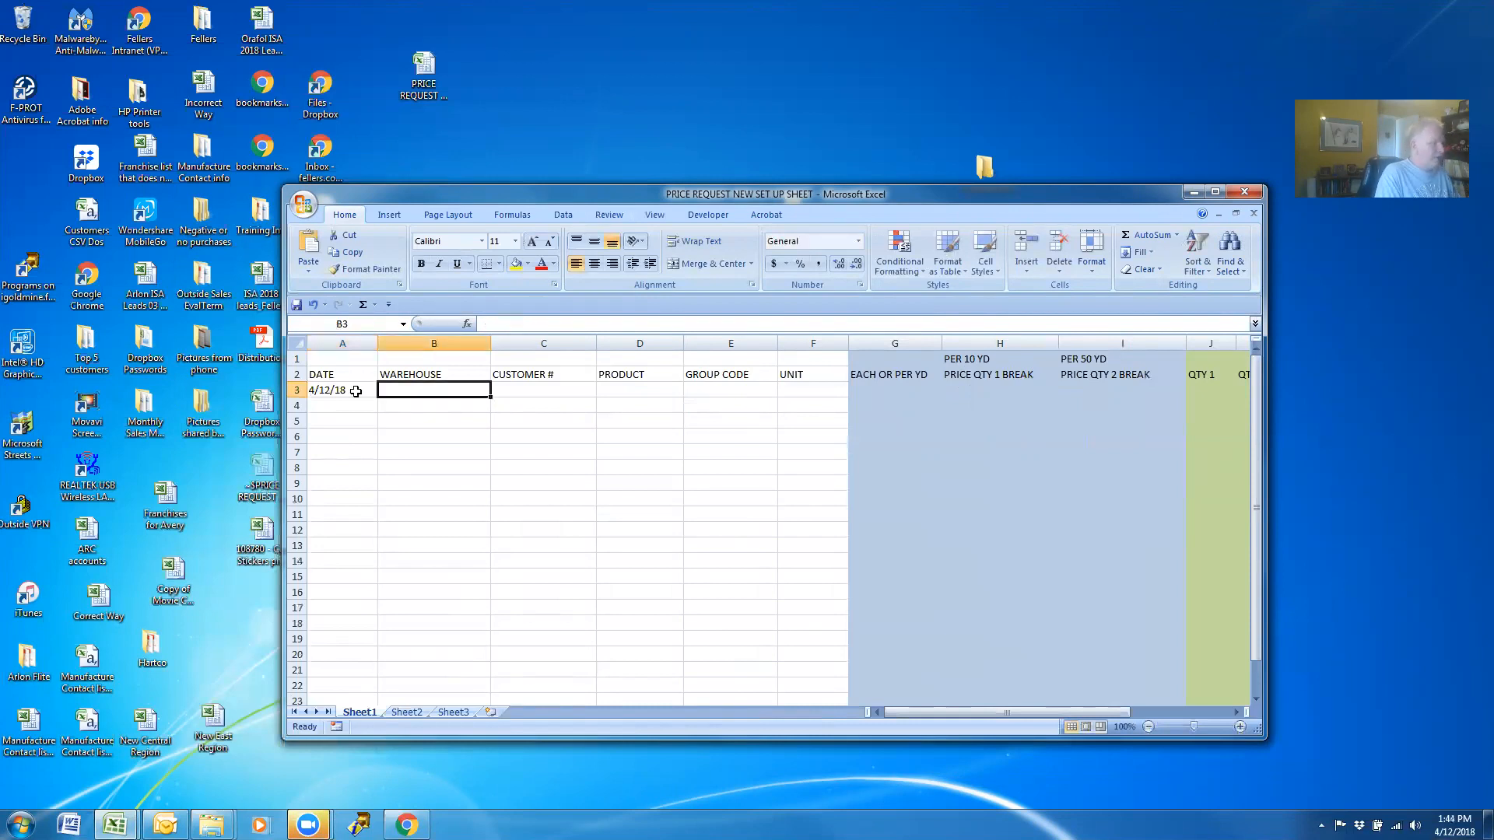
type("on")
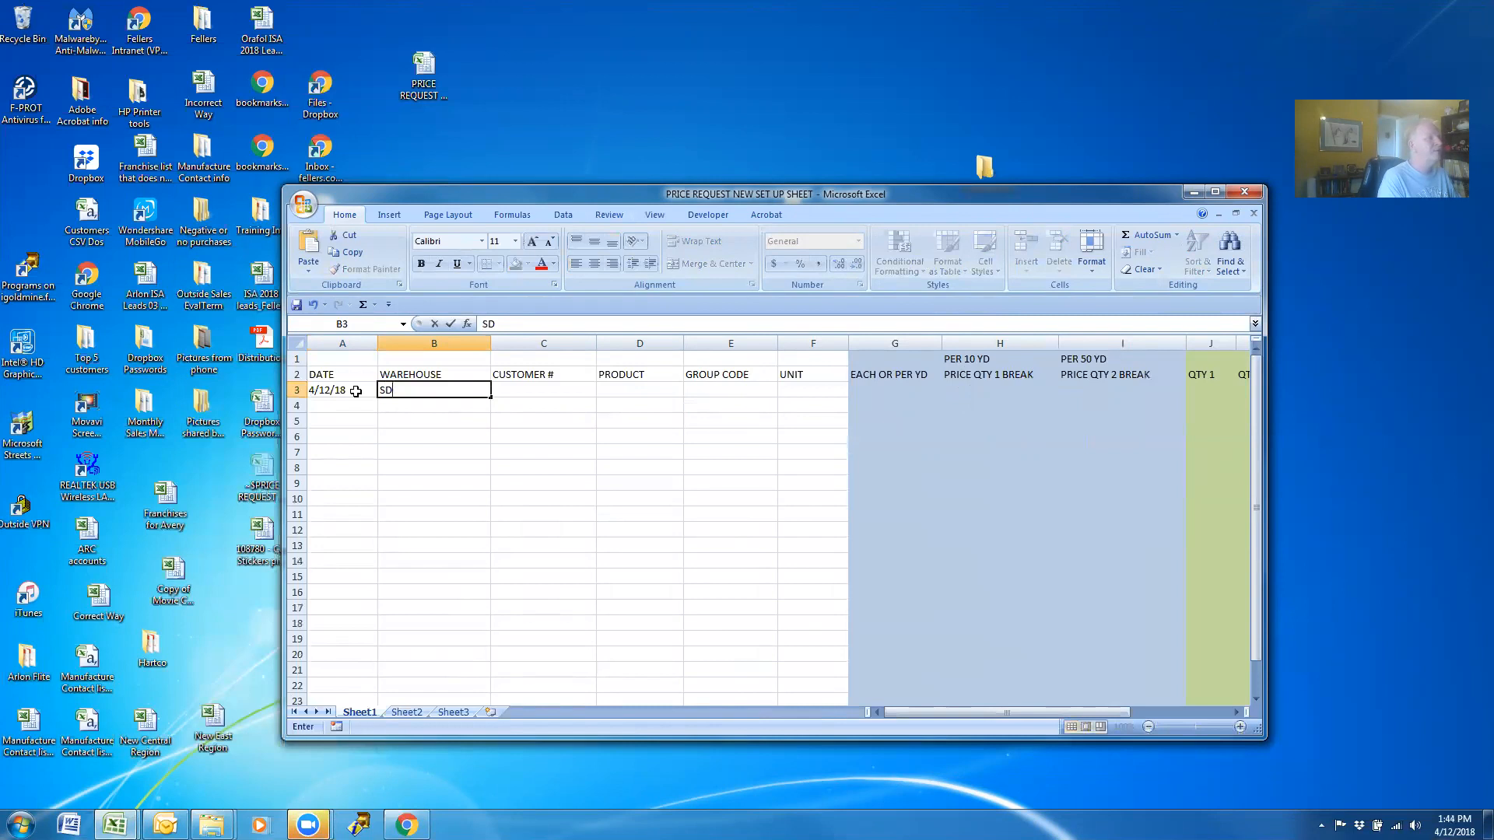
key("Return")
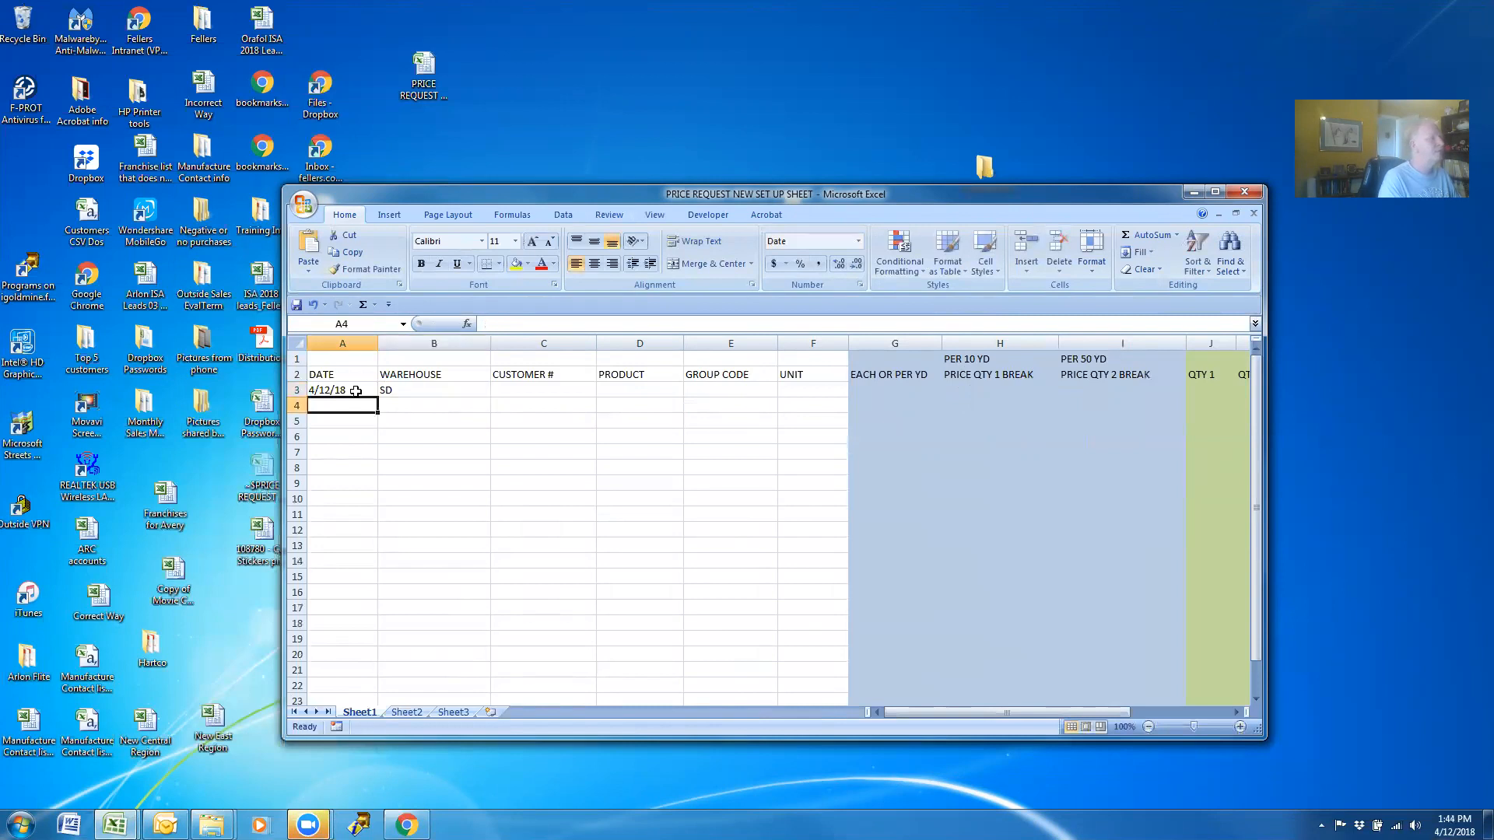
key("Tab")
type("ON")
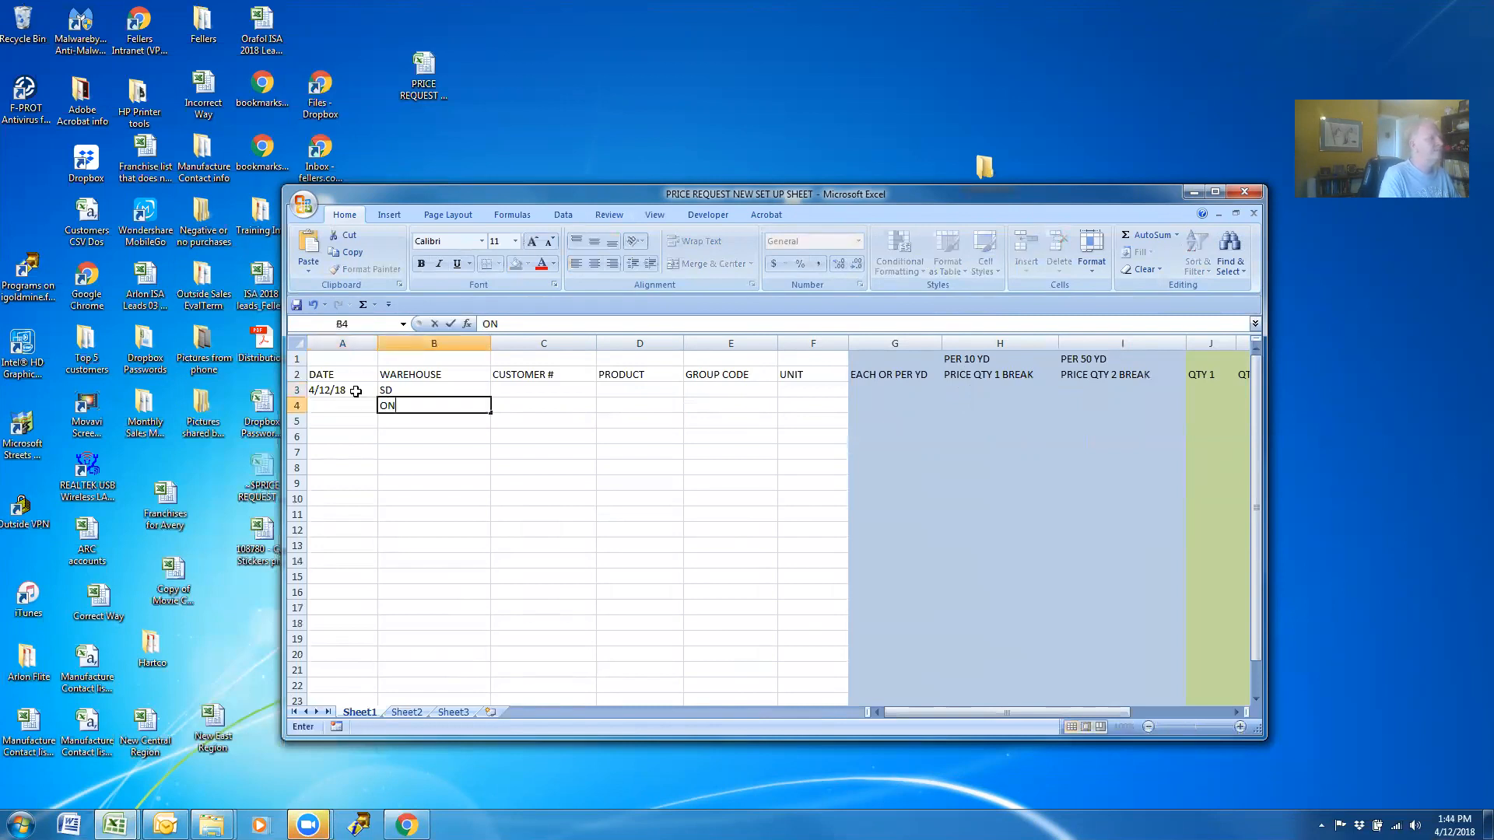
Enter the customer number in C3, removing an extra trailing digit.
left_click(523, 390)
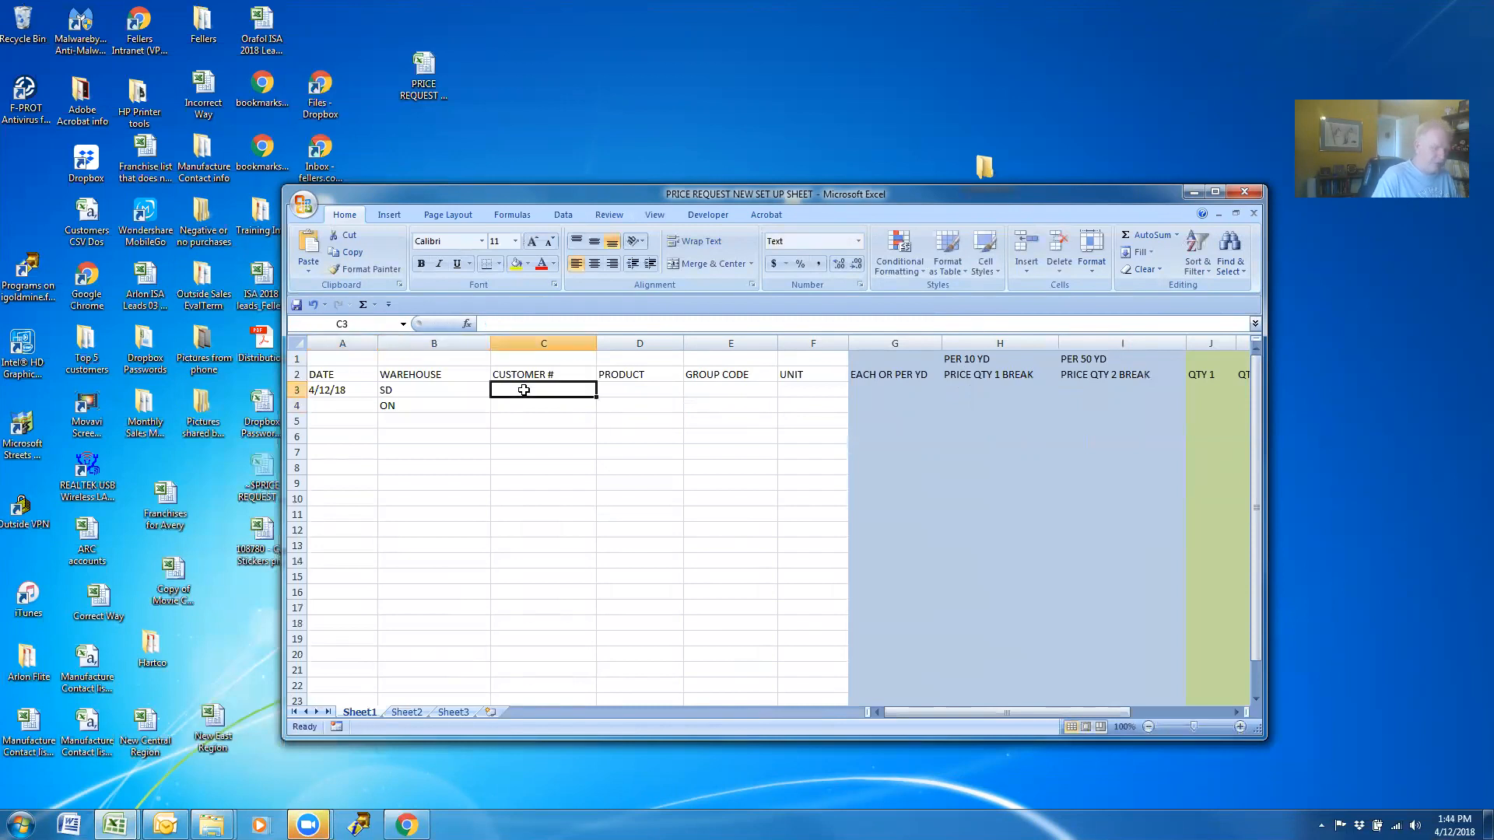
type("0123456")
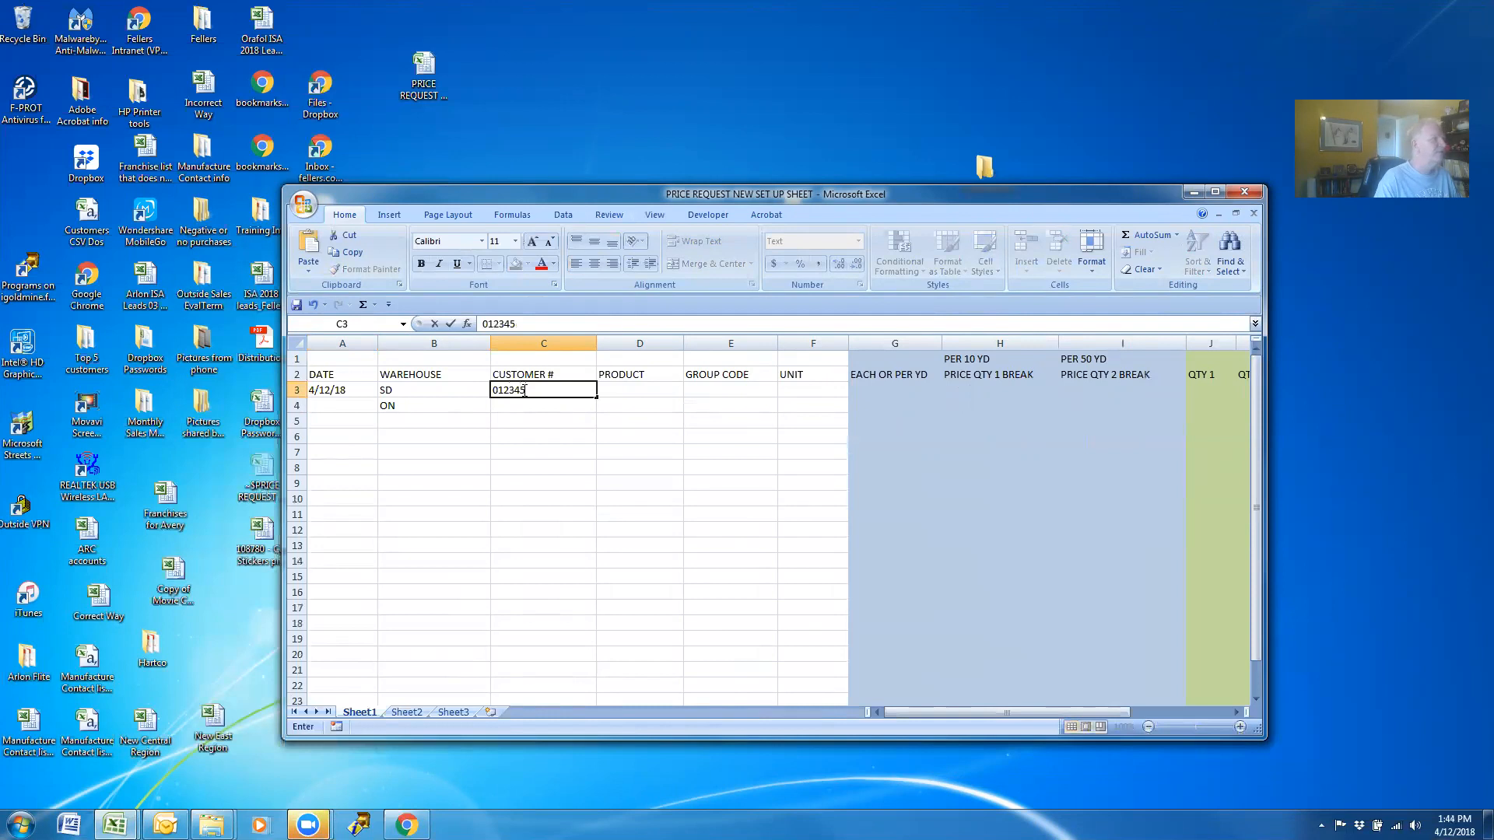
key("BackSpace")
left_click(514, 408)
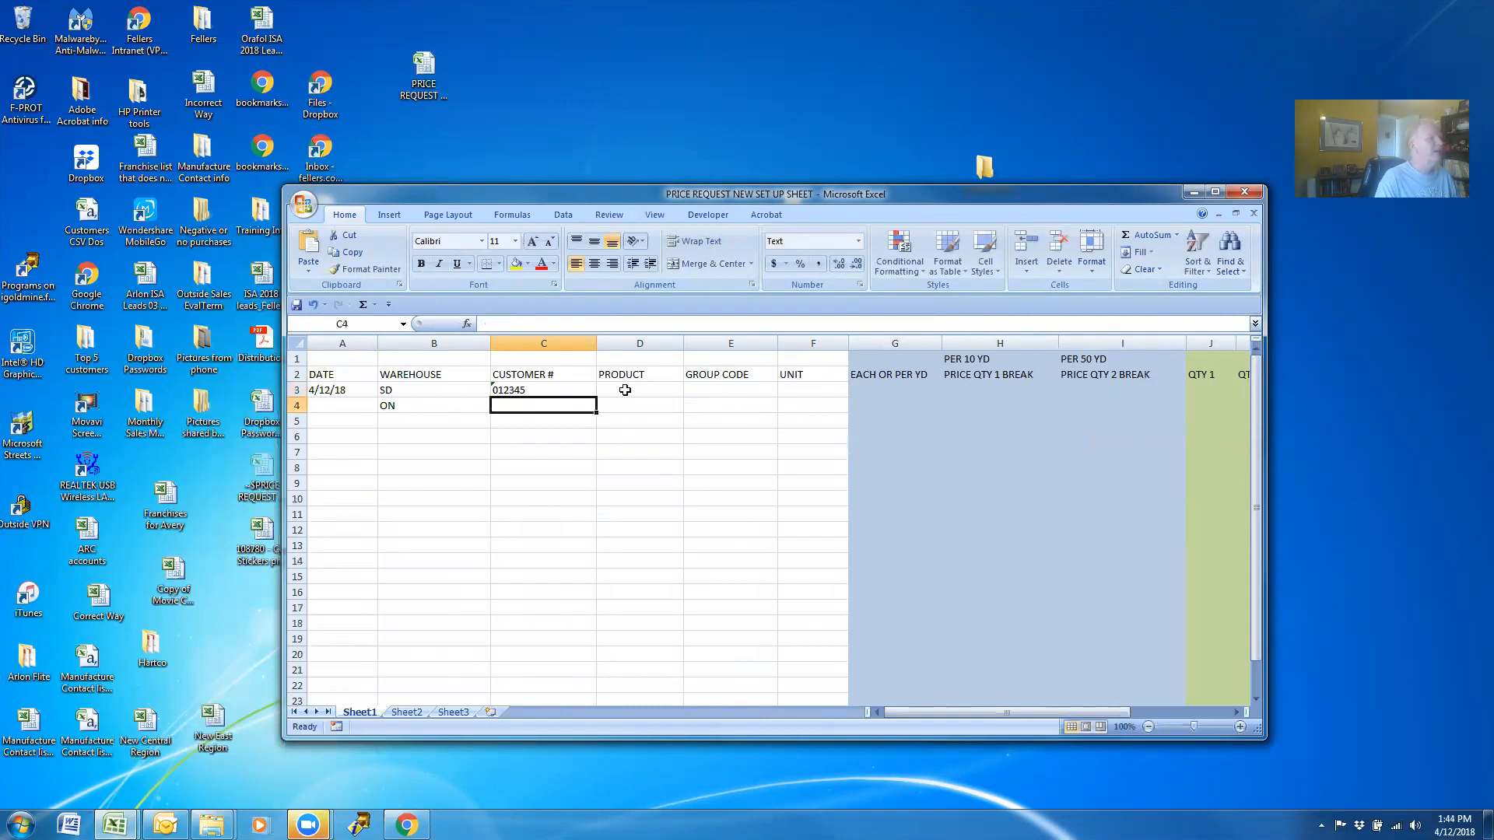
left_click(625, 390)
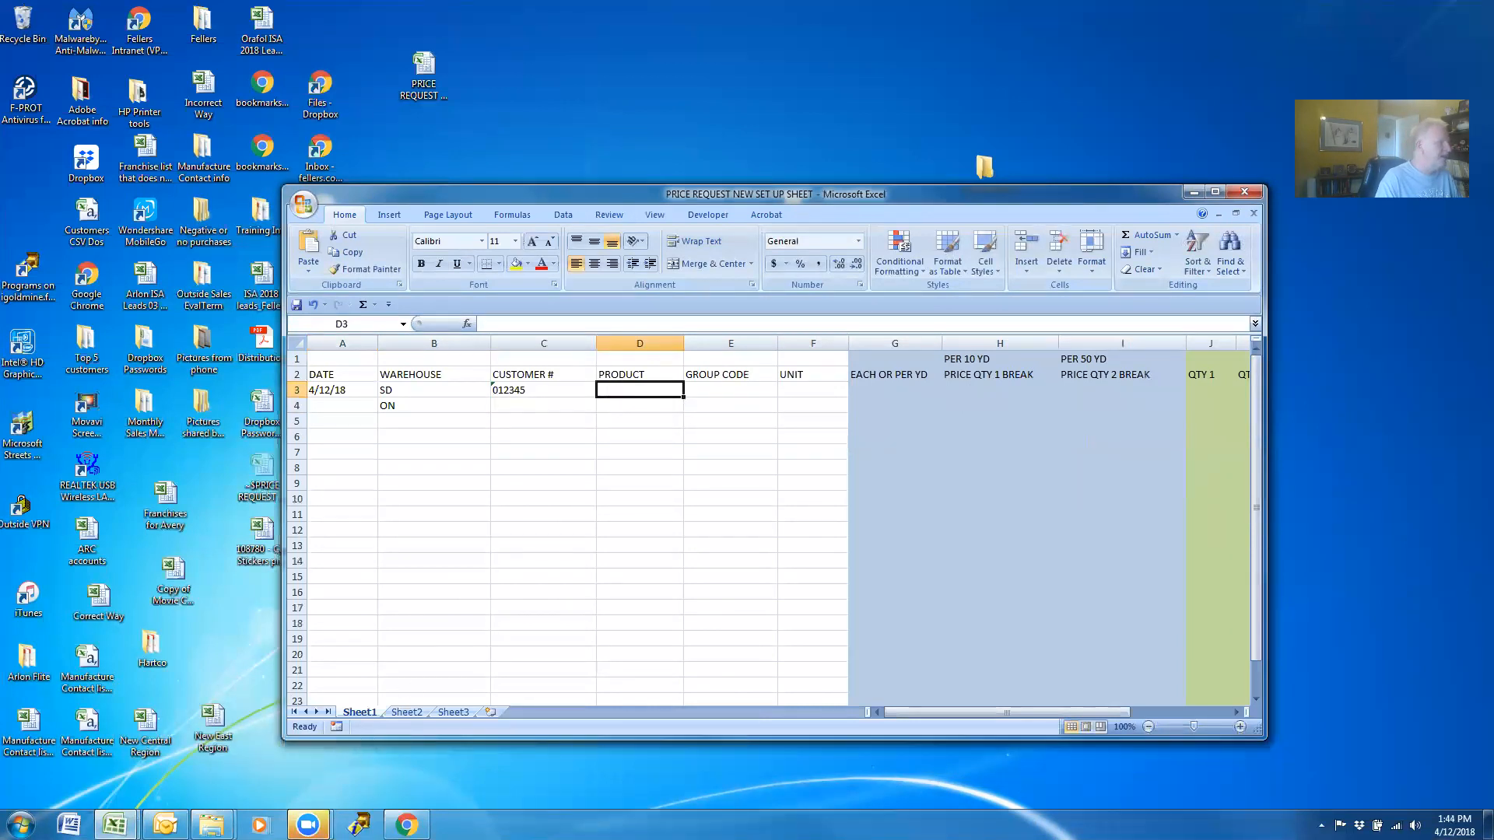
On the Fellers page, view the 30" Unpunched by 50 Yd Roll price: $374.00, $7.48/yard.
mouse_move(165, 825)
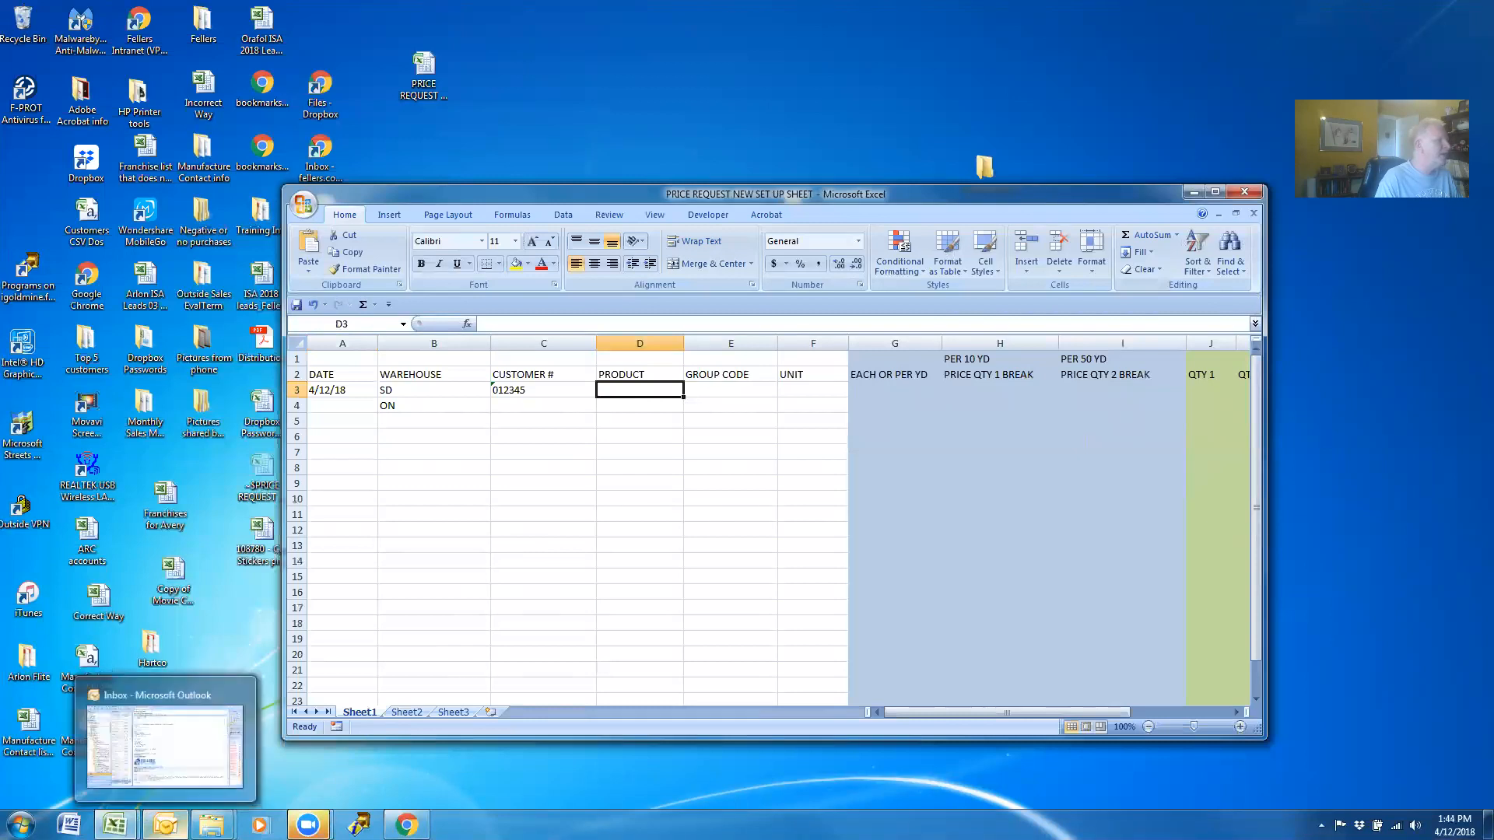
left_click(406, 824)
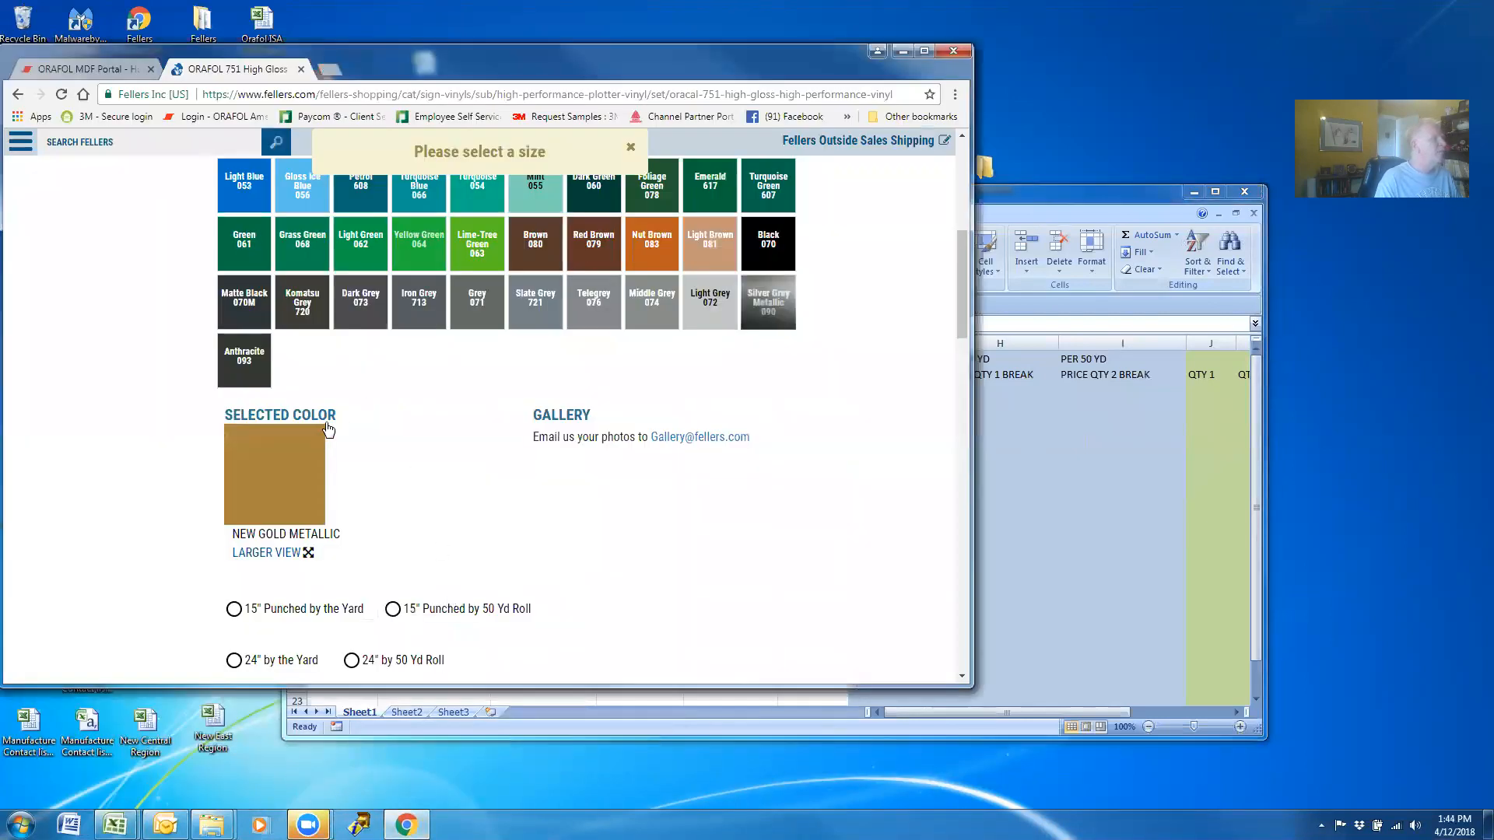
scroll(376, 413, "down", 6)
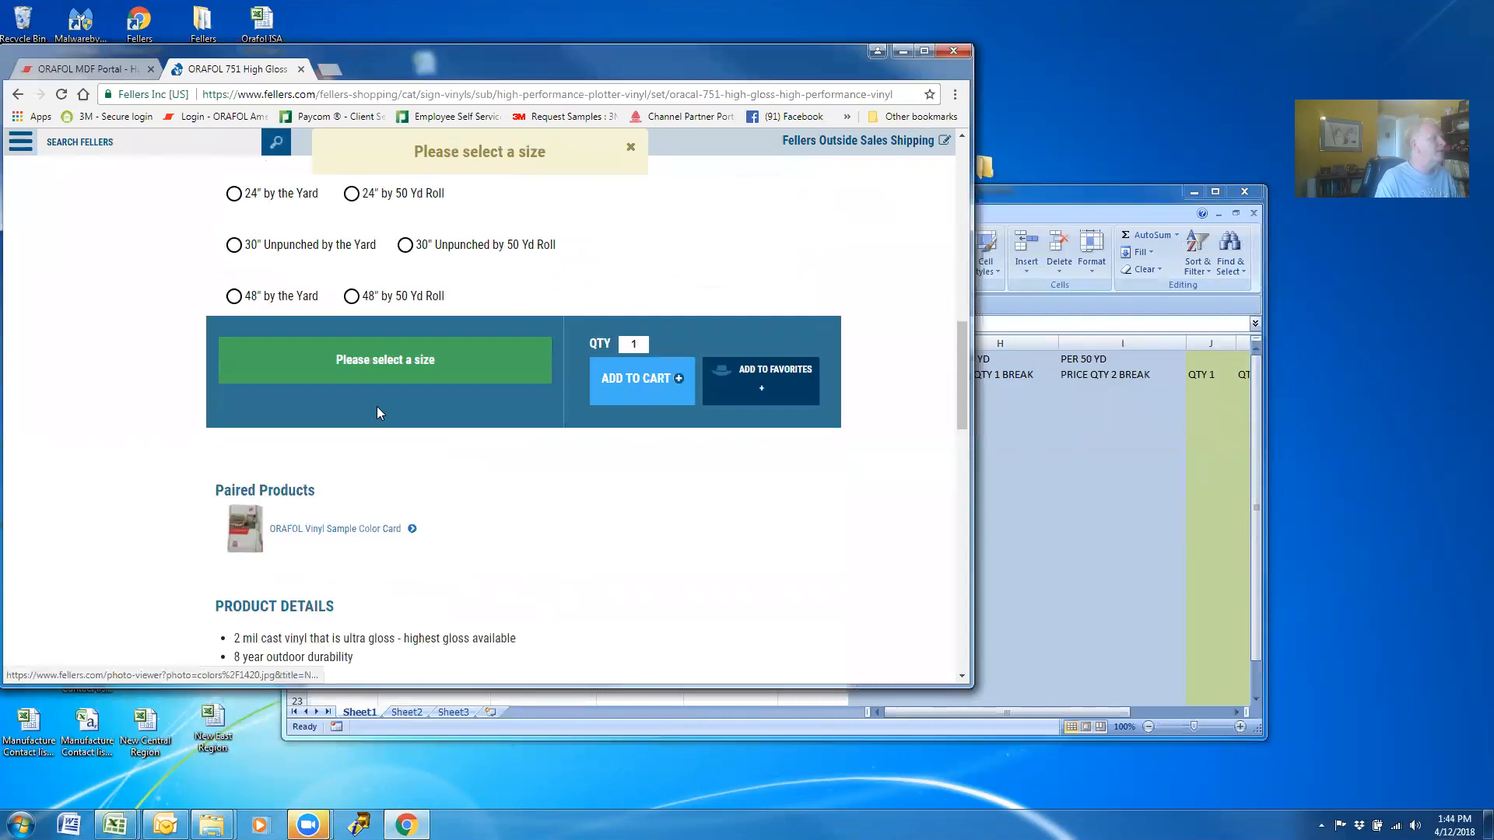
left_click(245, 255)
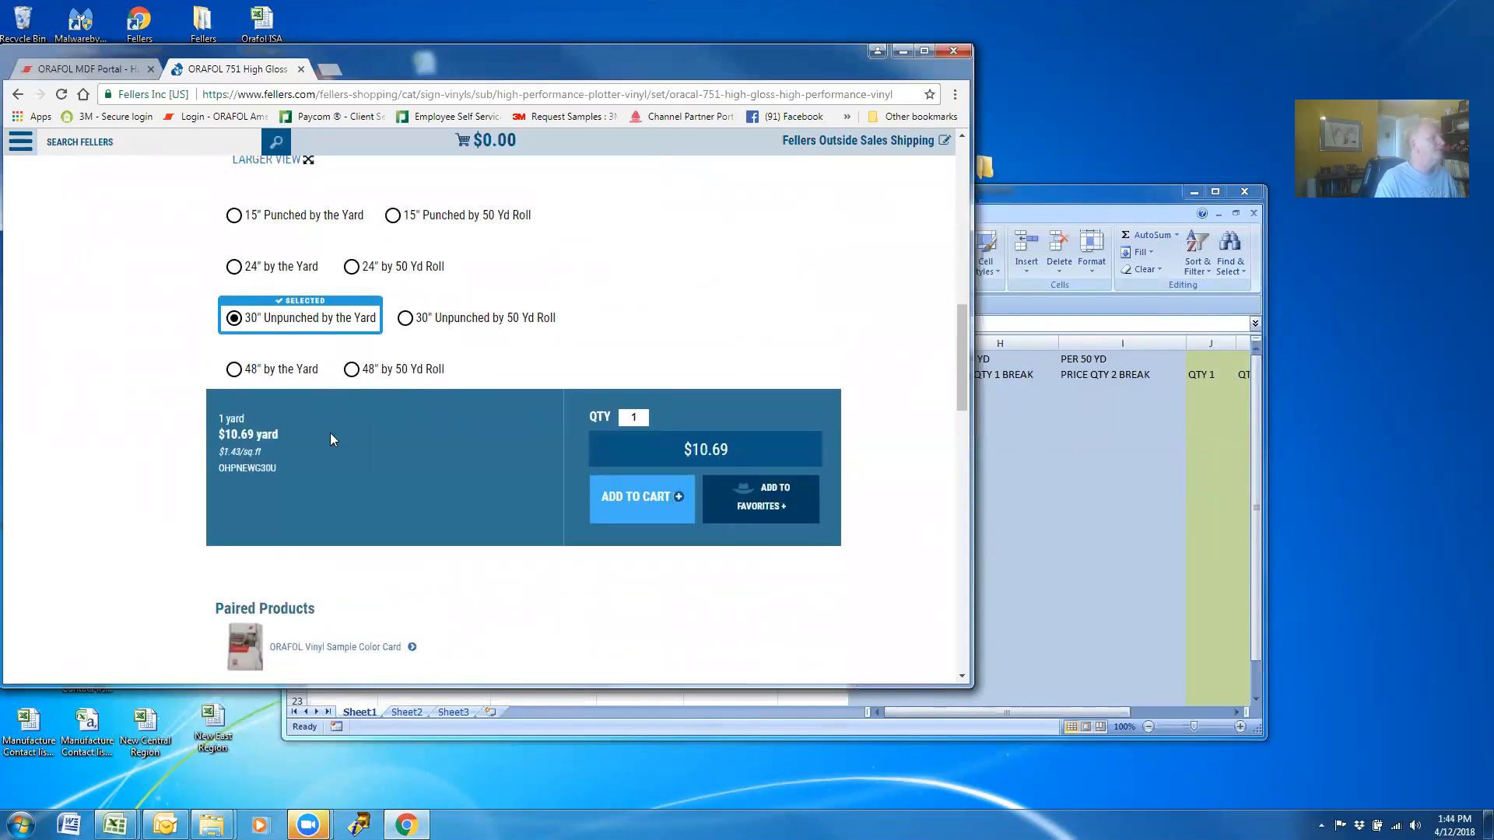
left_click(406, 319)
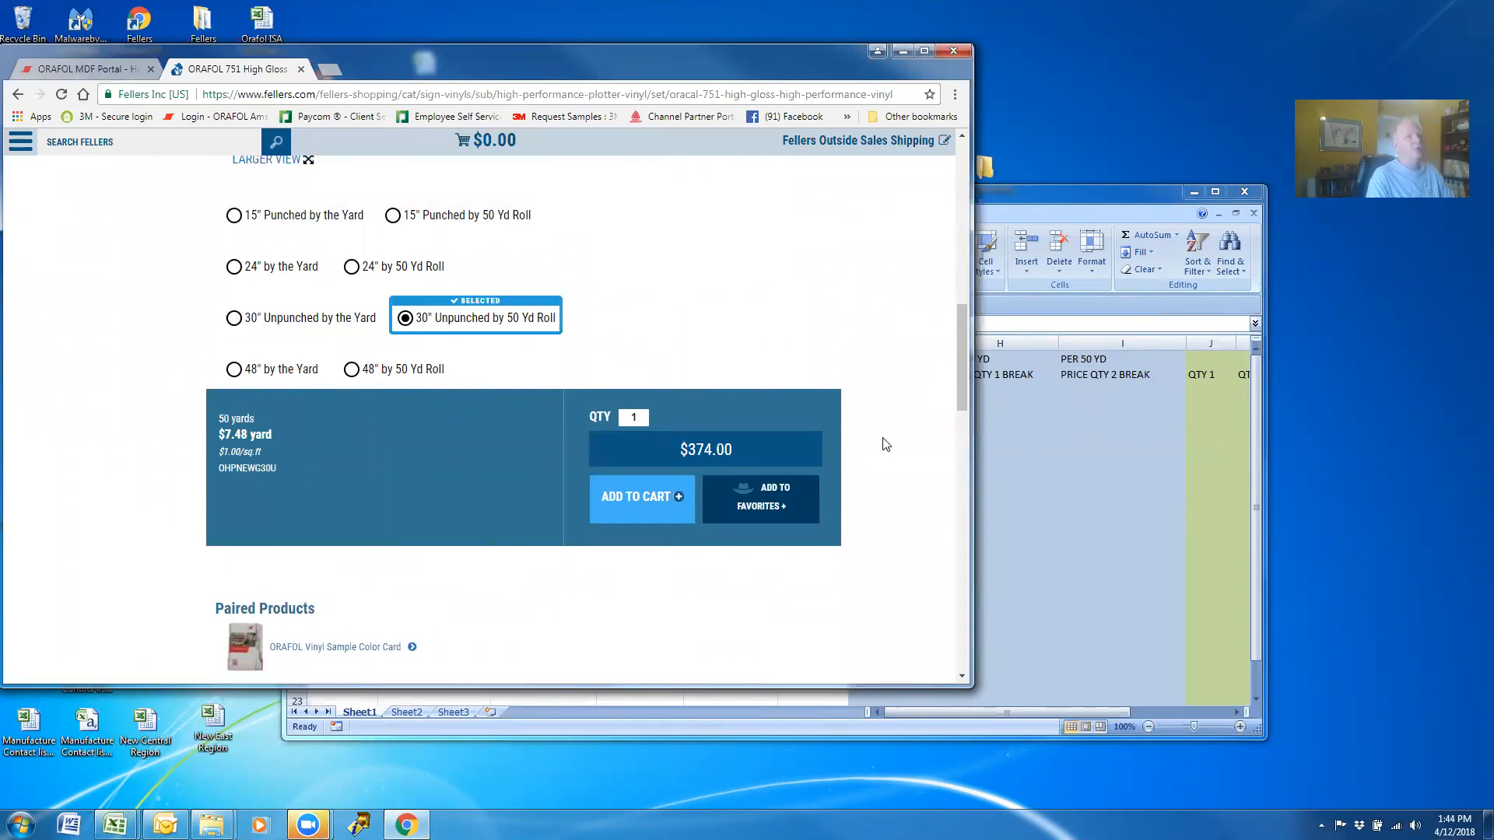
left_click(1027, 476)
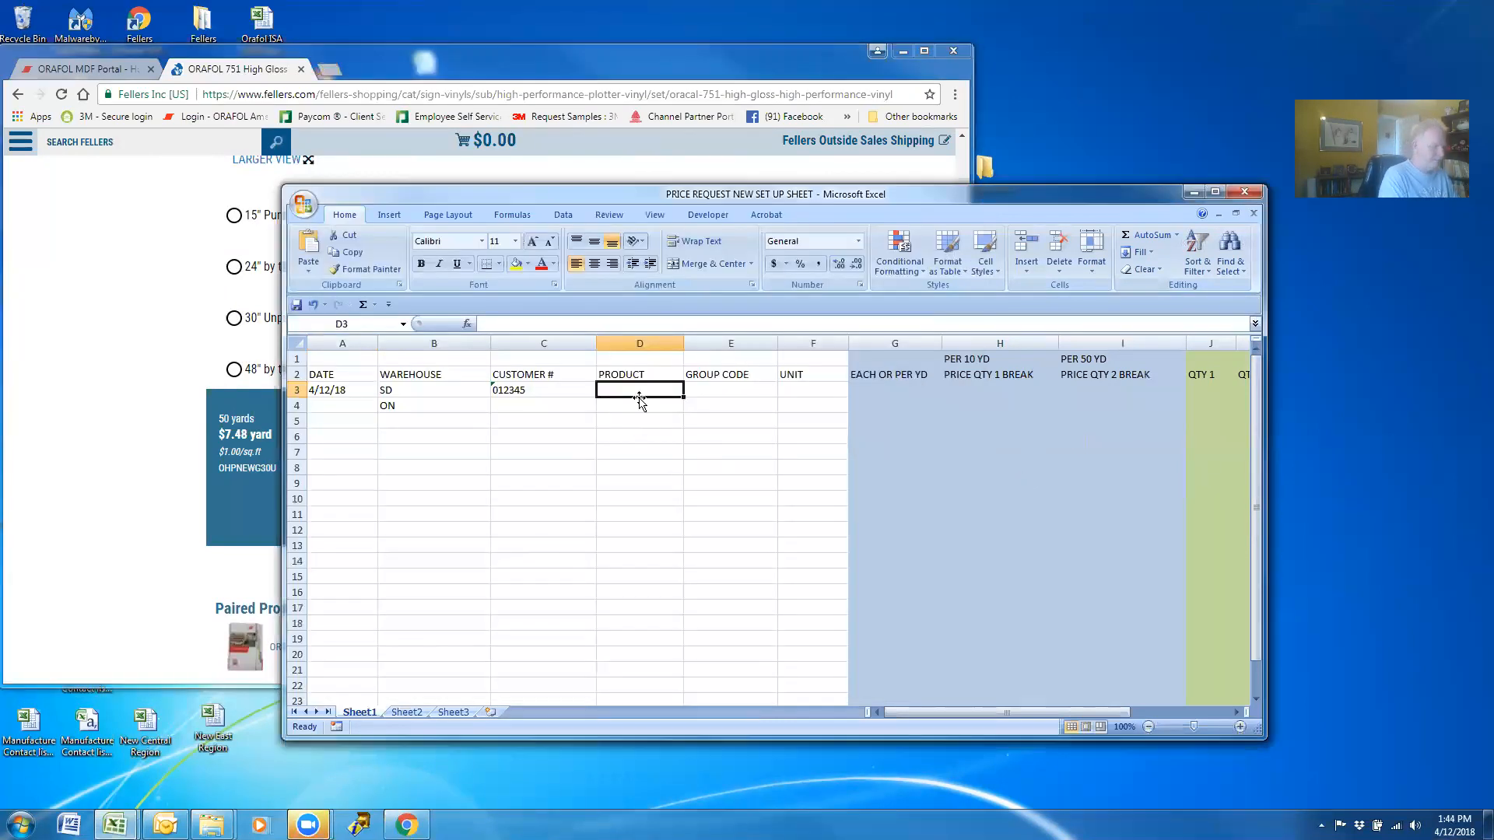
Enter OHP(color)30 as the product in D3 and bring the price request workbook forward.
type("OP")
type("HP")
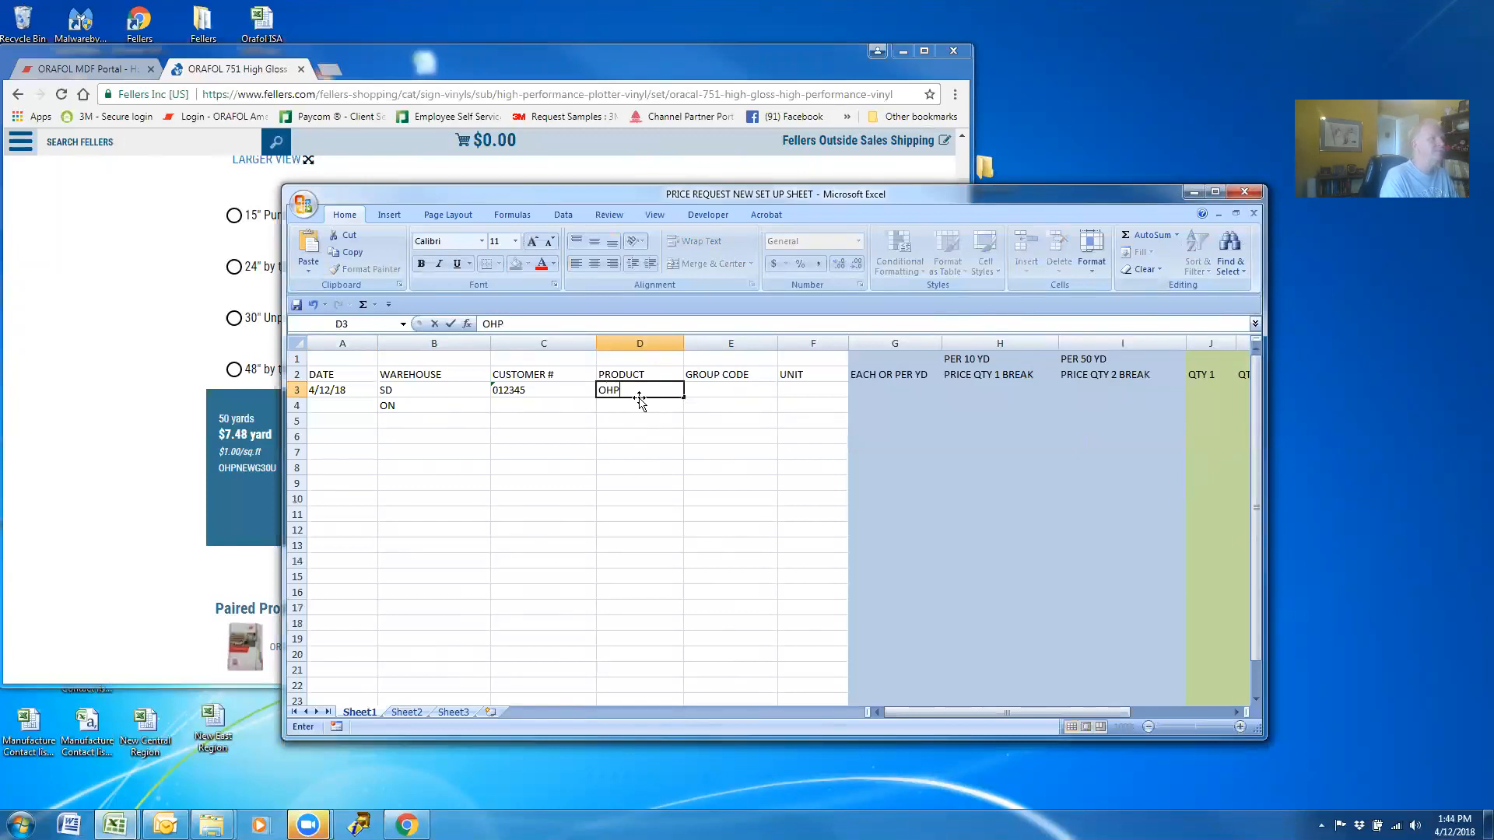
type("(color)30")
key("Tab")
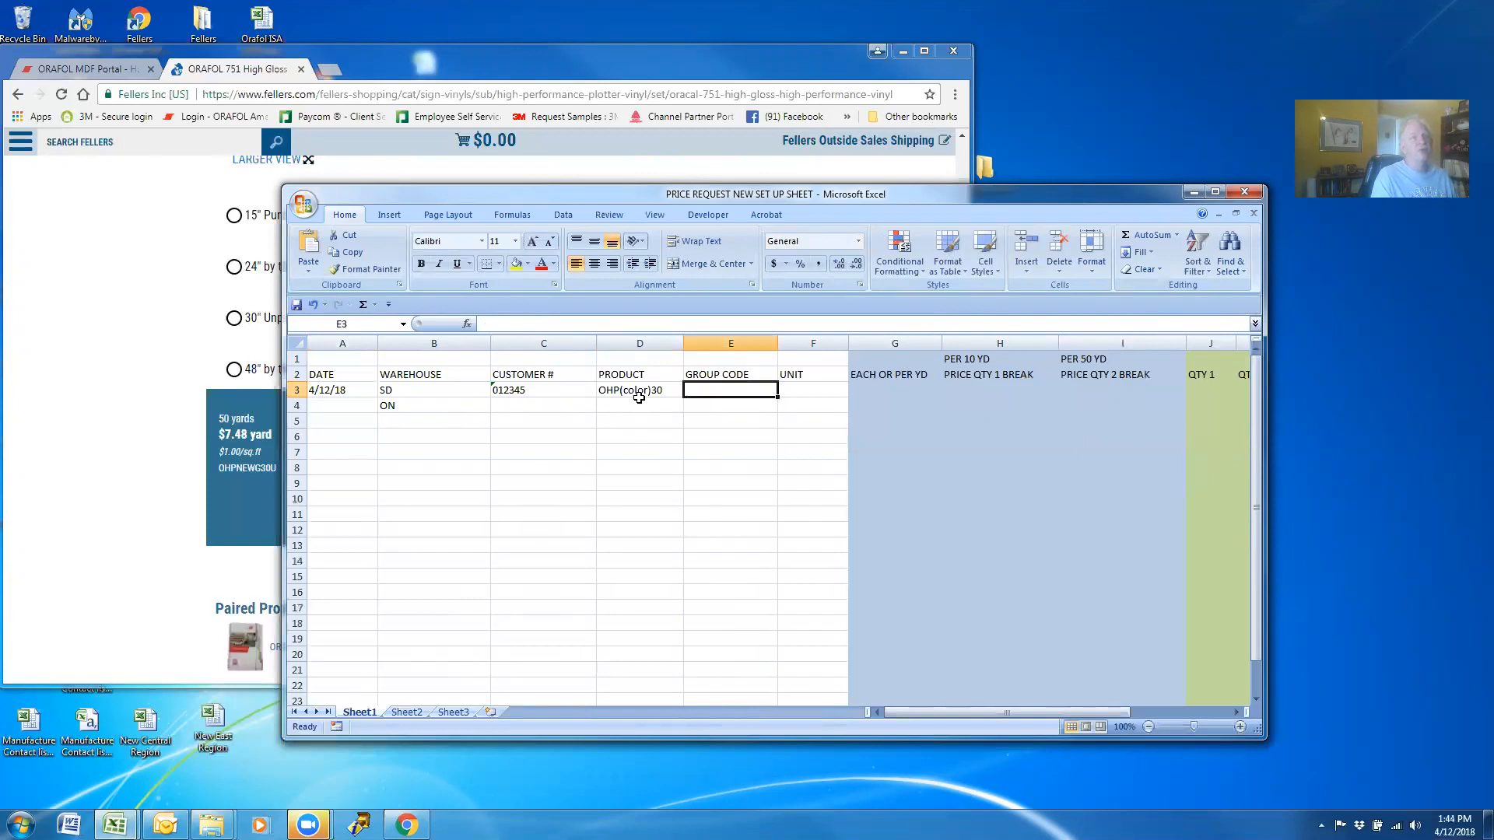
mouse_move(391, 828)
mouse_move(114, 824)
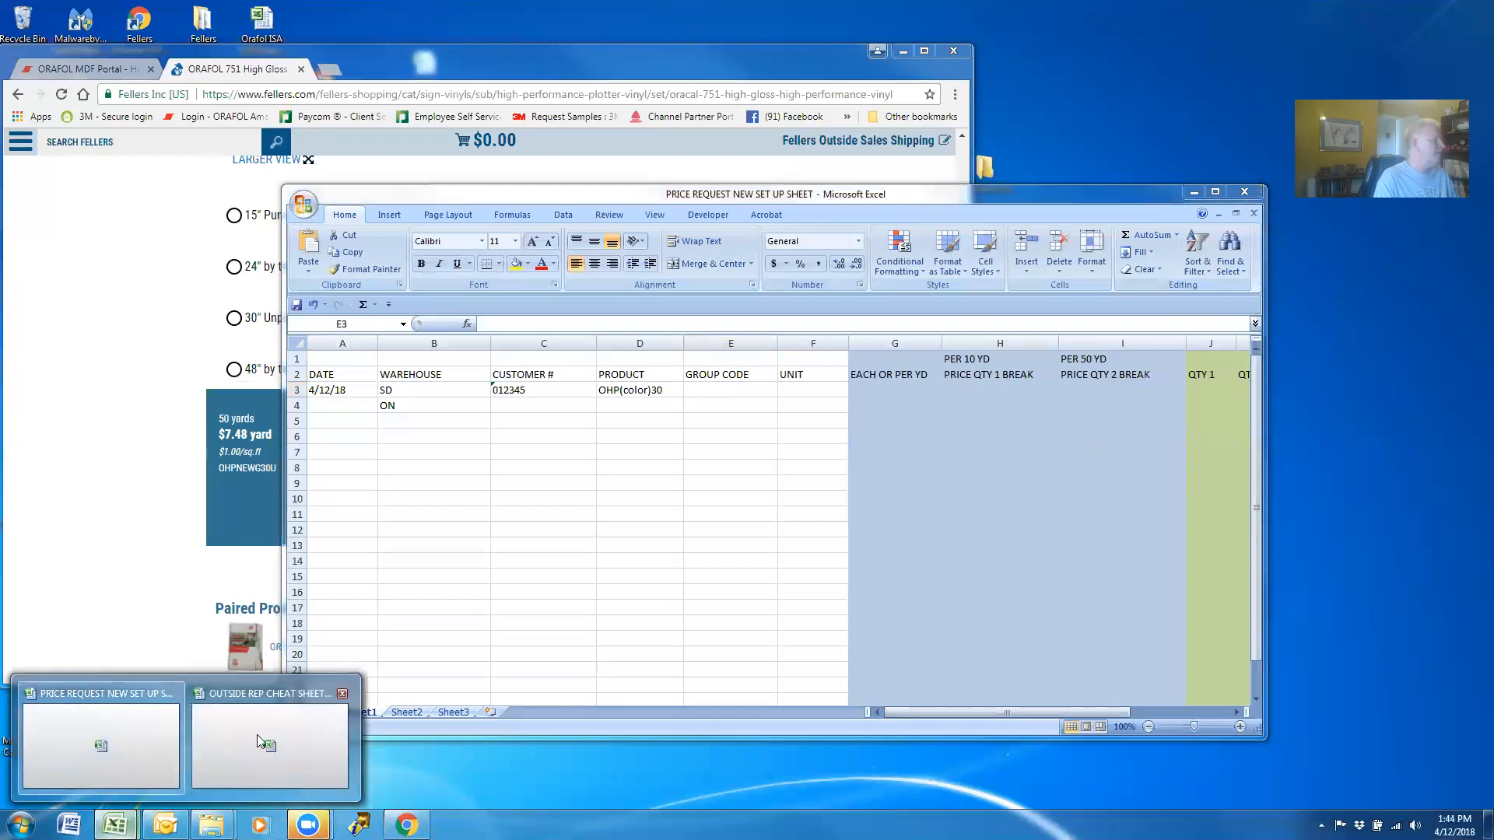
left_click(146, 752)
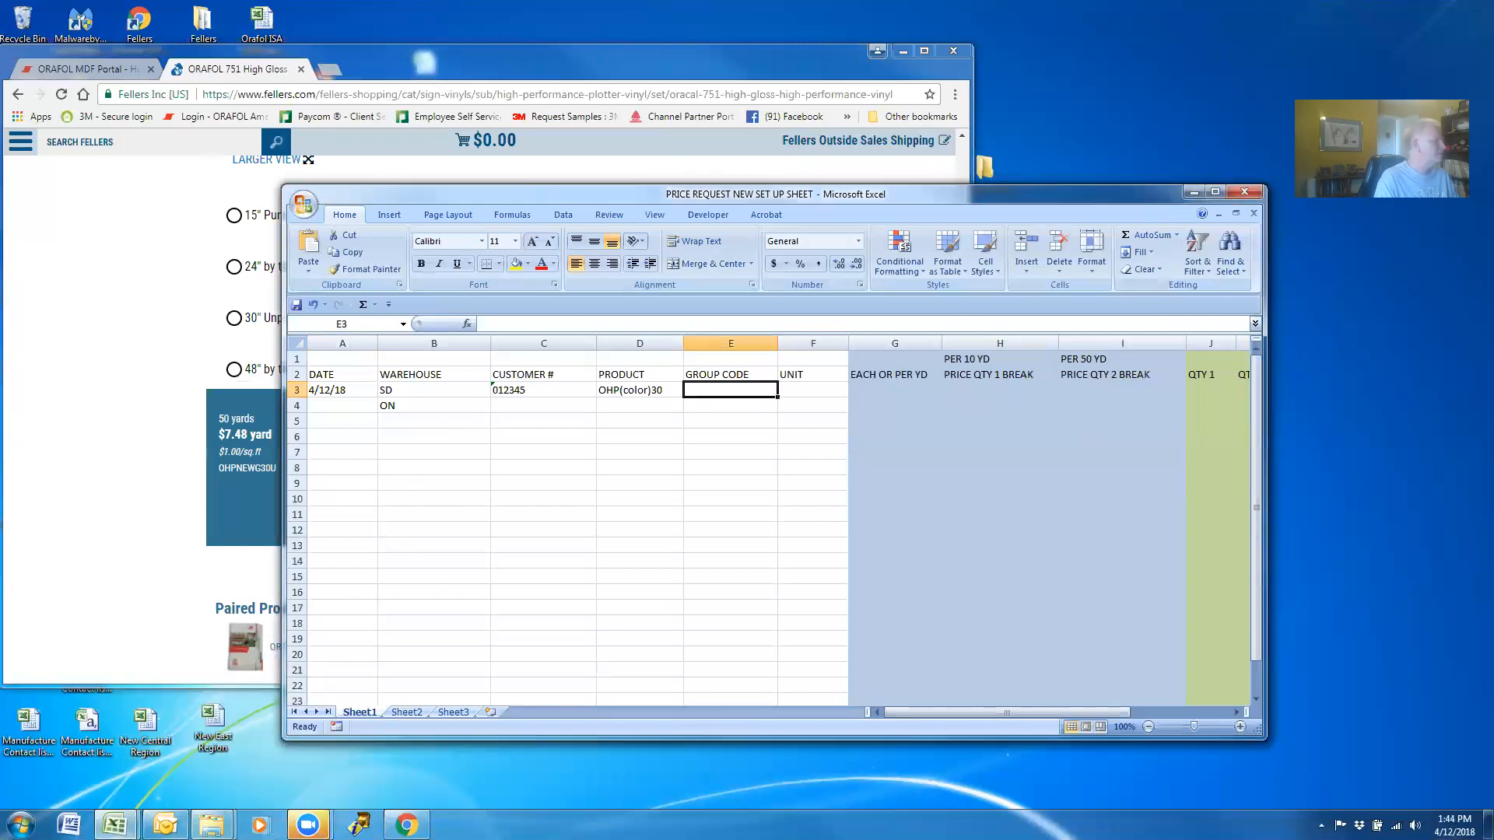
Copy group code A5R30 from cheat sheet cell B11 into E3 of the price request sheet.
mouse_move(115, 825)
left_click(311, 757)
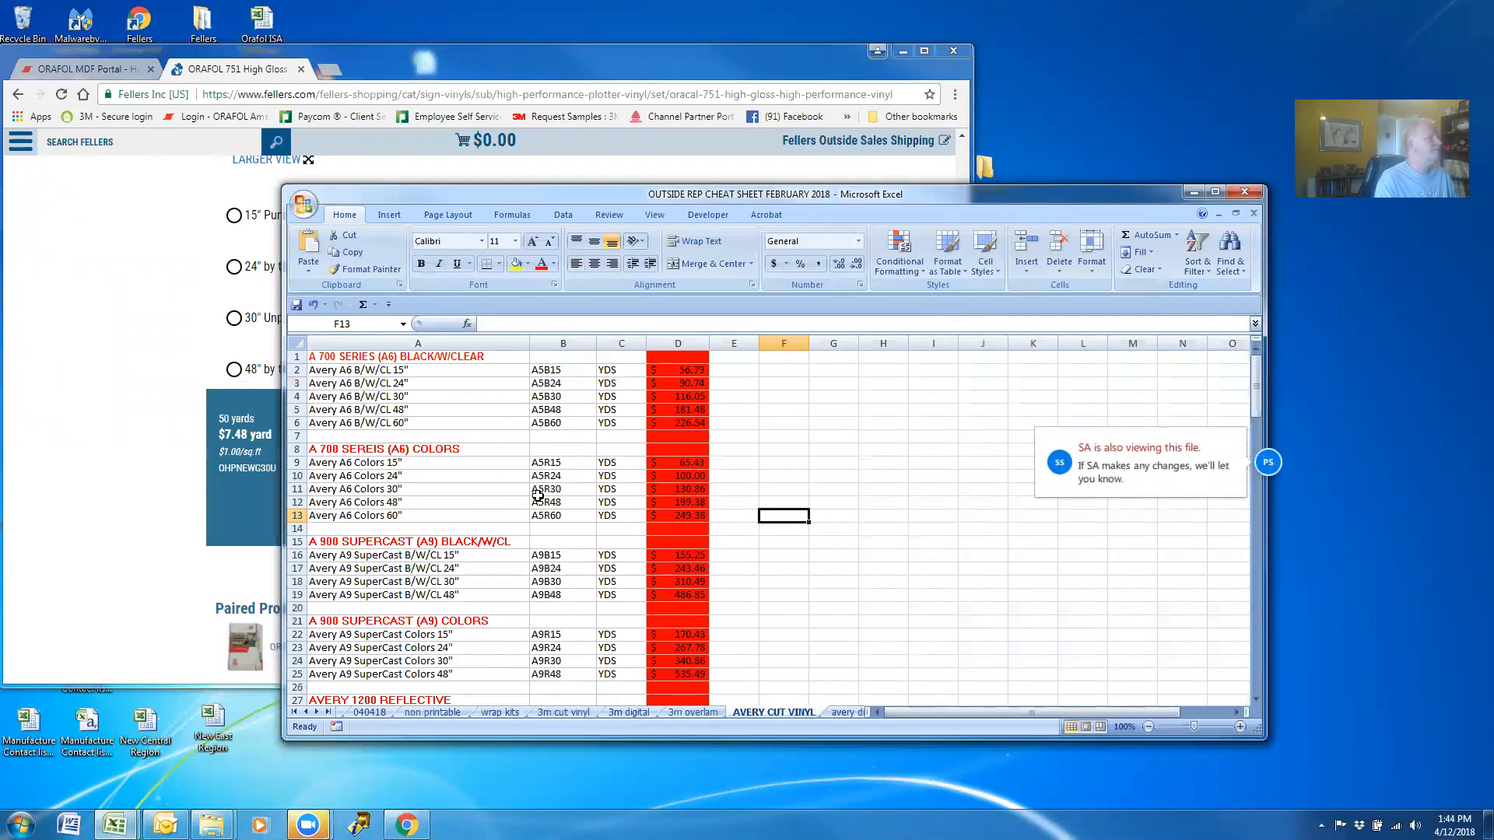
left_click(574, 490)
right_click(578, 492)
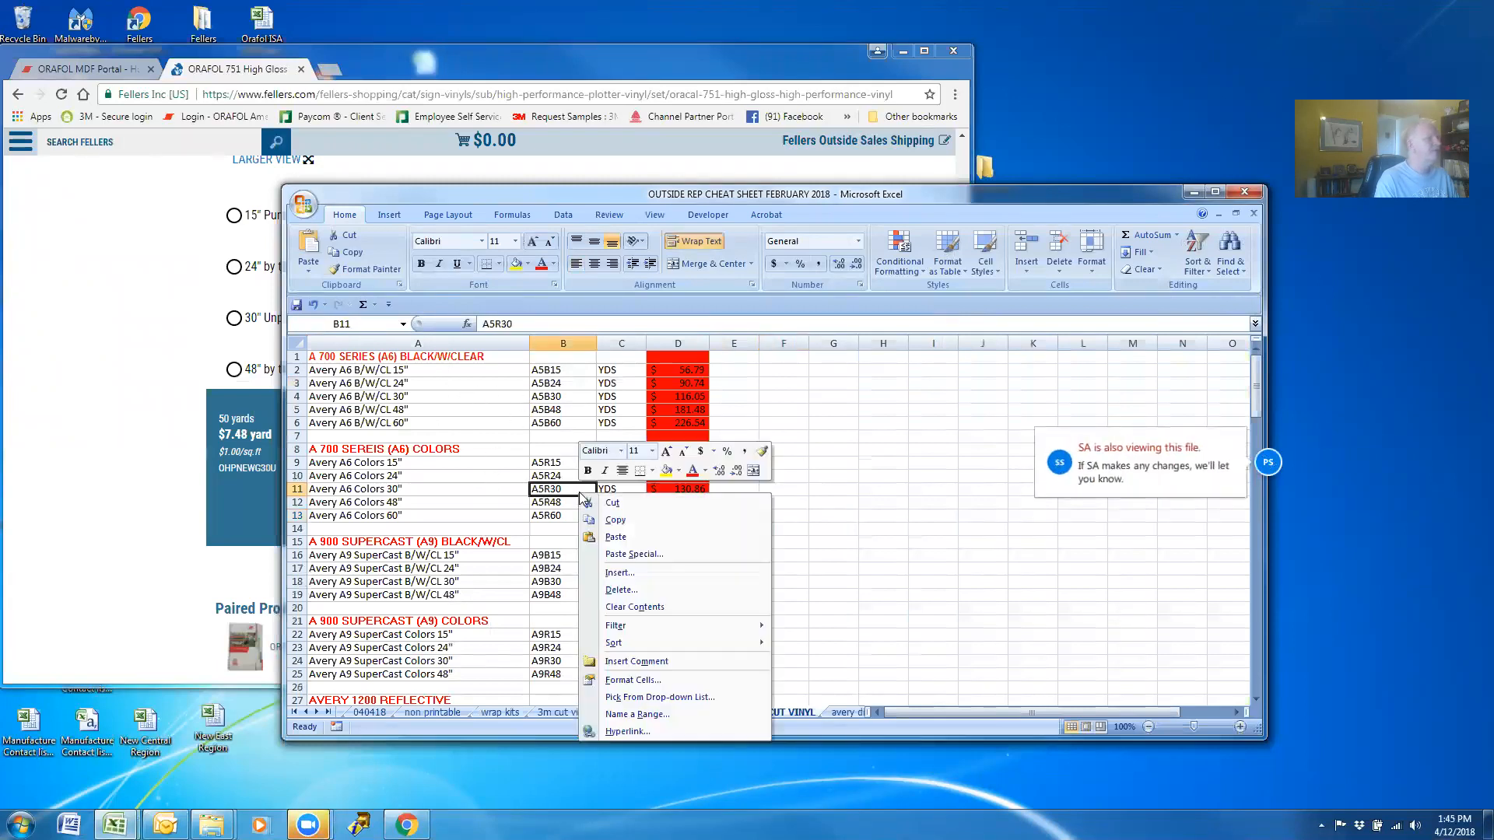
left_click(646, 517)
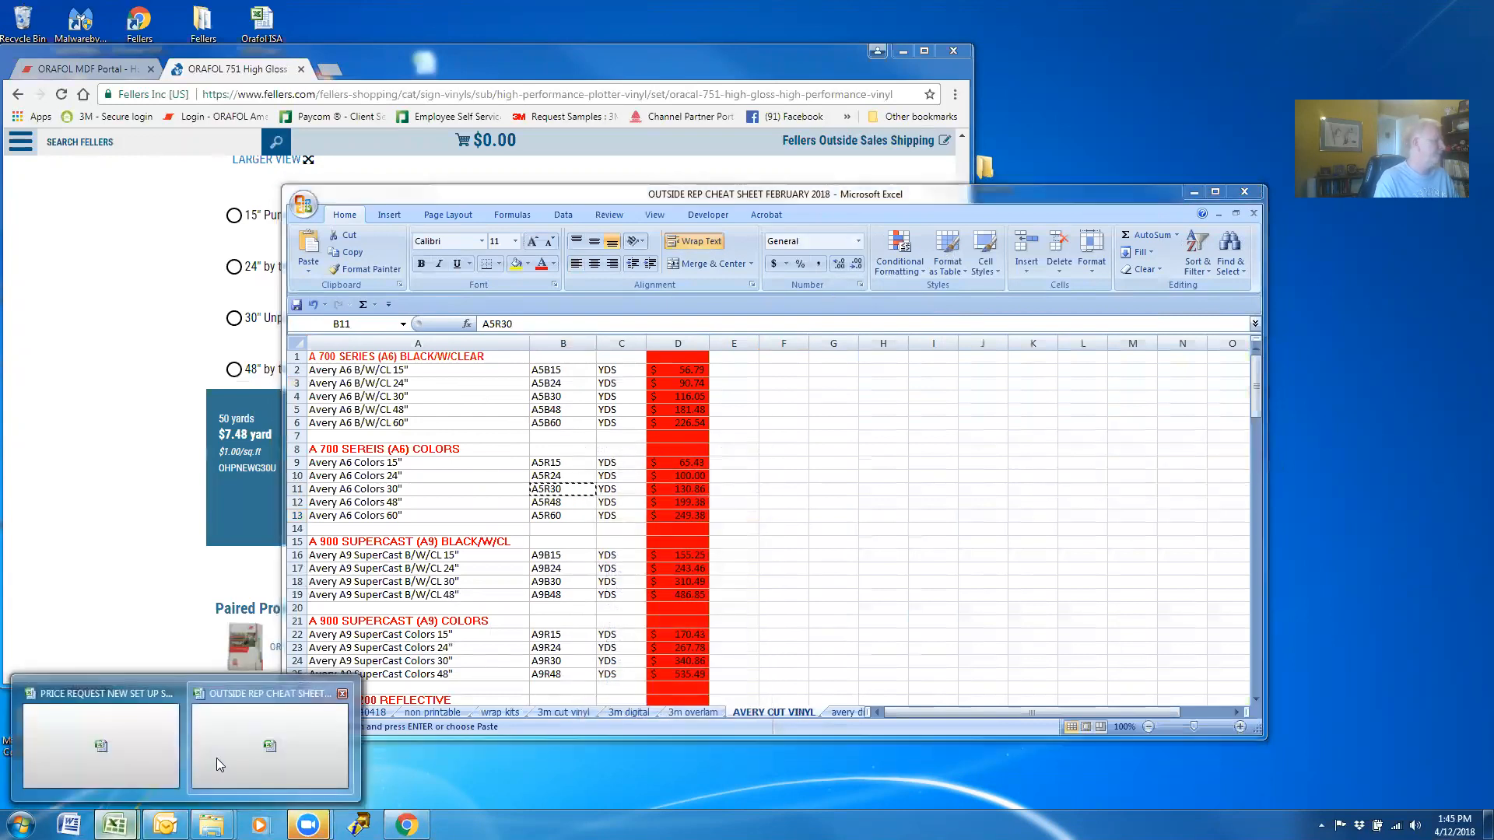
mouse_move(114, 825)
left_click(95, 767)
right_click(730, 392)
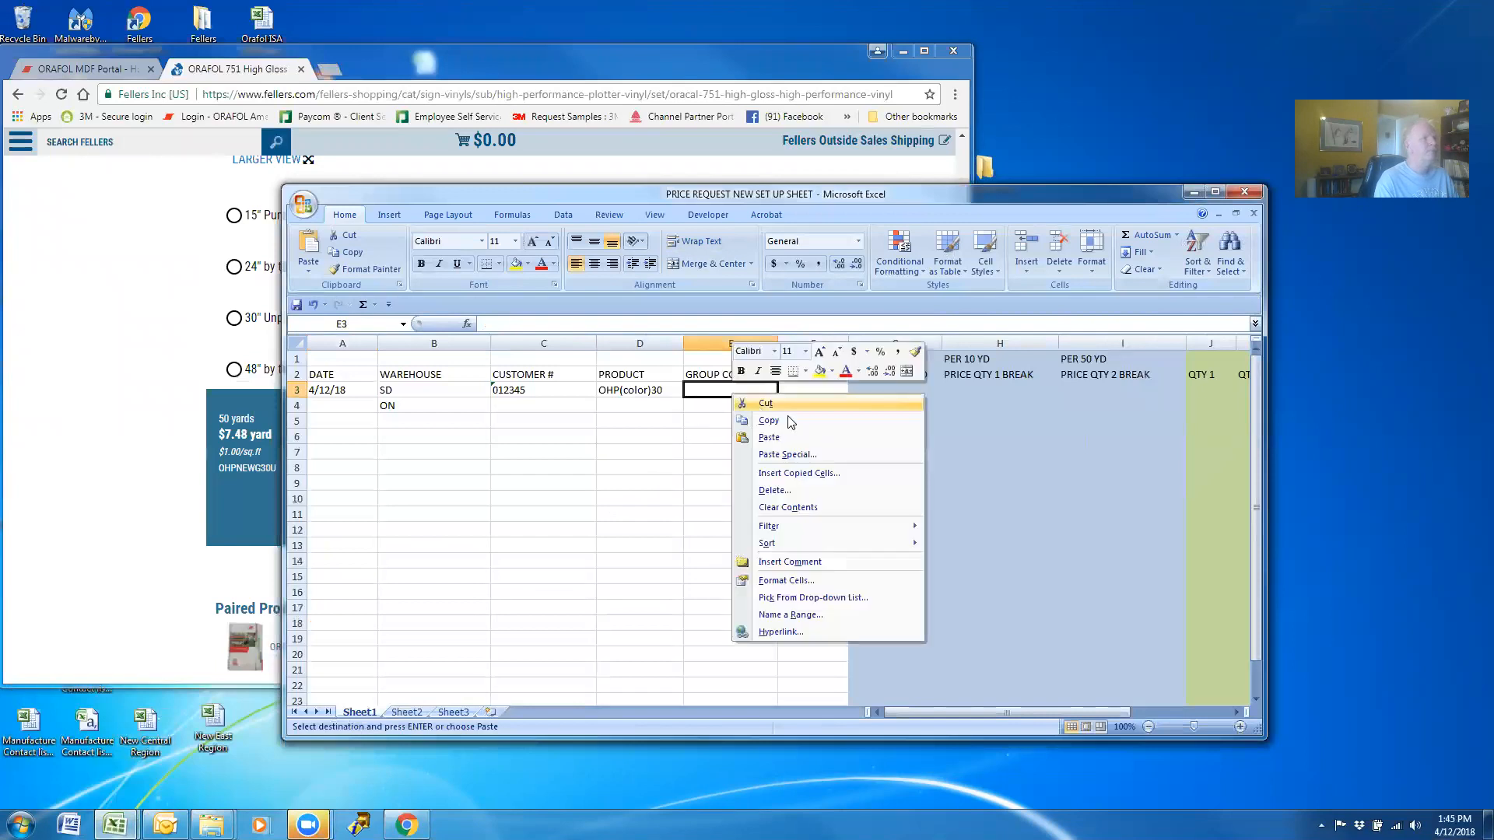
left_click(803, 432)
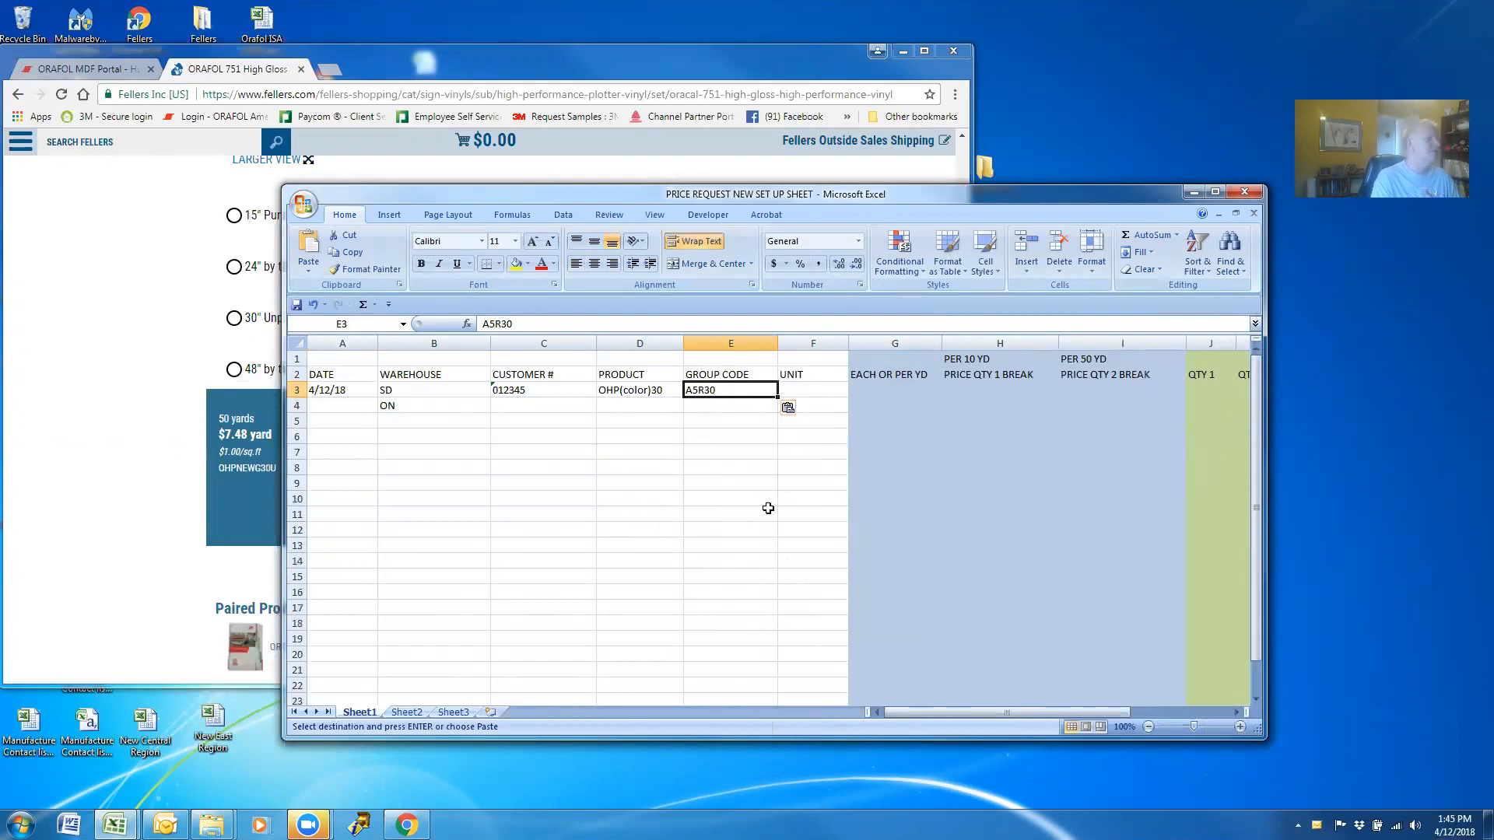
Set the unit in F3 to yard.
left_click(816, 391)
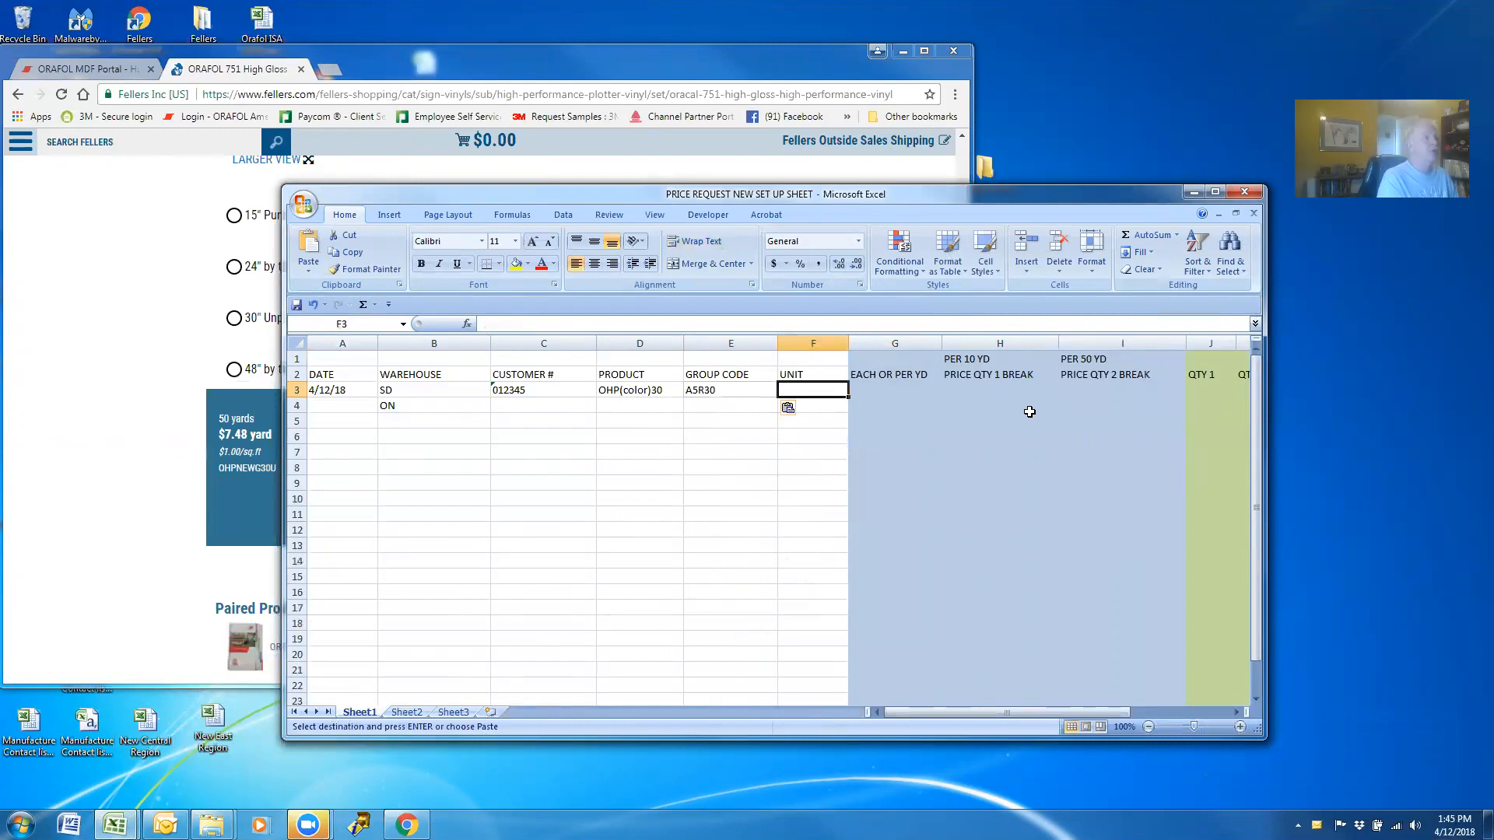
type("per")
type(" ya")
type("r")
key("BackSpace")
key("BackSpace")
key("BackSpace")
key("BackSpace")
key("BackSpace")
key("BackSpace")
type("yard")
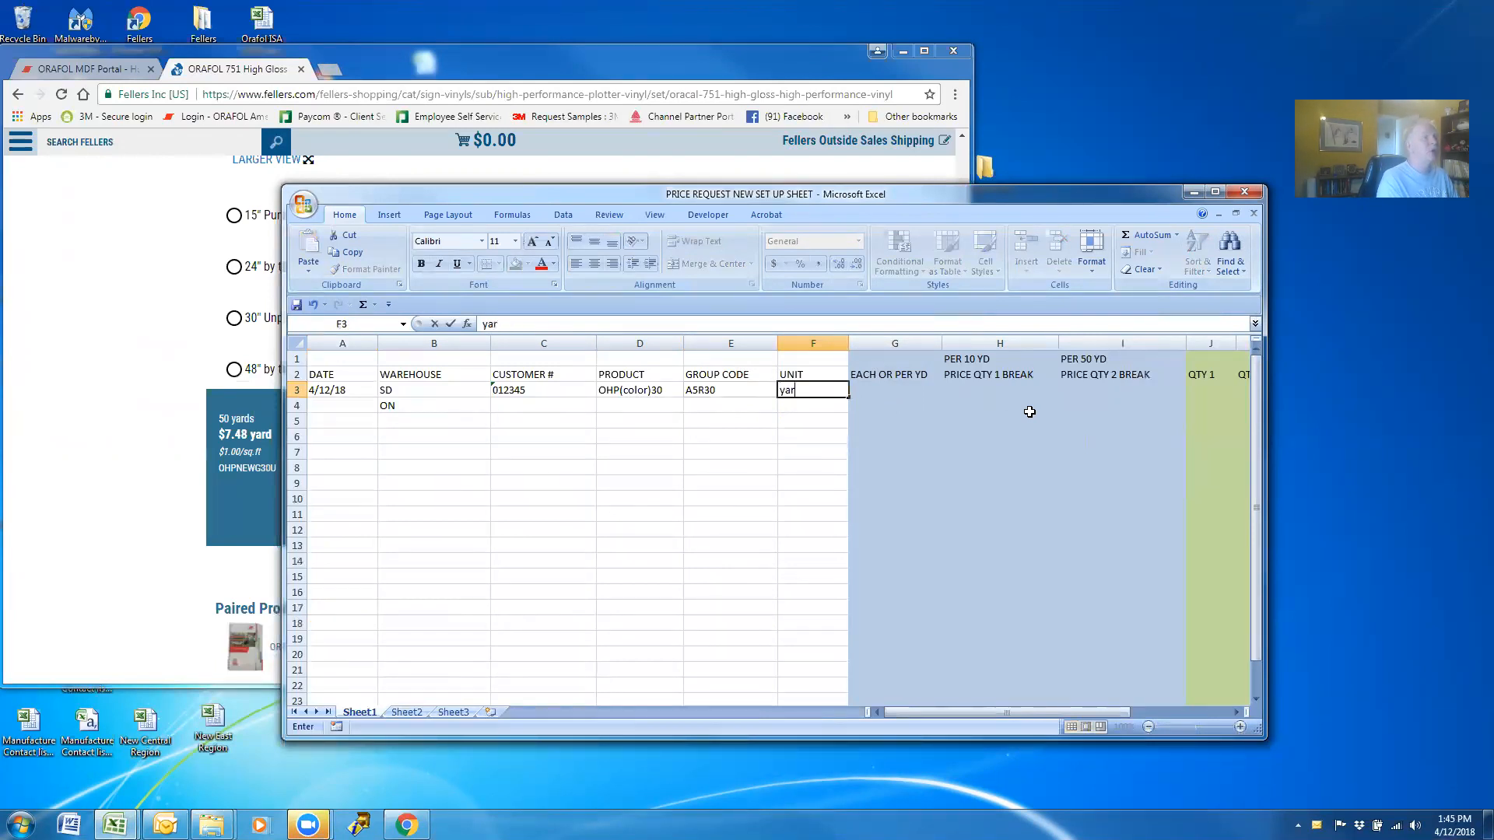
key("Tab")
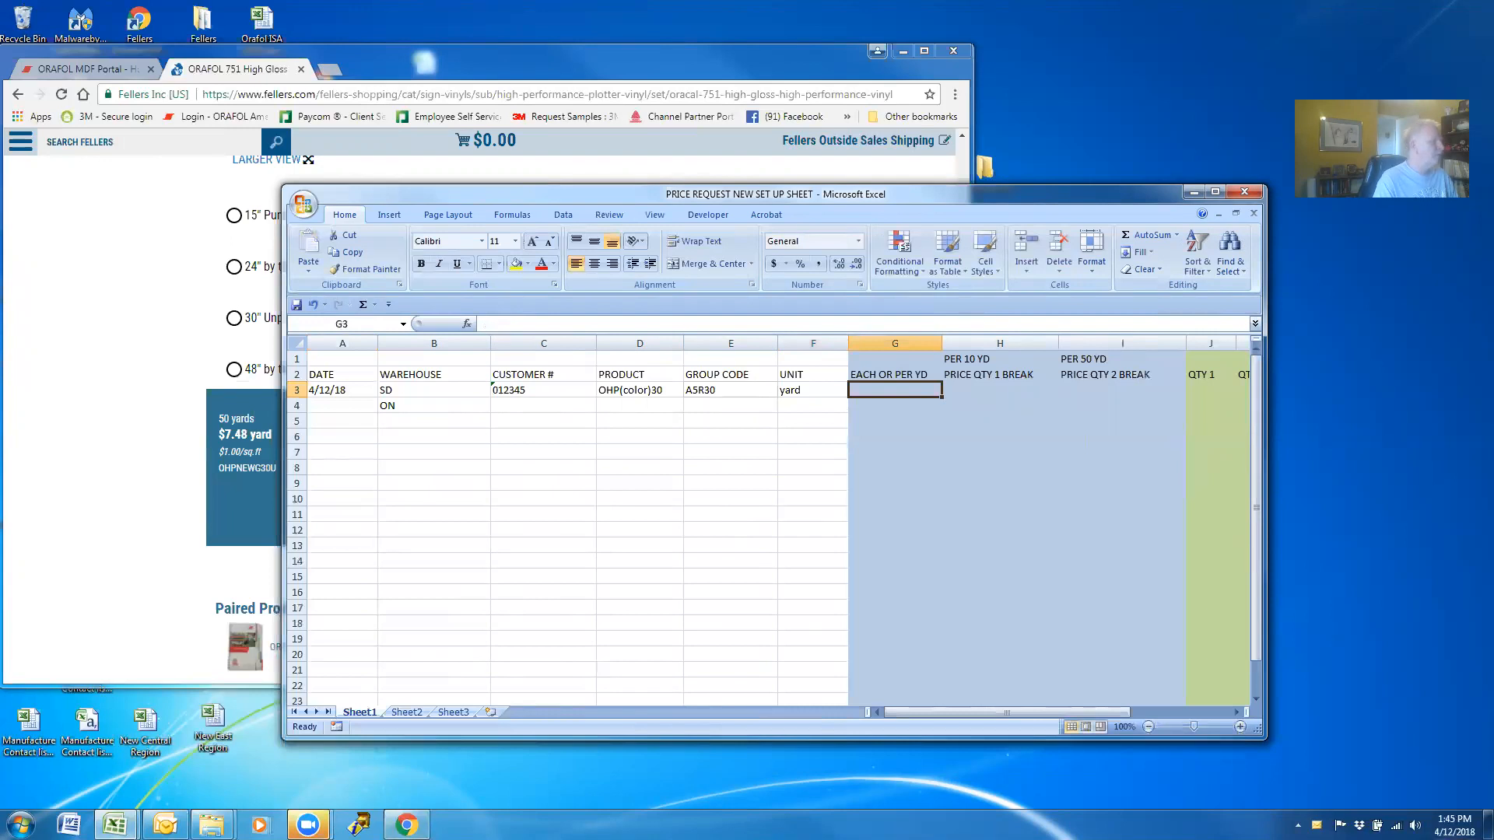
left_click(448, 767)
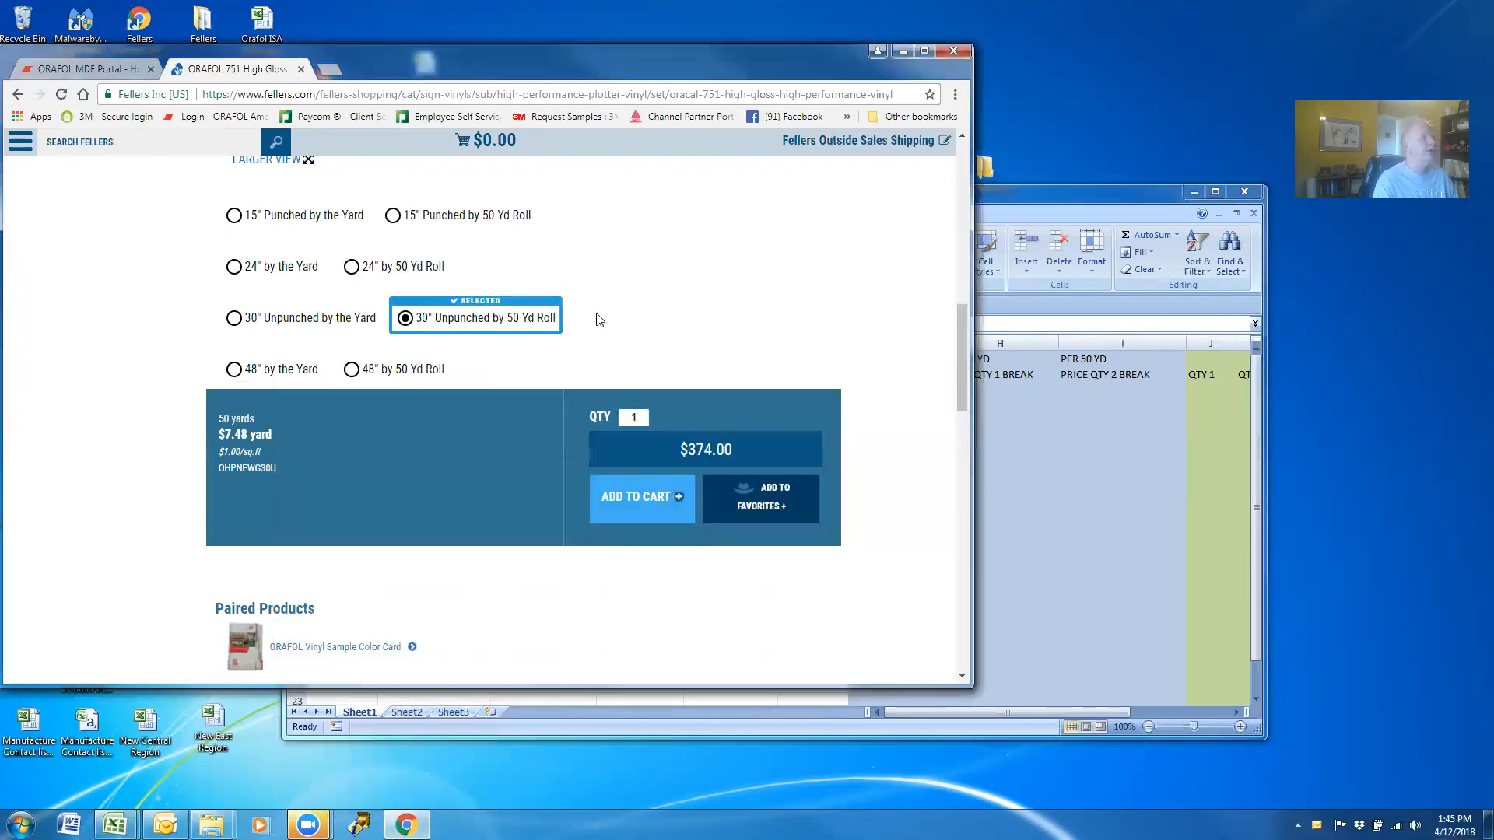
Read the Orafol 751 50 Yd Roll price of $7.48 per yard, then select G3 in Excel.
scroll(595, 331, "up", 10)
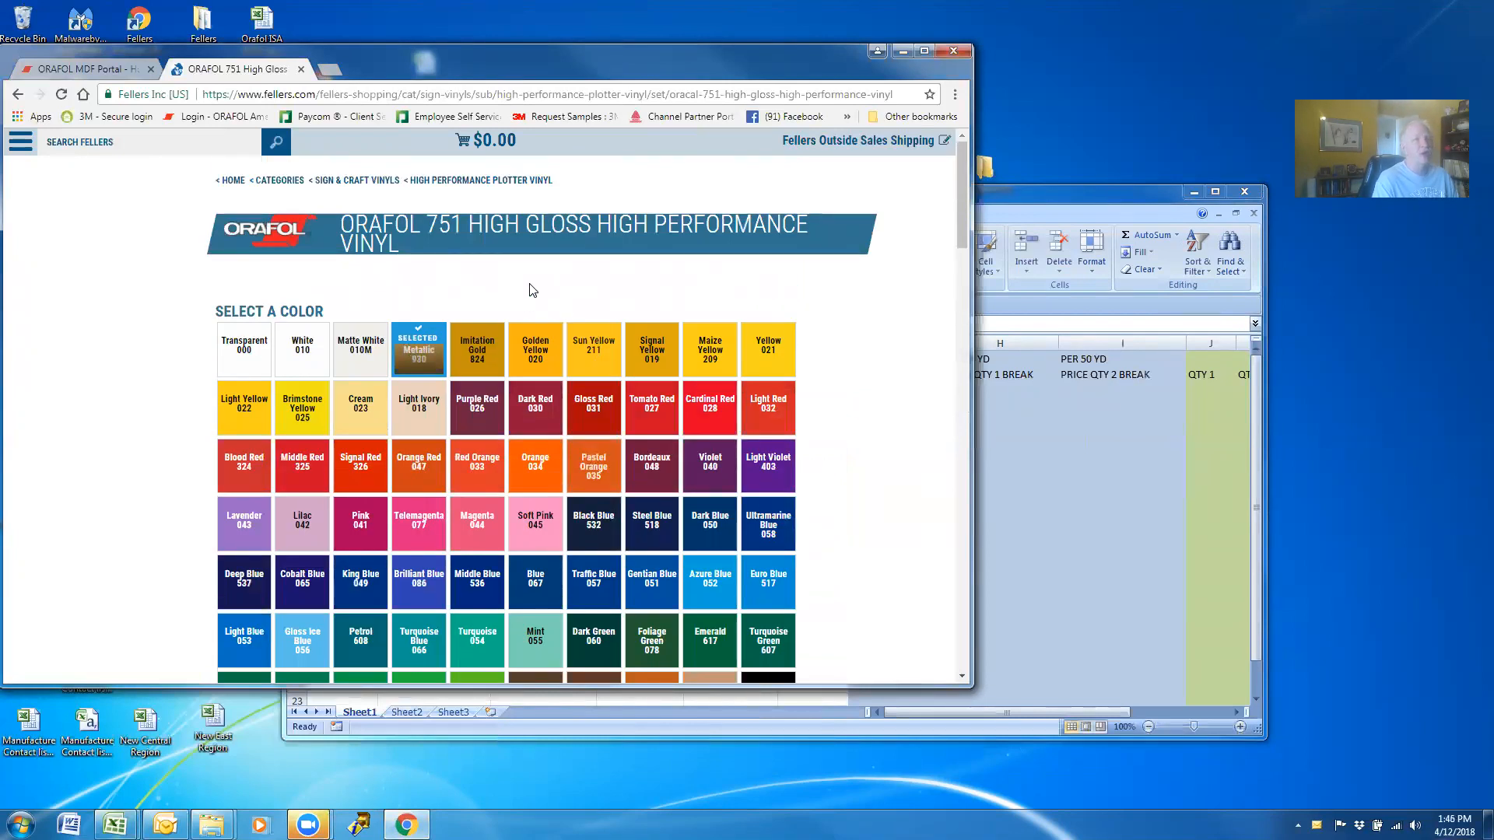
scroll(529, 290, "down", 10)
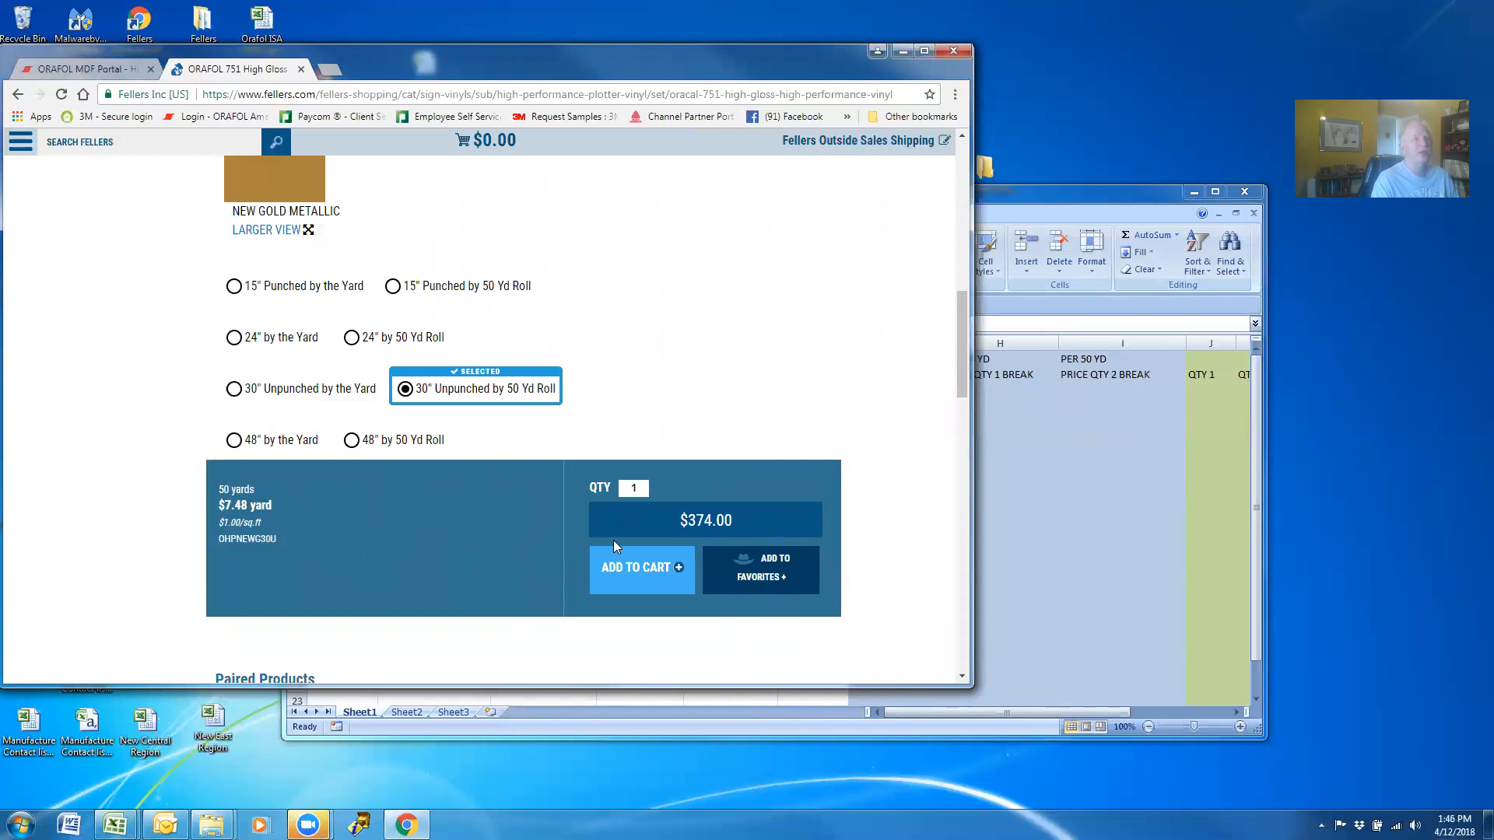
left_click(1007, 521)
left_click(897, 393)
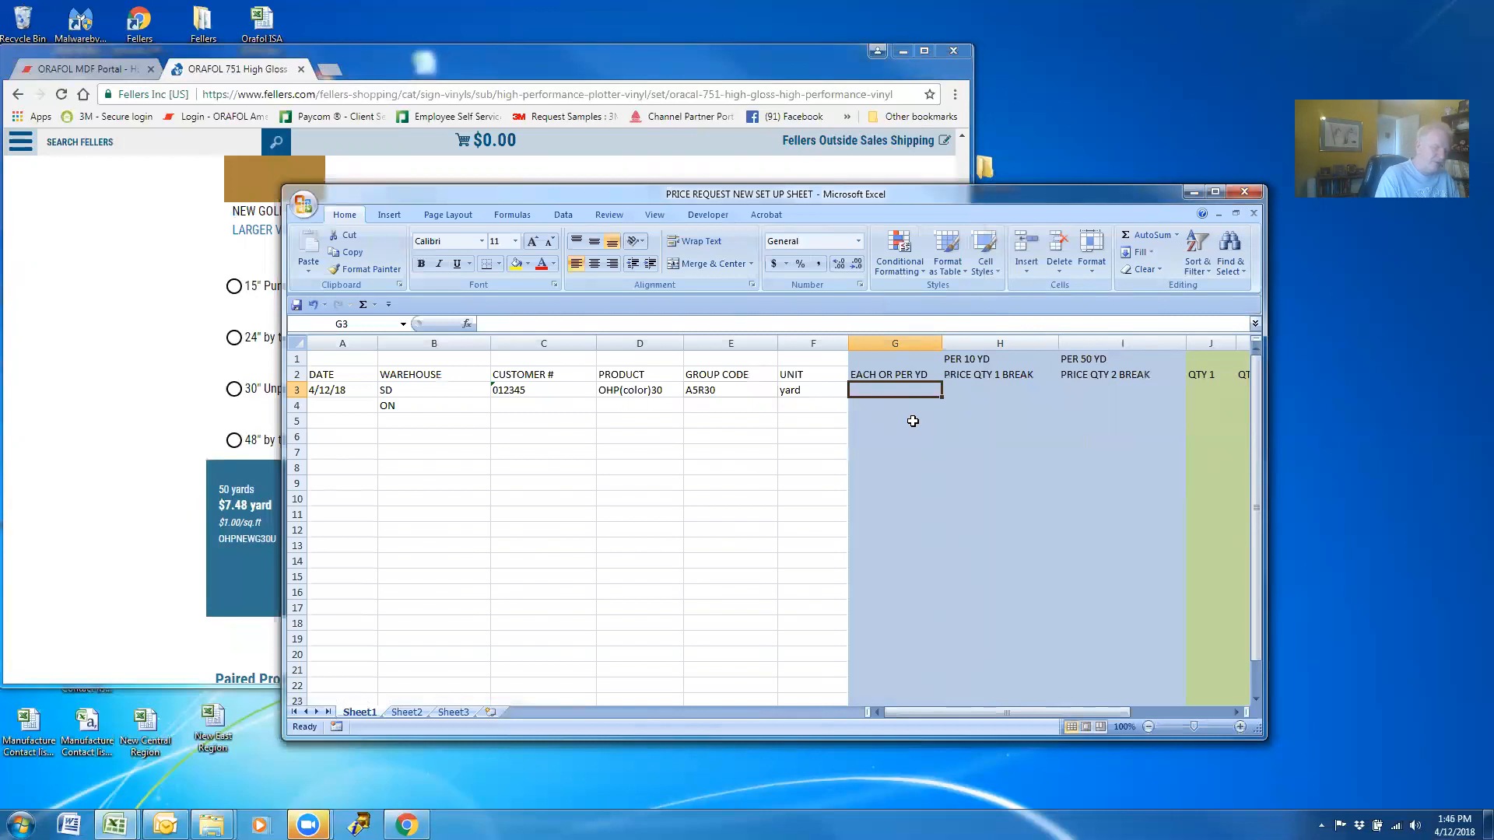
Set the each-or-per-yard price in G3 to $8.00.
type("8")
key("Tab")
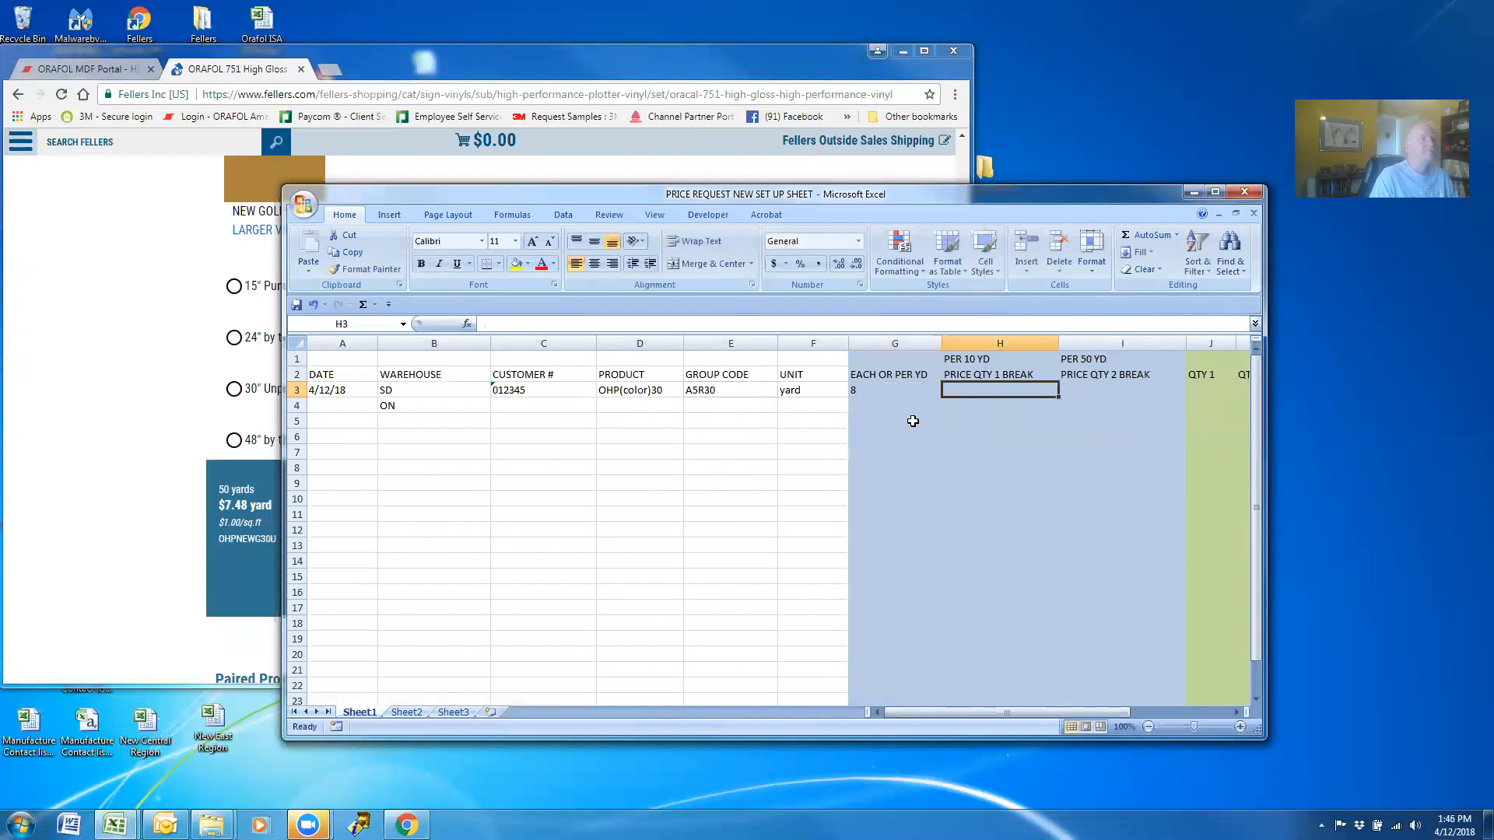
left_click(873, 390)
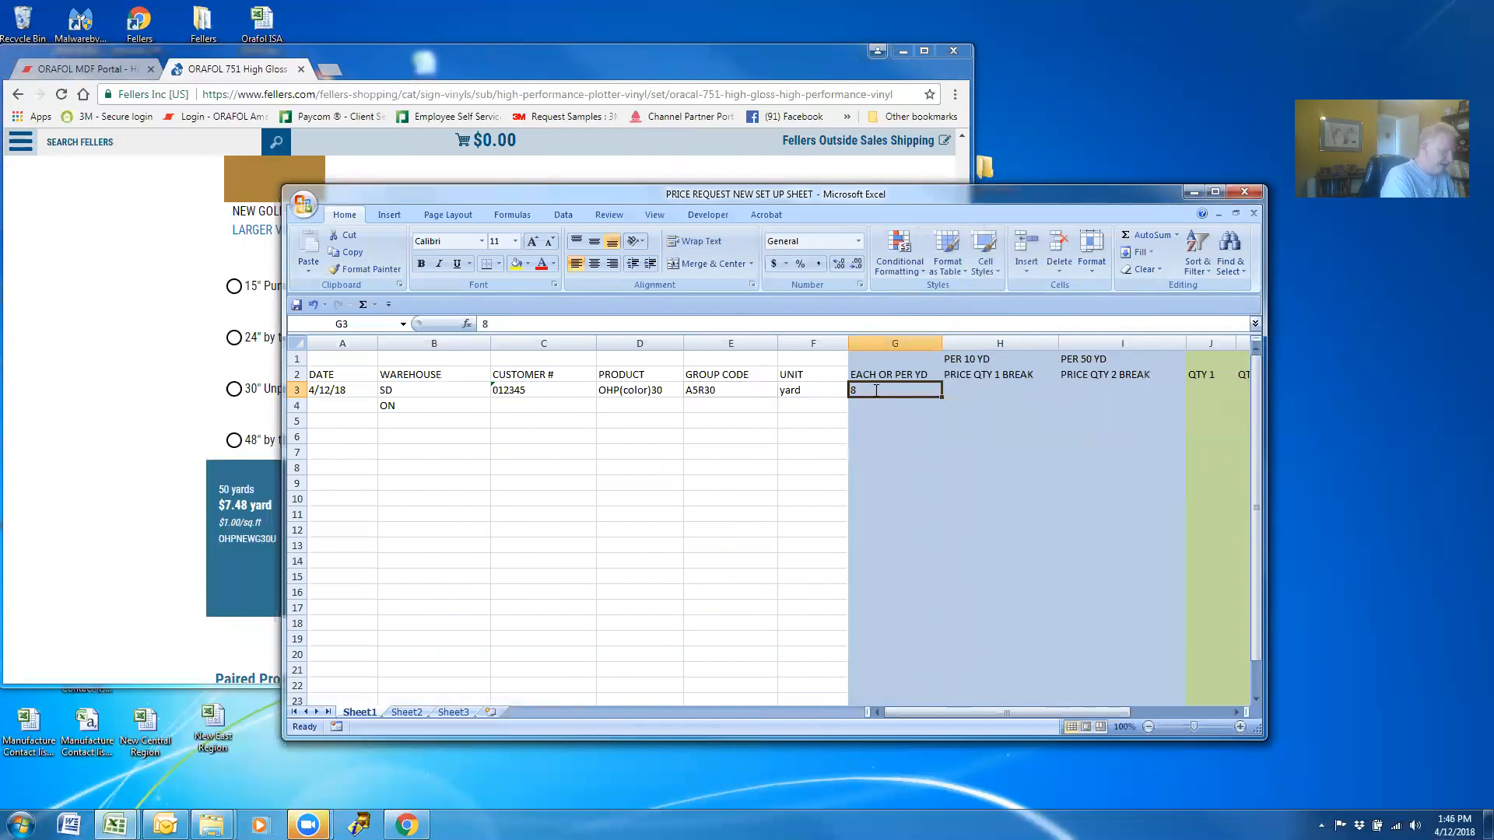
type("$8.00")
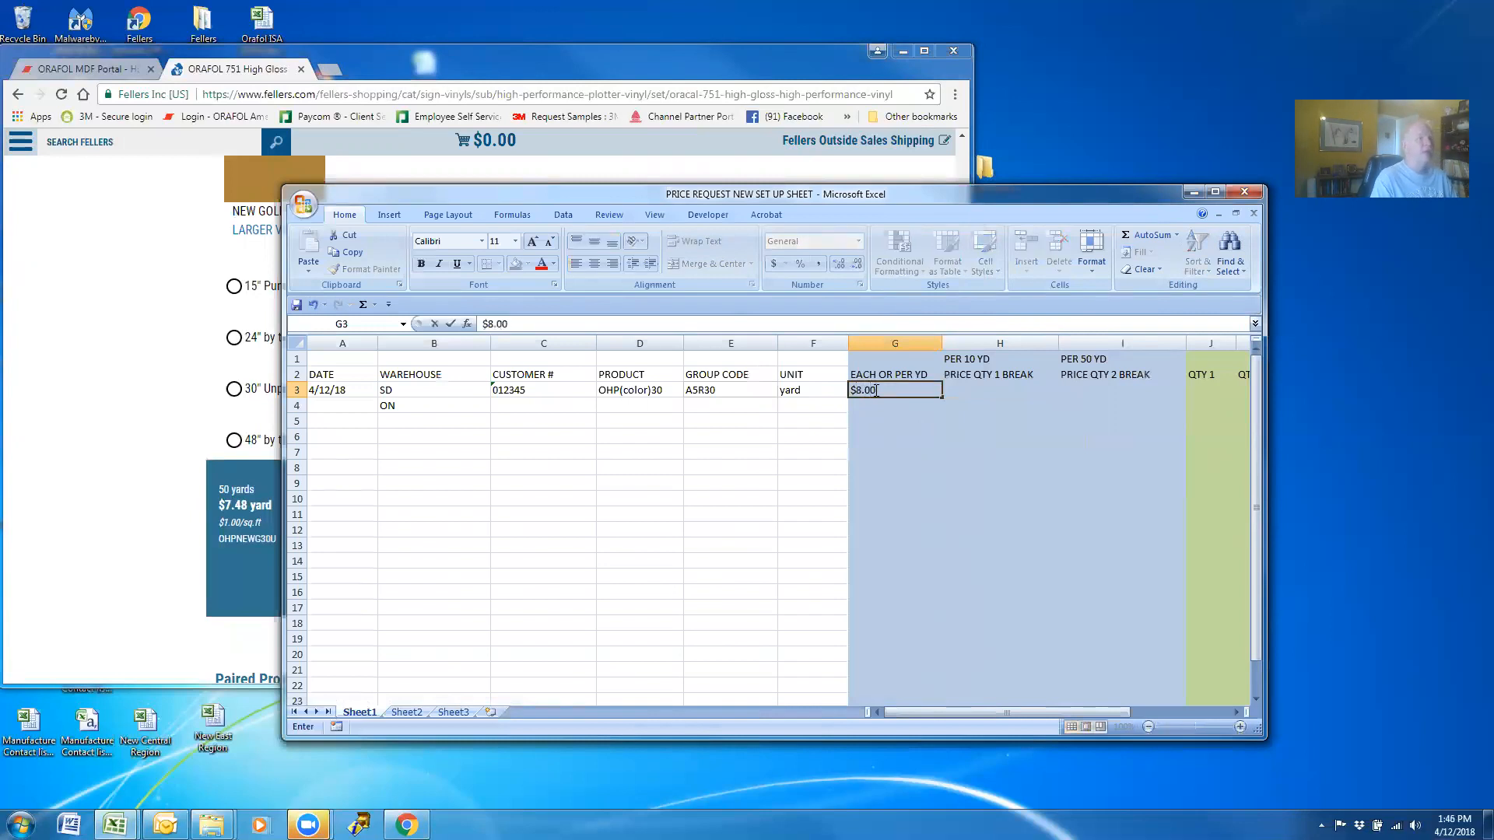
key("Tab")
key("Tab")
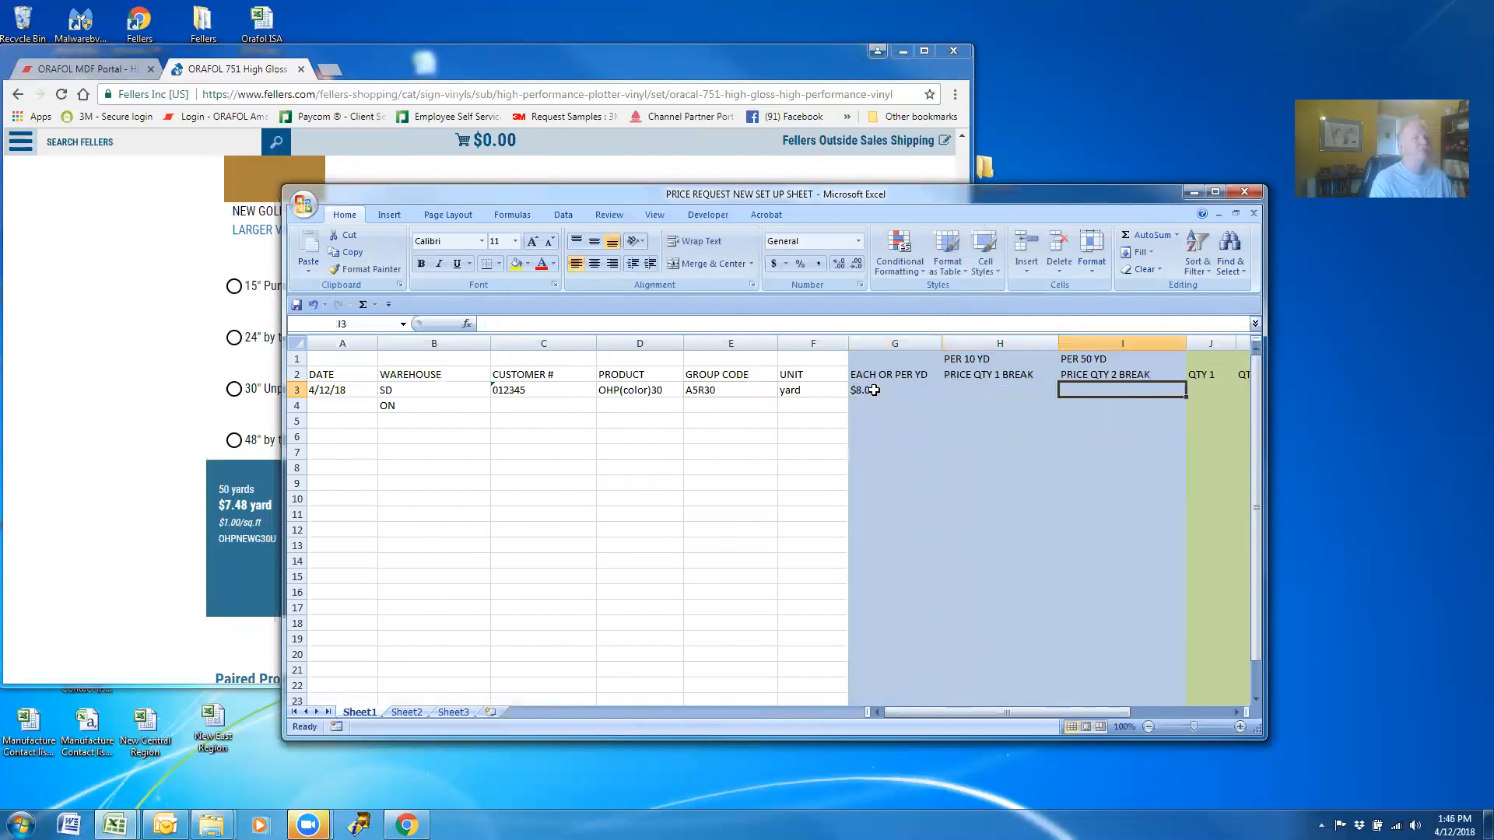
Replace ON with warehouse SD in B4 and enter the customer number in C4.
left_click(387, 405)
left_click(357, 407)
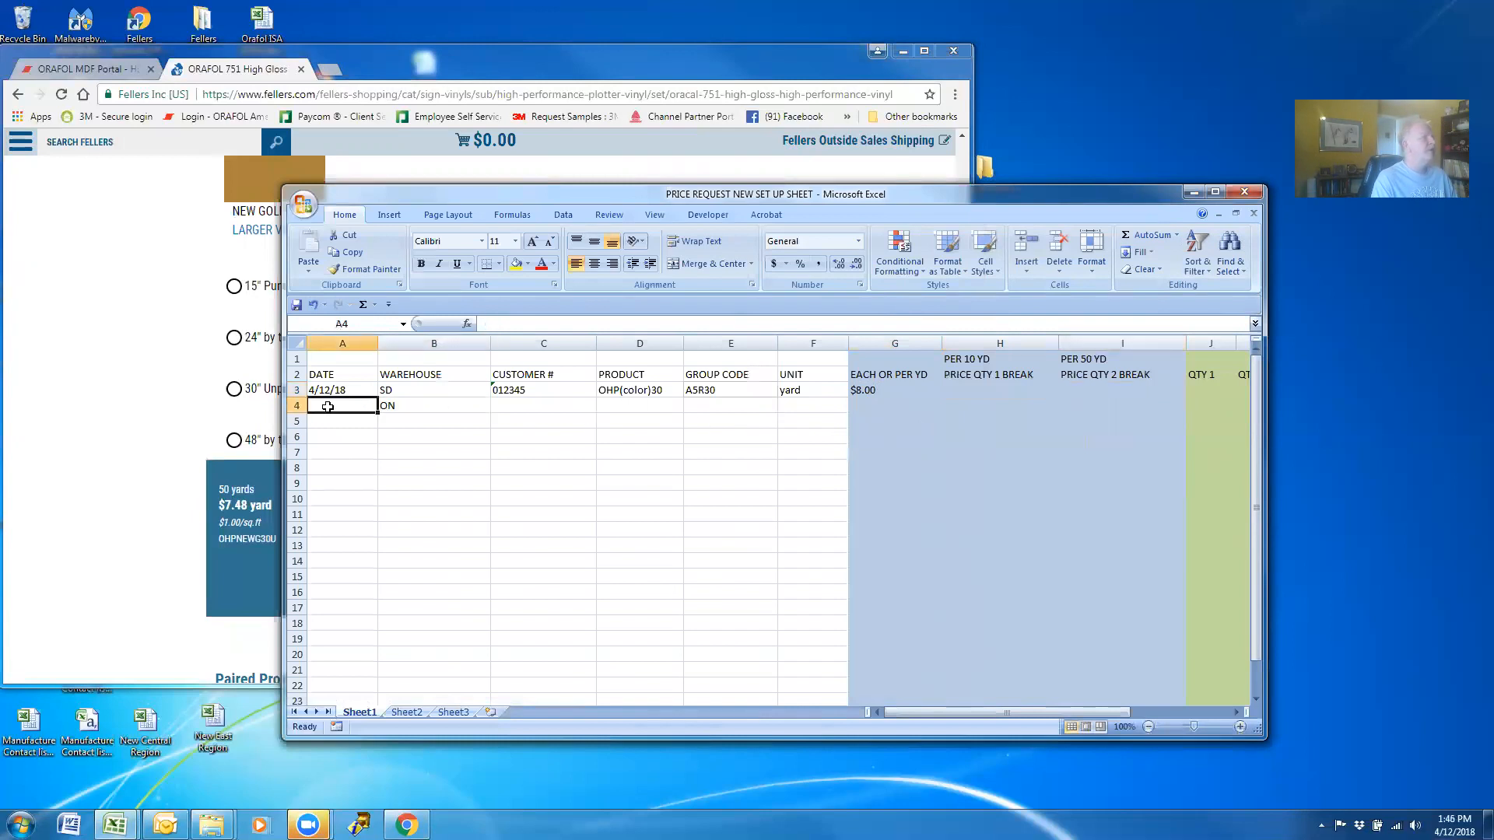
left_click(397, 405)
type("SD")
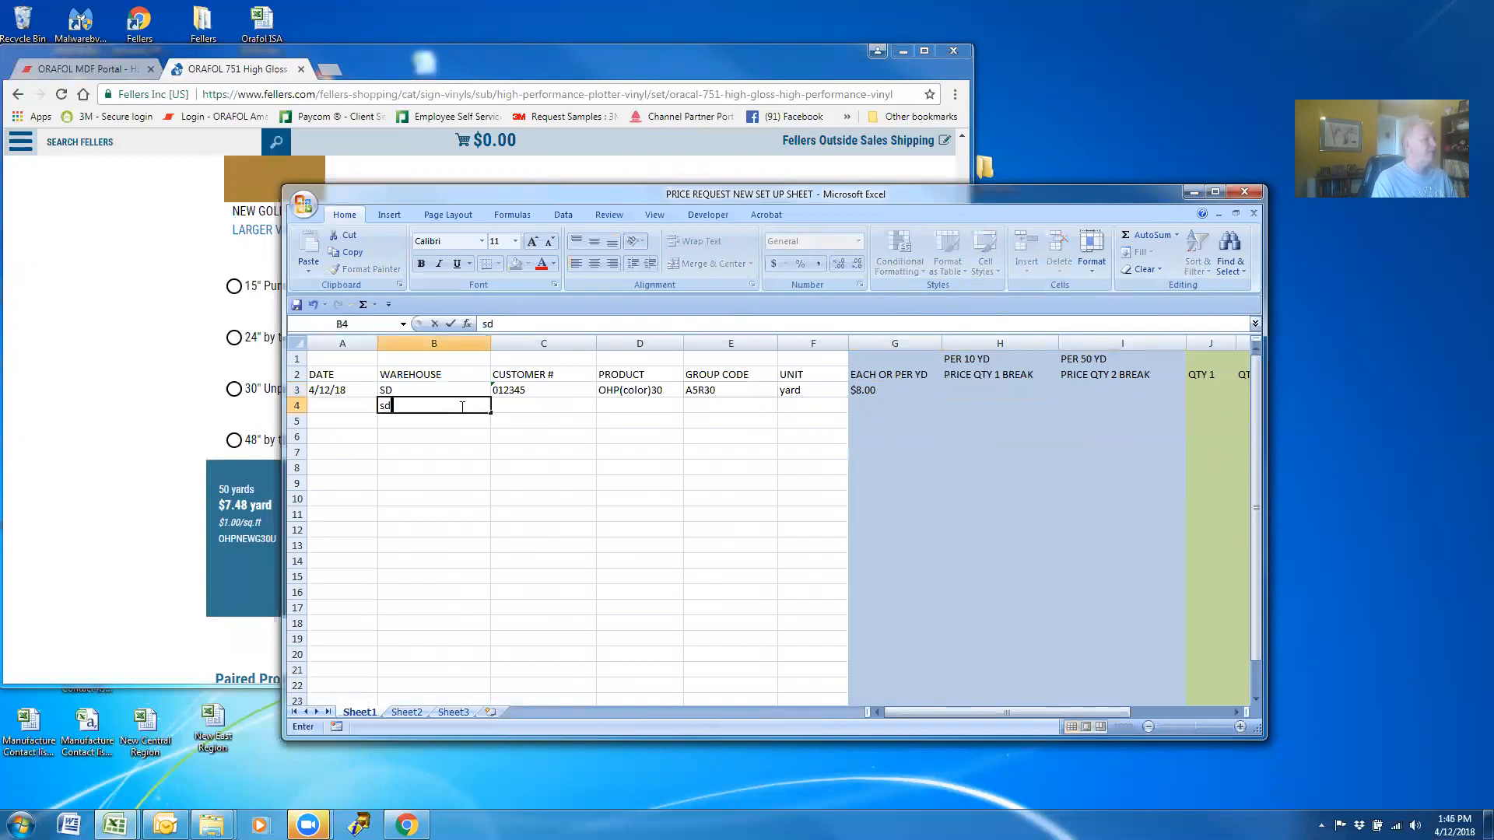
left_click(535, 406)
type("012345")
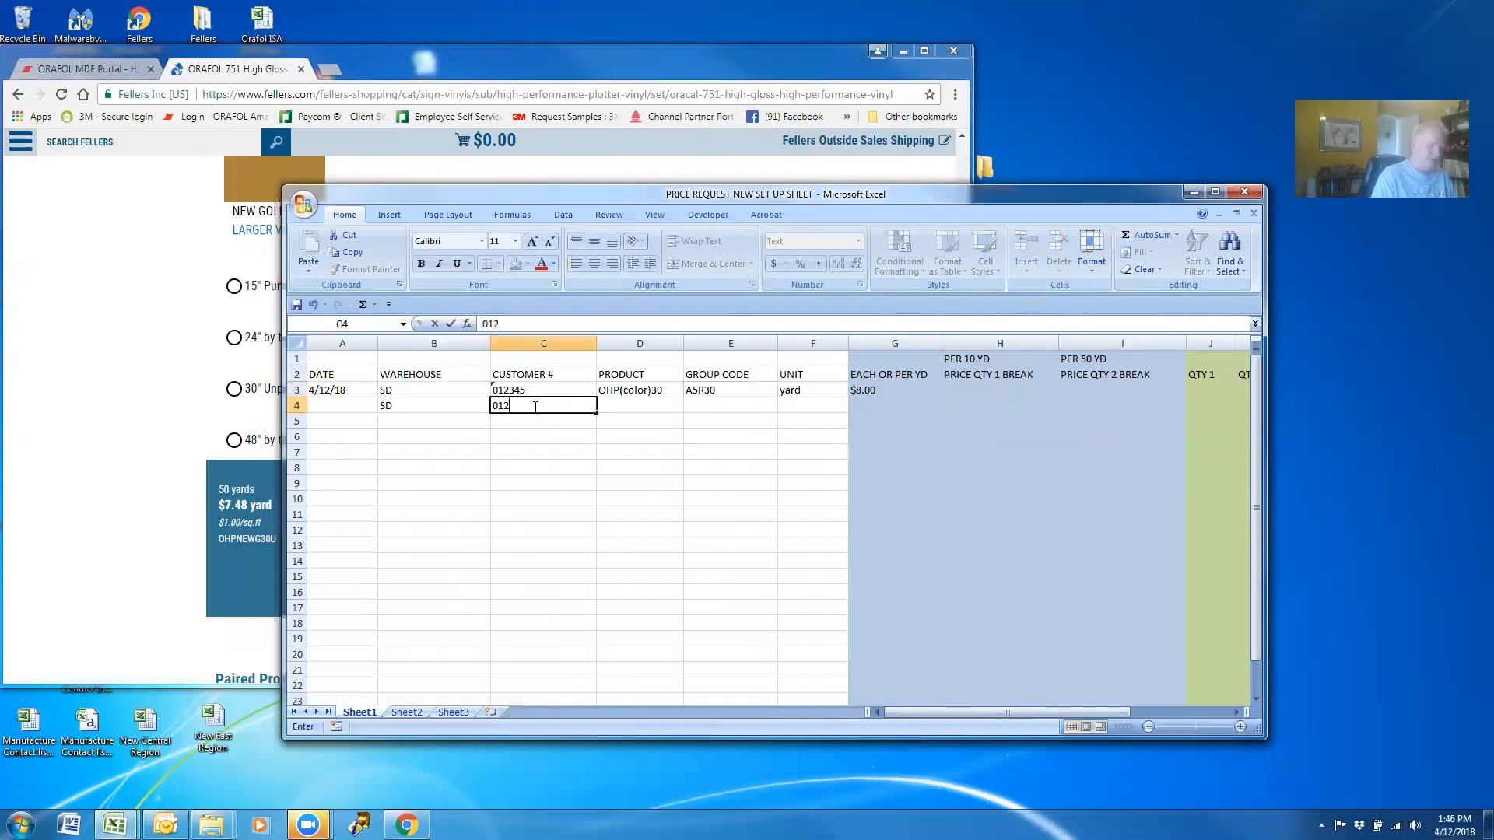
left_click(634, 405)
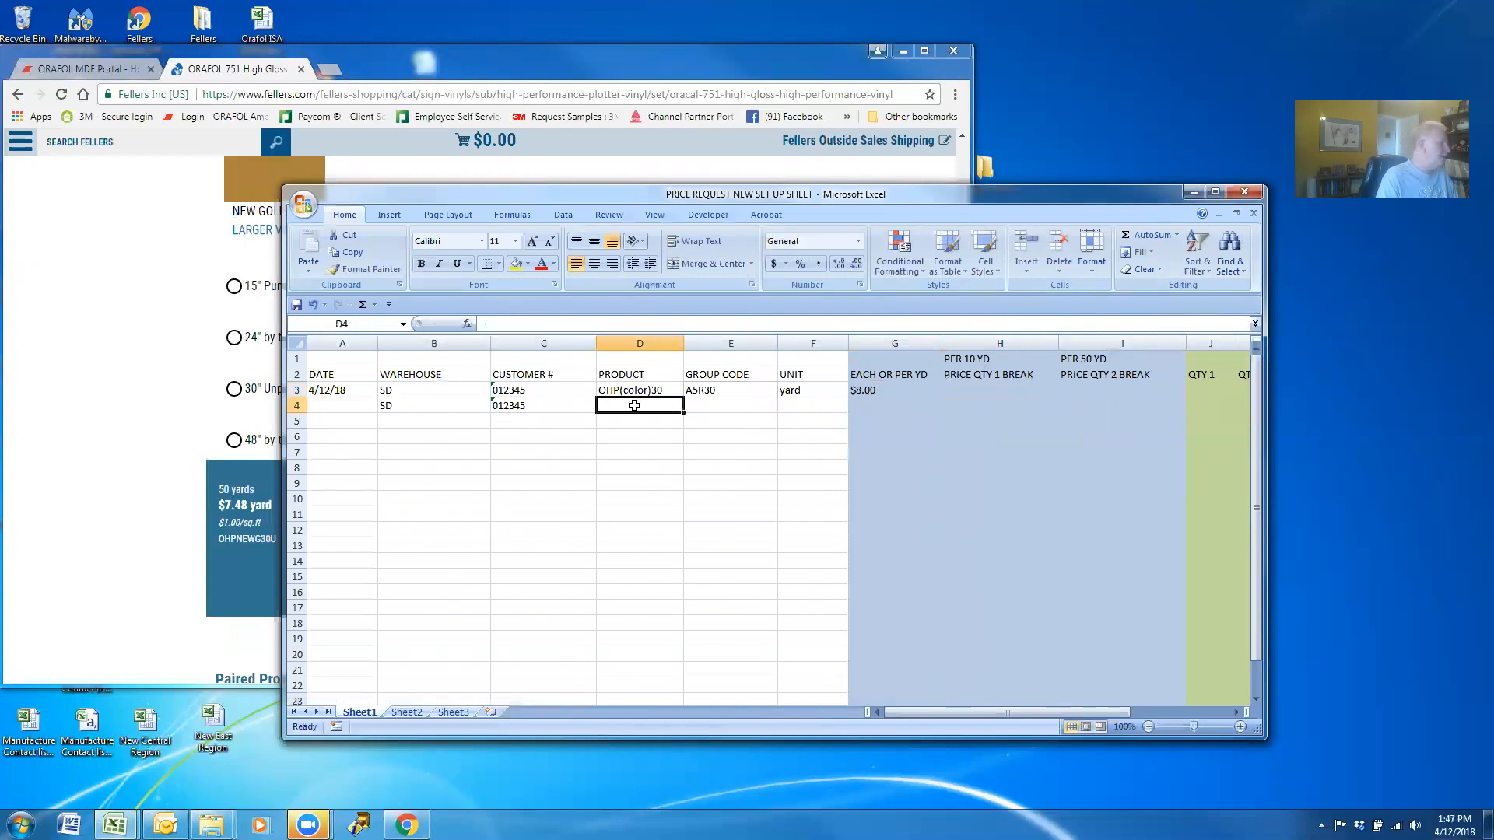
Search Fellers.com for 3164 and open the Orafol 3164 RA product page.
left_click(140, 553)
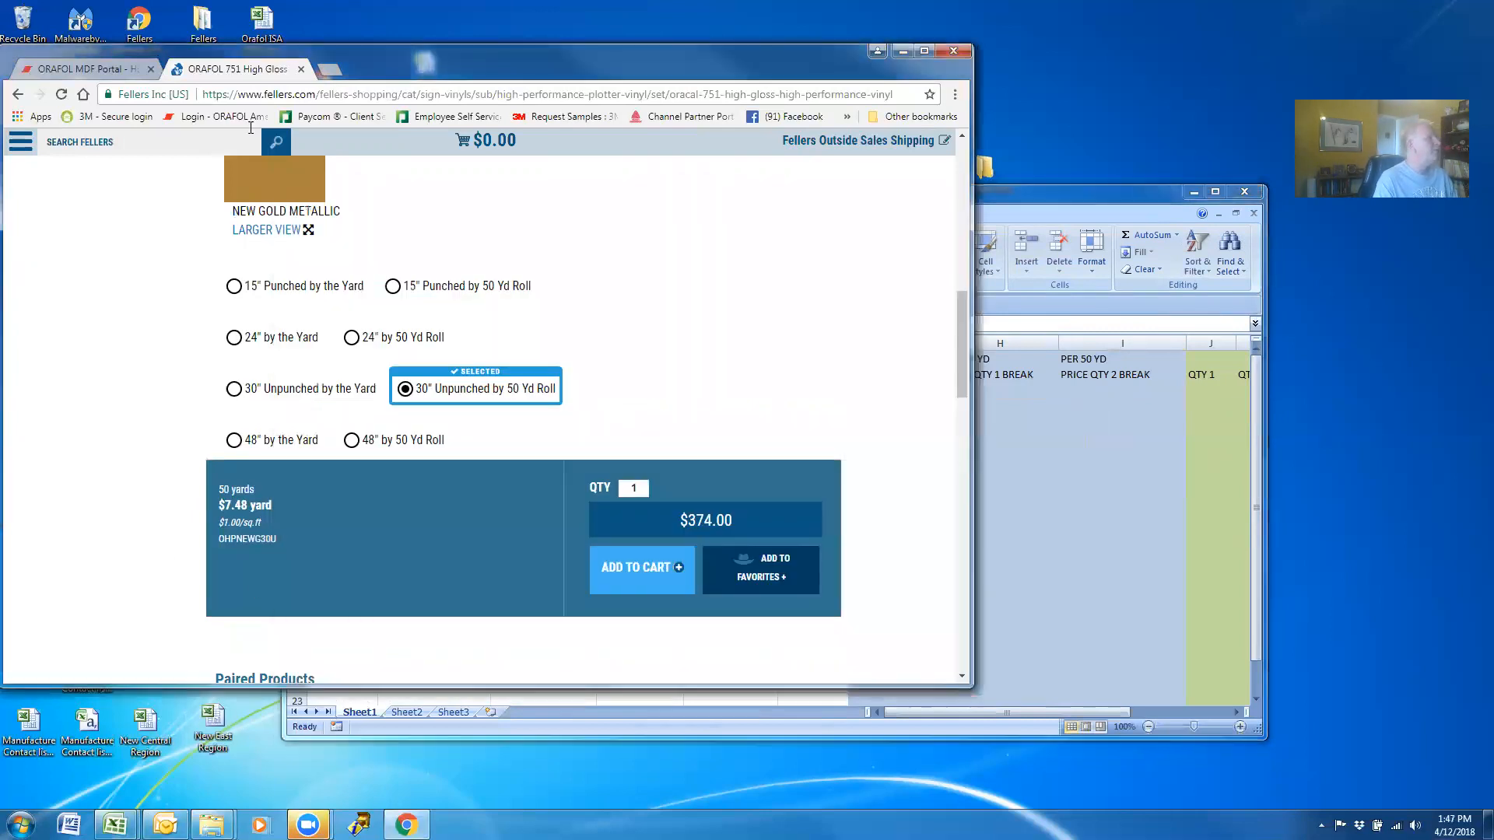
scroll(210, 194, "up", 6)
left_click(113, 140)
type("31")
scroll(117, 144, "up", 3)
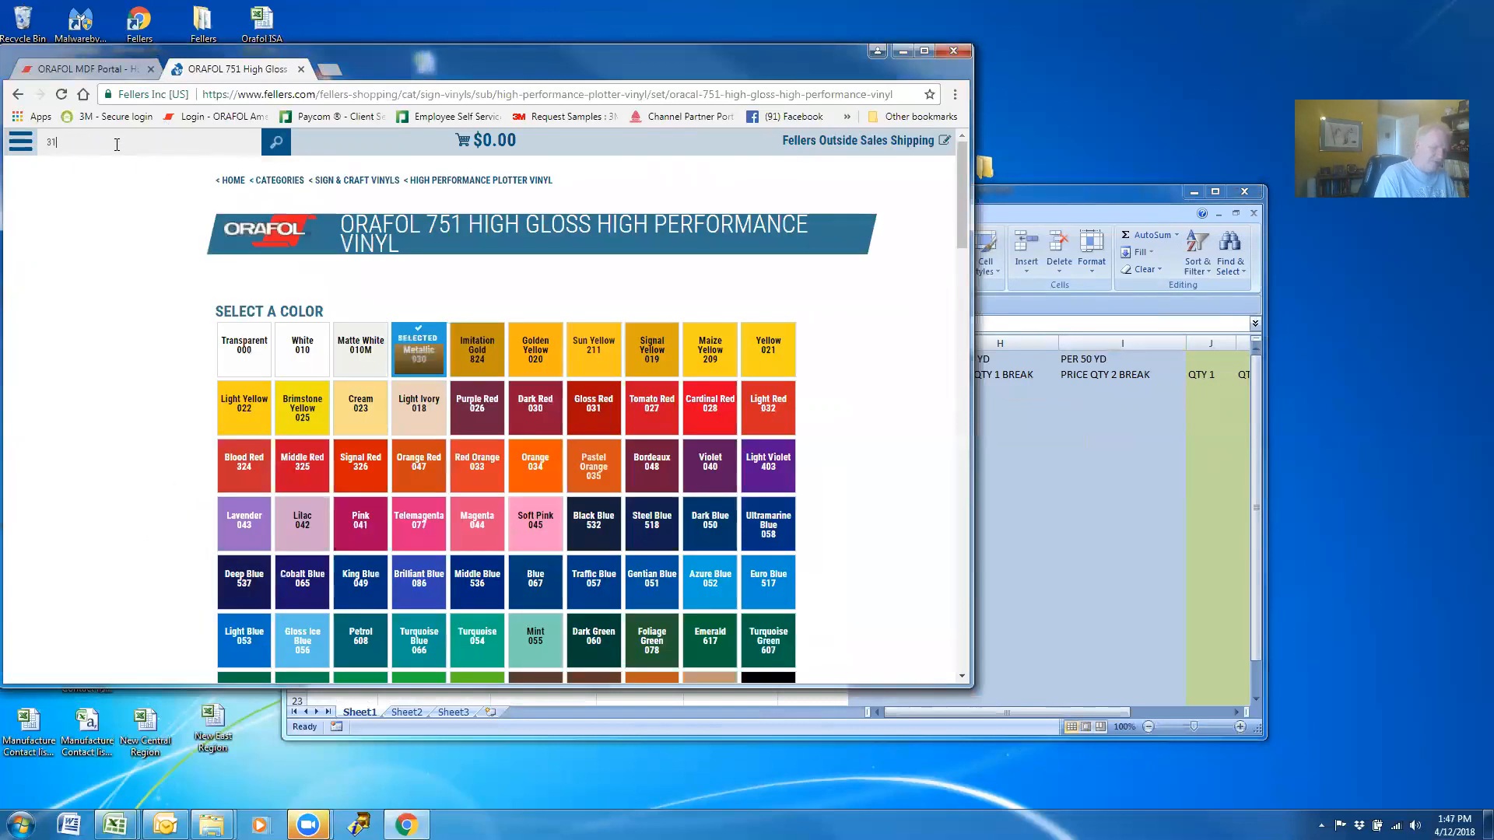
type("64")
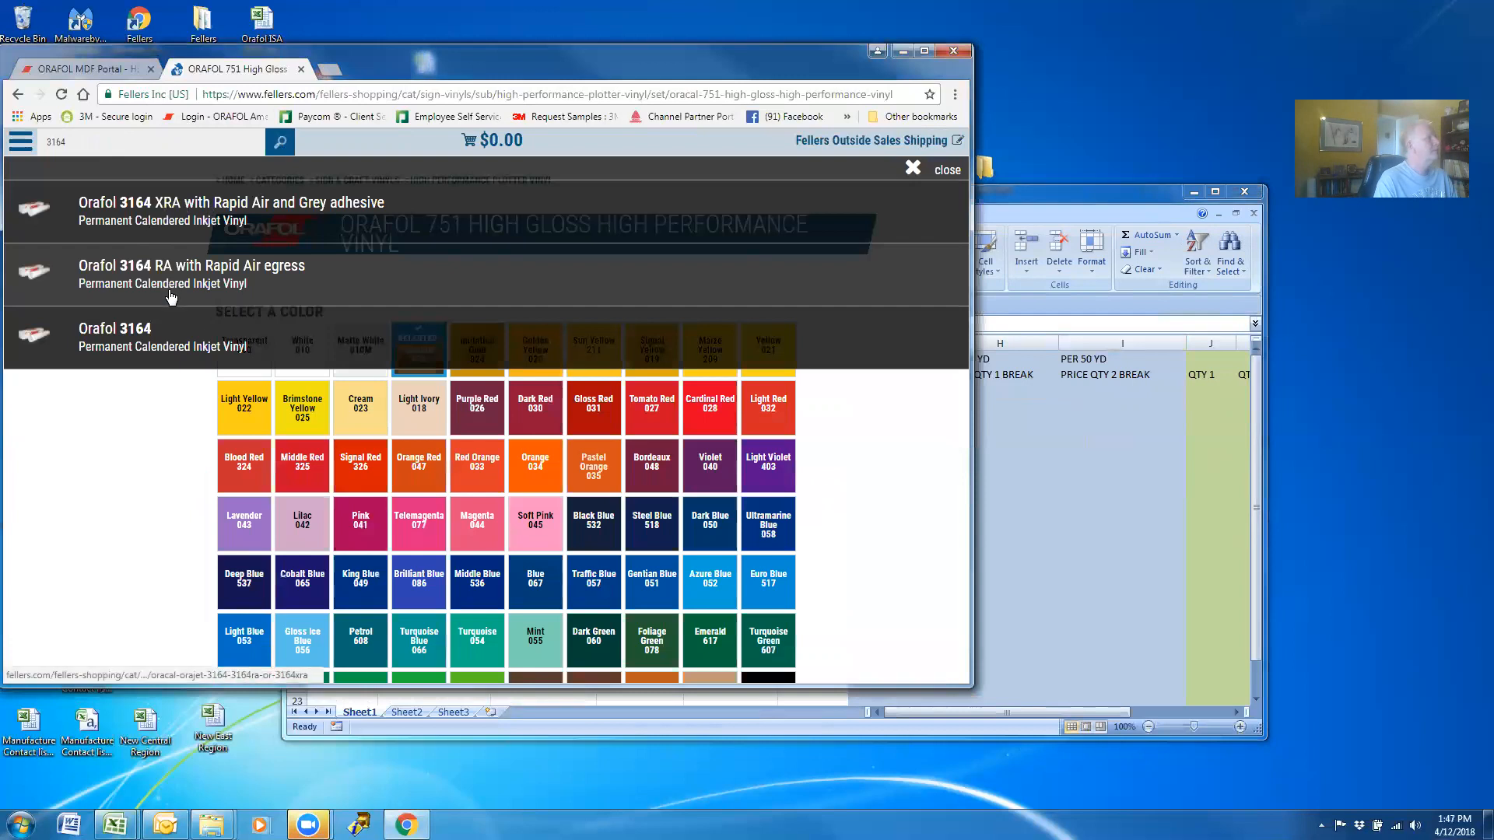
left_click(171, 292)
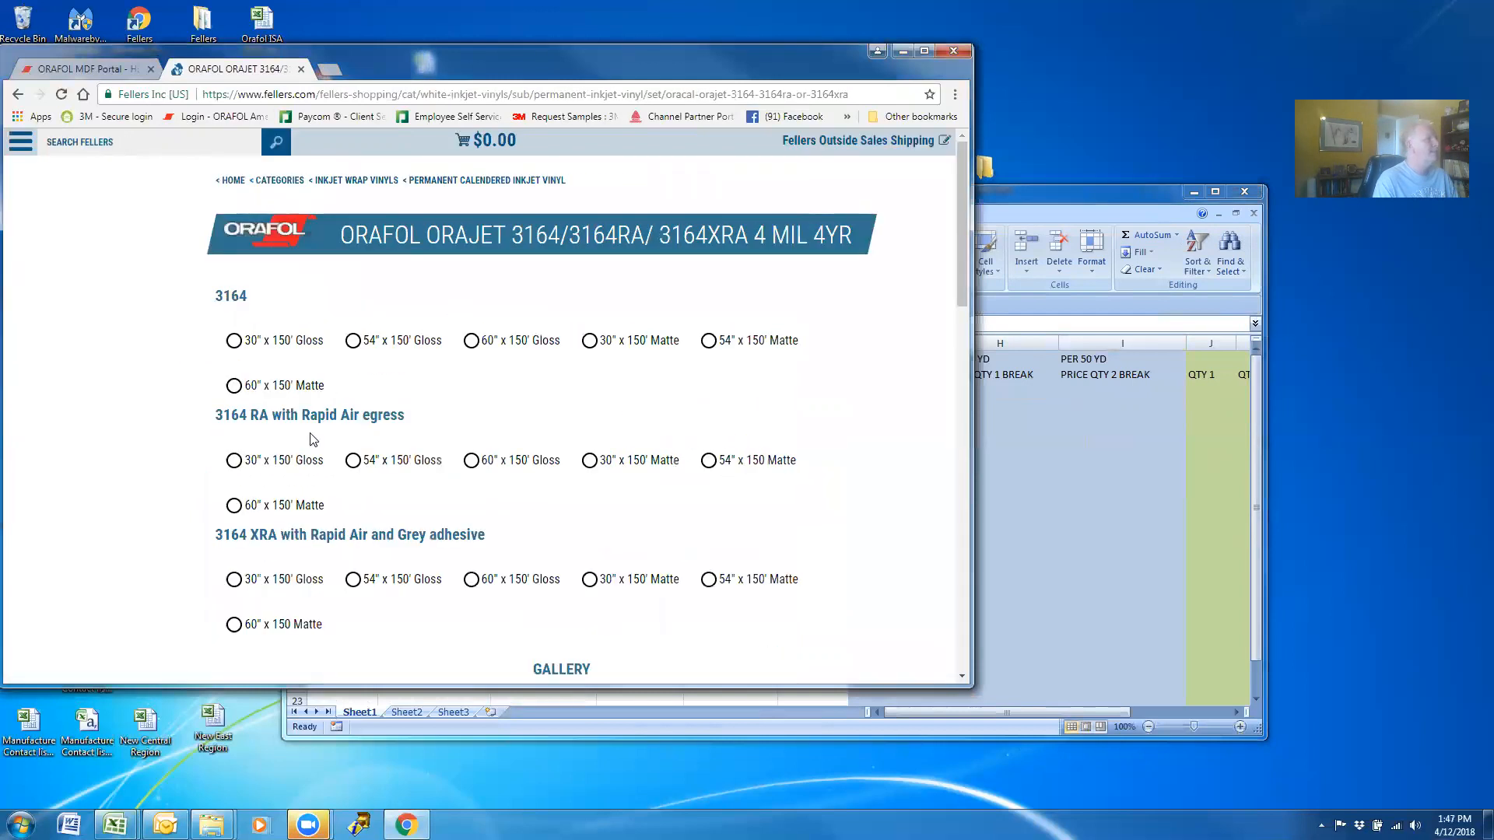
Select the 30" x 150' Gloss roll ($128.99, part O3164RAG30150) and select its part number.
scroll(265, 400, "down", 1)
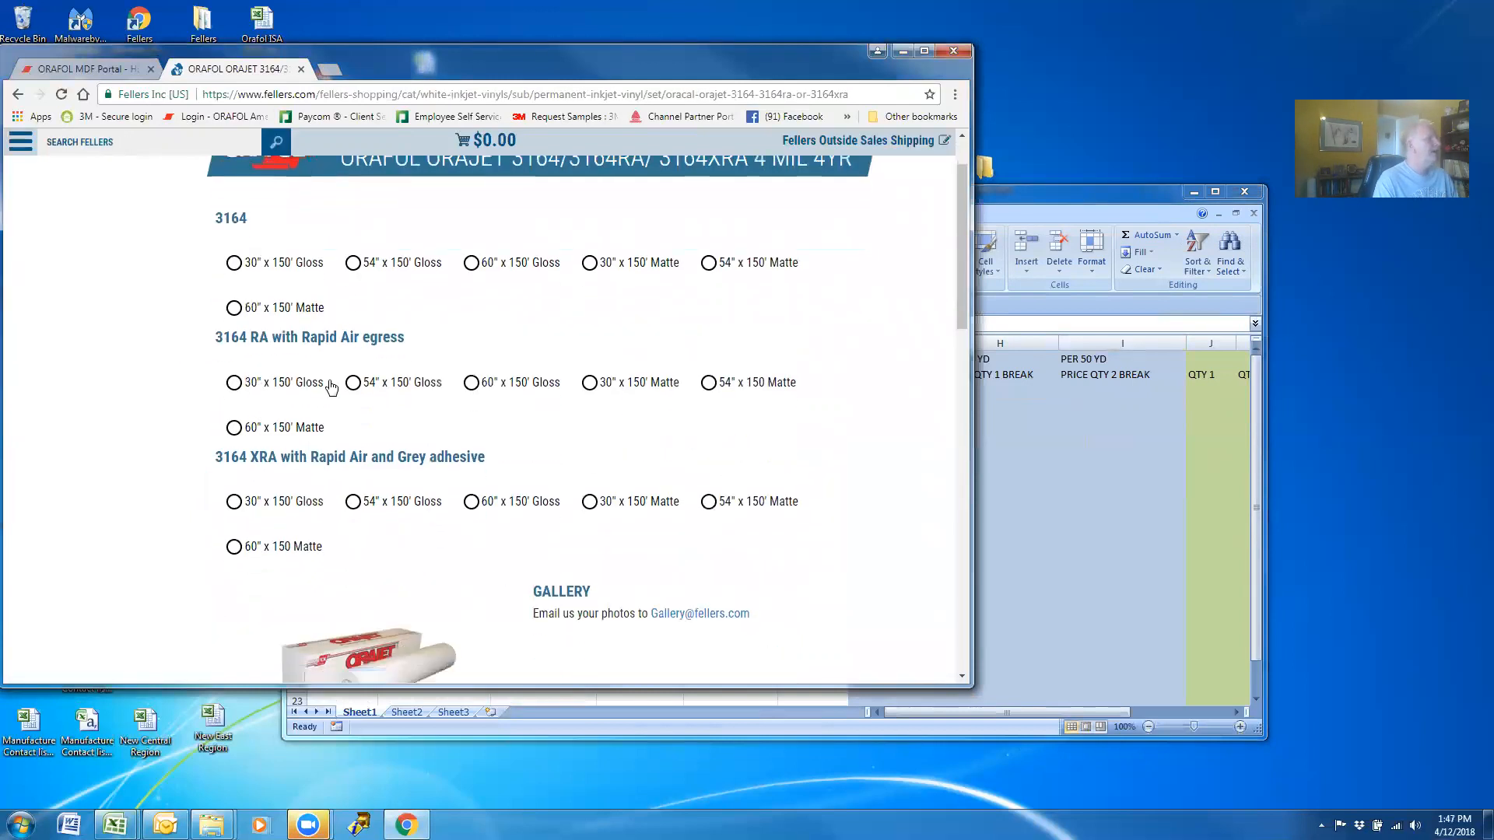
left_click(233, 382)
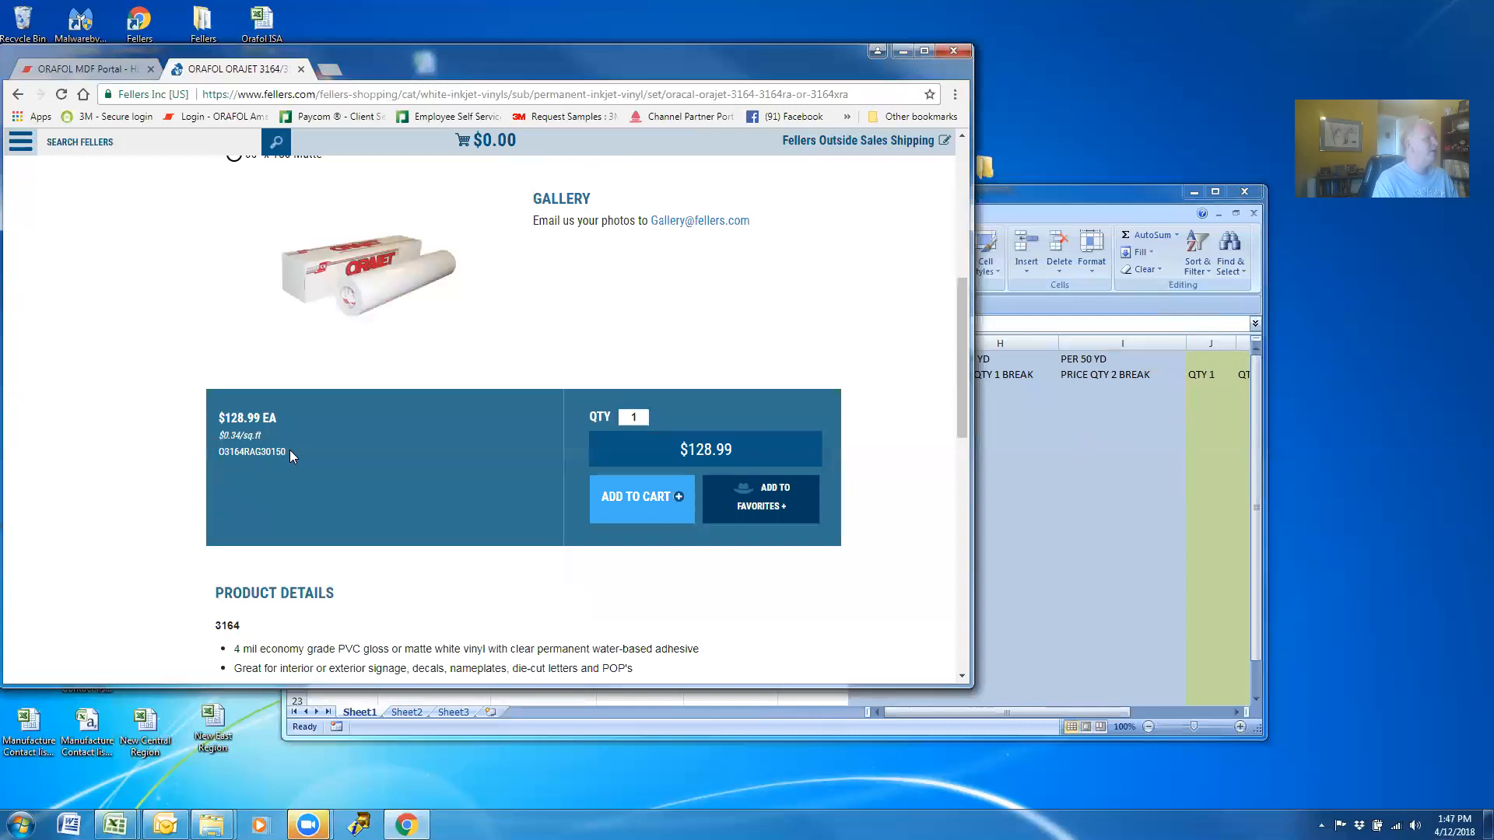
double_click(218, 450)
right_click(221, 450)
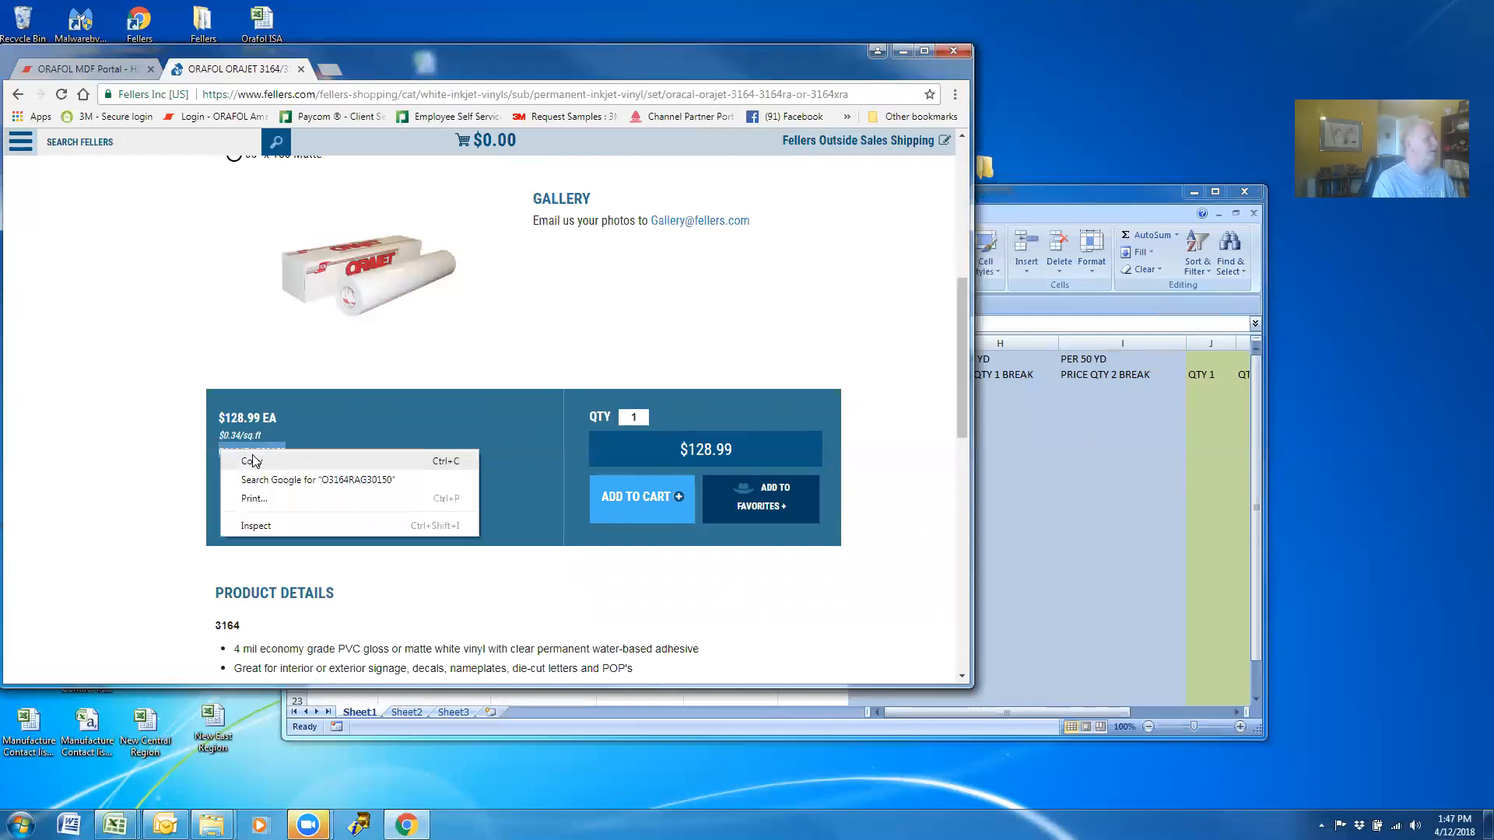
left_click(1043, 504)
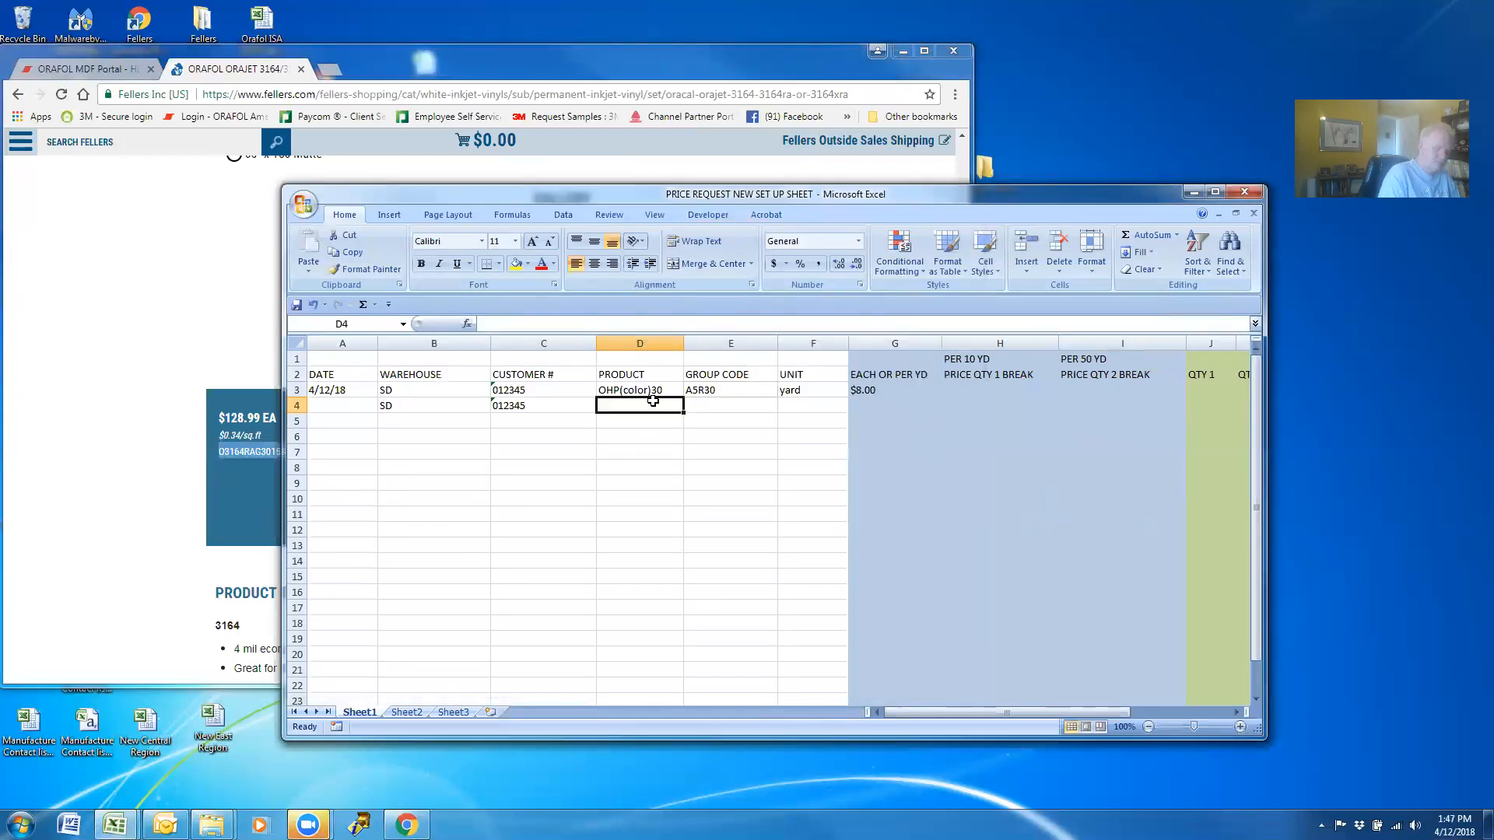
Enter o3164rag30150 in D4, roll in F4 and 128.99 in G4.
type("o3")
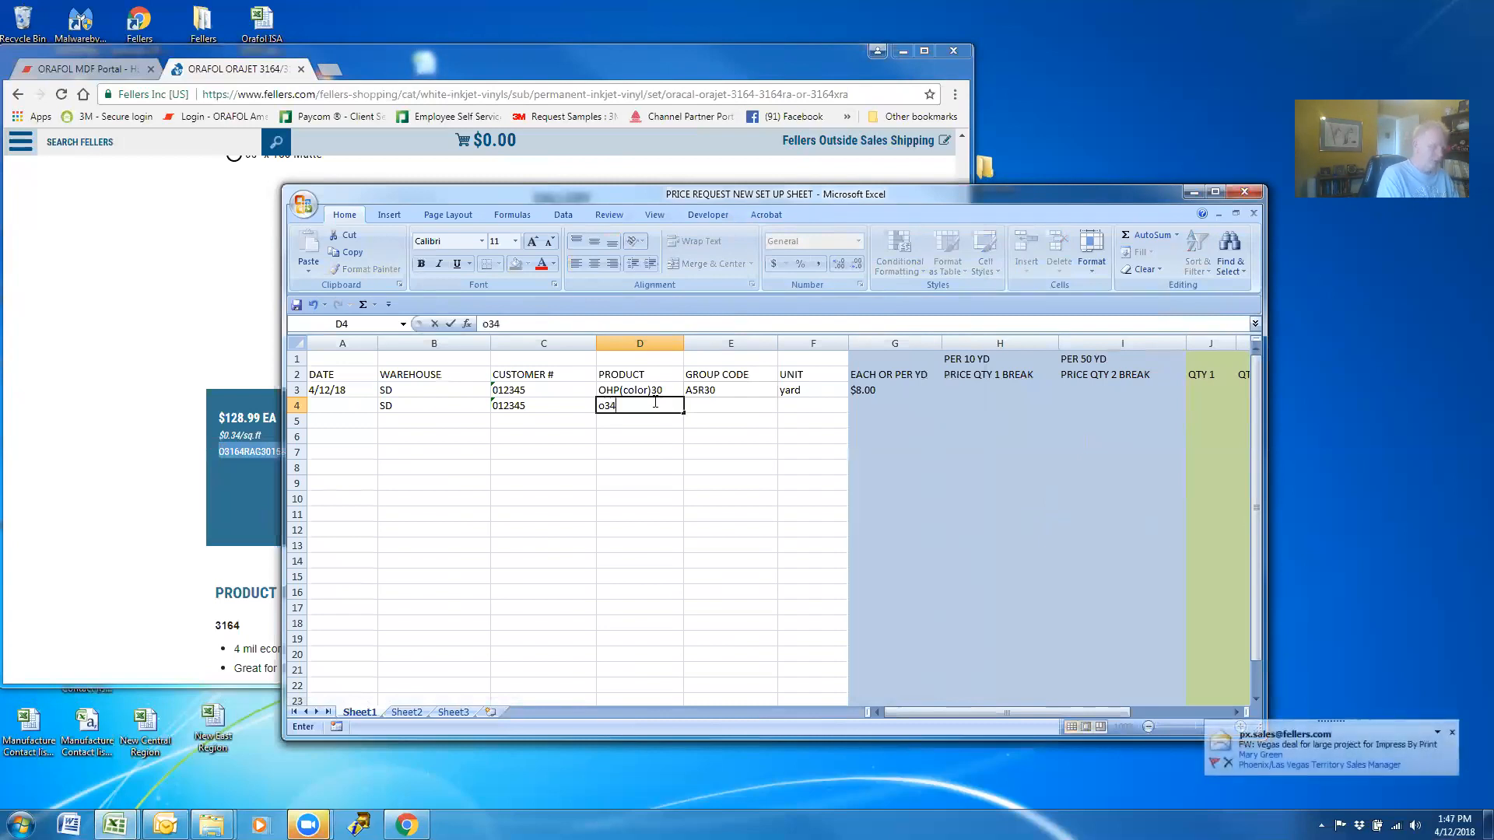
type("164rag")
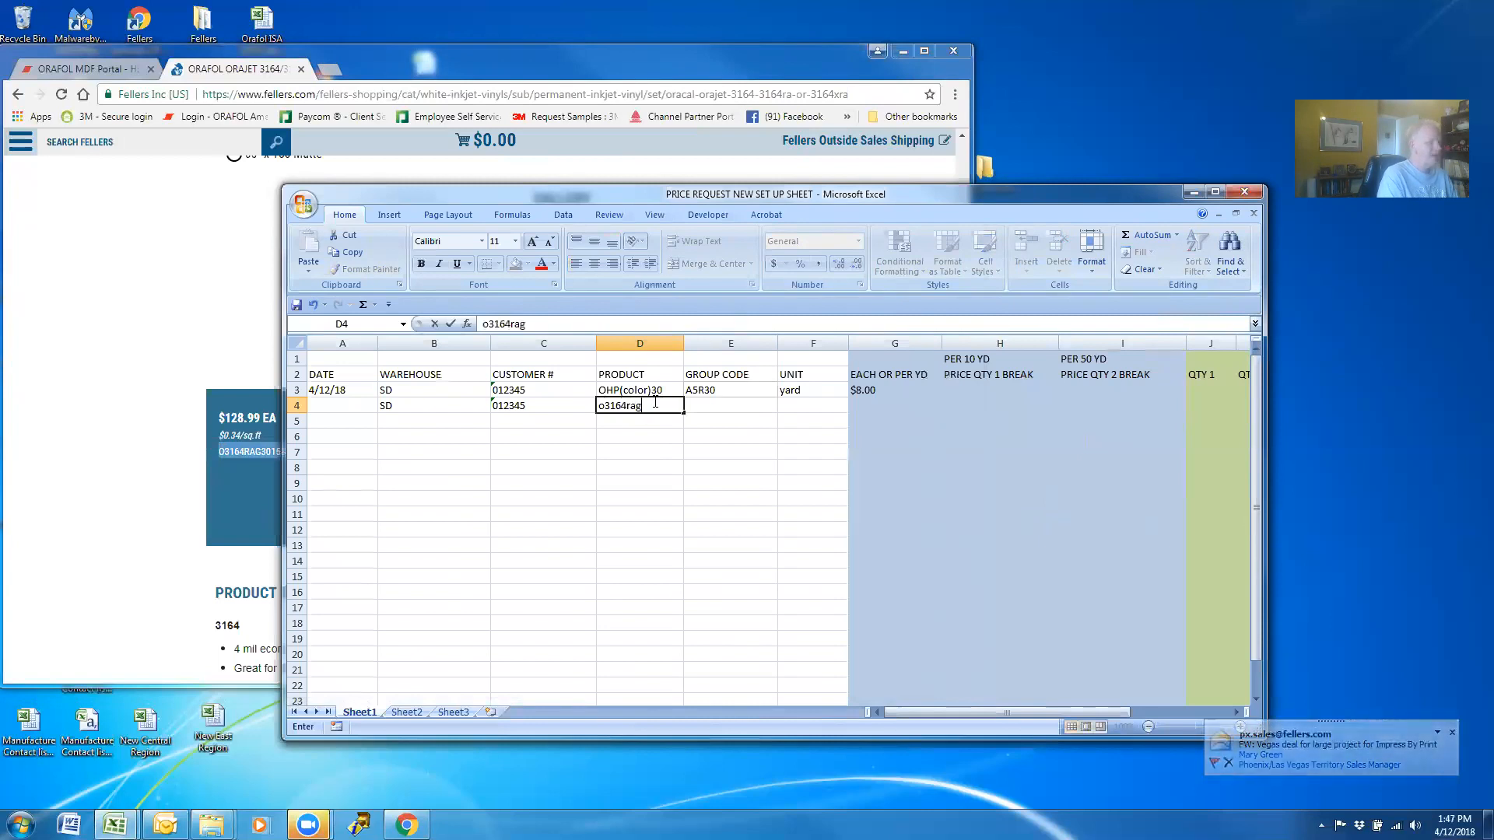
type("30150")
key("Tab")
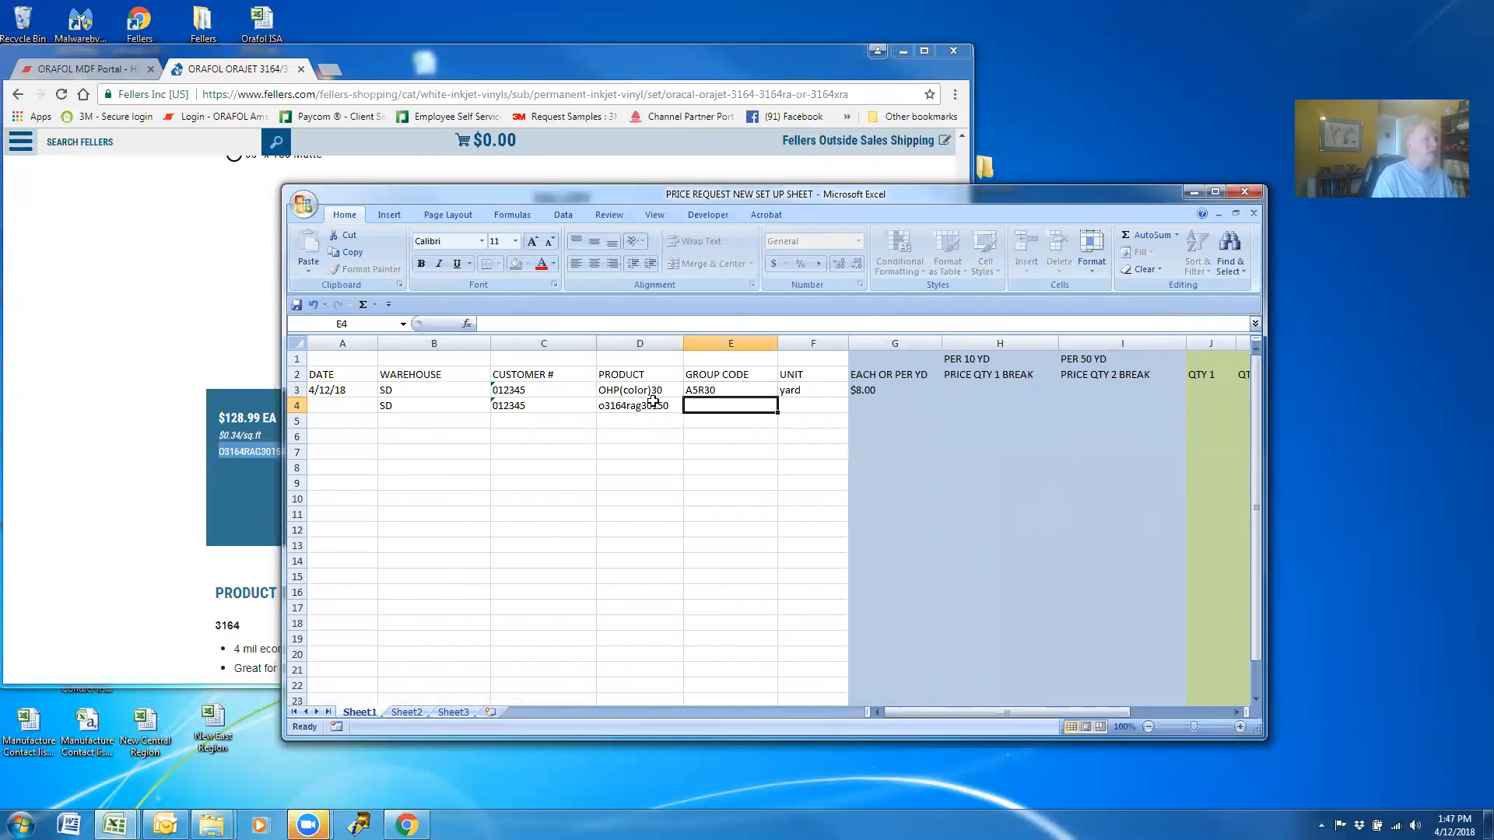
key("Tab")
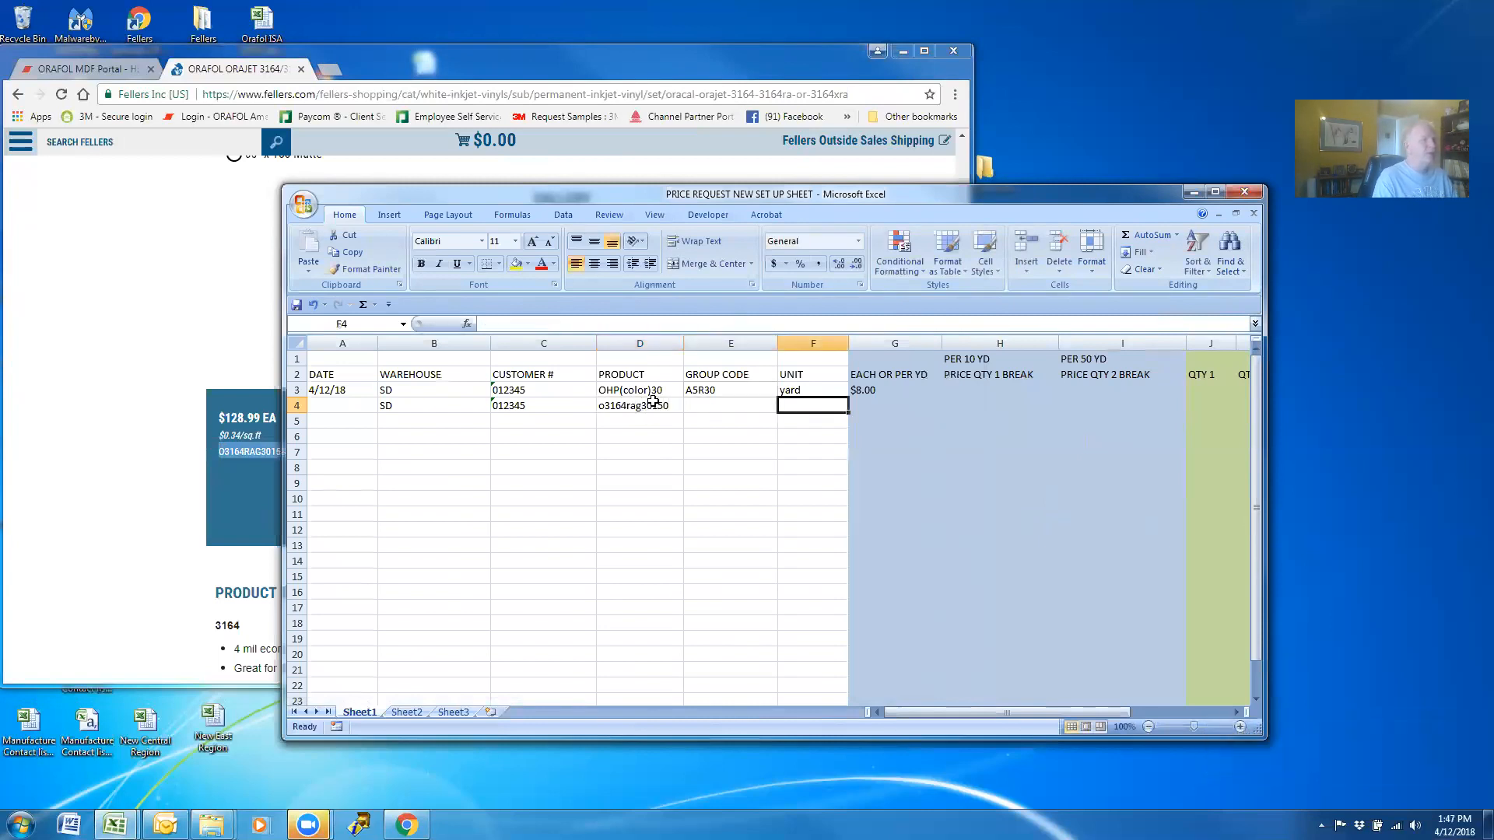
type("roll")
key("Tab")
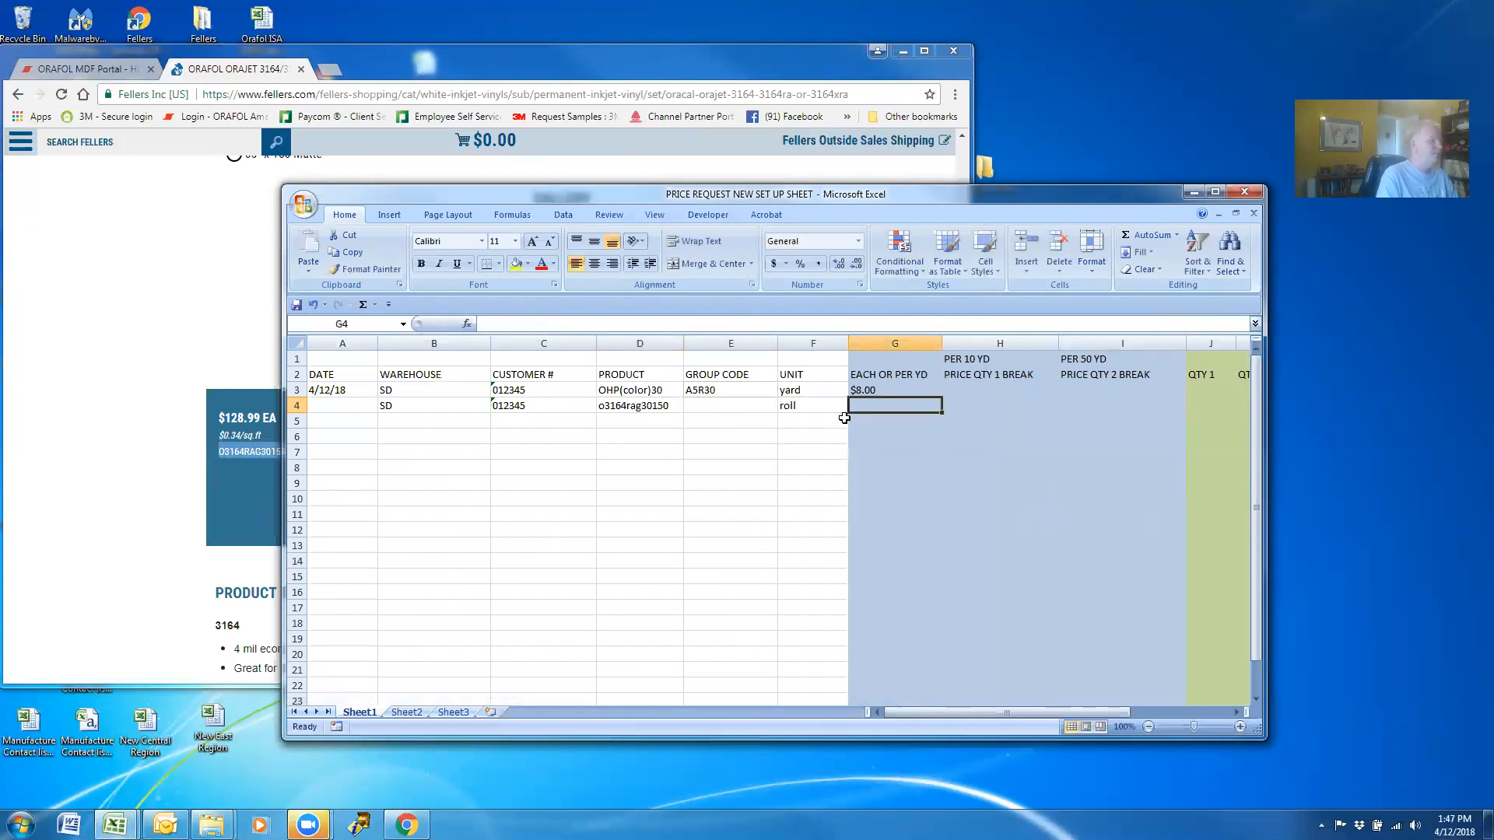
type("128.99")
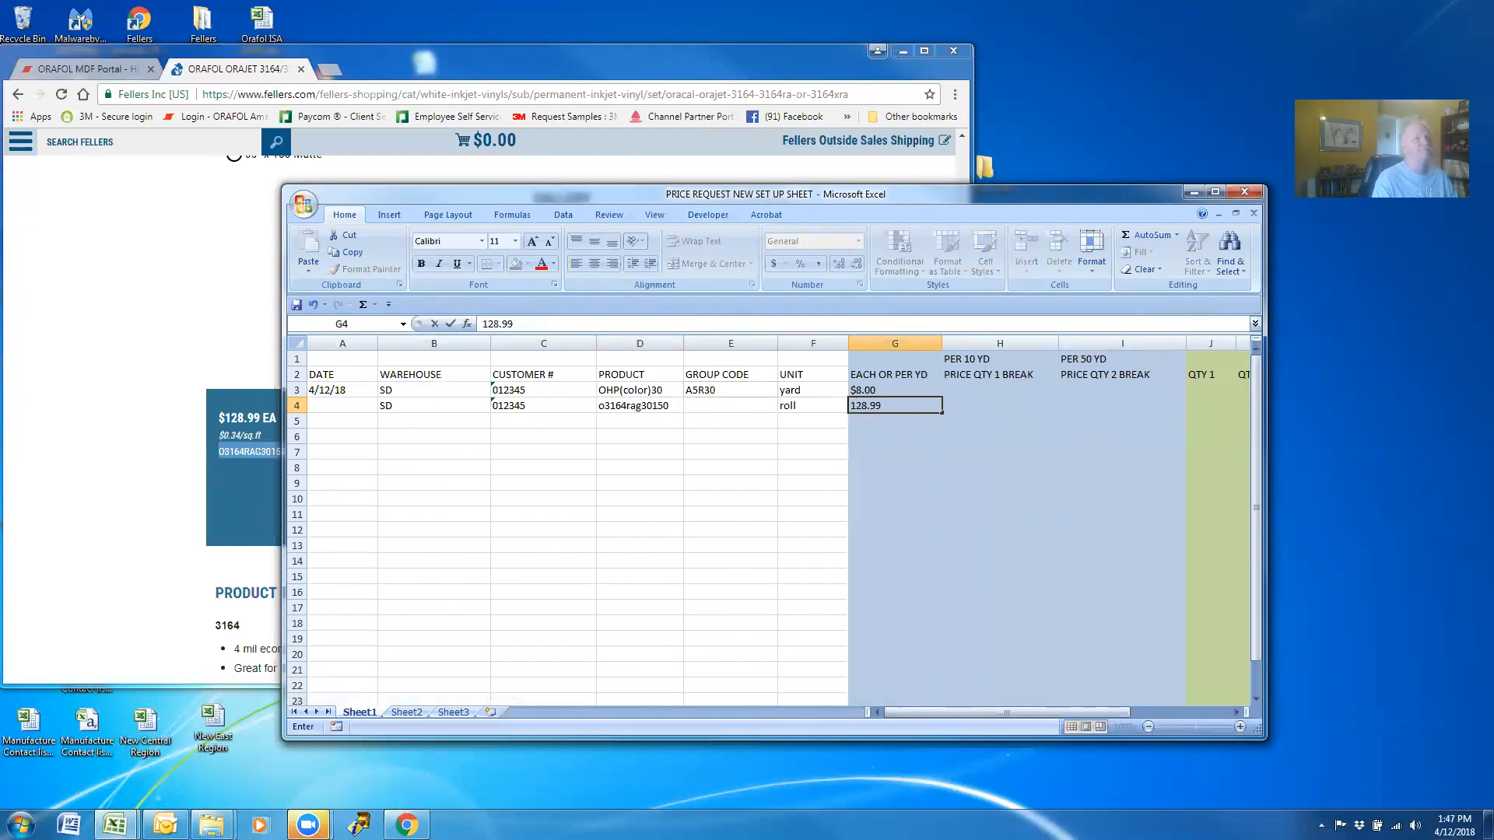
left_click(1211, 389)
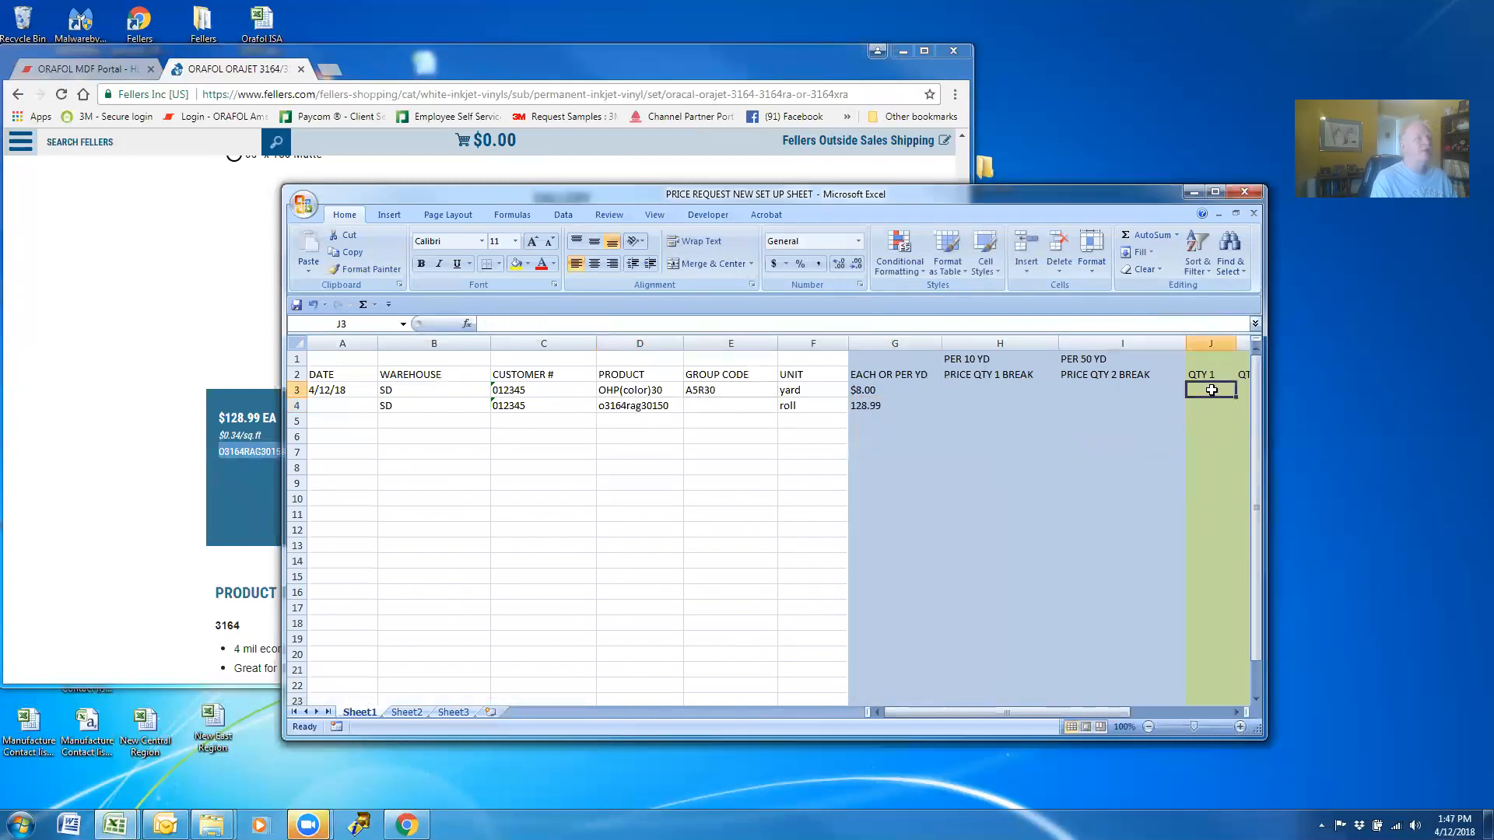
Enter 7.8 as the per-50-yard quantity price break in I3, then select G4.
left_click(967, 388)
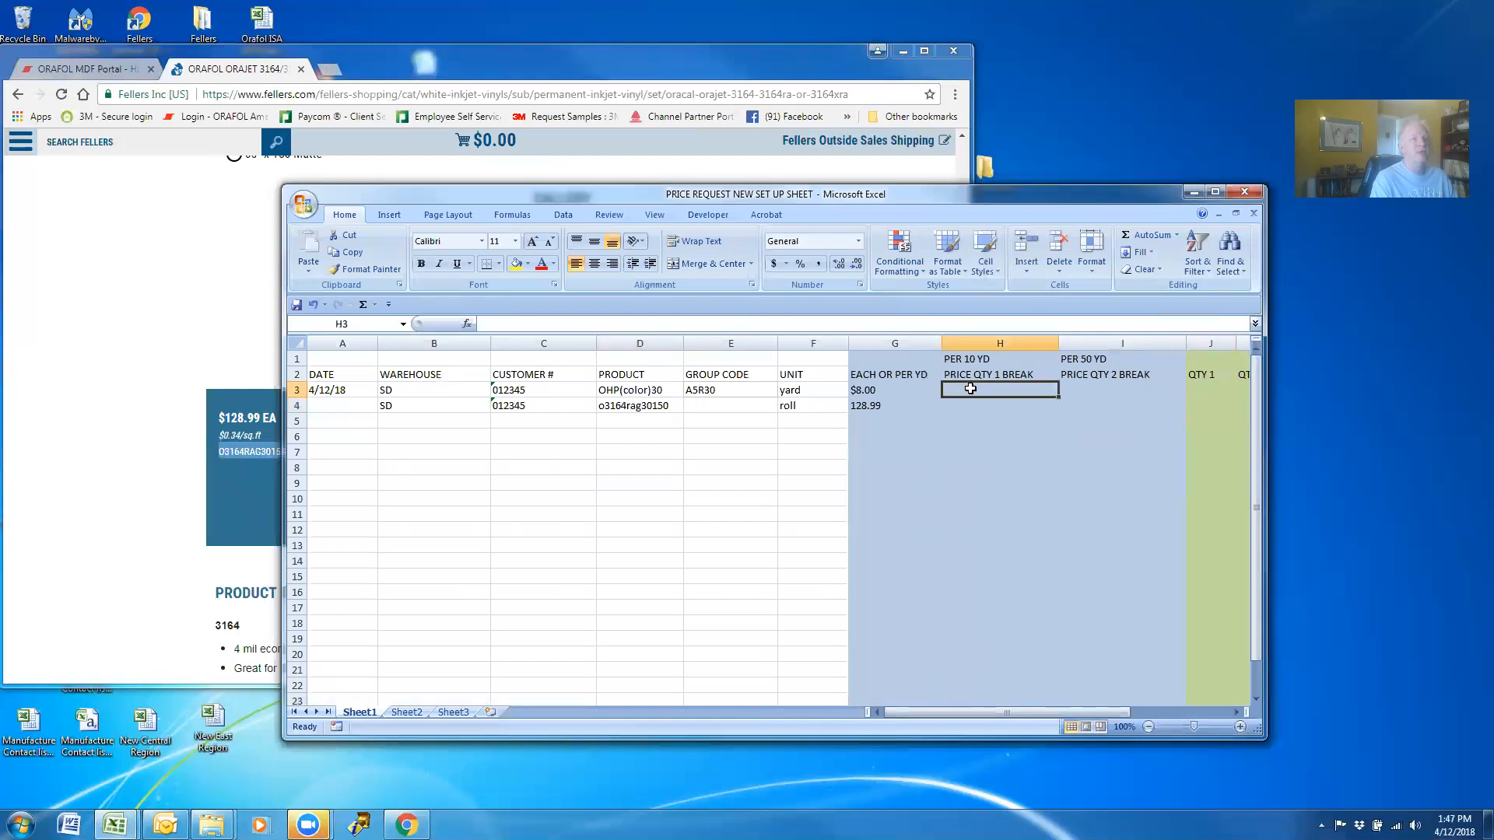
left_click(1134, 390)
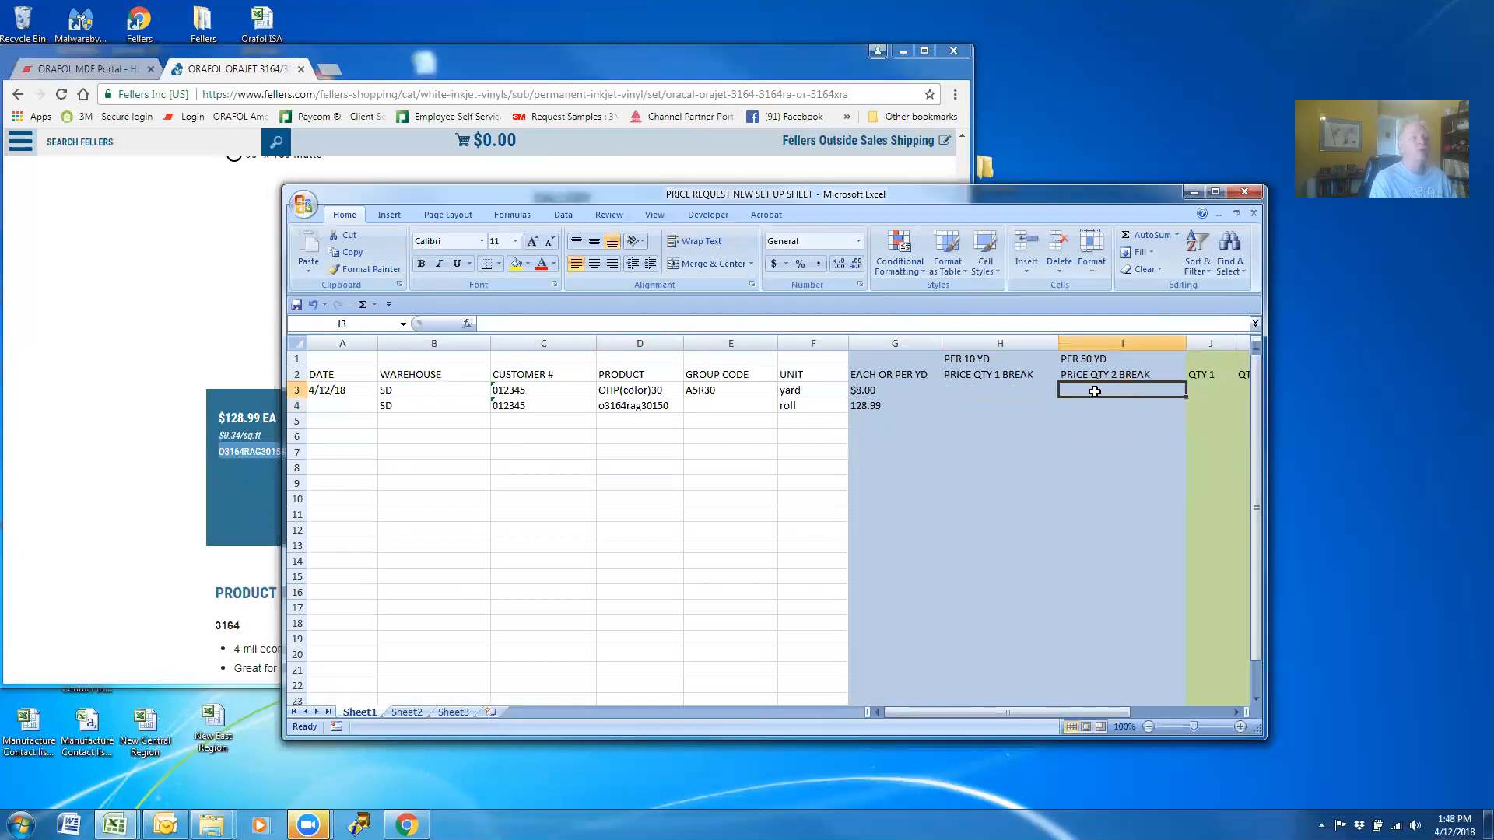
left_click(866, 391)
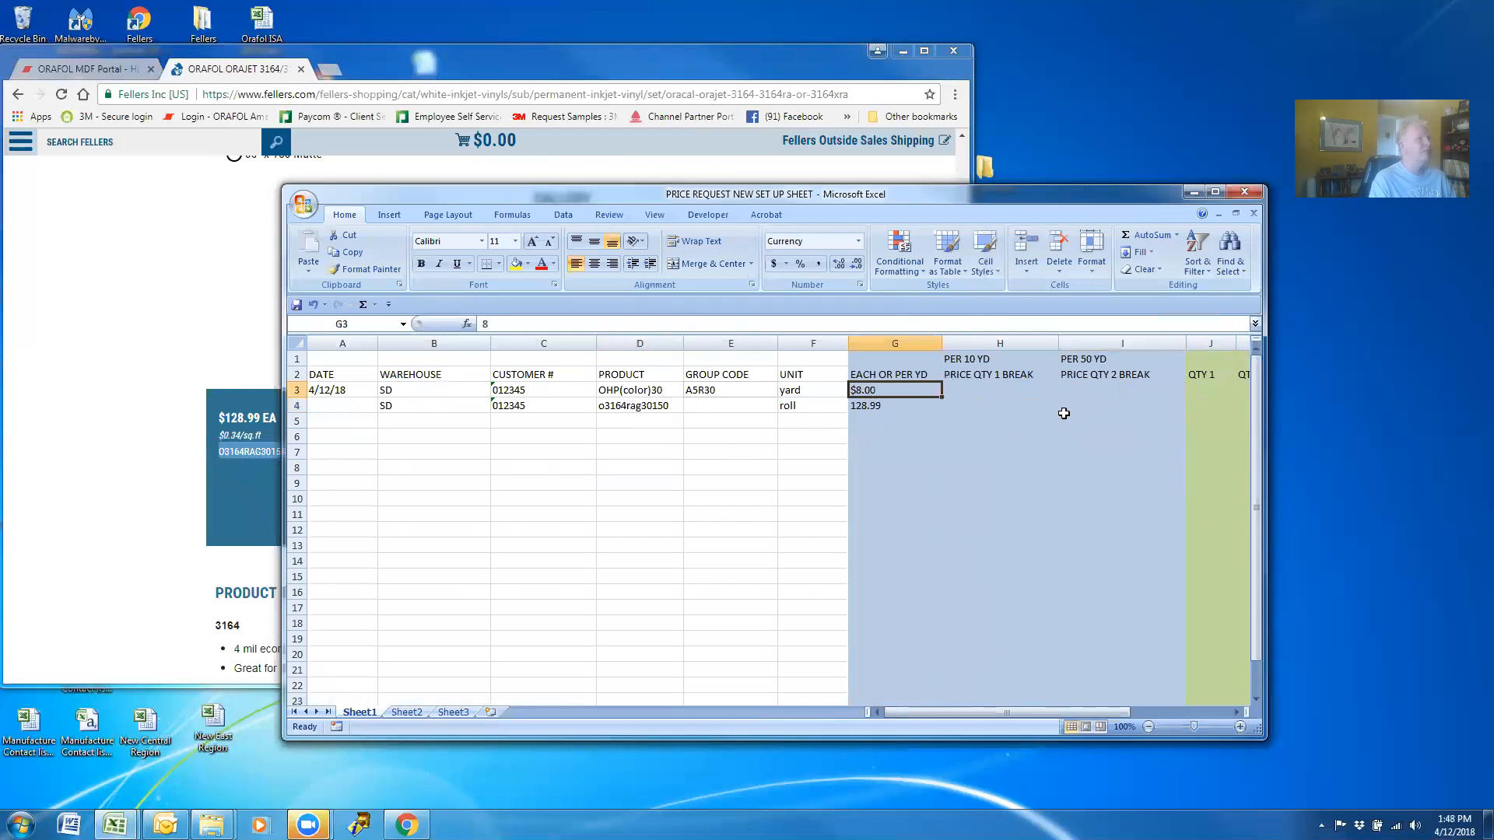
left_click(1084, 398)
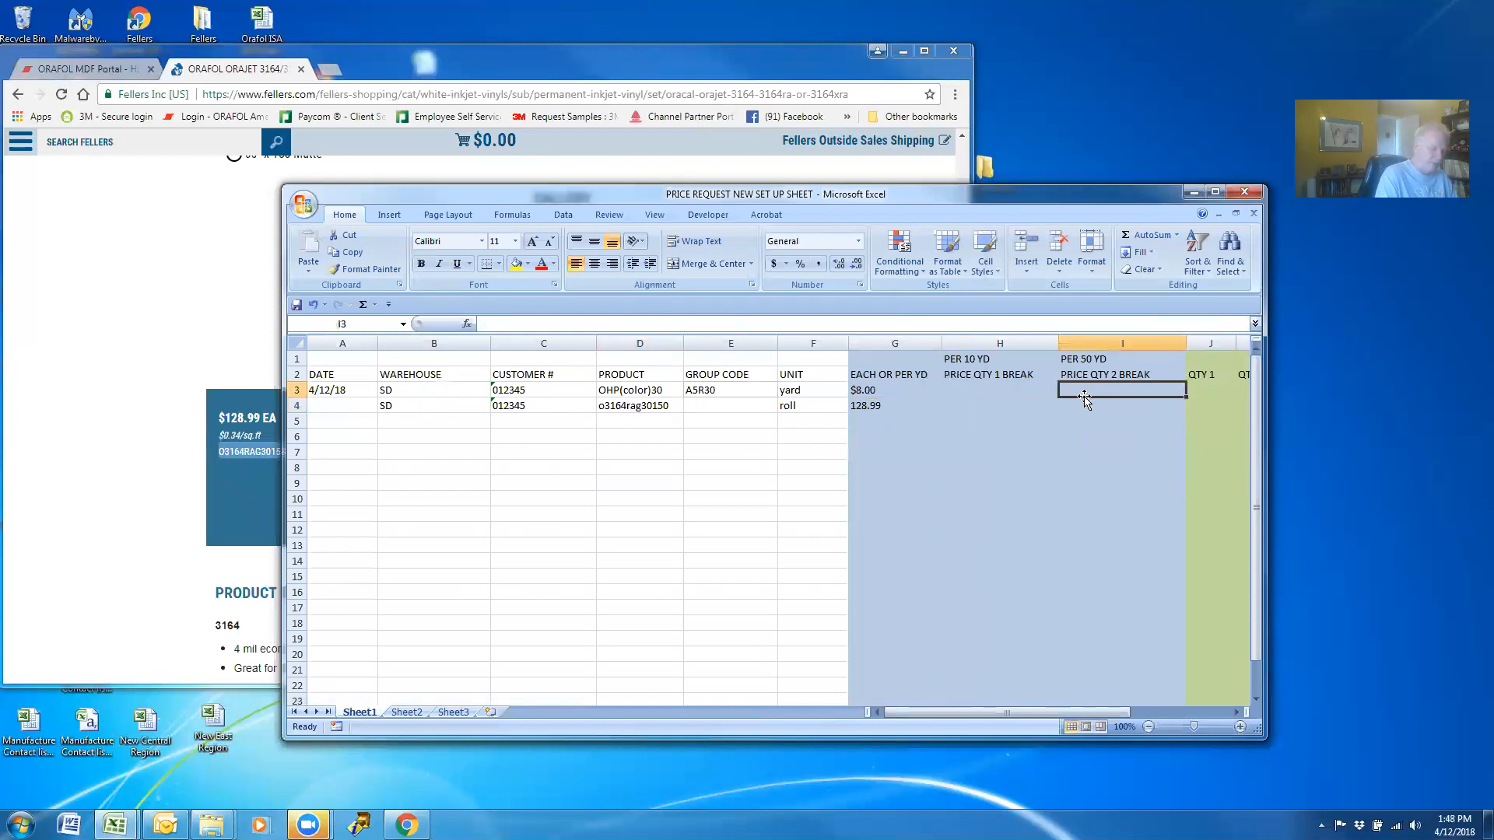
type("7.8")
key("Return")
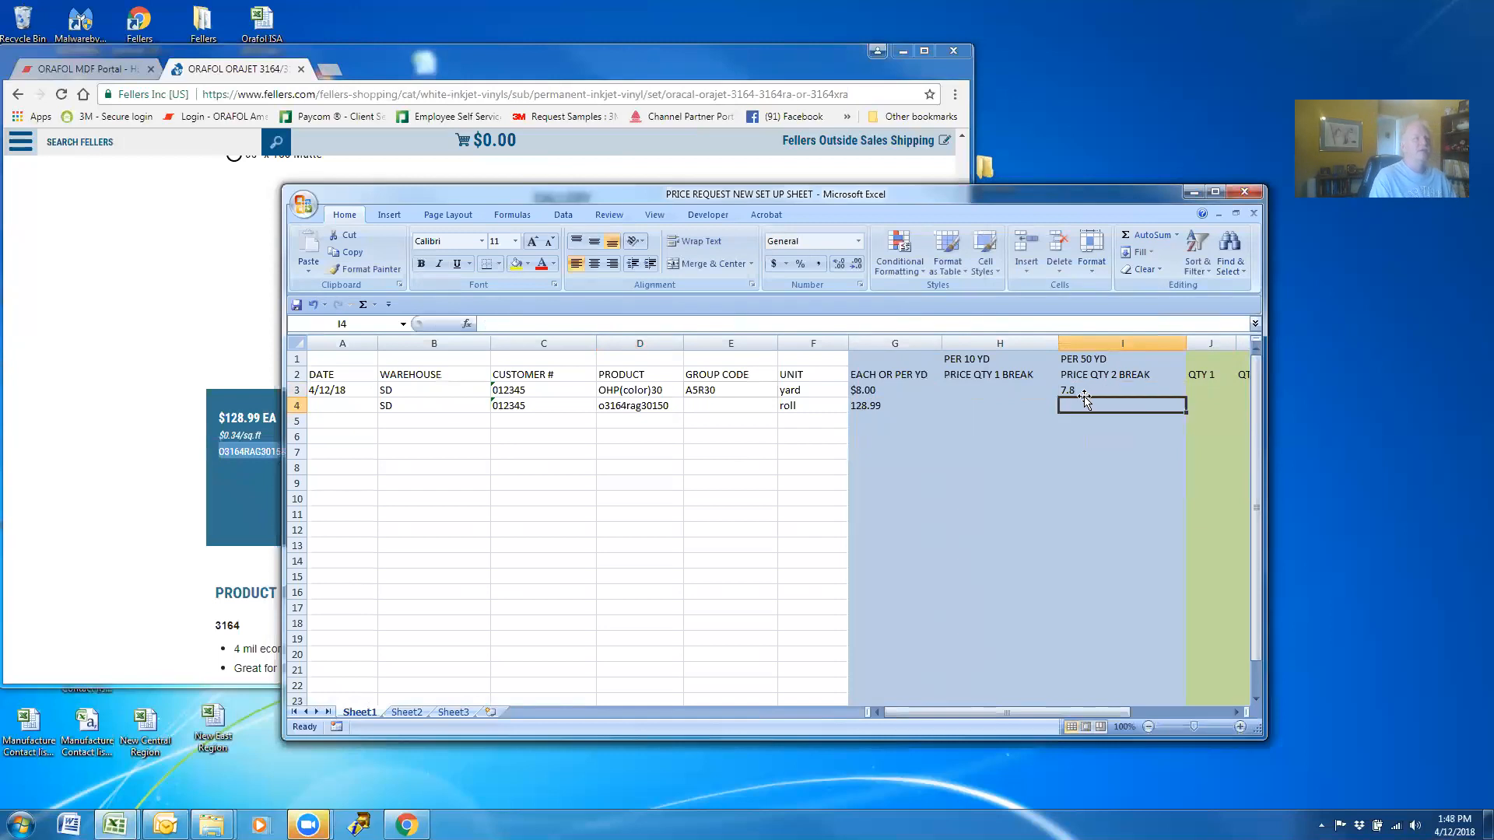
left_click(869, 411)
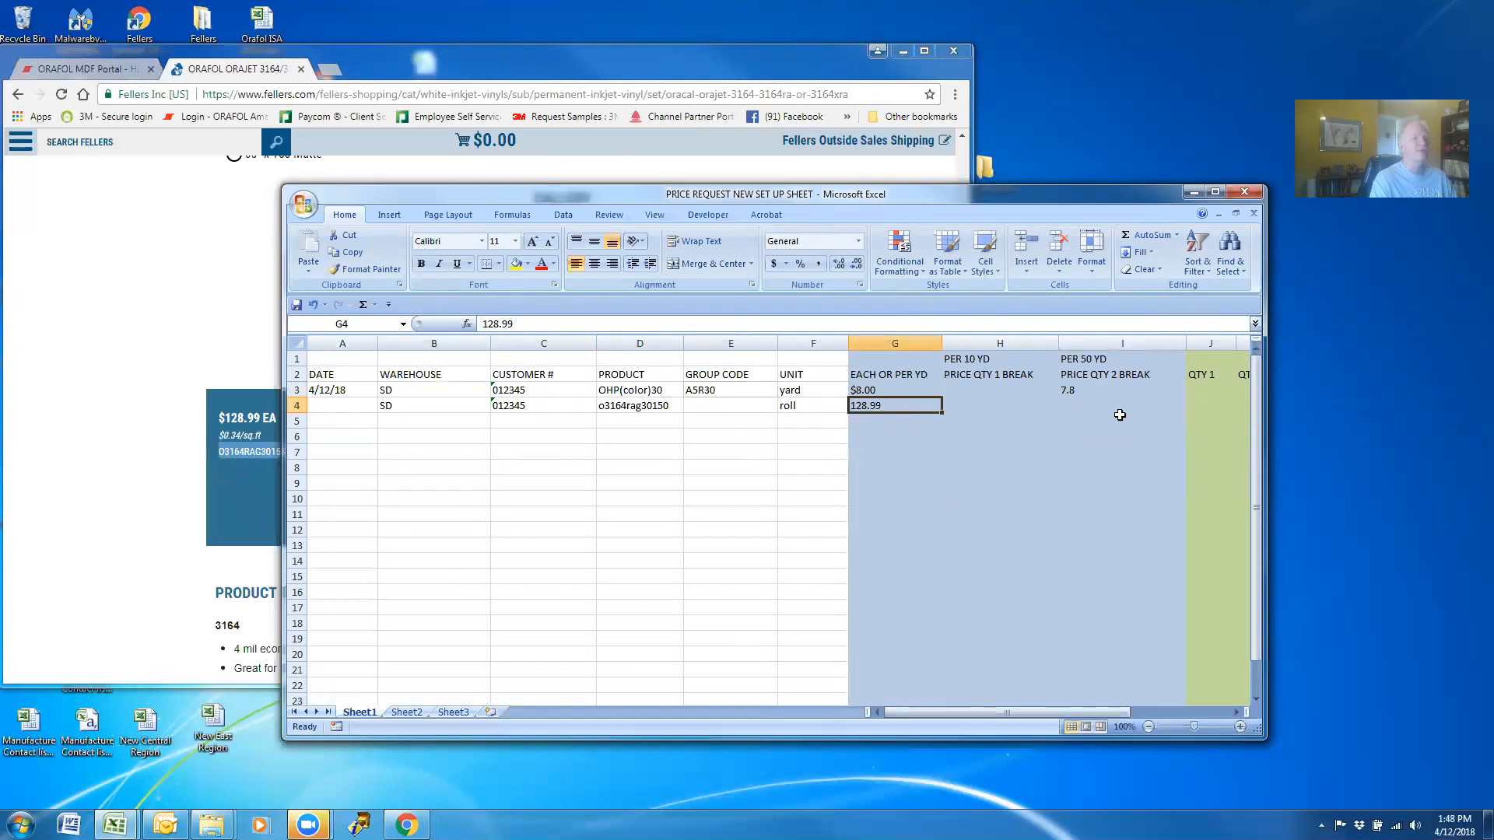
Enter '50 yard roll' as QTY 1 for the roll row in J4.
left_click(1206, 413)
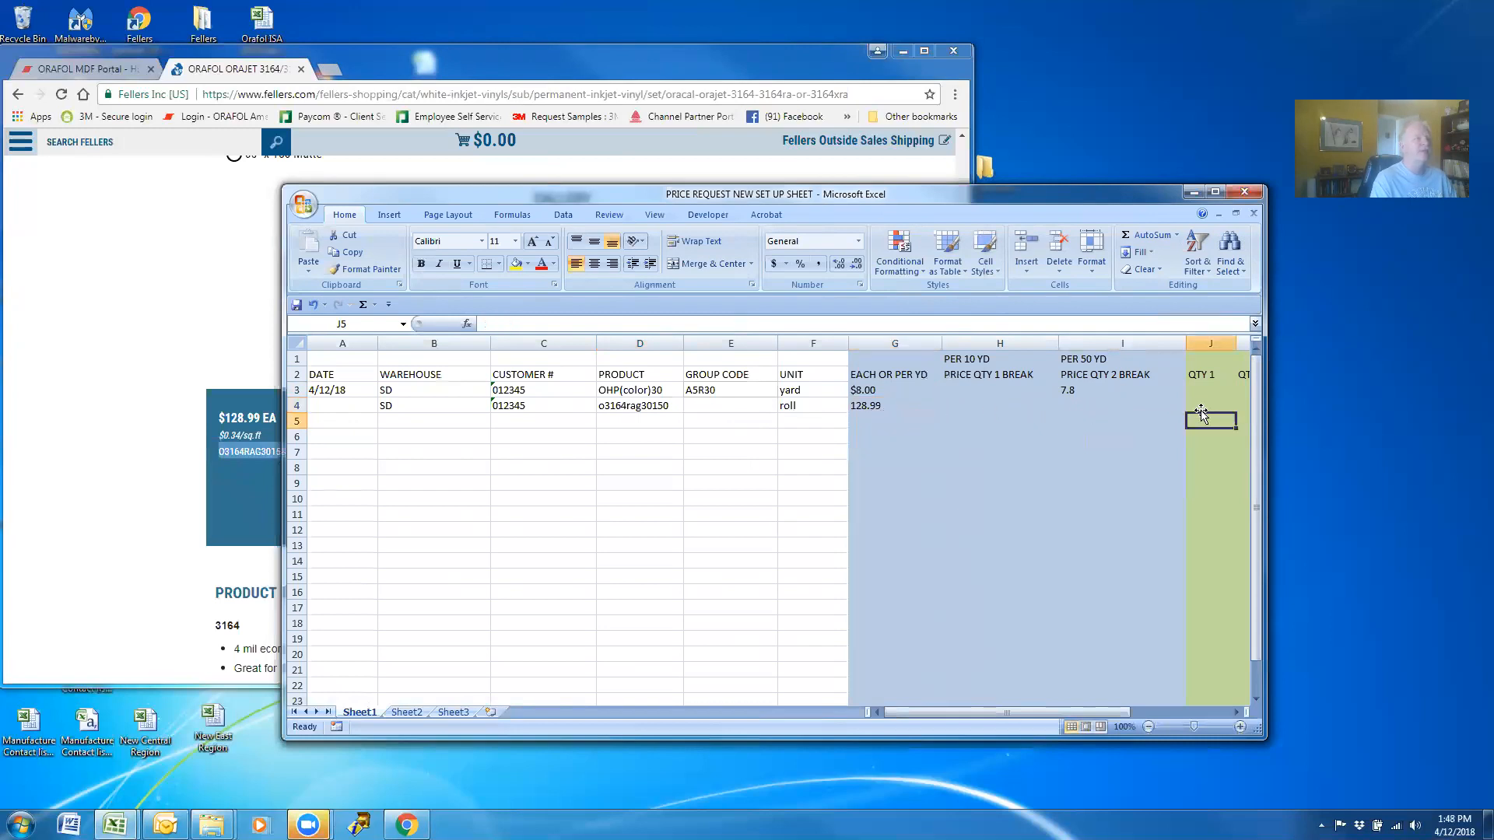
type("50")
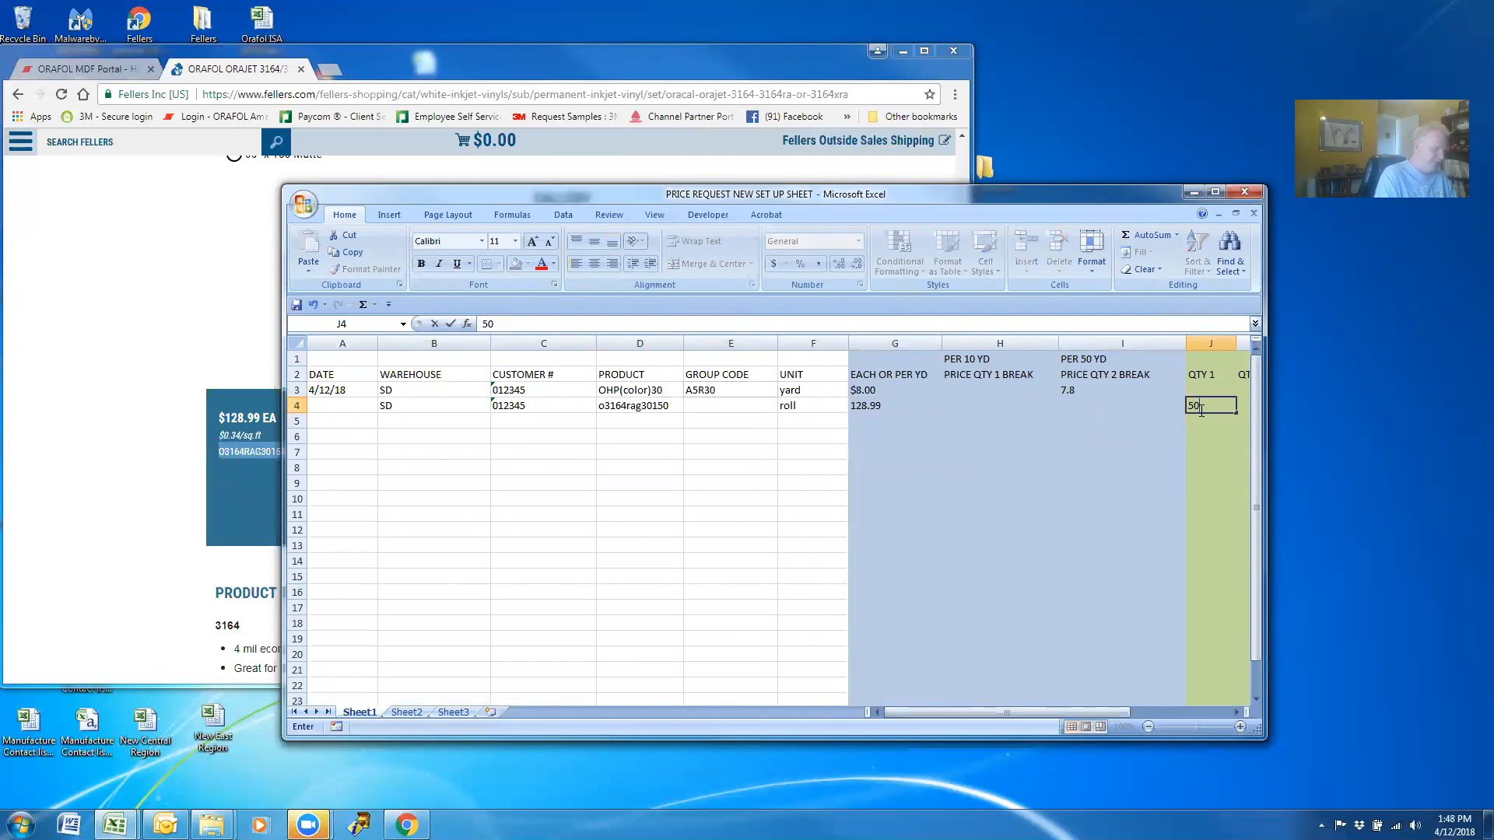
type(" yard roll")
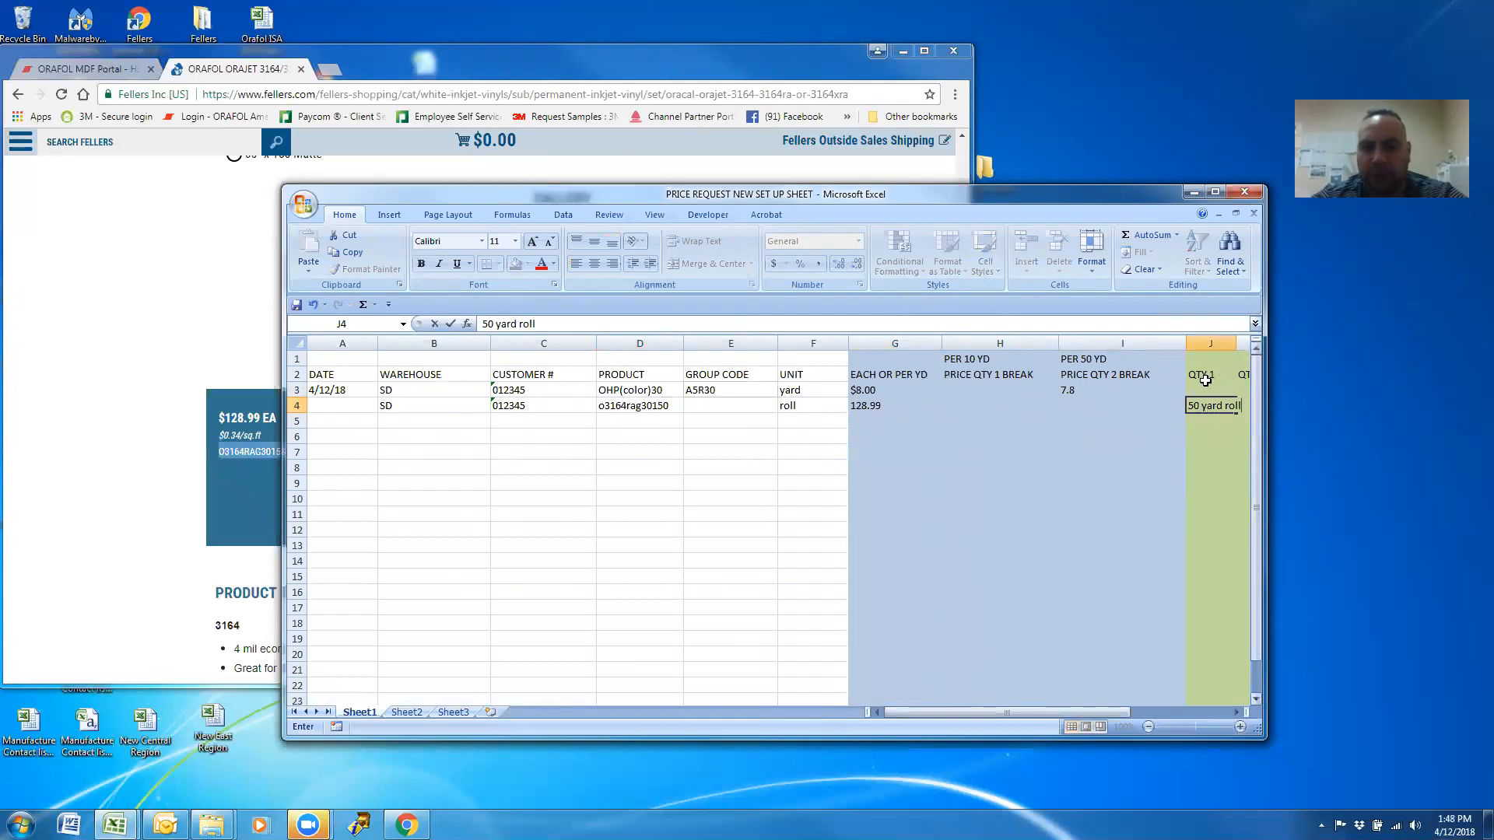
left_click(1205, 380)
Enter 50 as QTY 1 for the yard row in J3.
left_click(1216, 387)
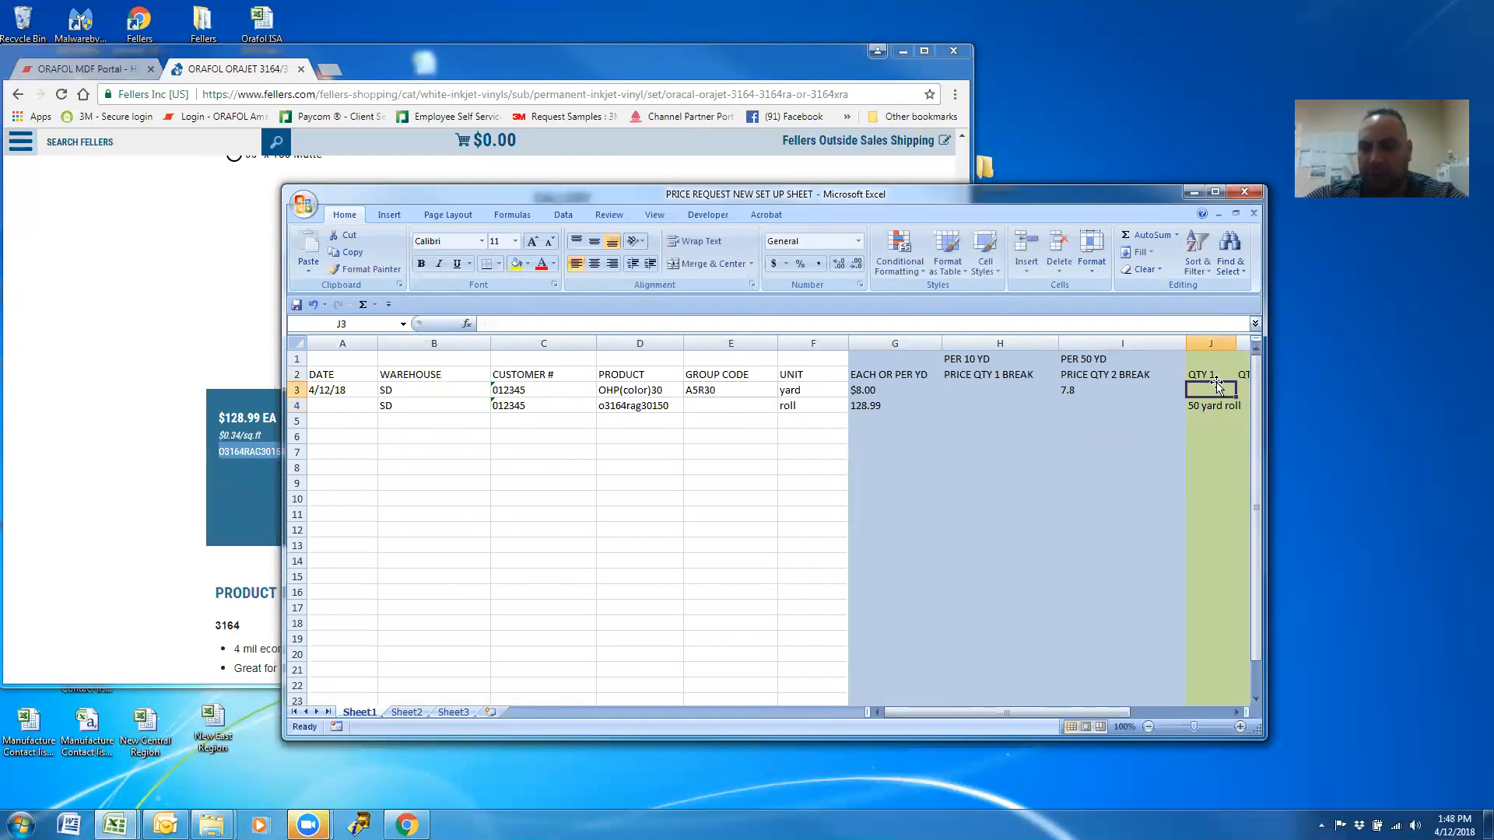
left_click(1081, 701)
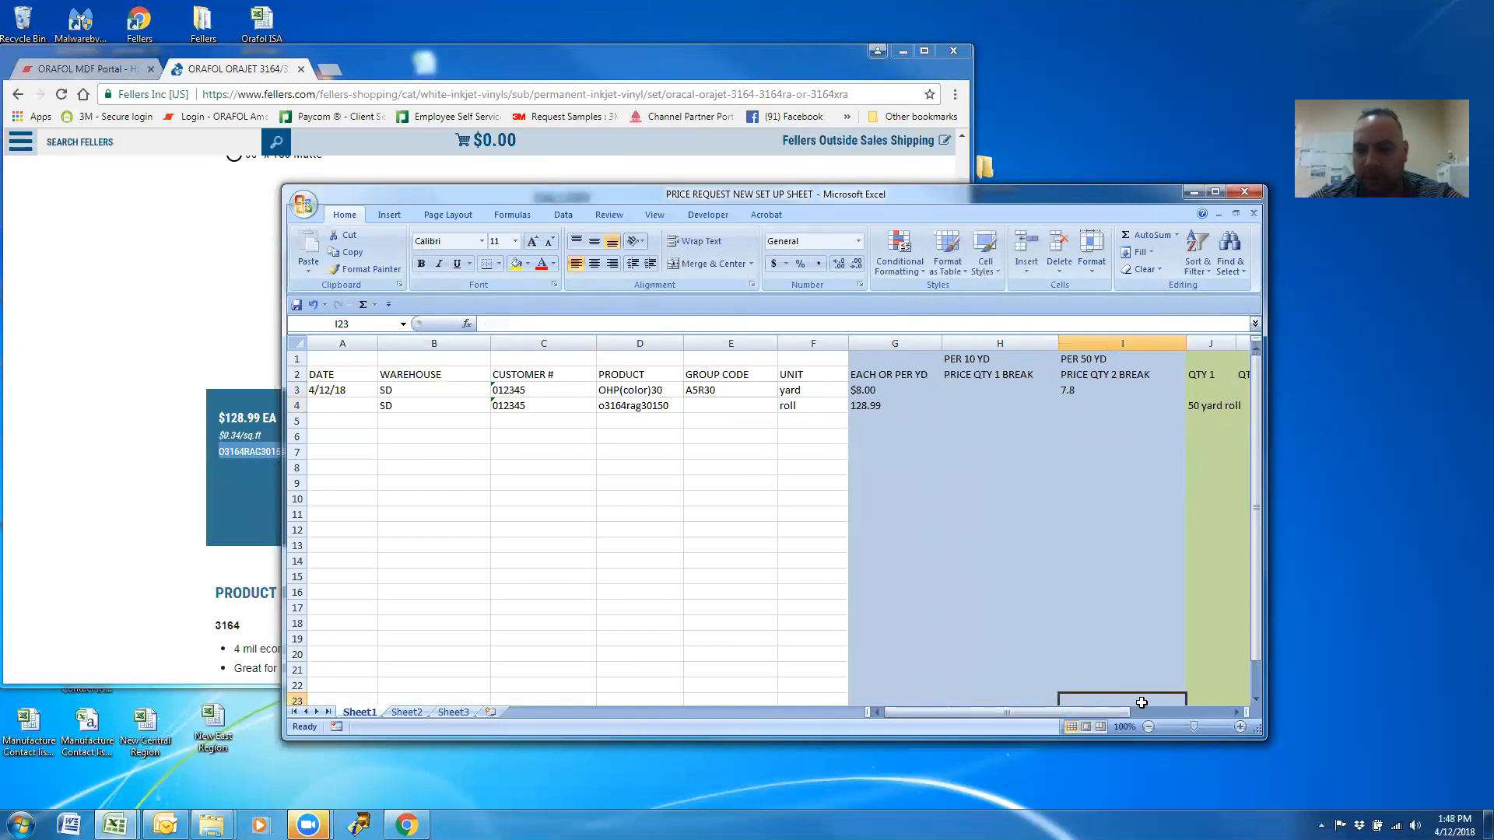
left_click_drag(1114, 712, 1196, 720)
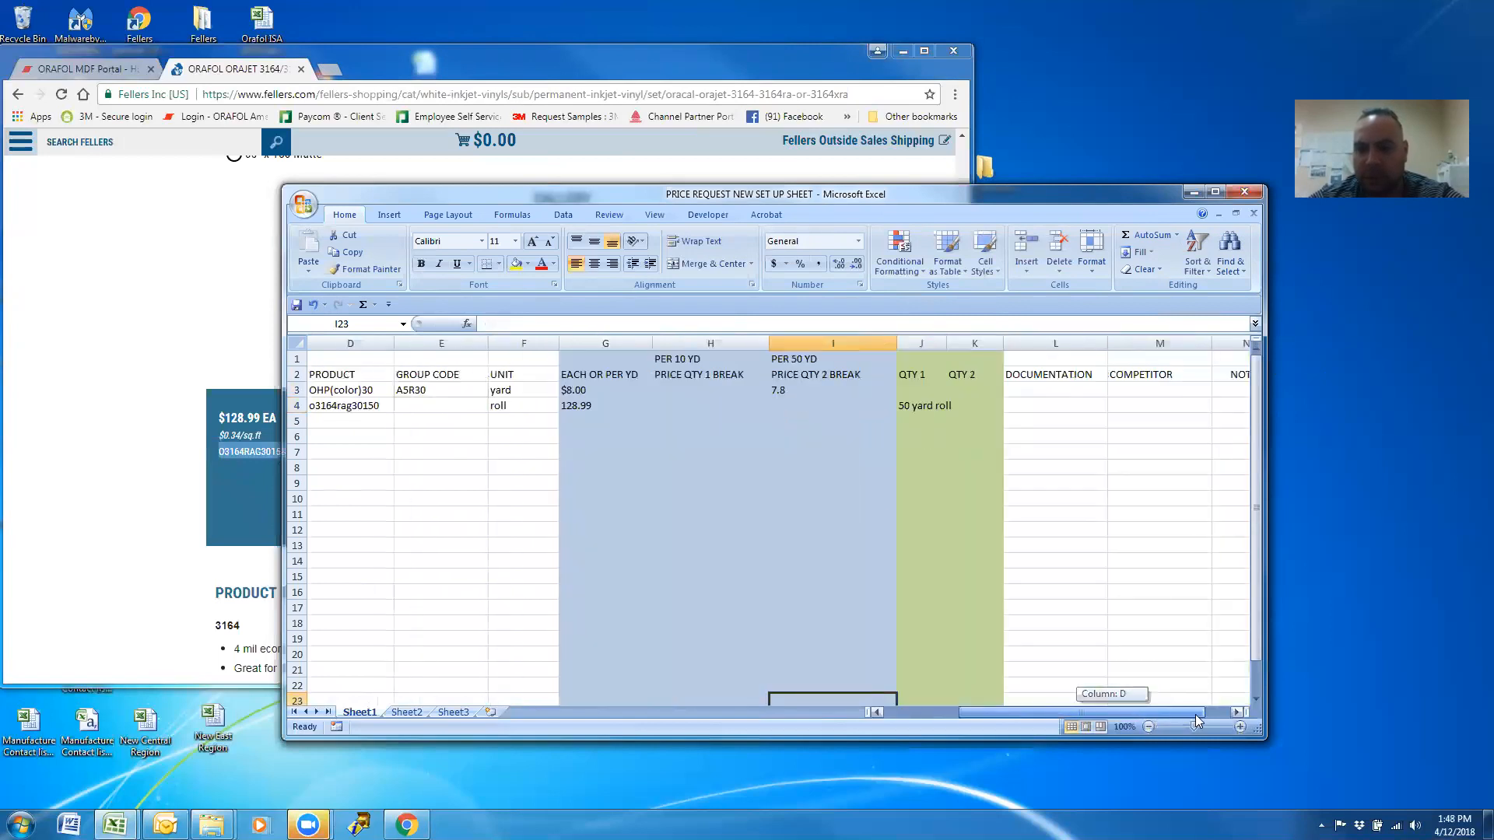
left_click(906, 390)
type("Per")
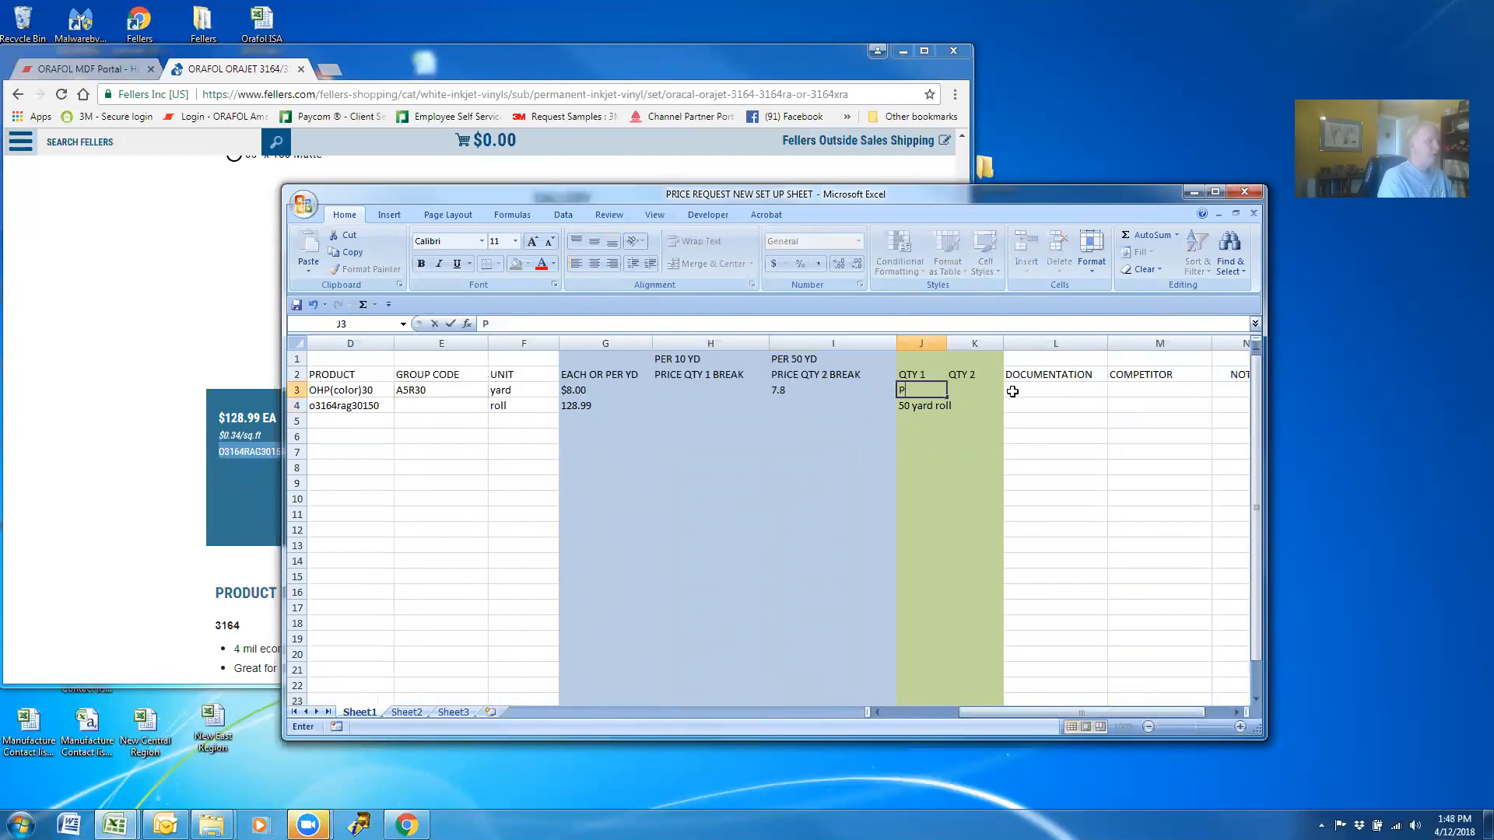
key("BackSpace")
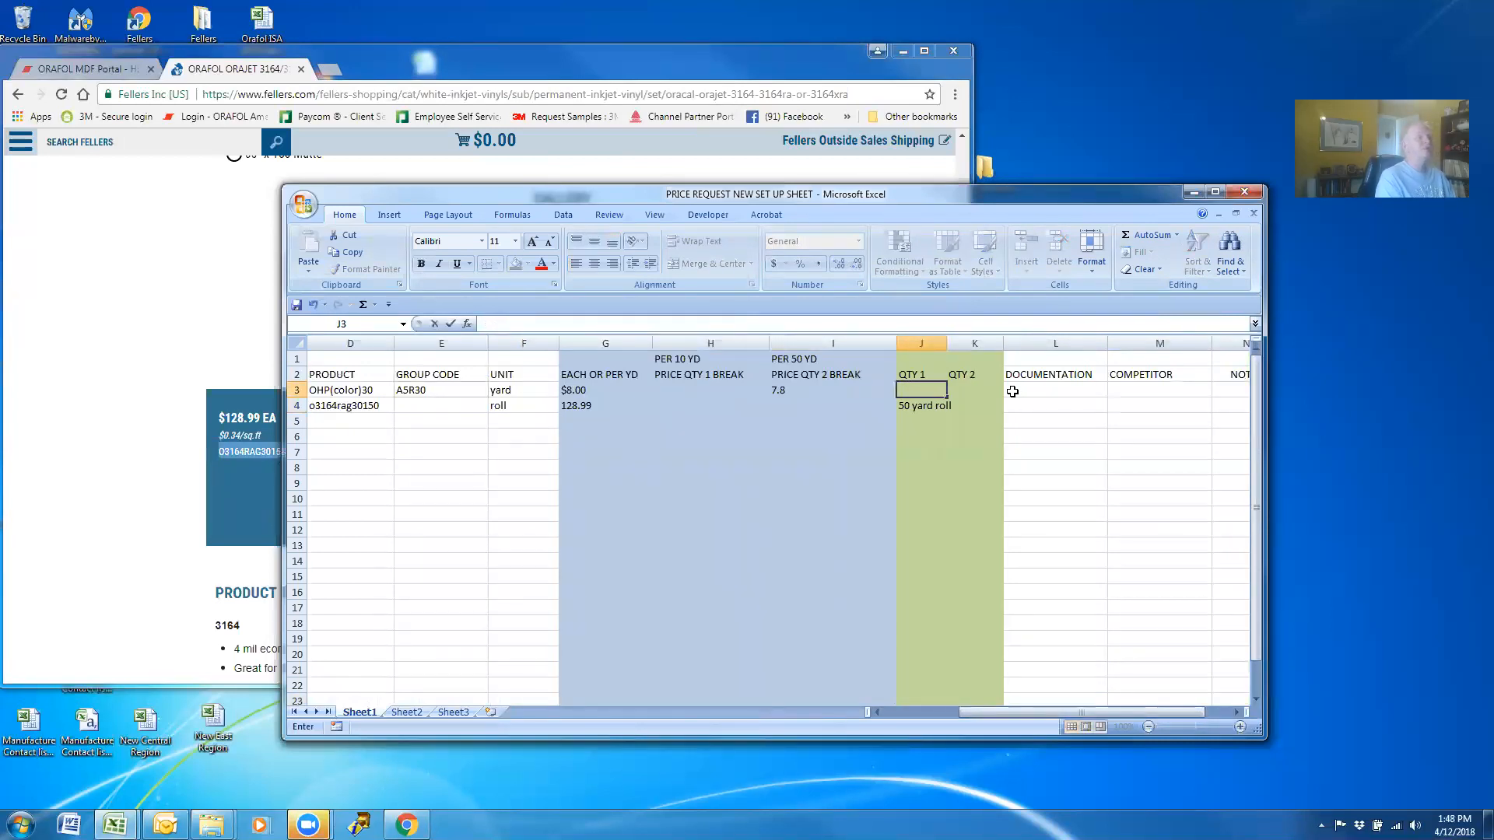
type("50")
type("per ya")
key("BackSpace")
key("BackSpace")
key("BackSpace")
key("BackSpace")
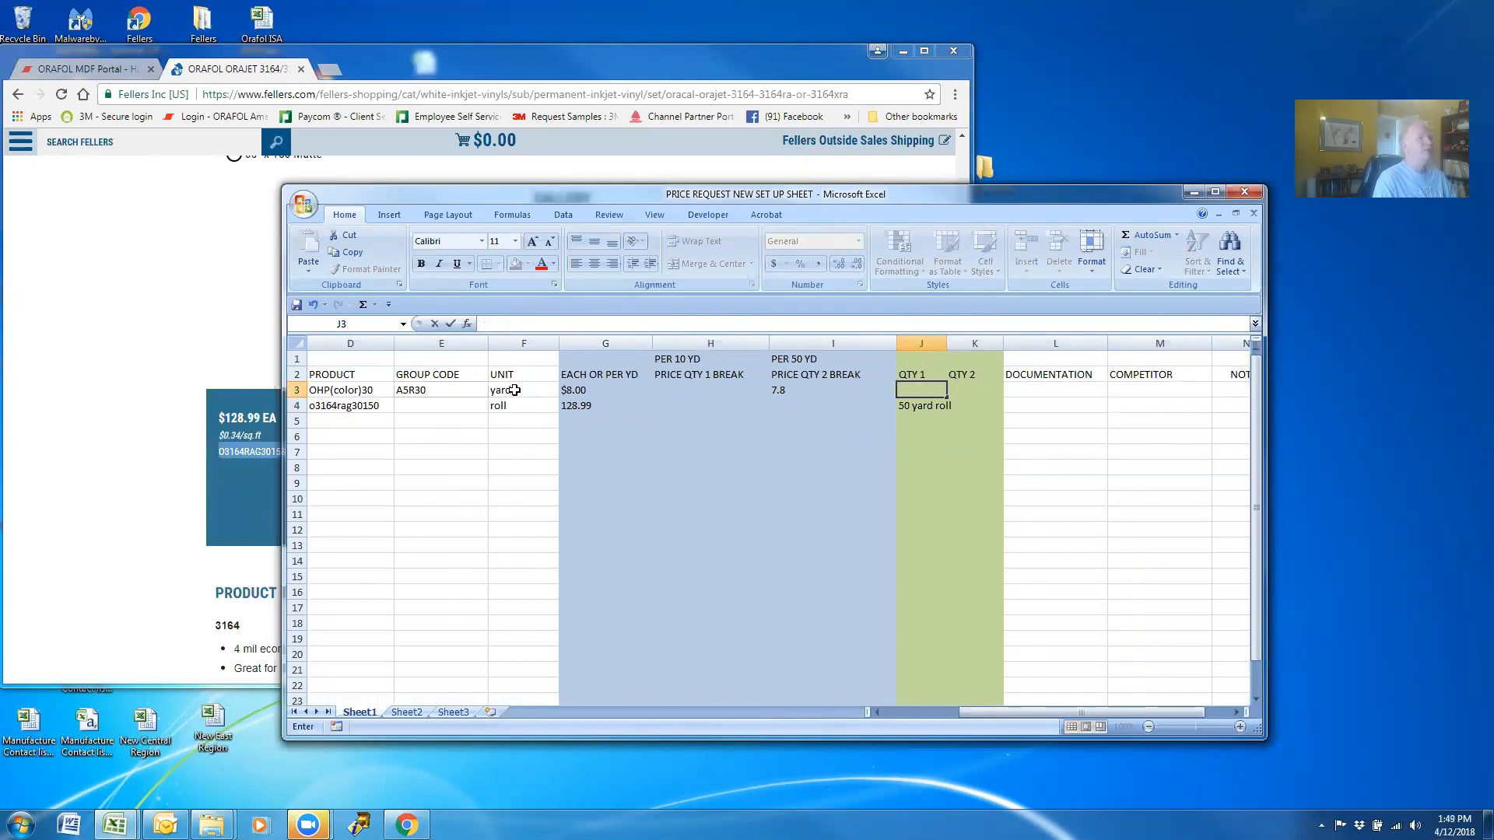
key("Return")
left_click(918, 390)
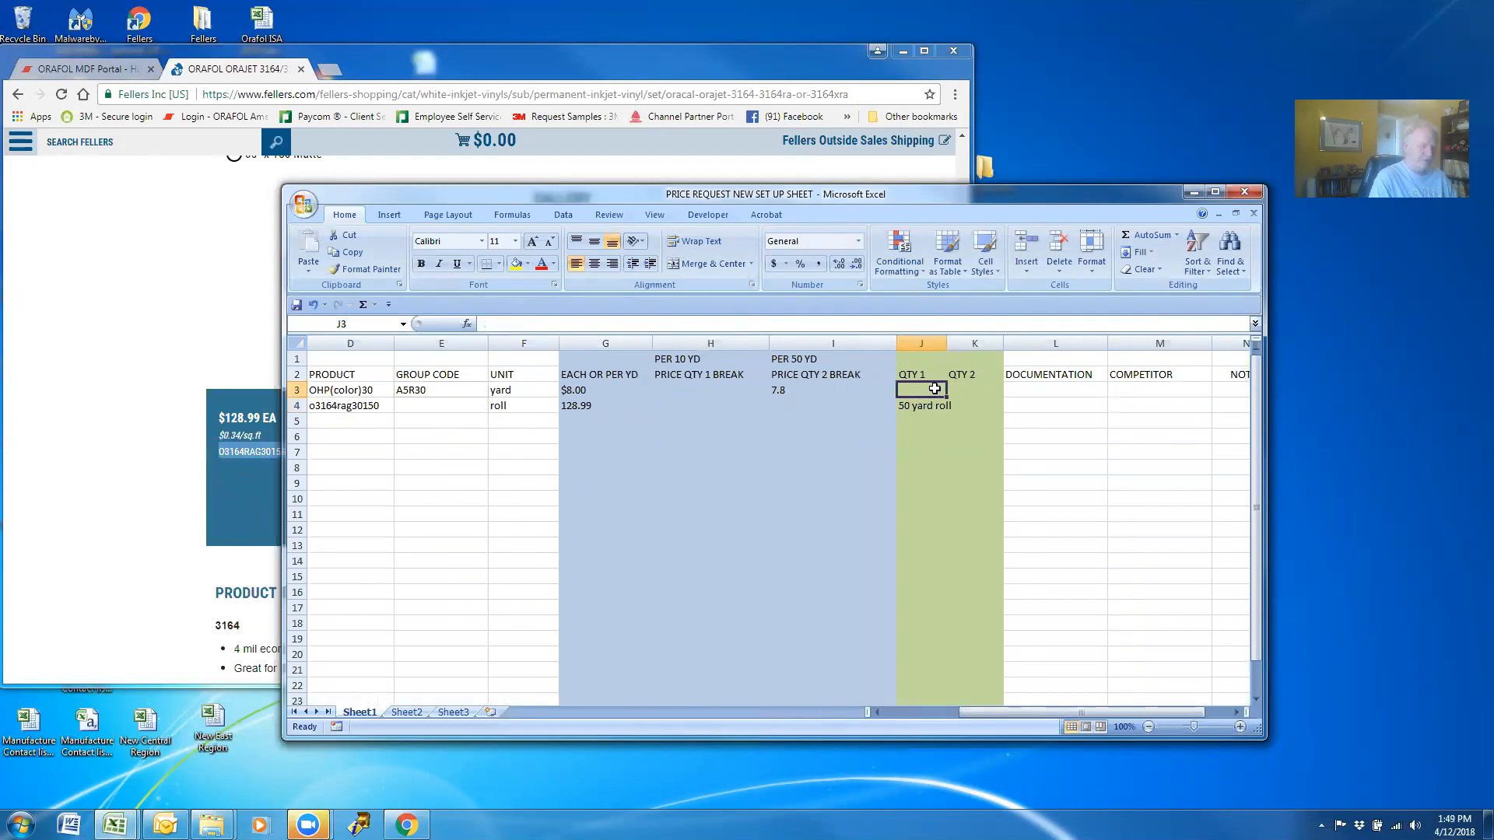
type("560")
key("BackSpace")
key("BackSpace")
type("0")
key("Return")
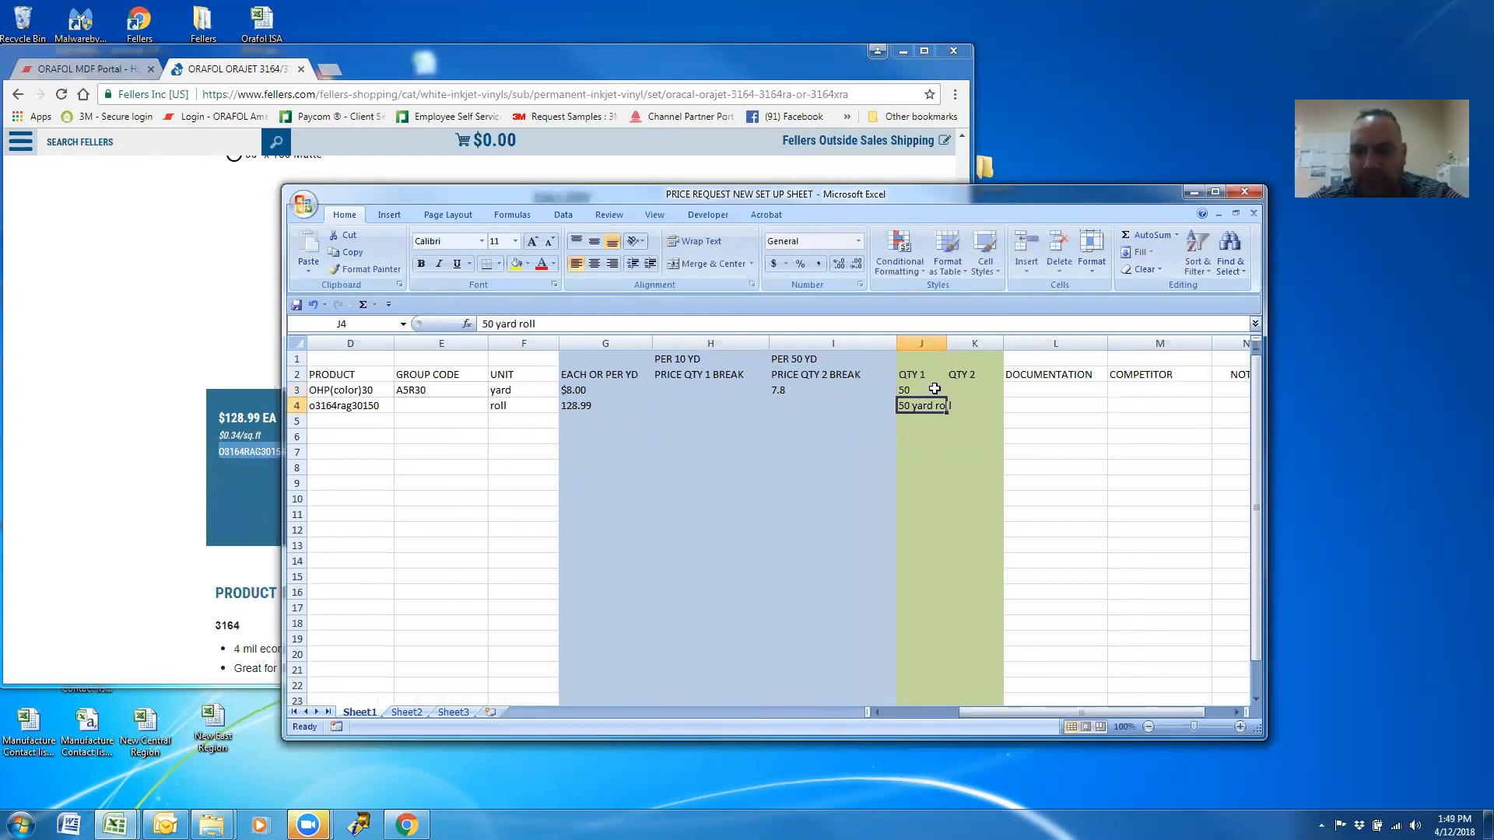
Enter Us Cutters as row 3's competitor.
left_click(1026, 390)
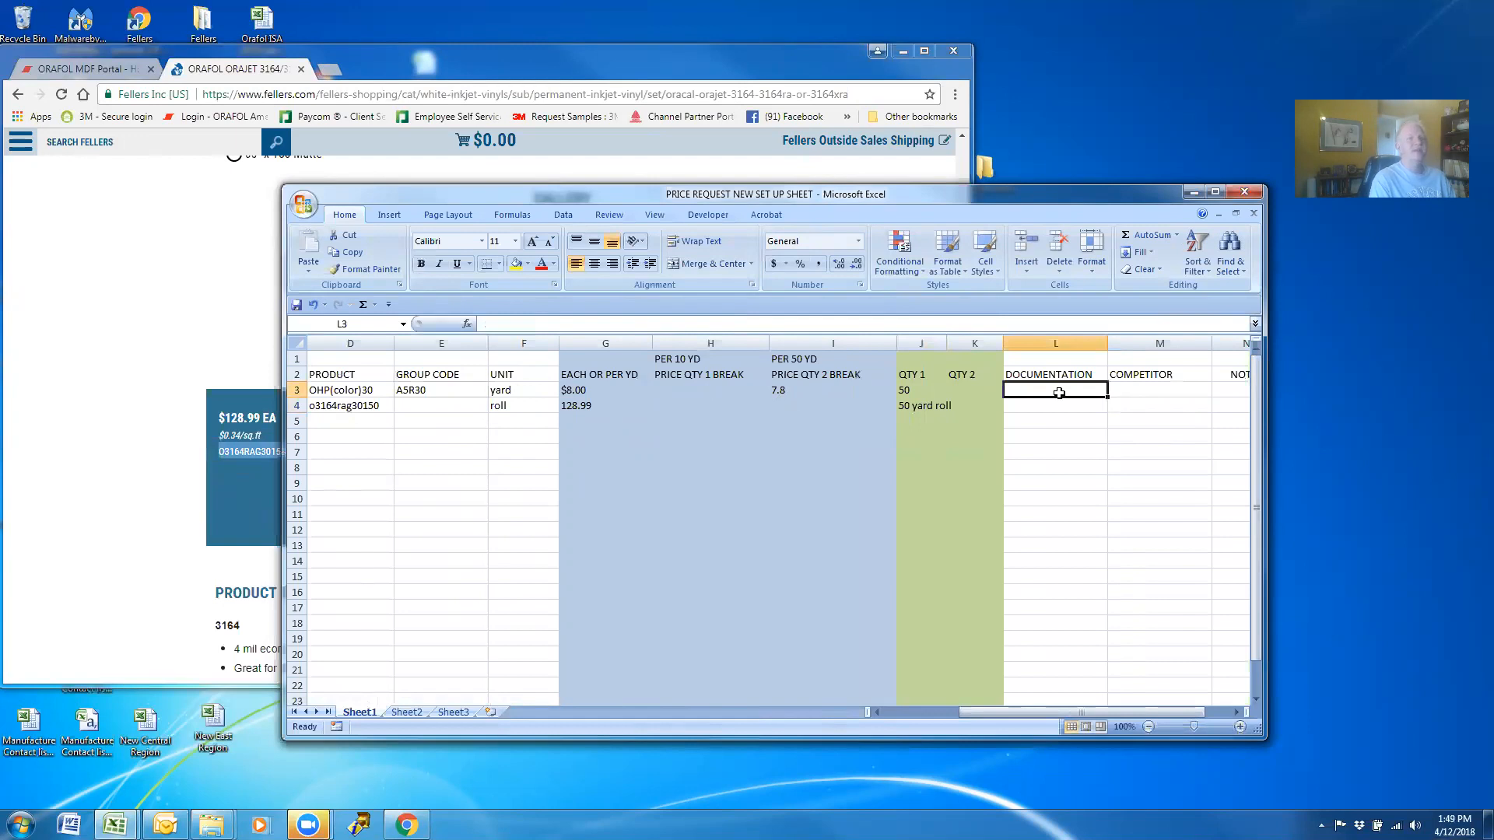
type("us")
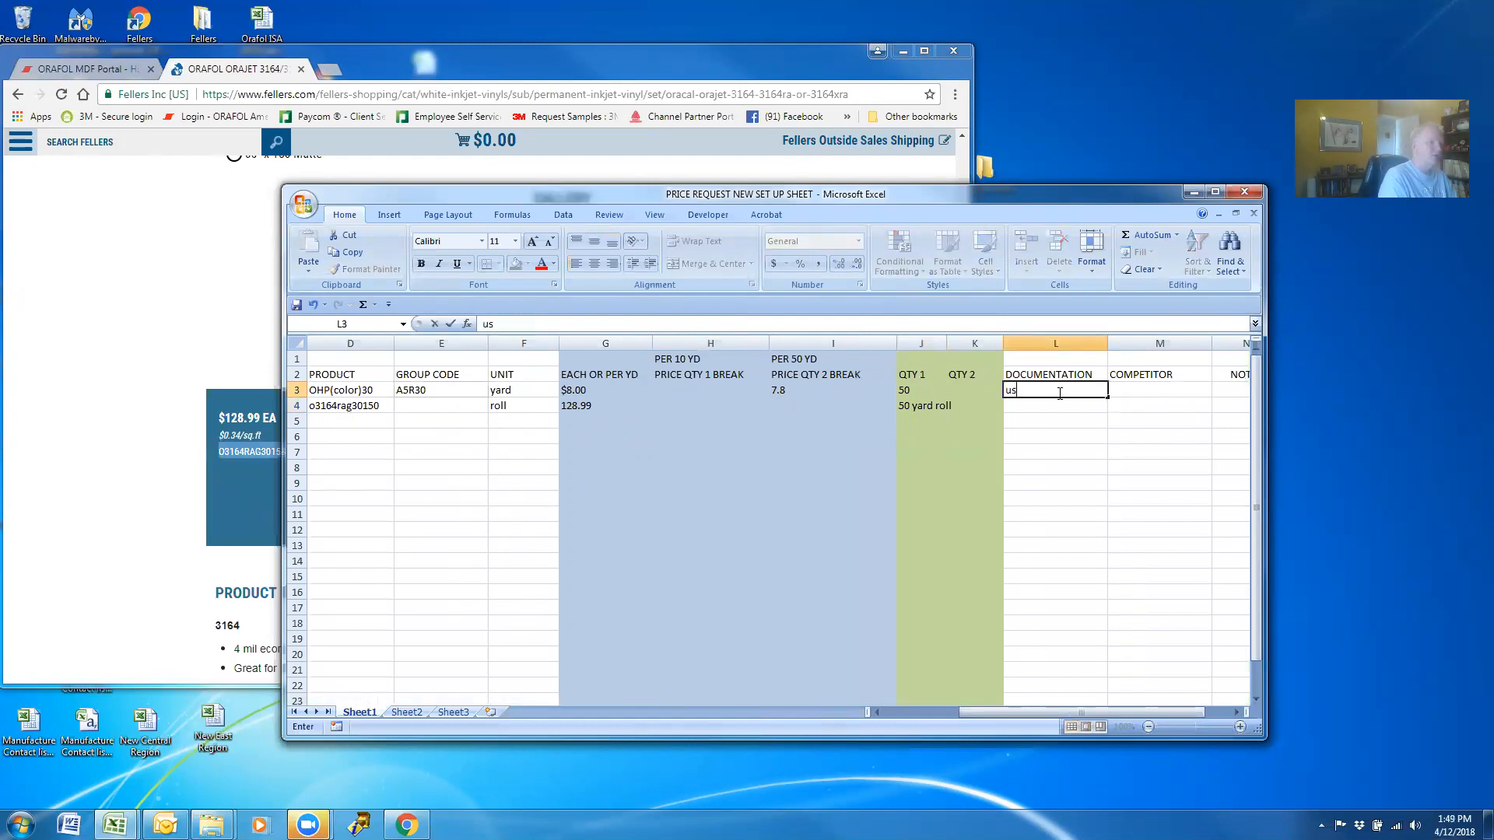
type("cutter.")
key("BackSpace")
type("\\s.com")
key("Tab")
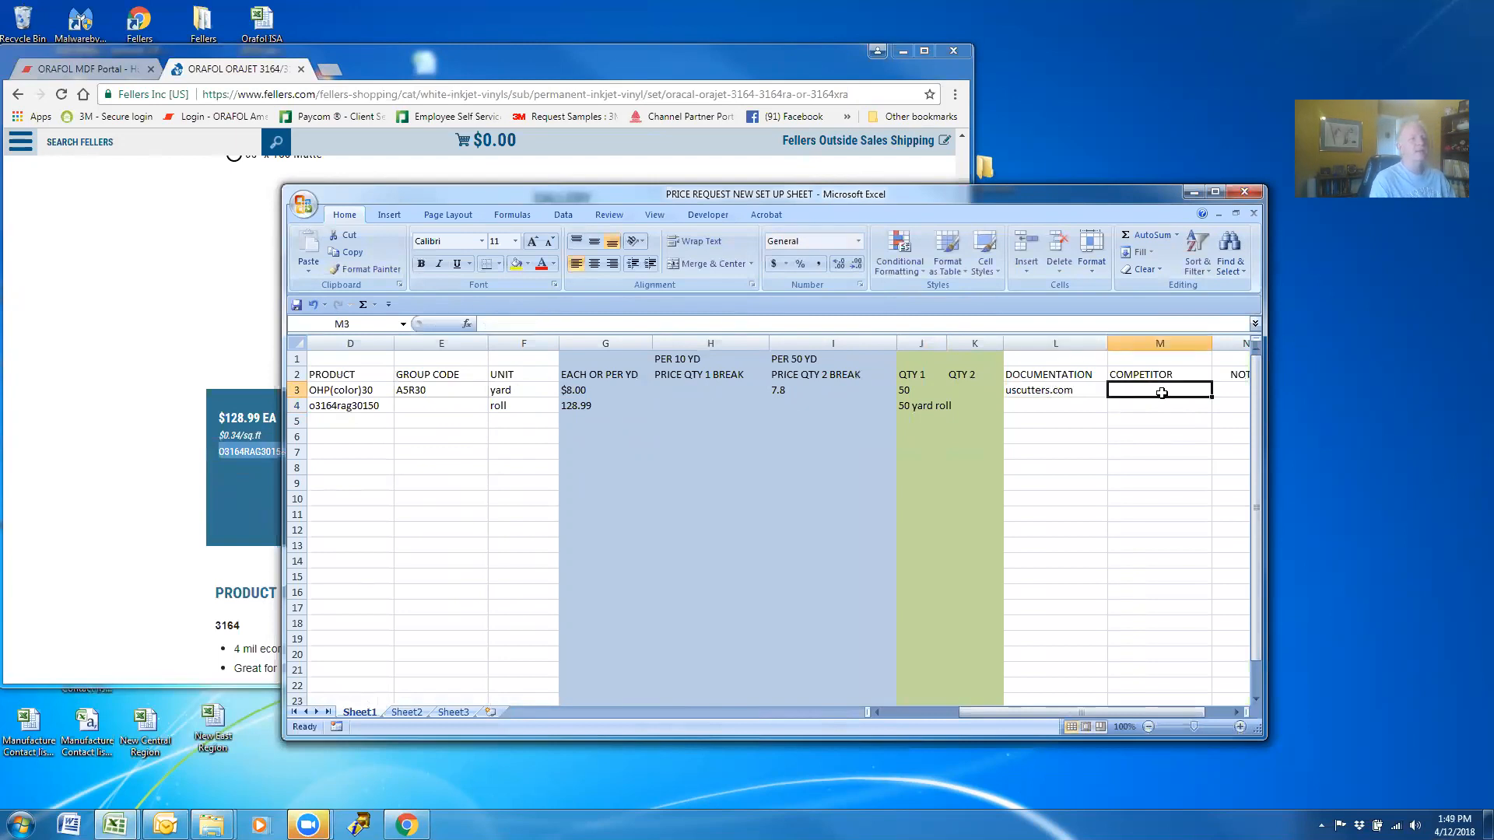
type("Ust")
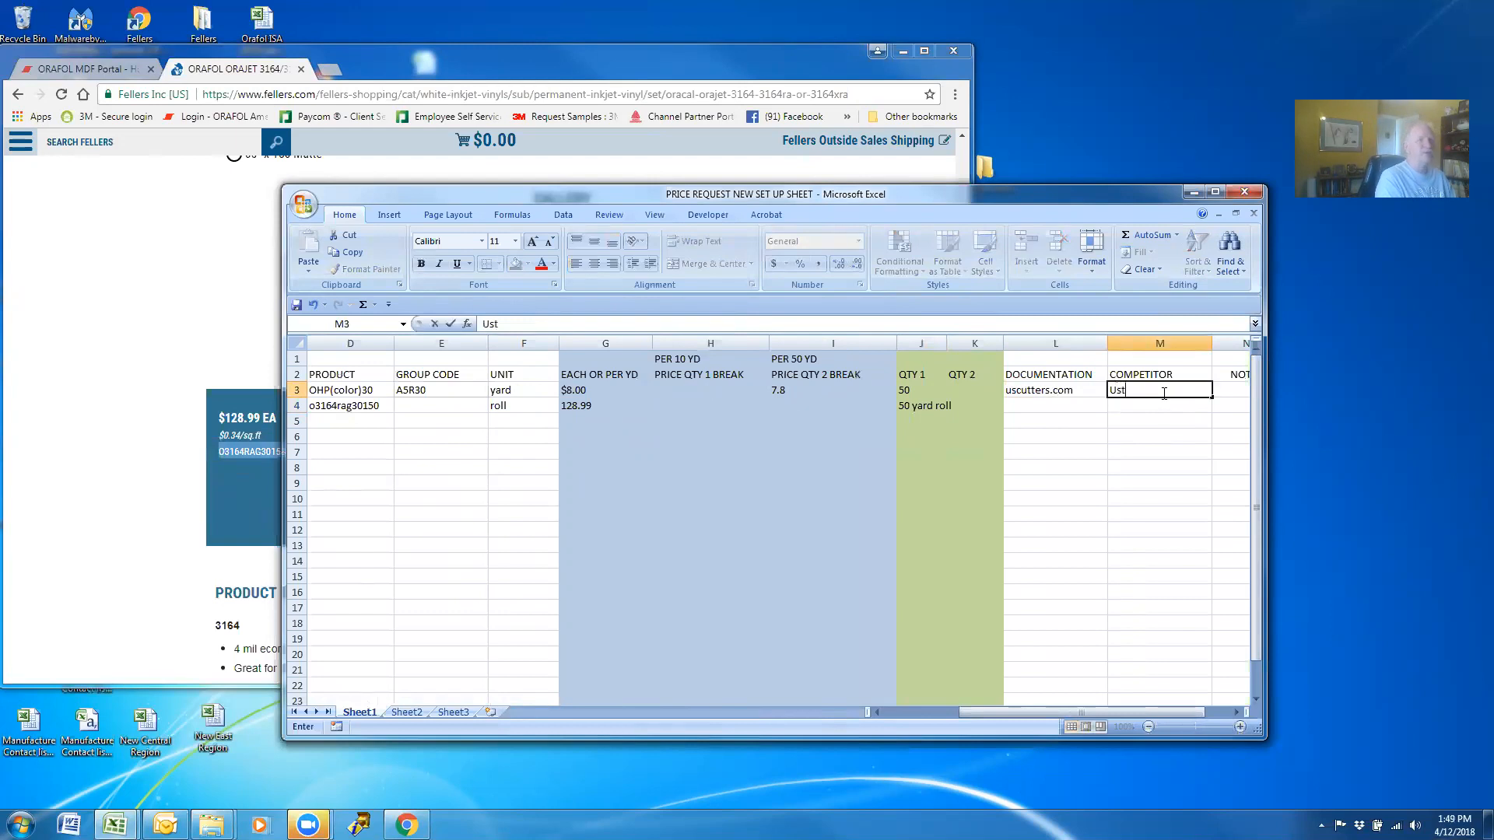
type("Cutters")
left_click(1029, 391)
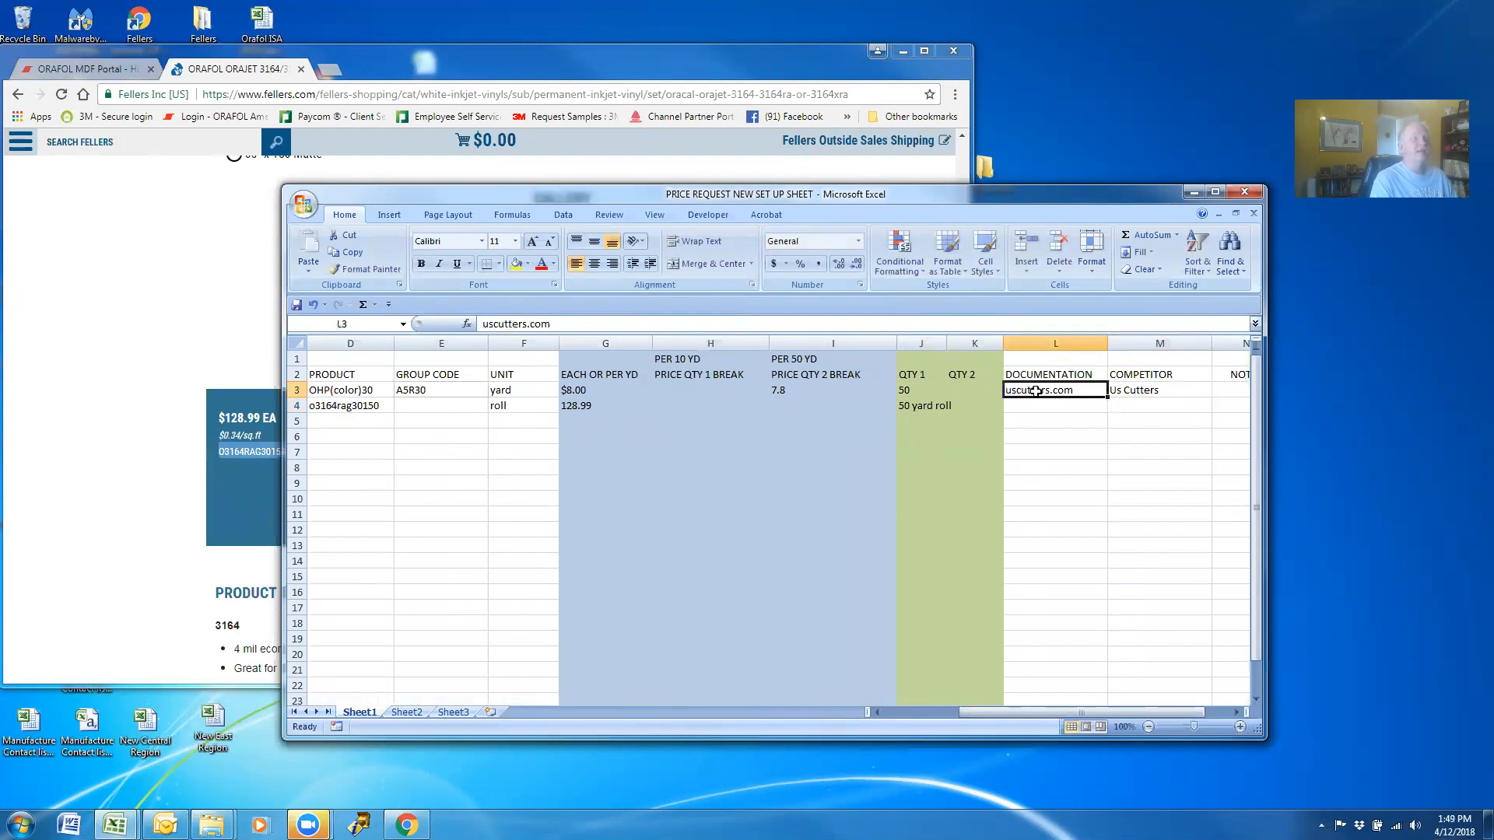
Set row 3's documentation to 'invoice' and its notes to 'invoice in email'.
type("pric")
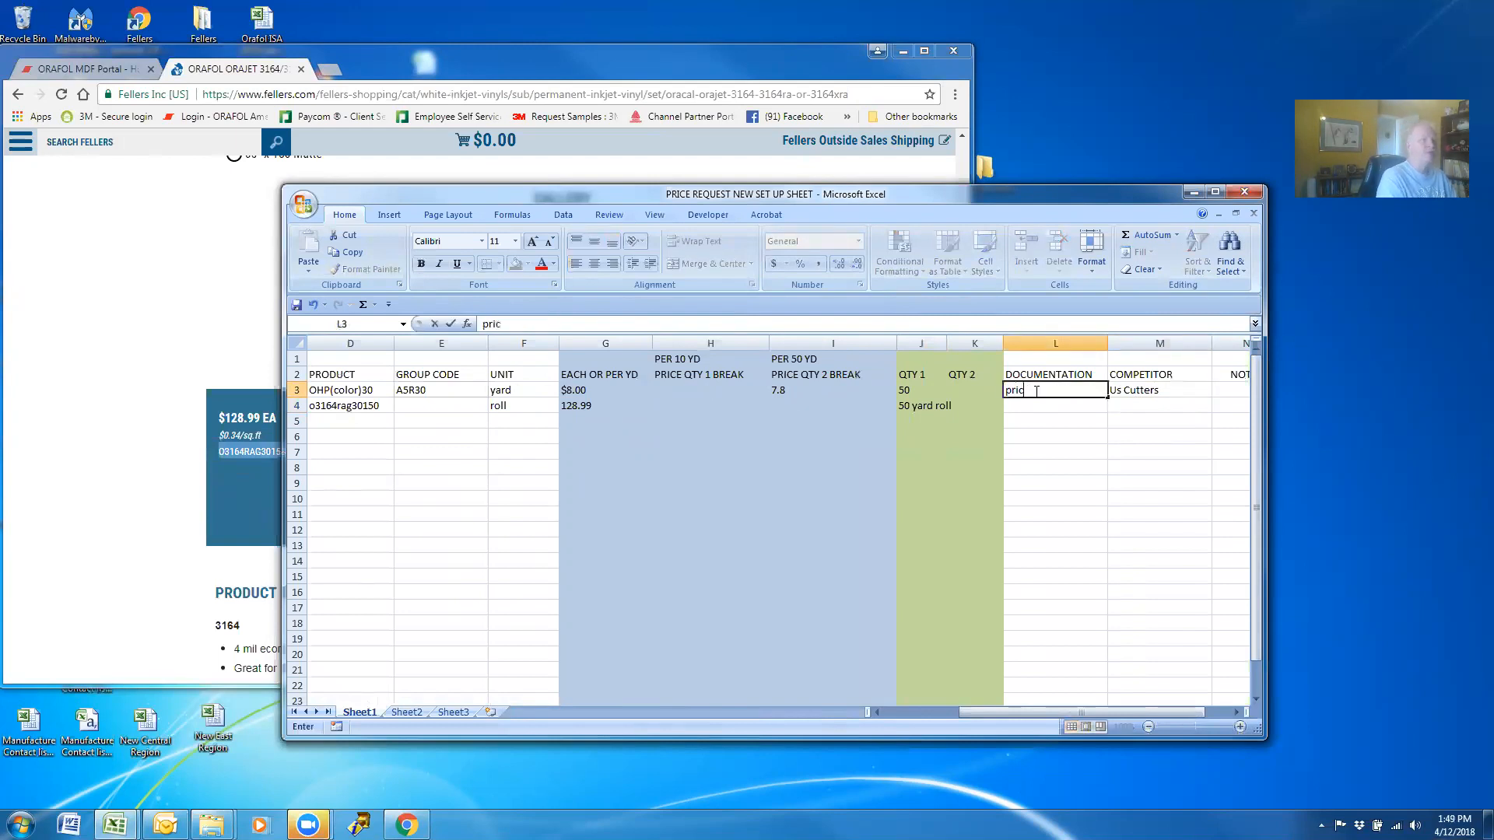
type("e quote")
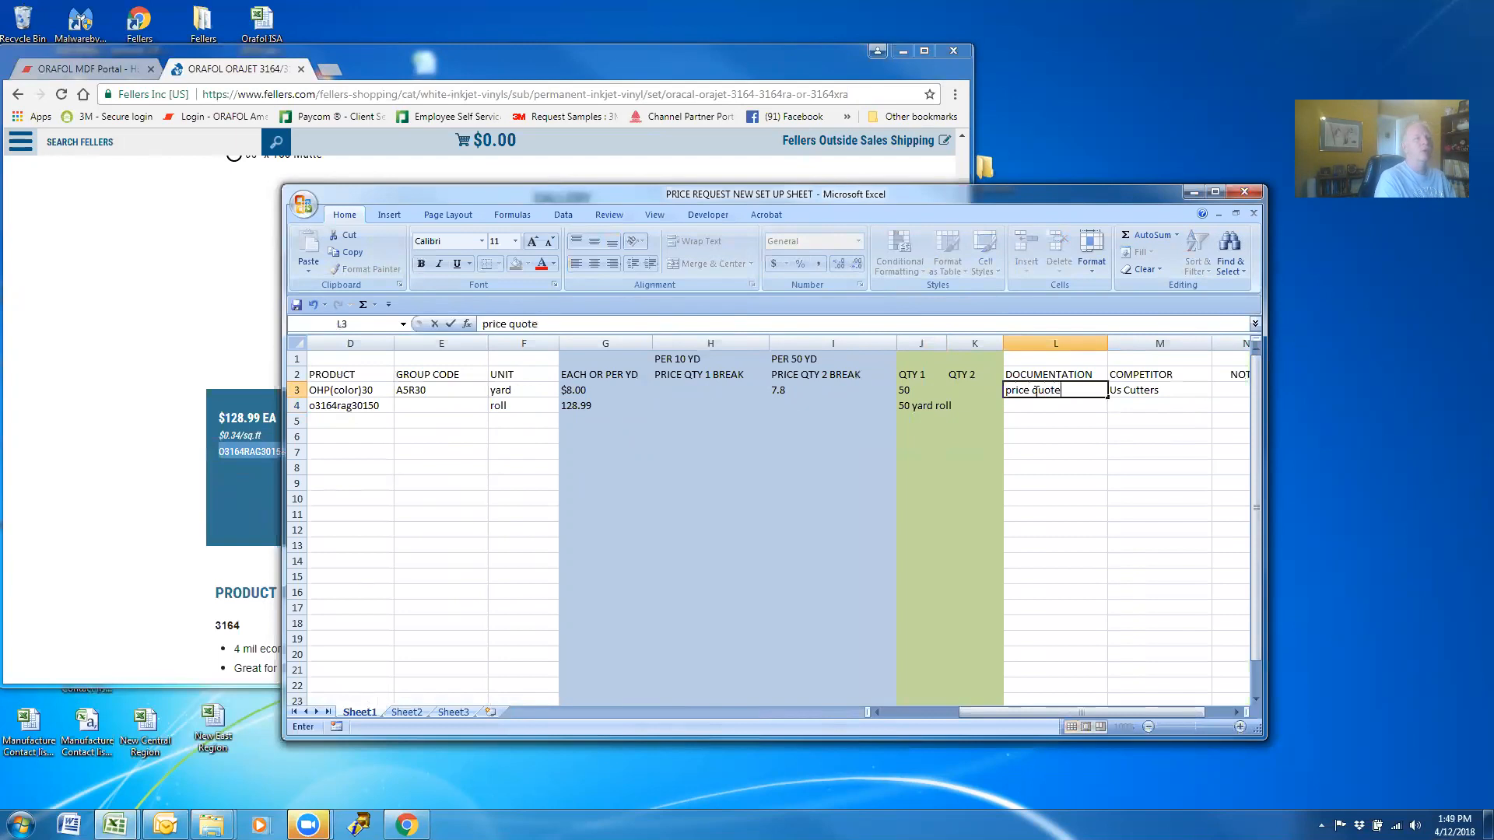
key("BackSpace")
key("BackSpace")
key("BackSpace")
key("BackSpace")
key("BackSpace")
key("BackSpace")
key("BackSpace")
key("BackSpace")
key("BackSpace")
type("invoice")
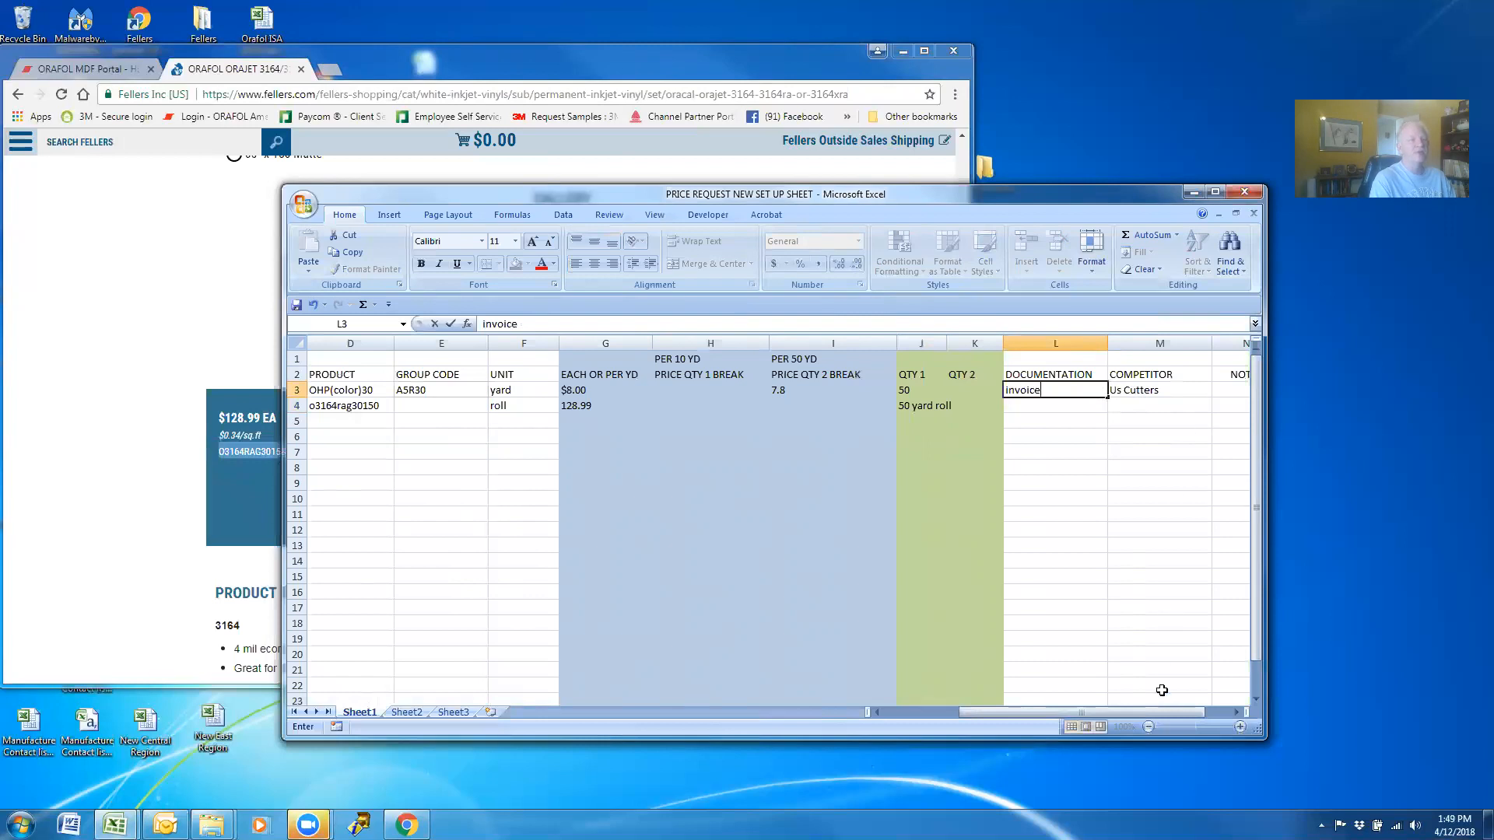
left_click_drag(1124, 712, 1218, 711)
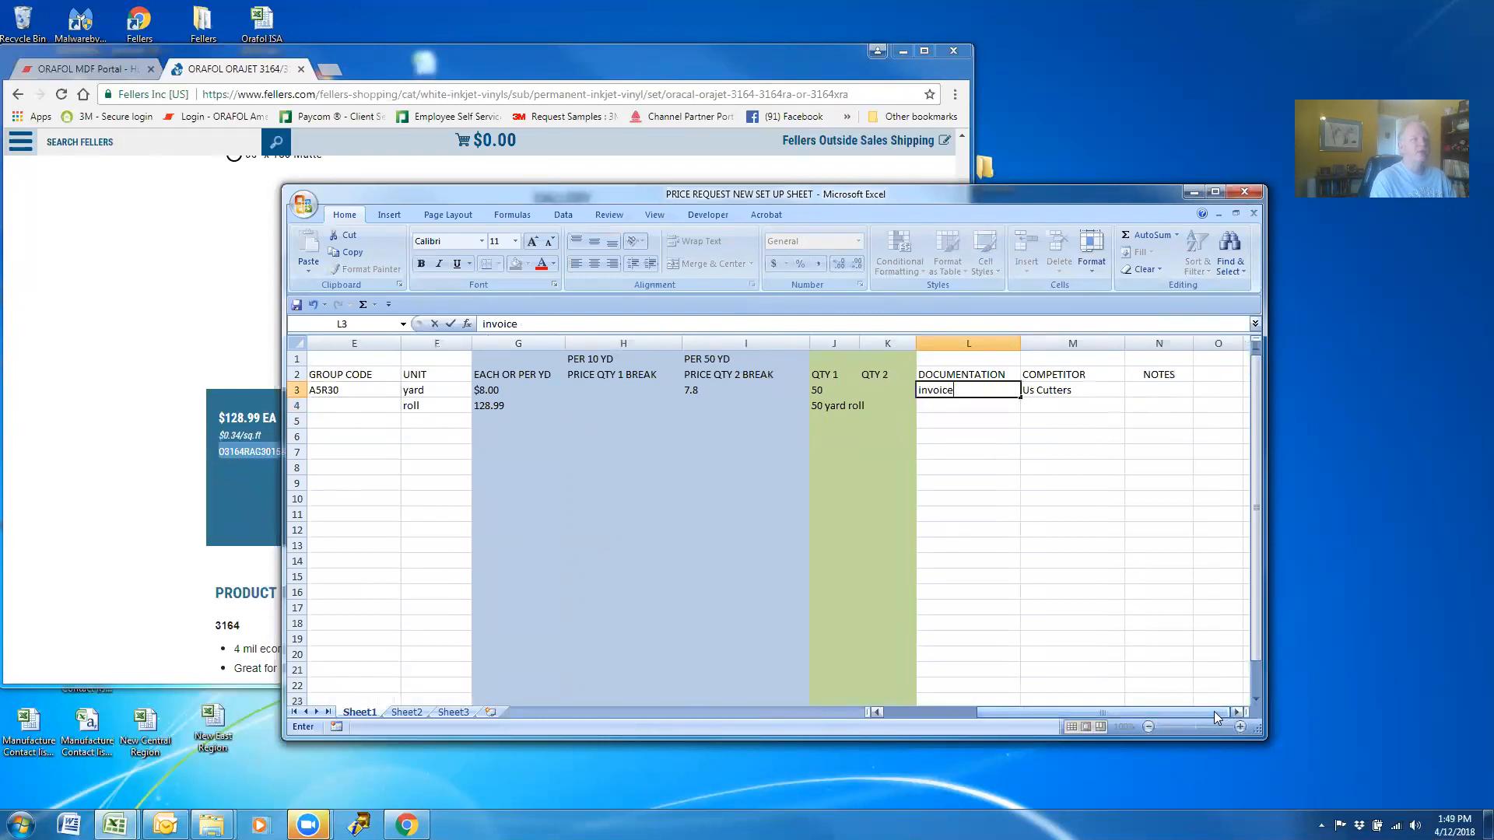
left_click(1155, 391)
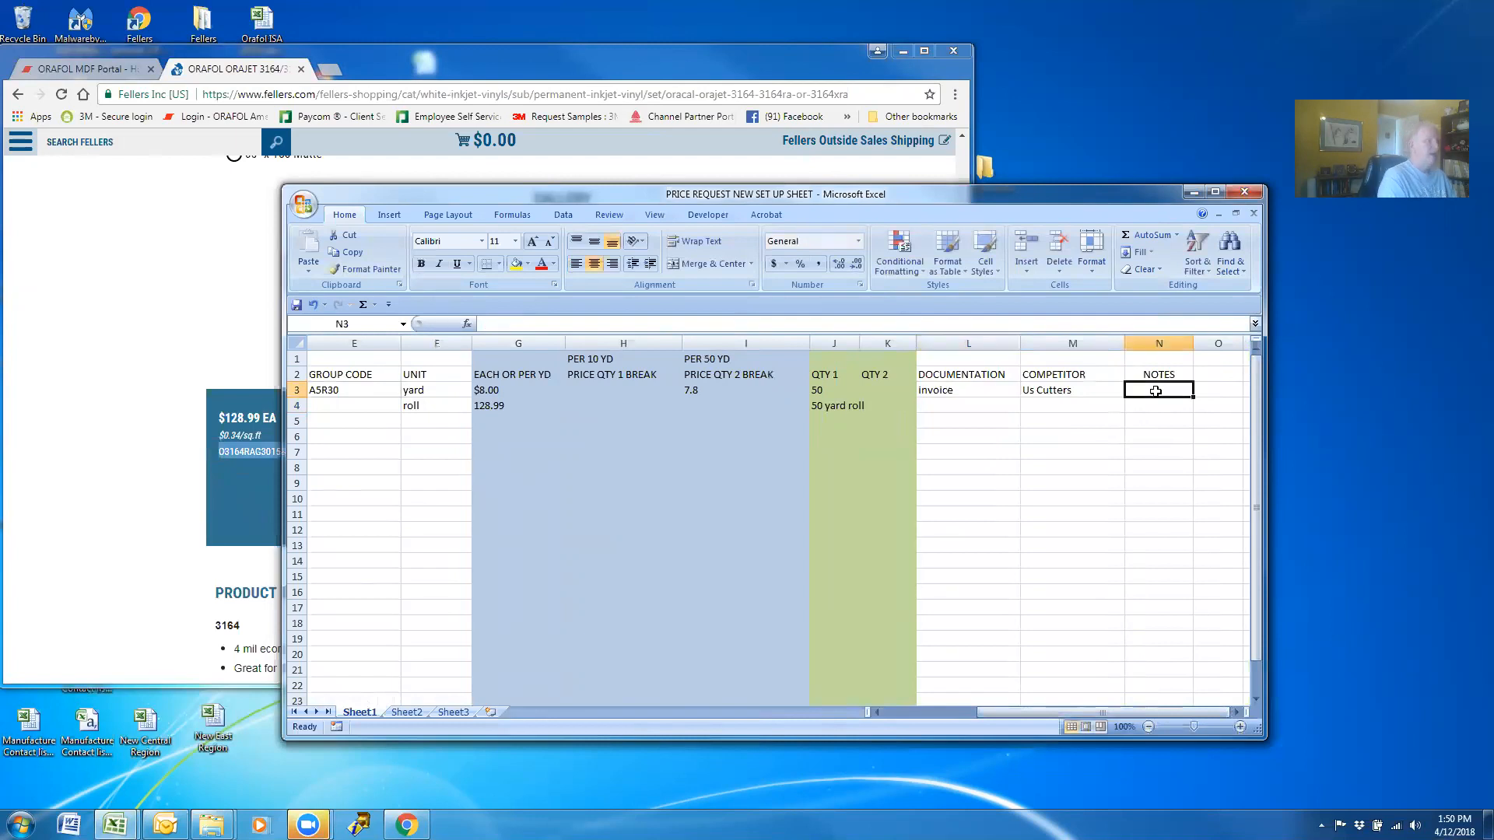
type("invoic")
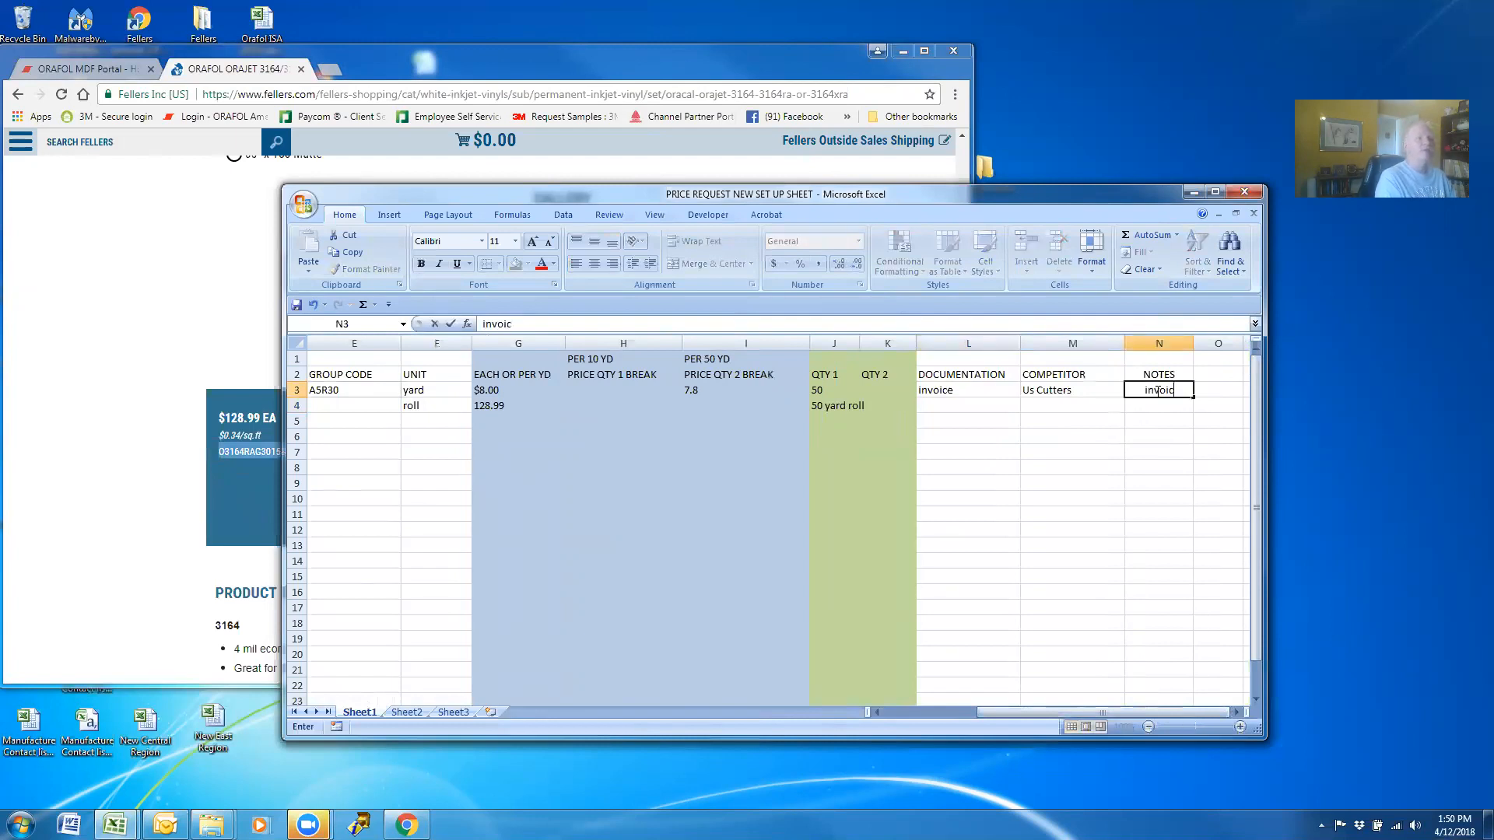
type("e in email/")
key("BackSpace")
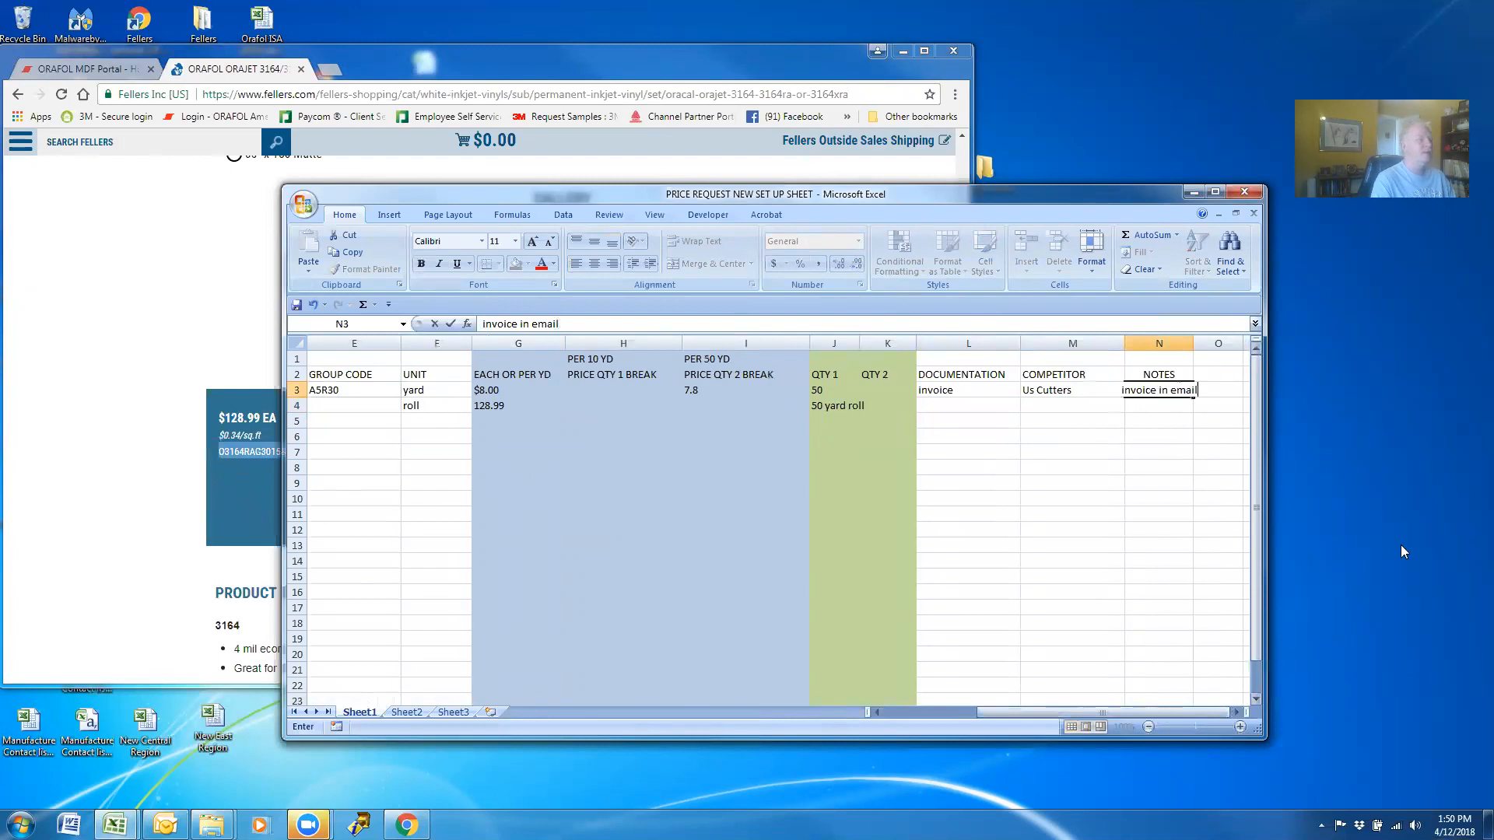
Date the roll row in A4, correcting an initial 4/14/18 to 4/12/18.
left_click(1086, 712)
left_click_drag(1086, 708, 984, 710)
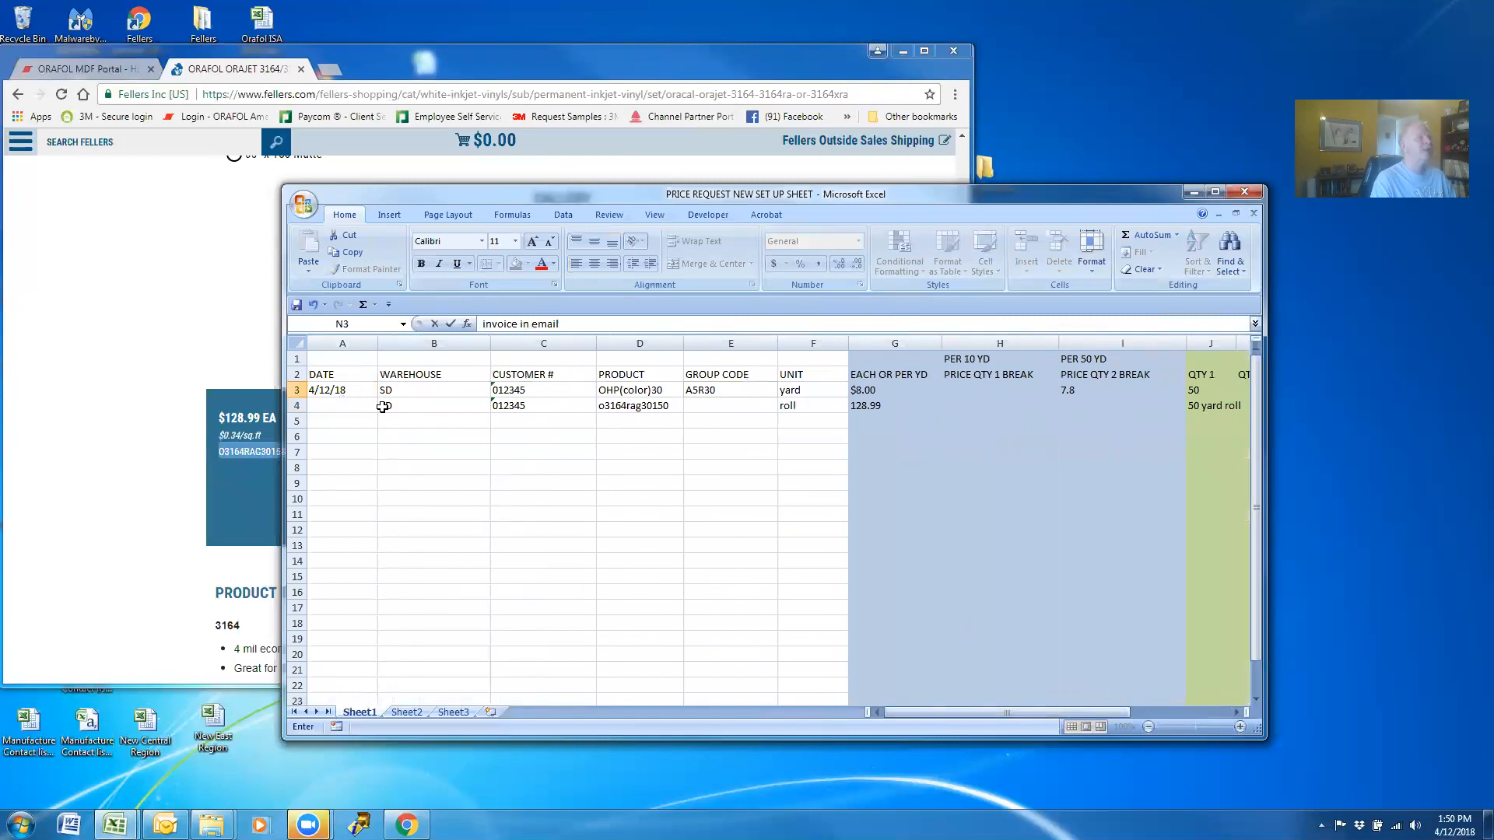
left_click(331, 390)
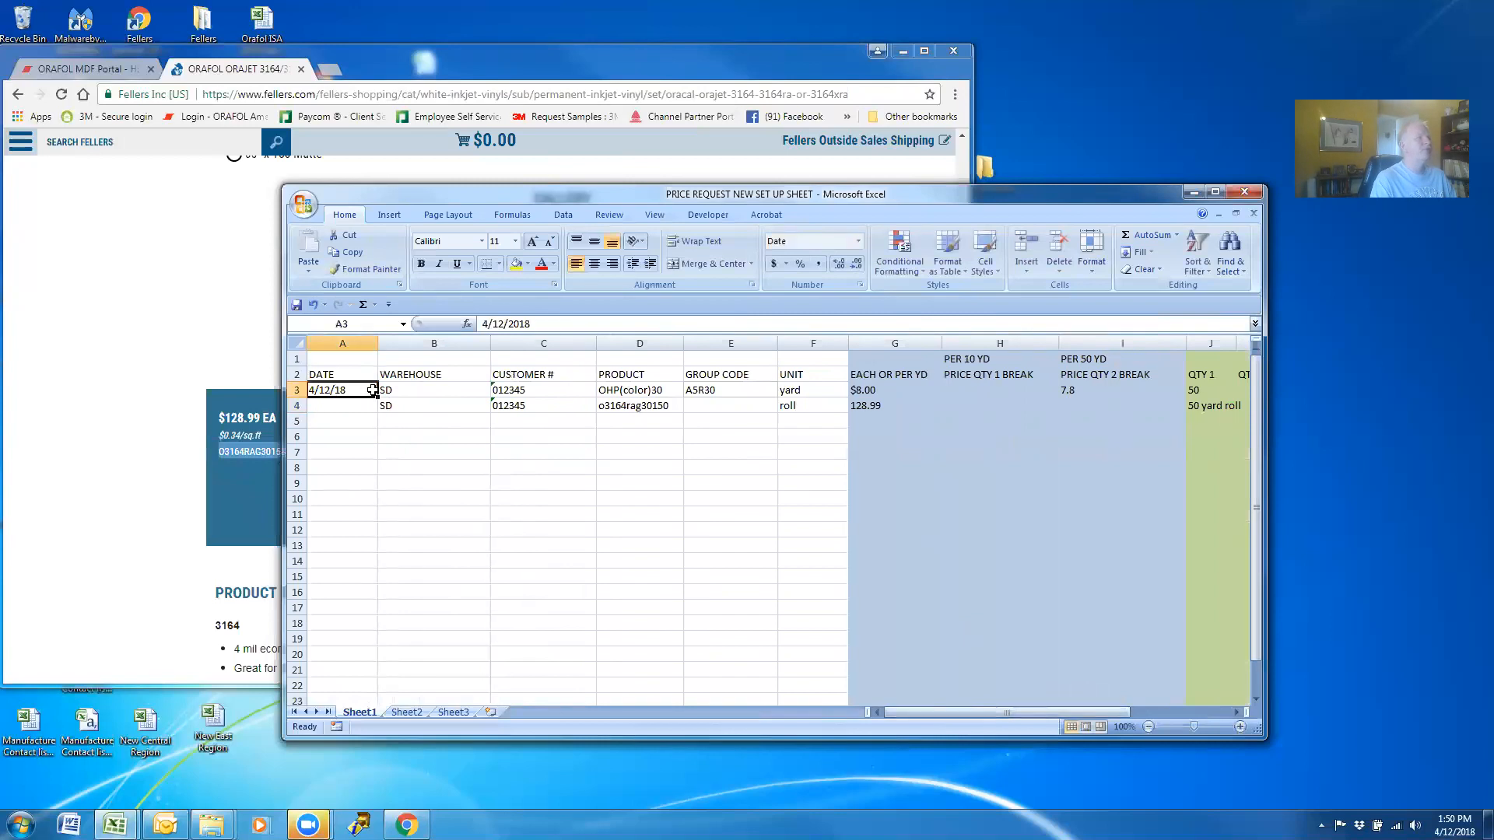
left_click(340, 403)
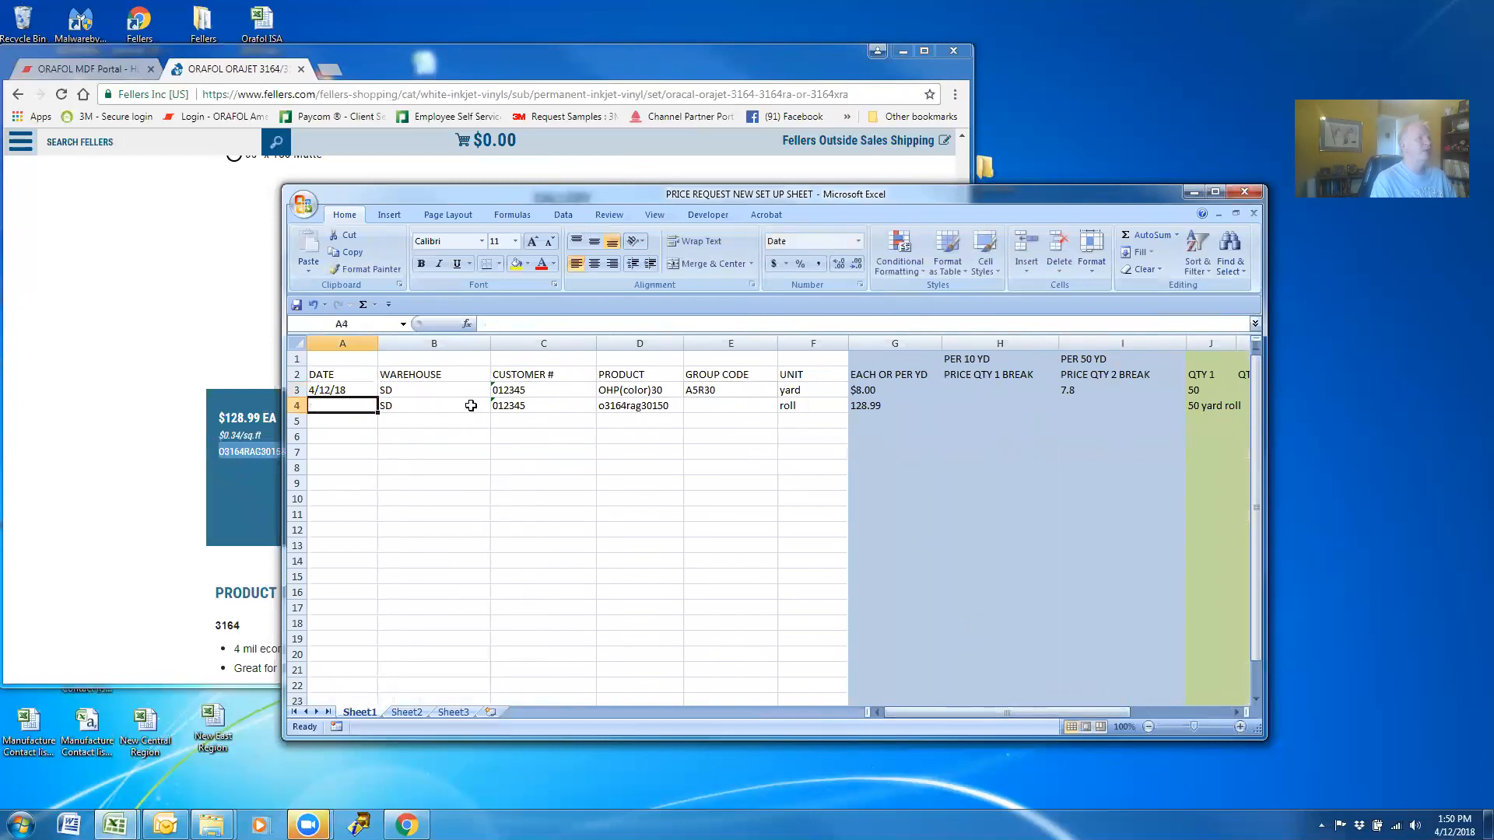
type("4")
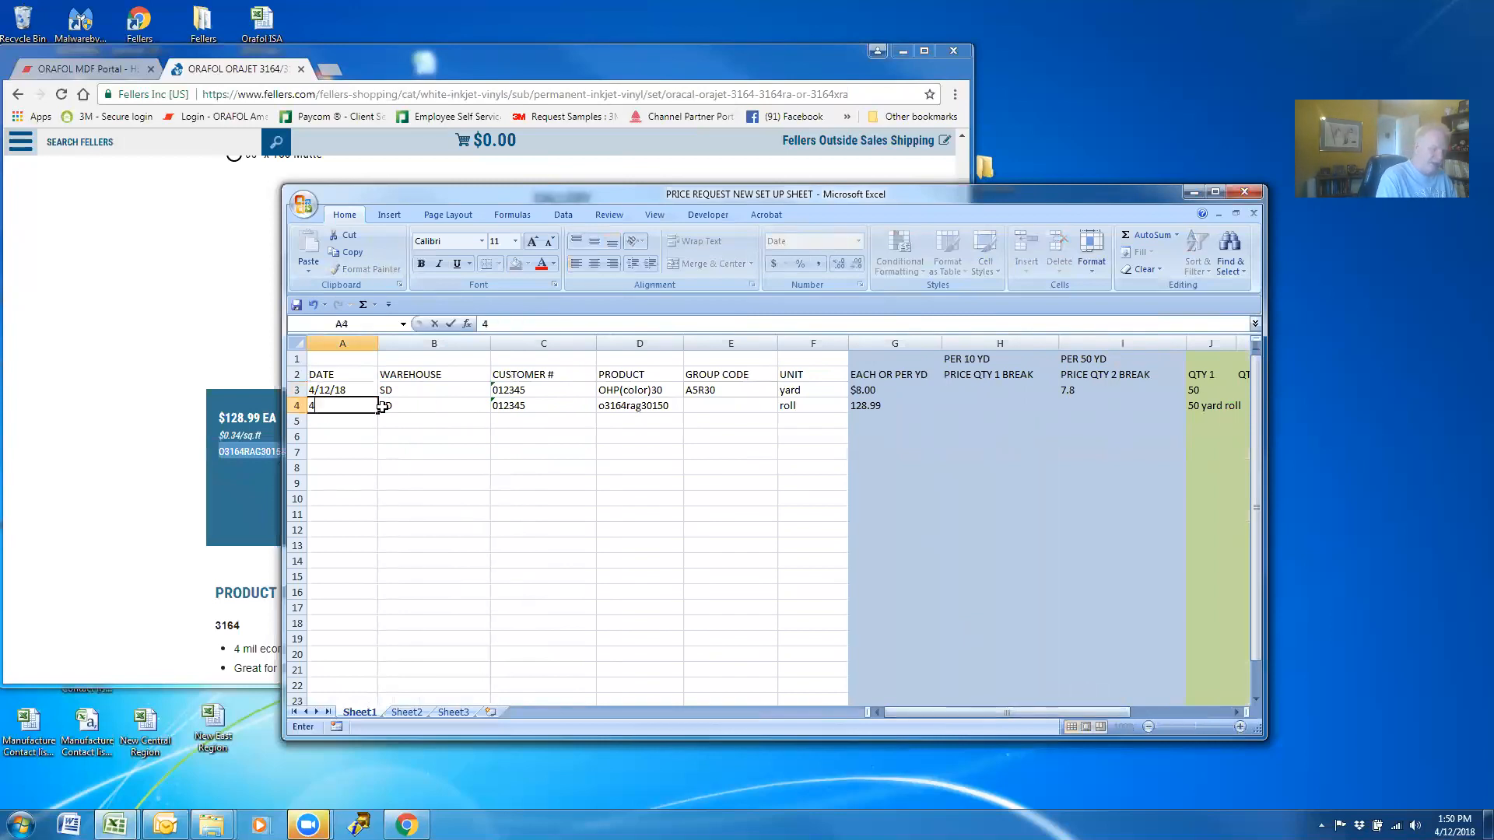
type("/14/18")
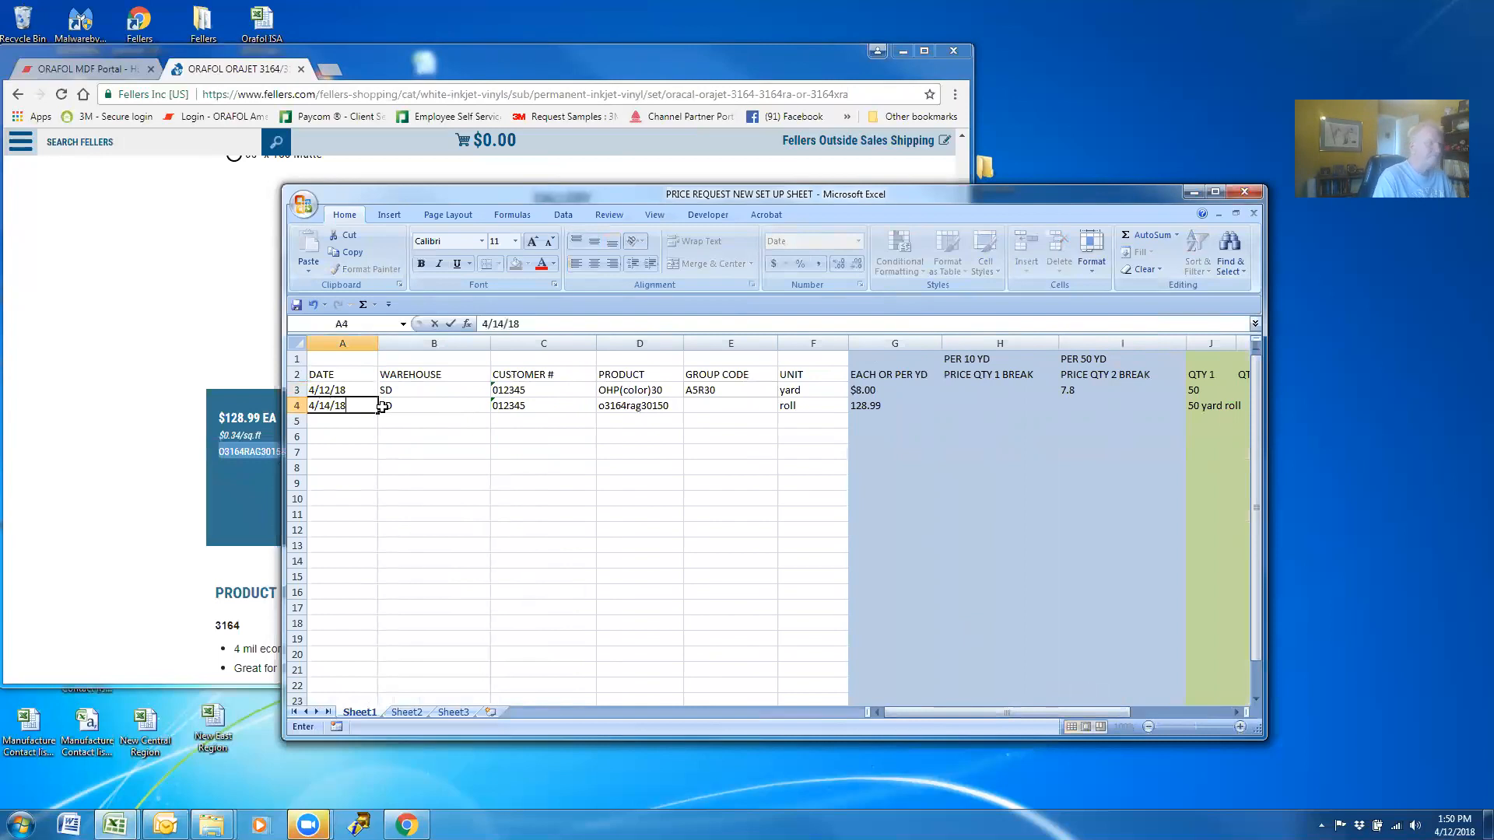
key("Return")
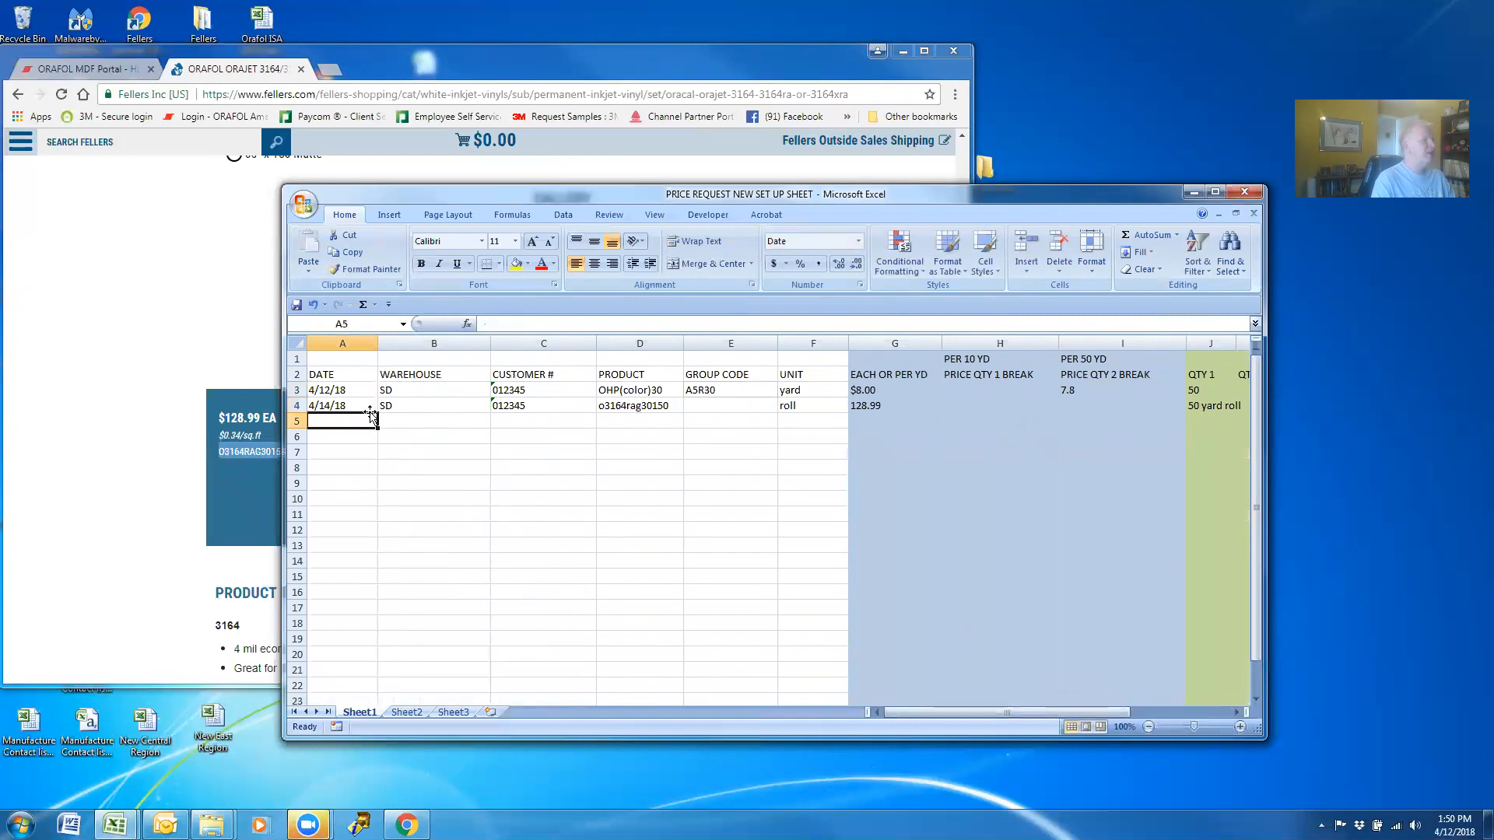
left_click(351, 403)
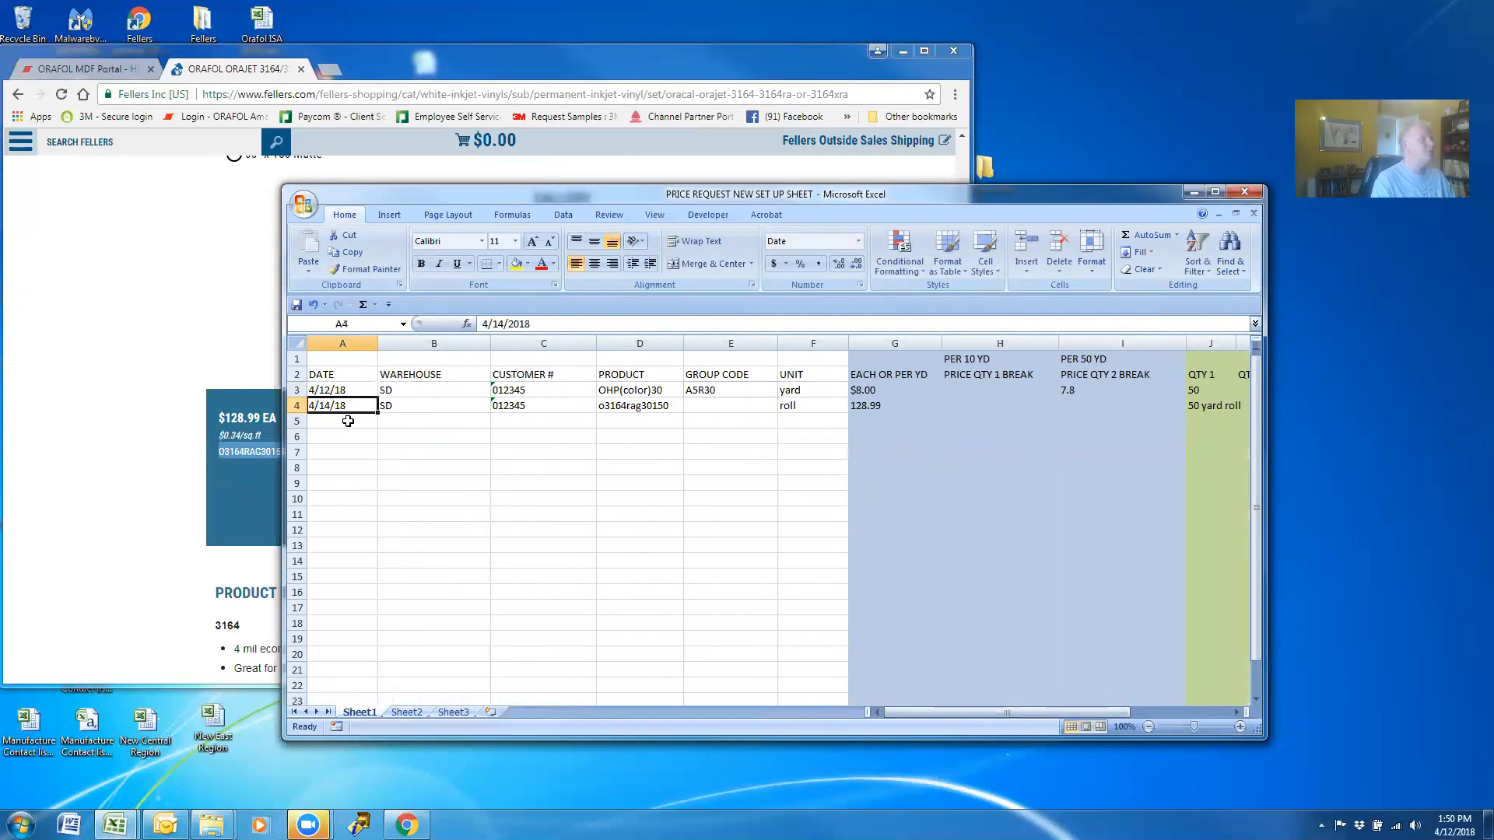
key("BackSpace")
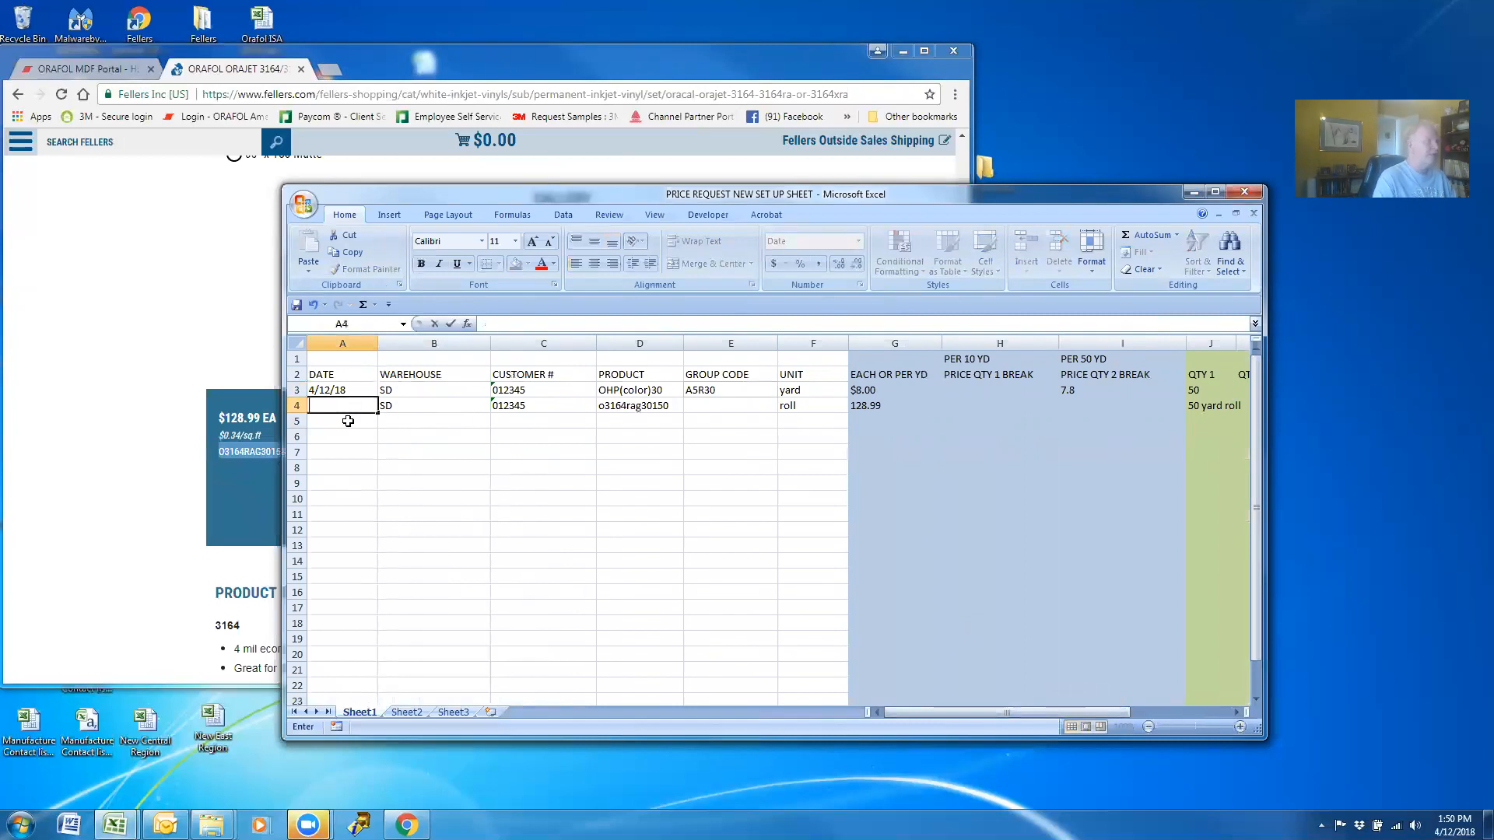
type("4/10")
type("2/18")
key("BackSpace")
key("BackSpace")
key("BackSpace")
key("BackSpace")
key("BackSpace")
type("2/18")
key("Tab")
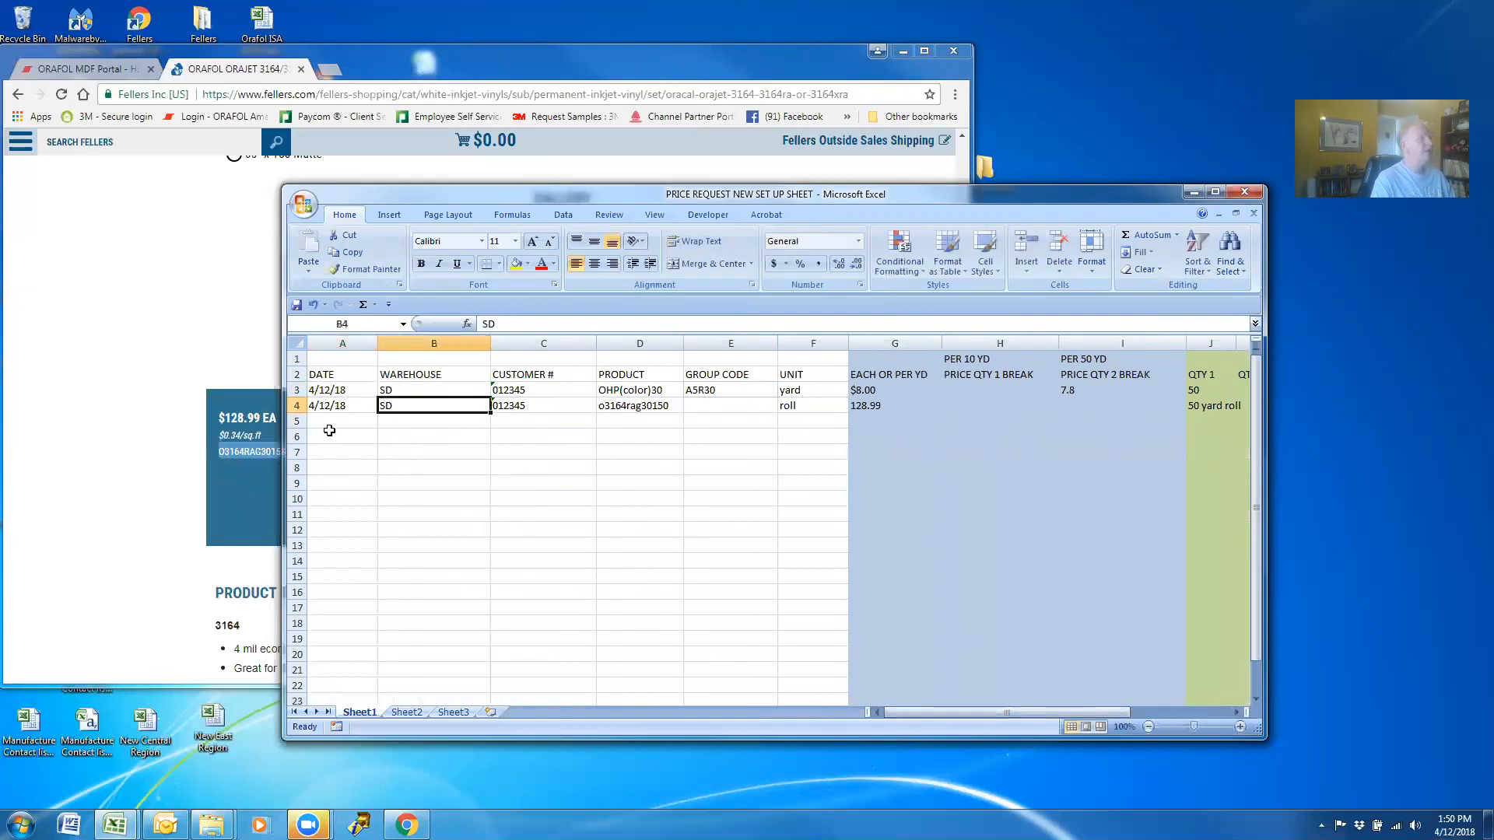
Start row 5 with date 05/01/18, warehouse SD and the customer number.
left_click(329, 430)
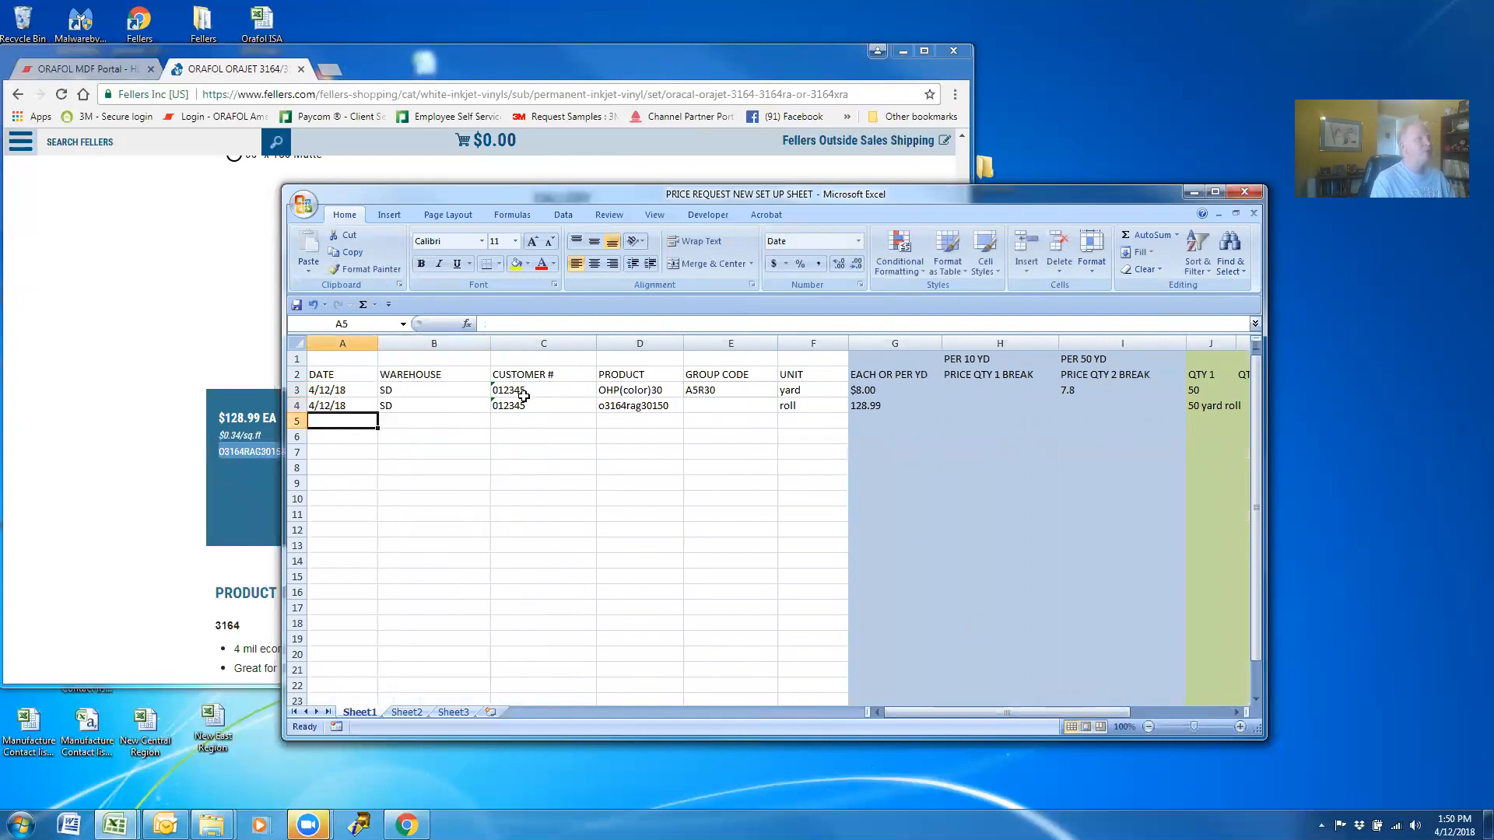
type("0")
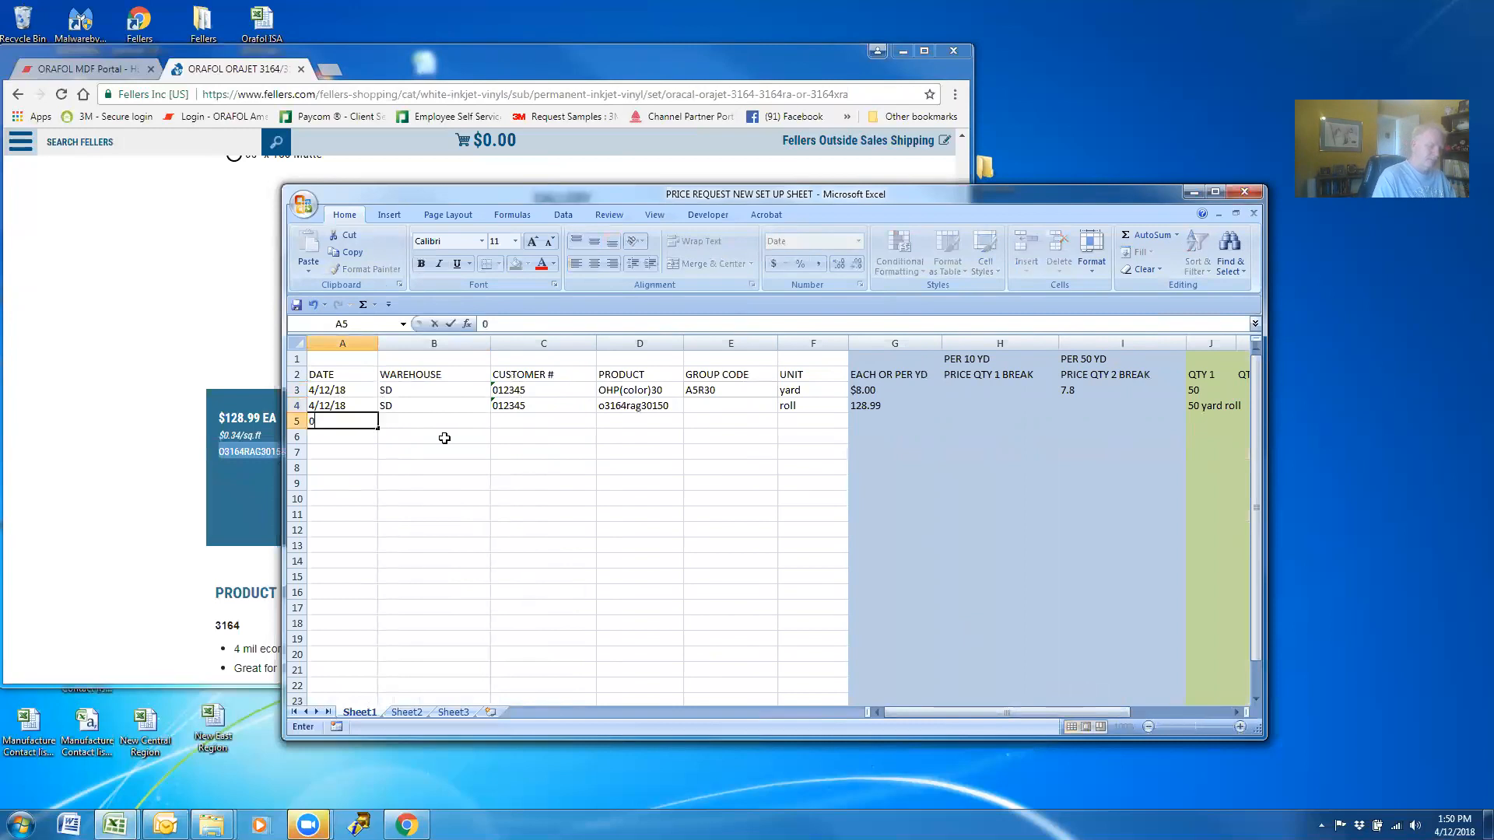
type("5/01")
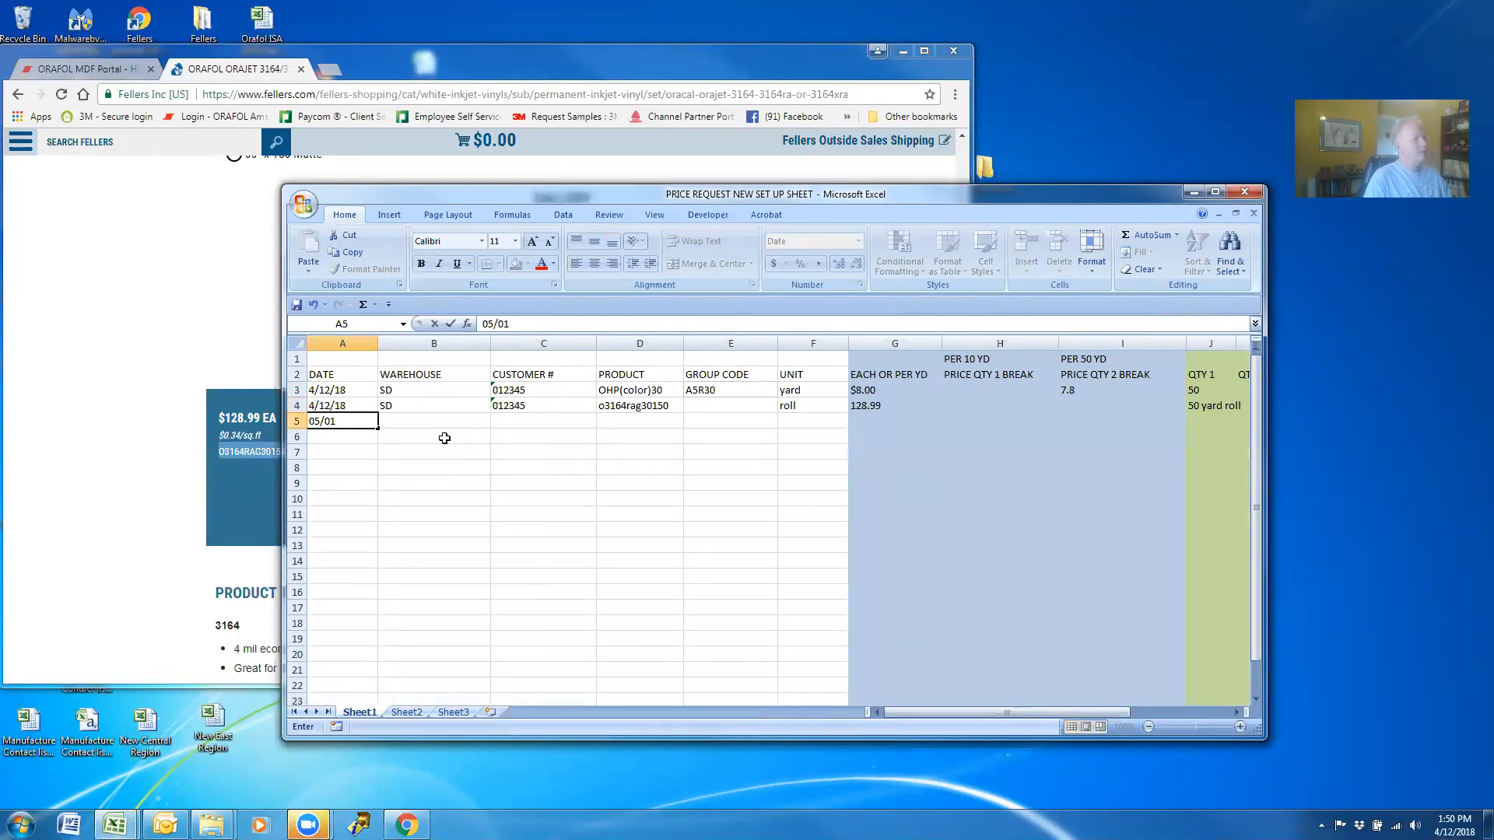
type("/18")
key("Tab")
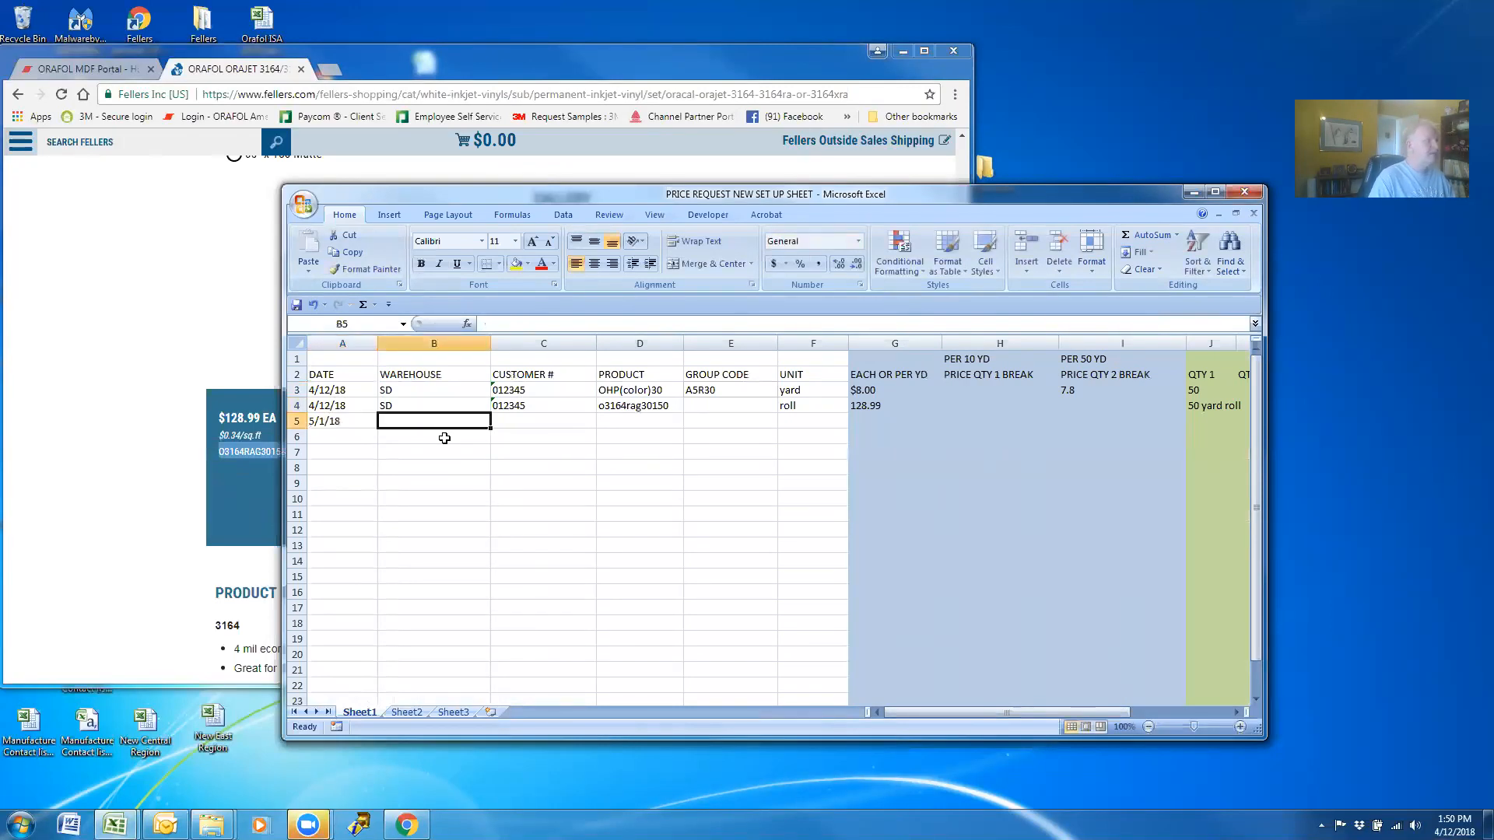
type("SD")
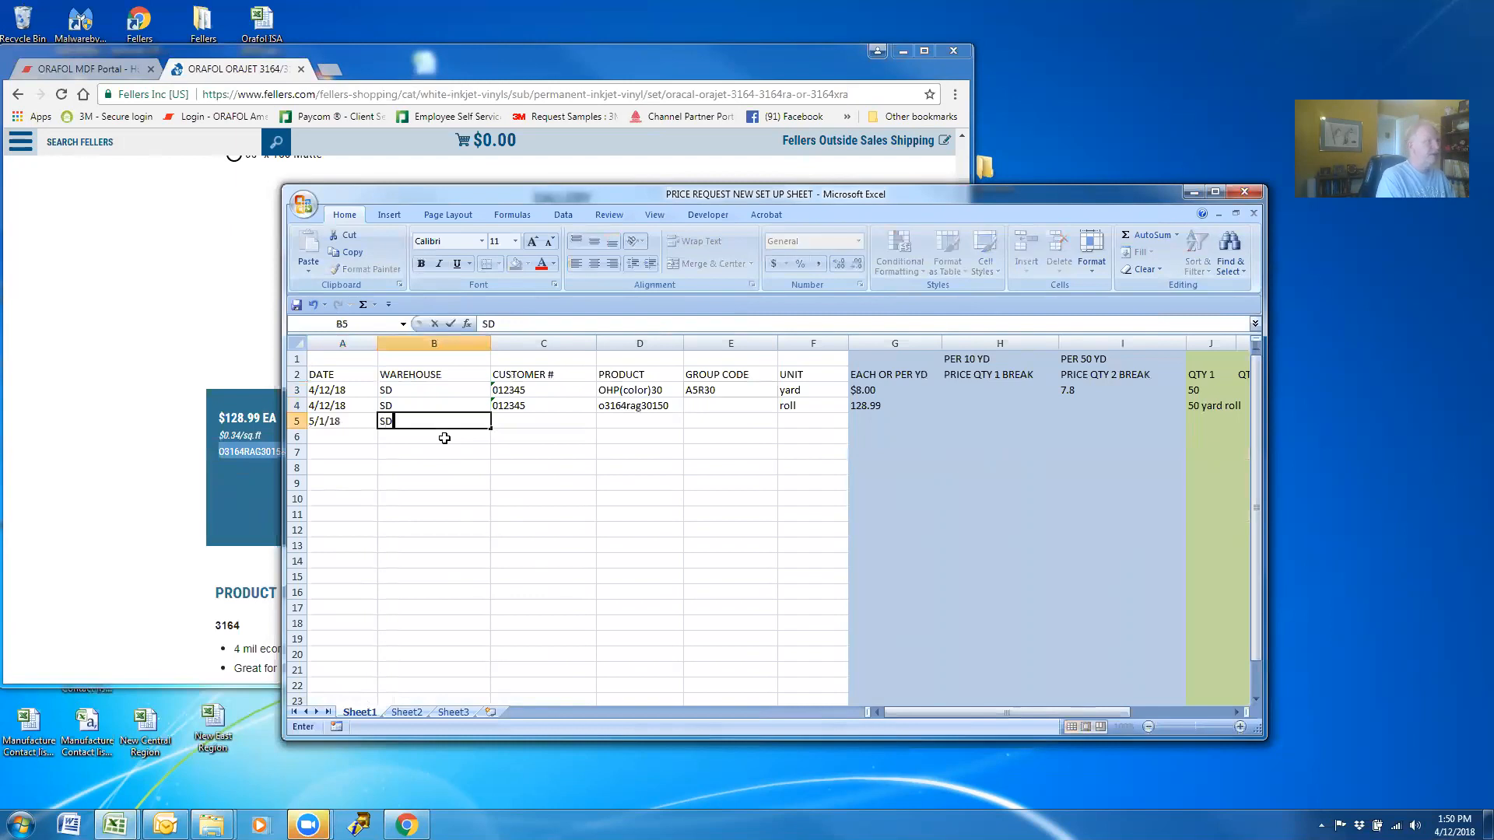
key("Tab")
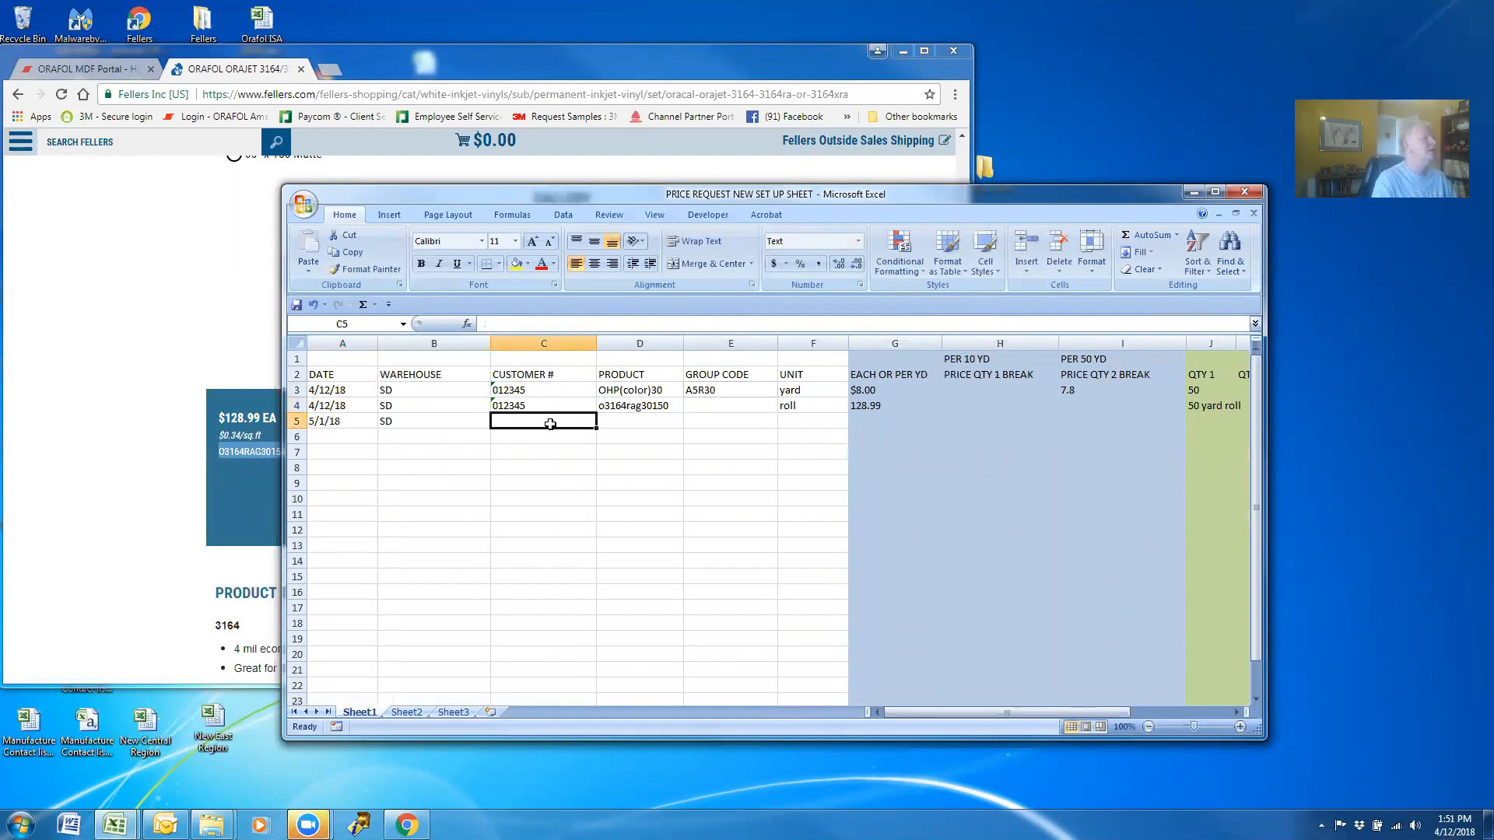
type("0123456")
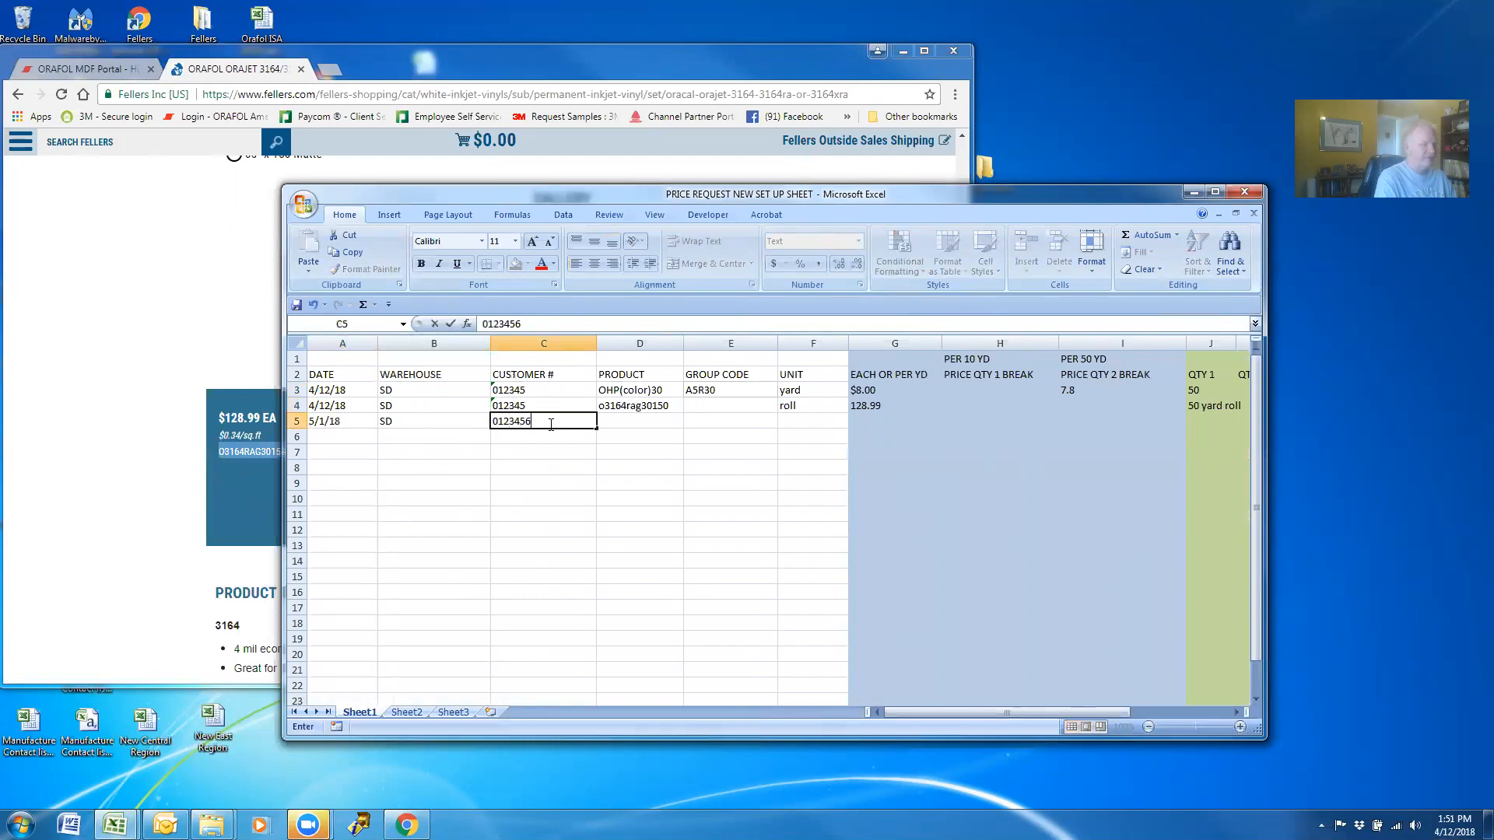
key("BackSpace")
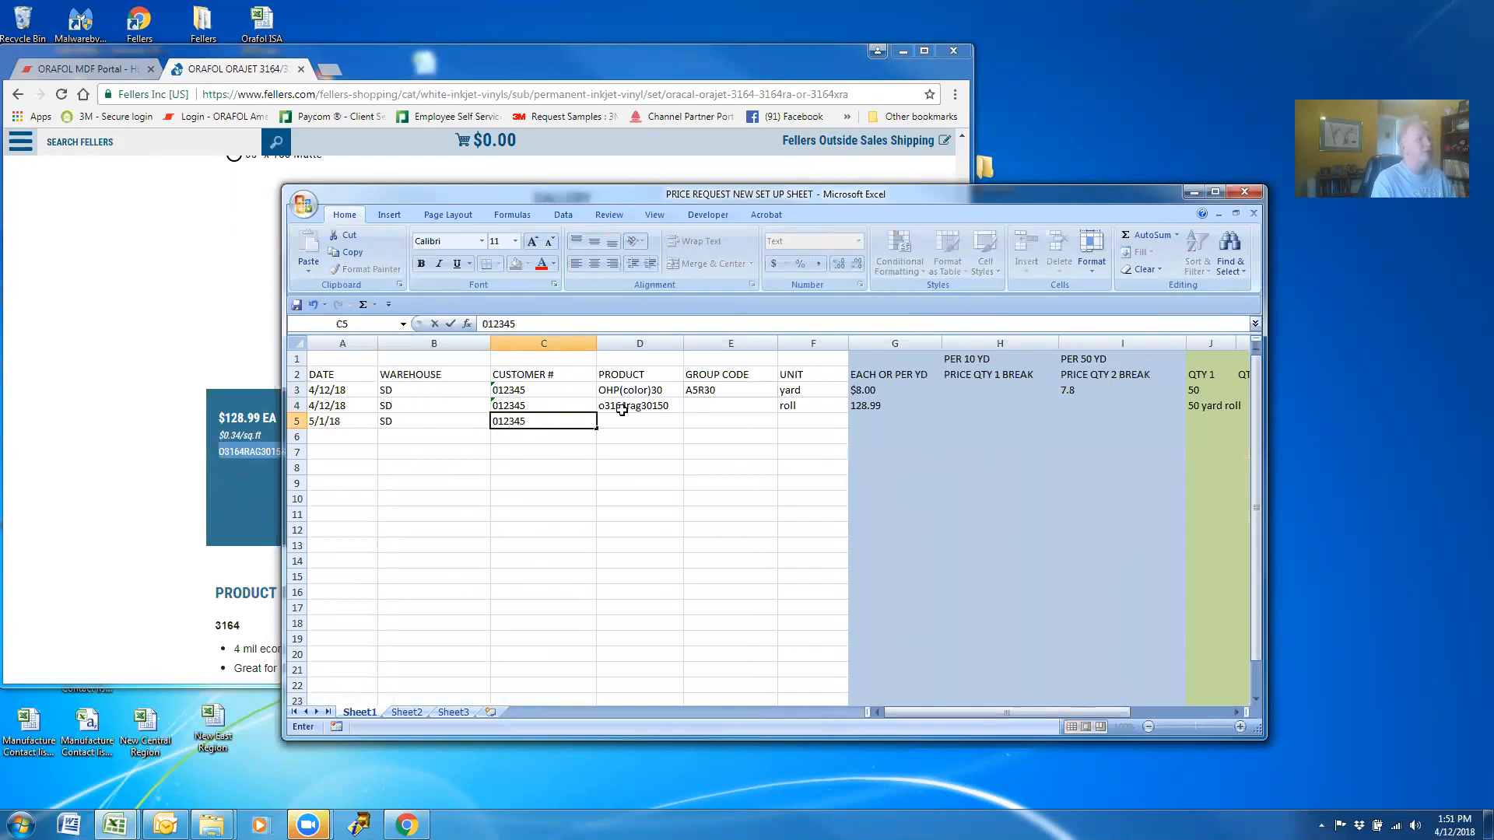
left_click(650, 421)
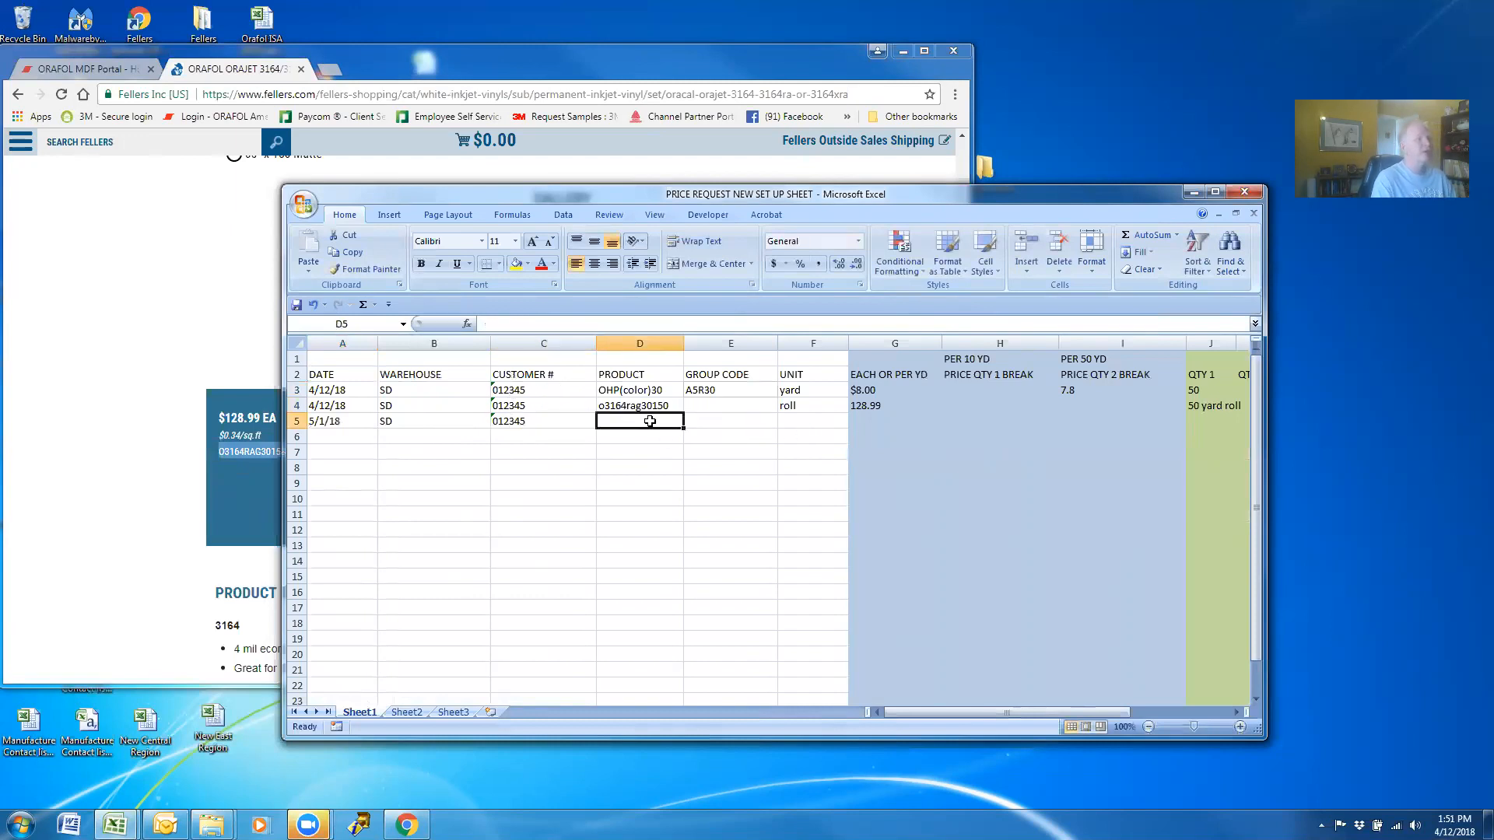
left_click(747, 421)
left_click(835, 424)
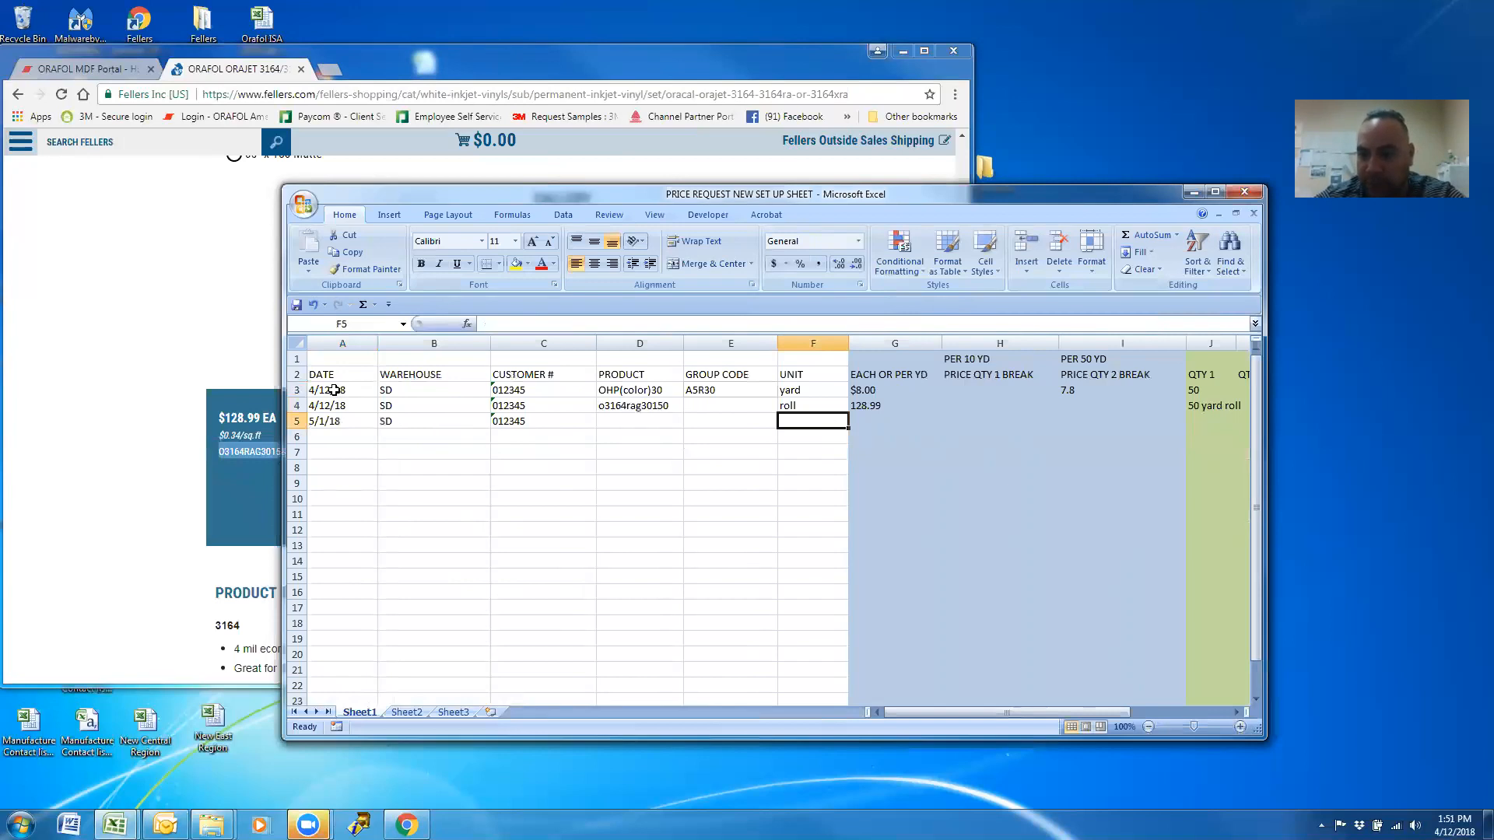
left_click_drag(334, 390, 435, 413)
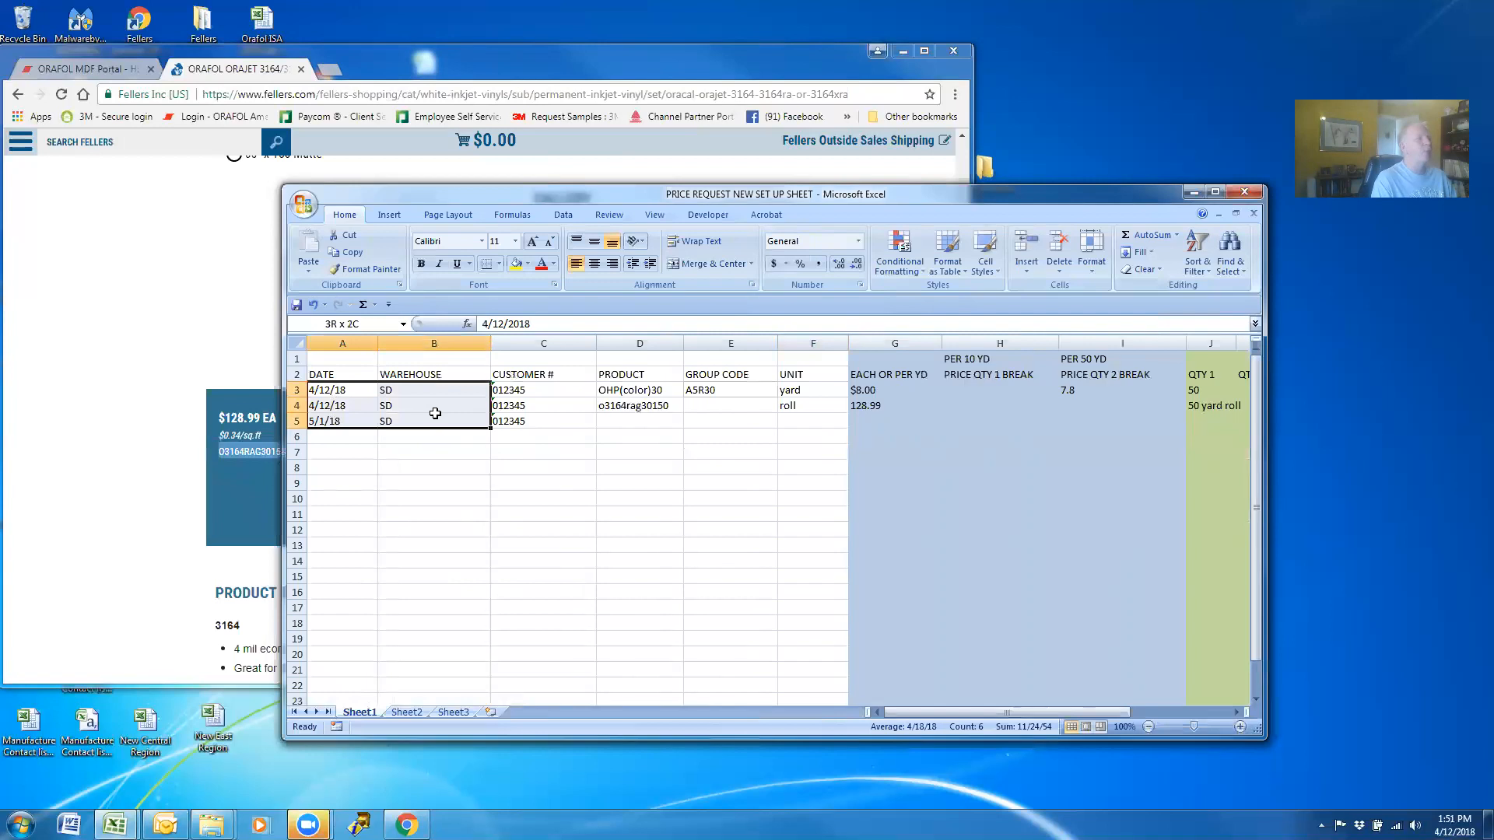
left_click(455, 466)
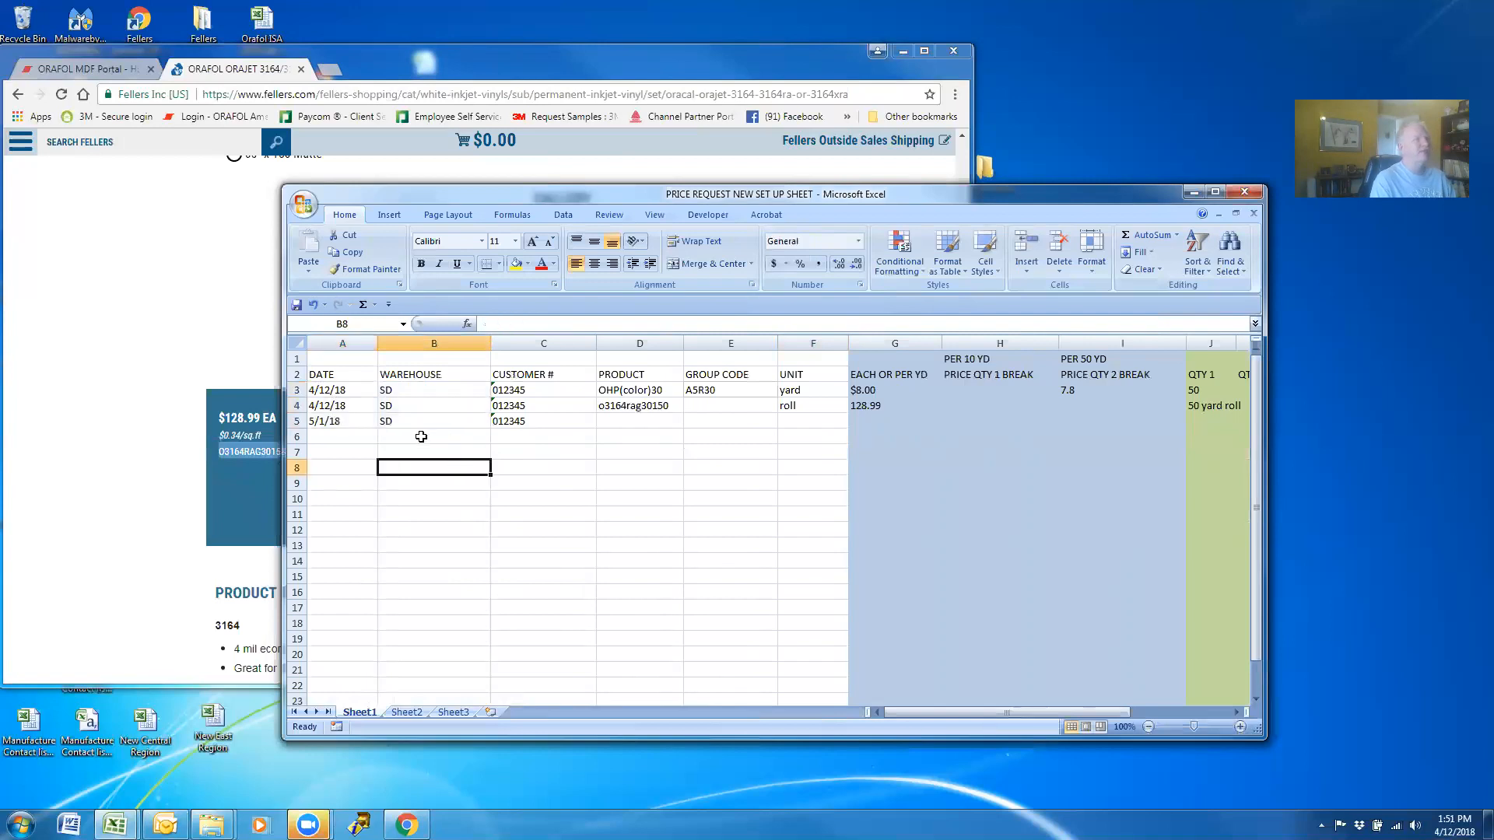
left_click(325, 437)
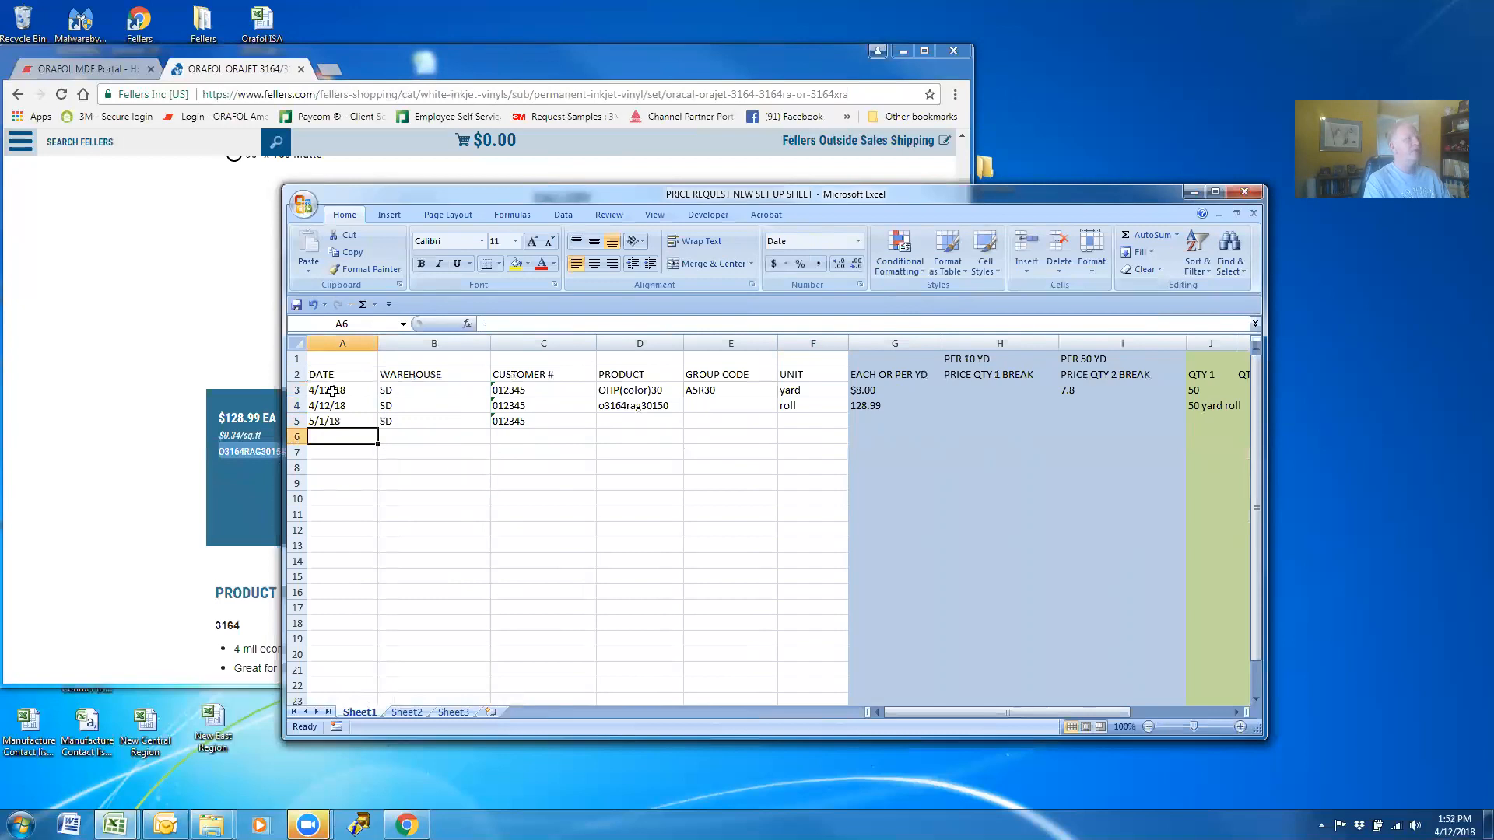
double_click(332, 392)
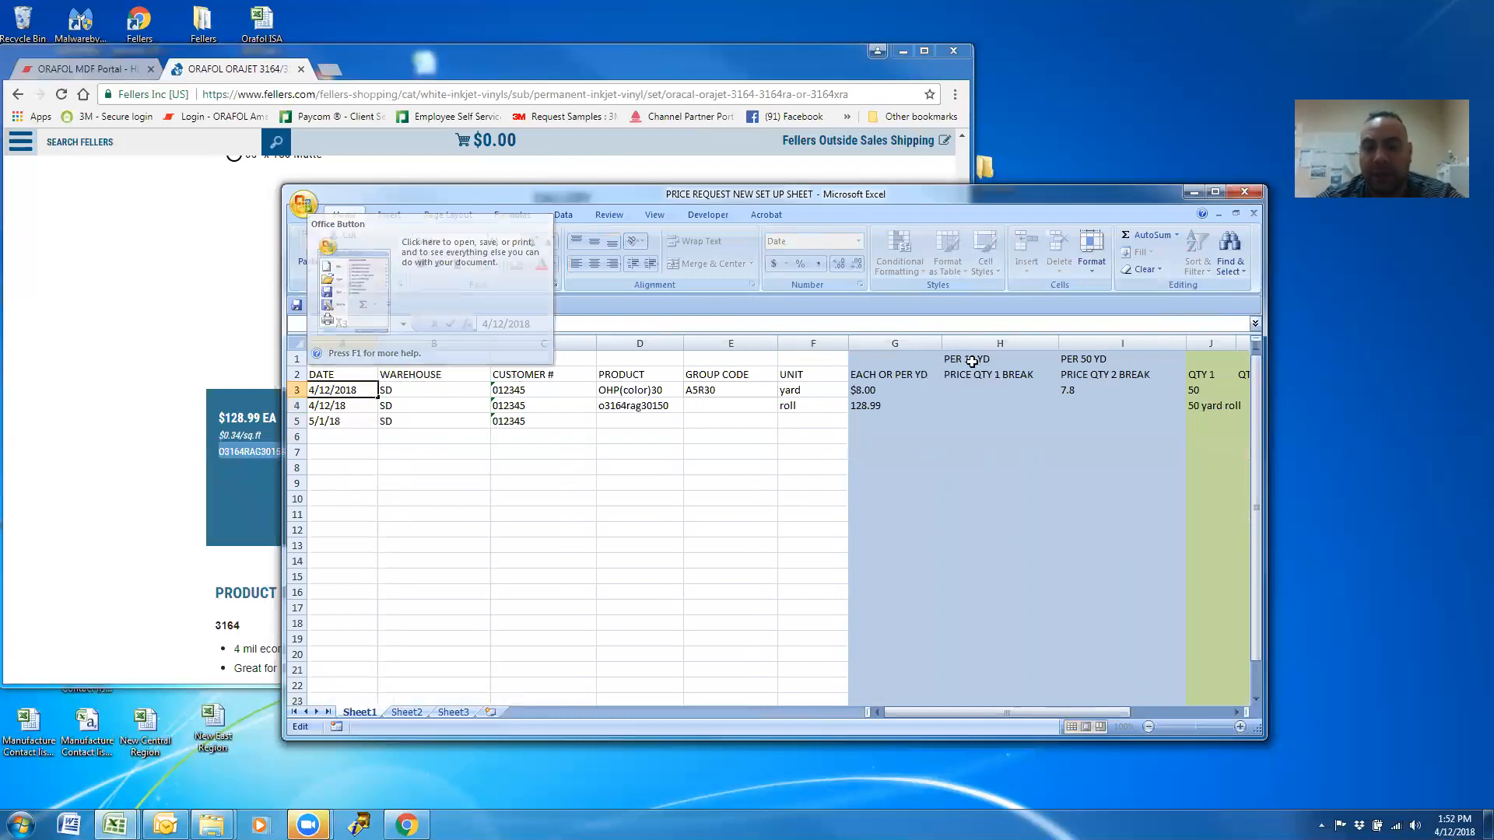
left_click(889, 390)
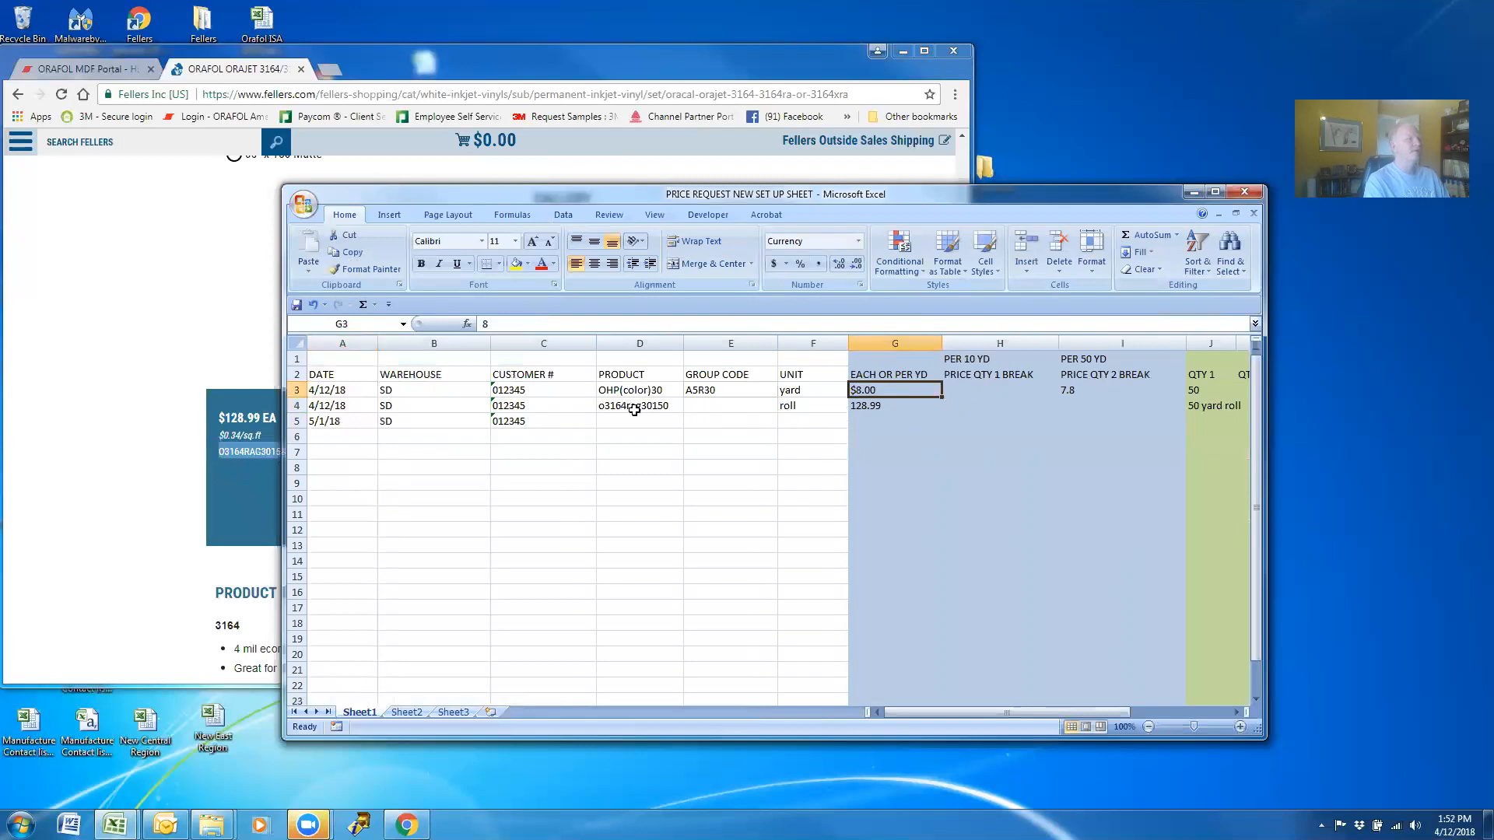
Enter product OHP(B,W,C)30 in D5.
left_click(614, 425)
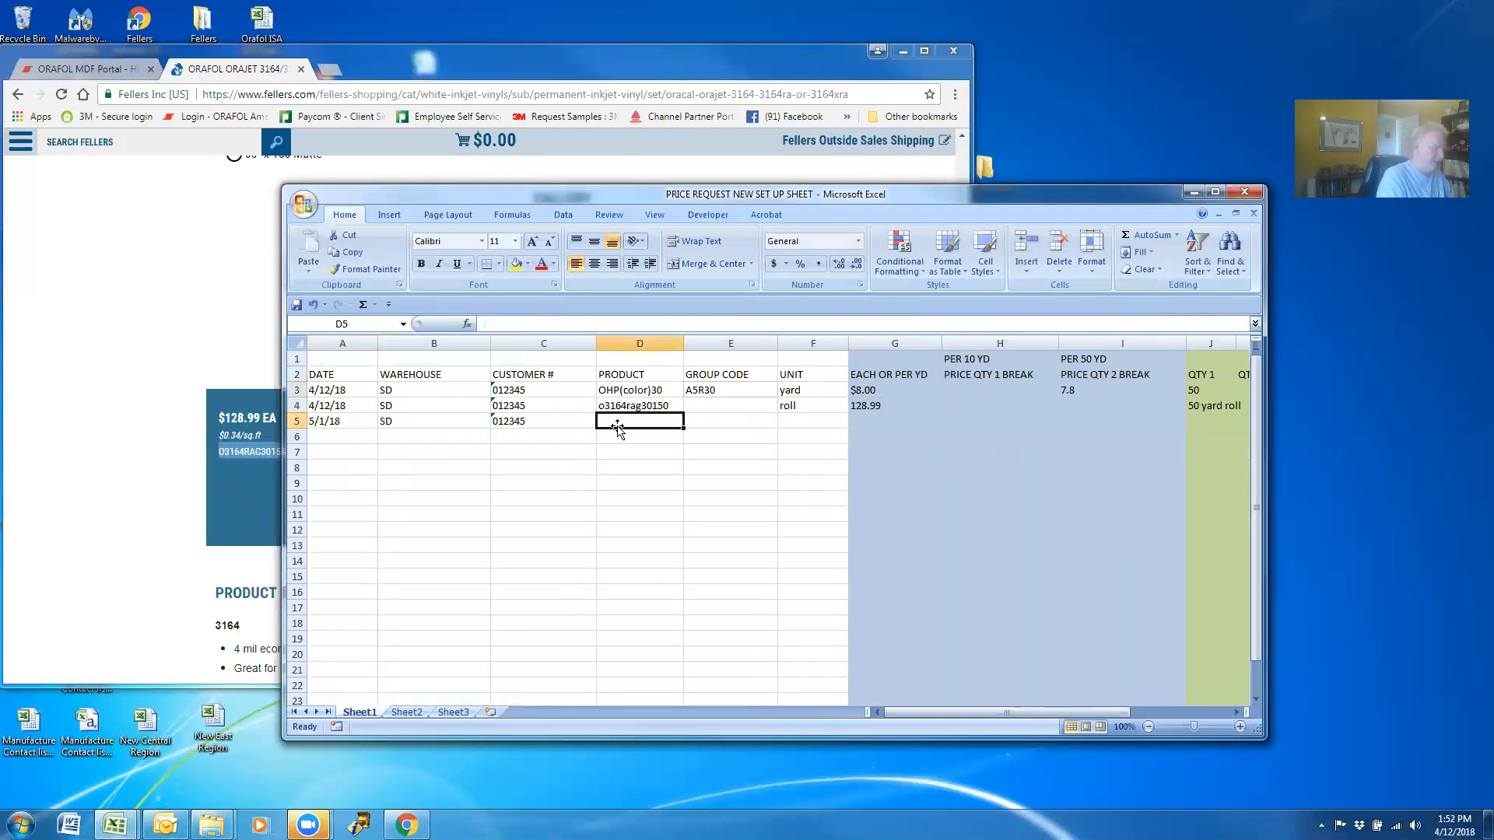
type("OHP")
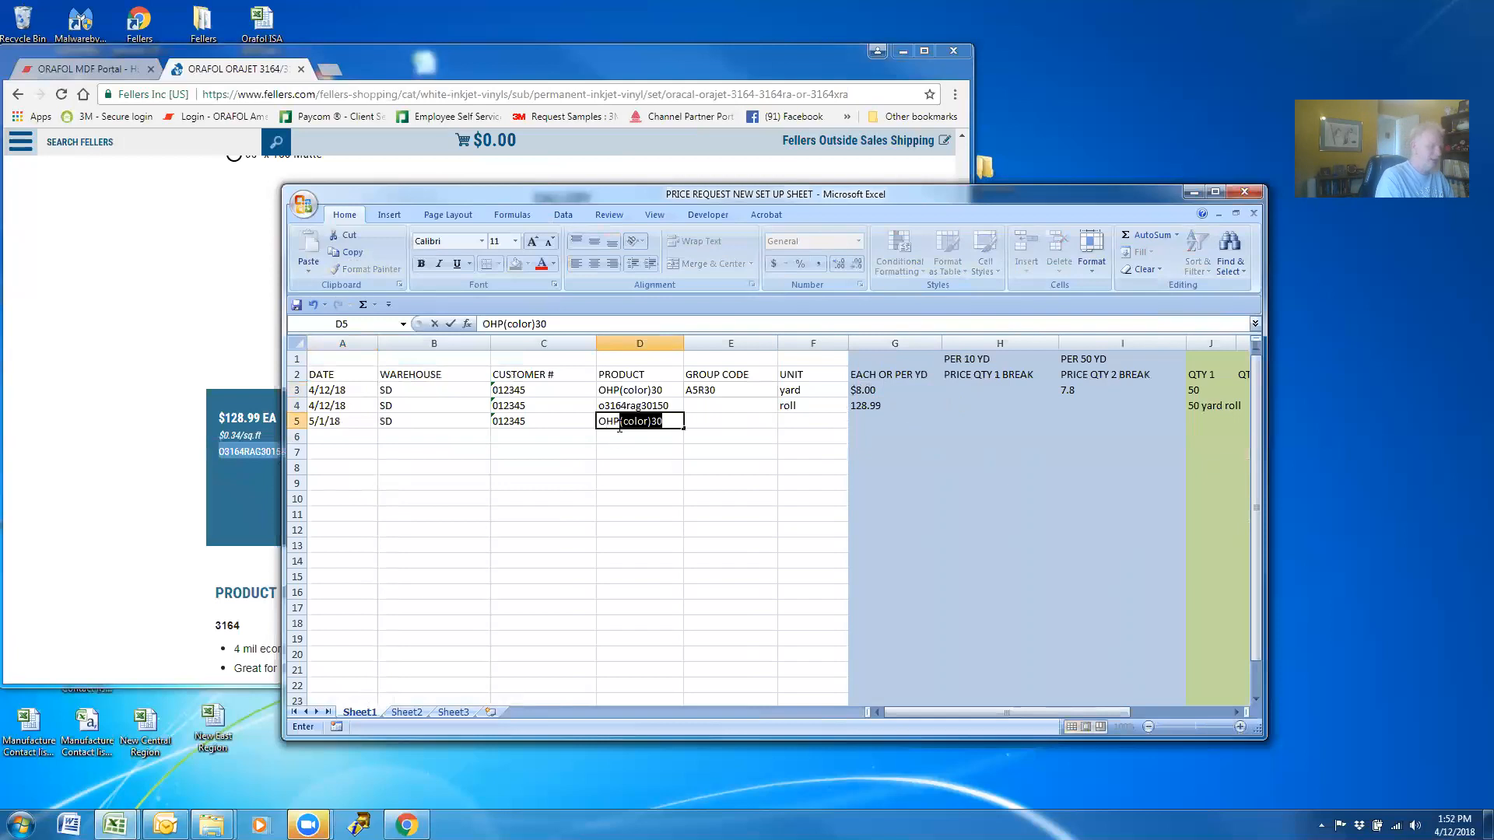
type(")")
type("(B")
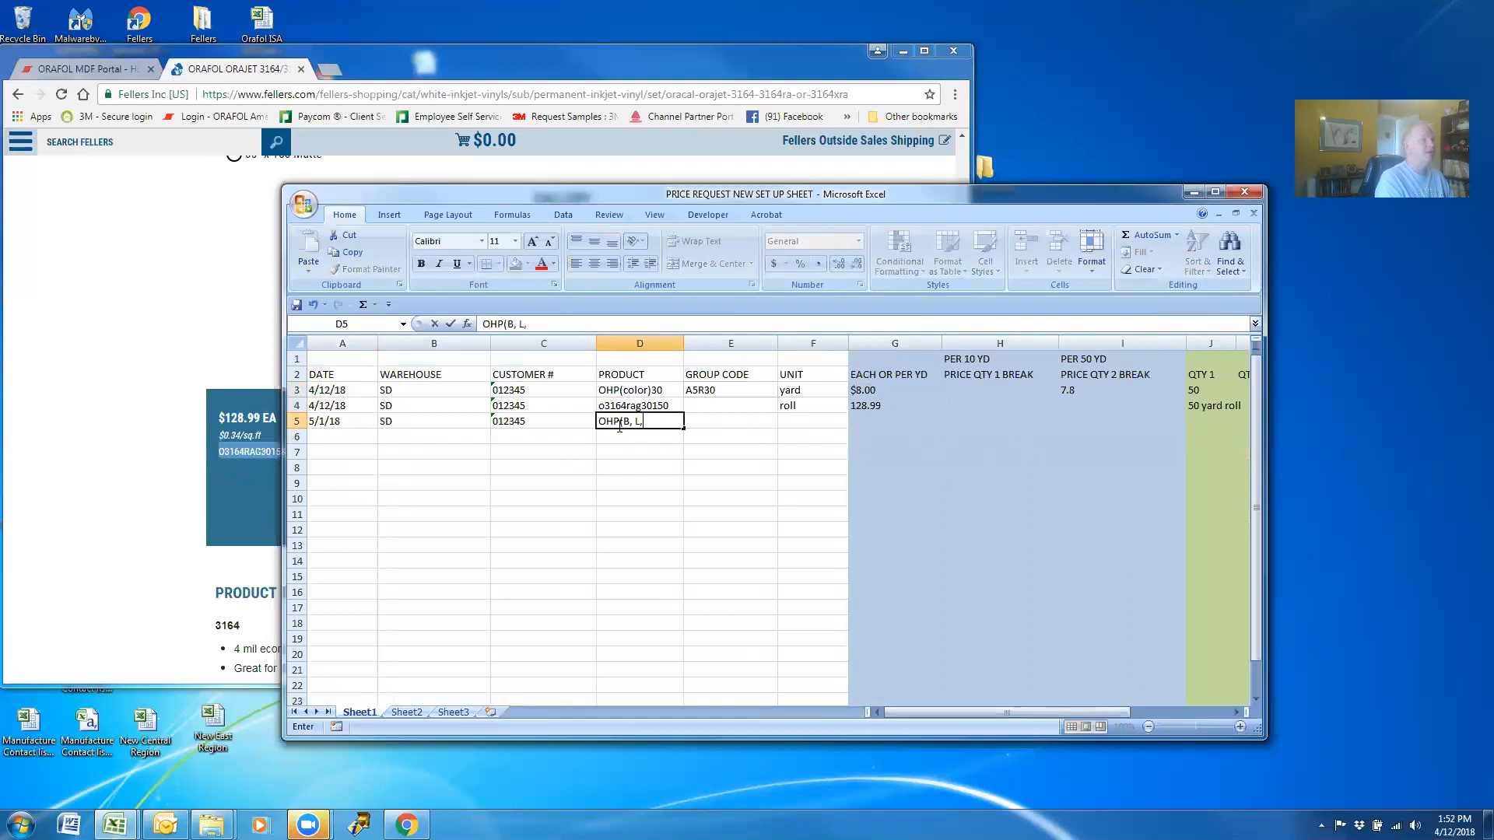
type(",W,V")
key("BackSpace")
type("C)30")
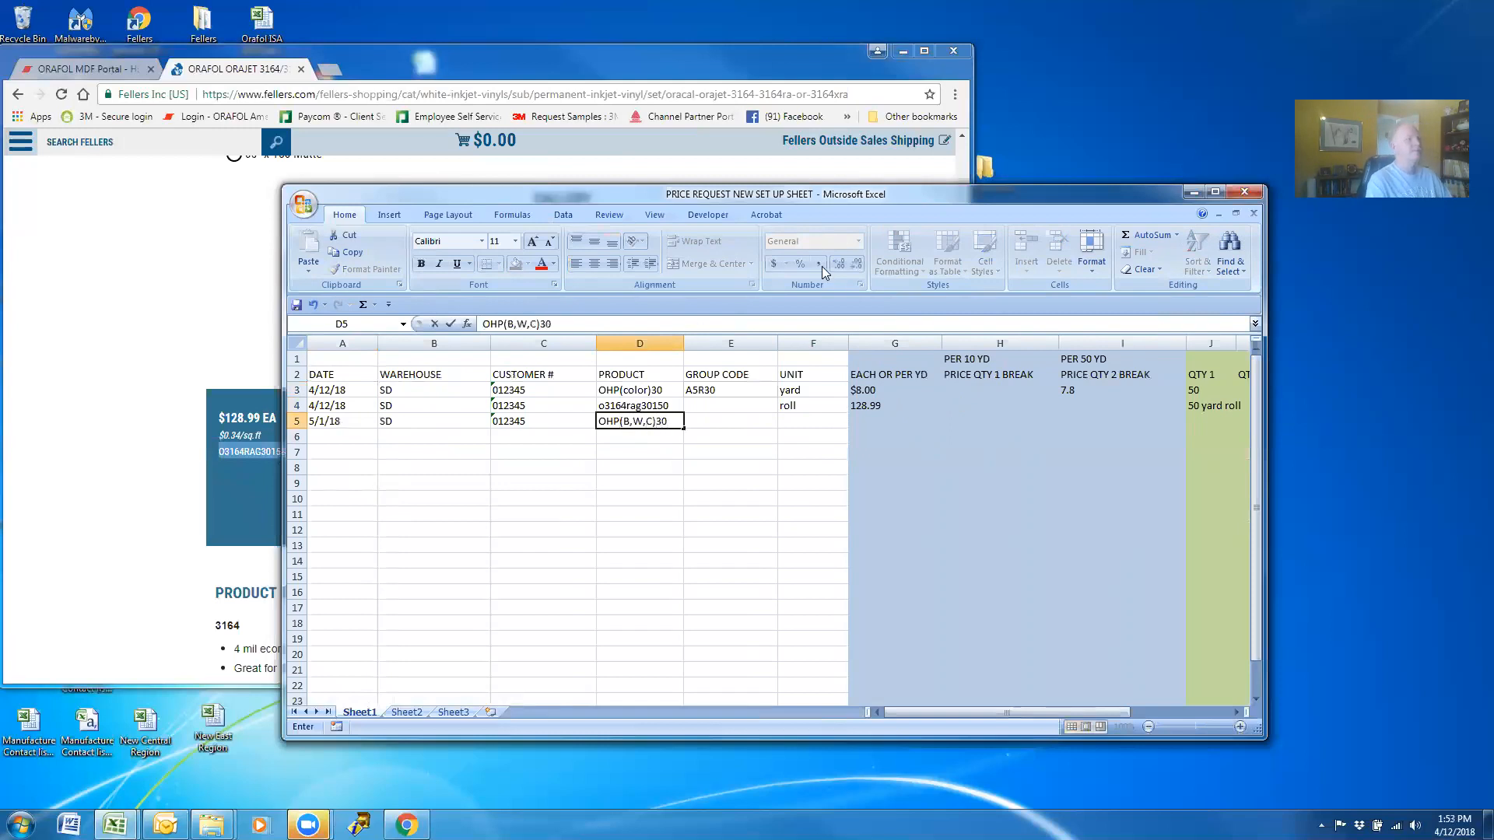
left_click(728, 455)
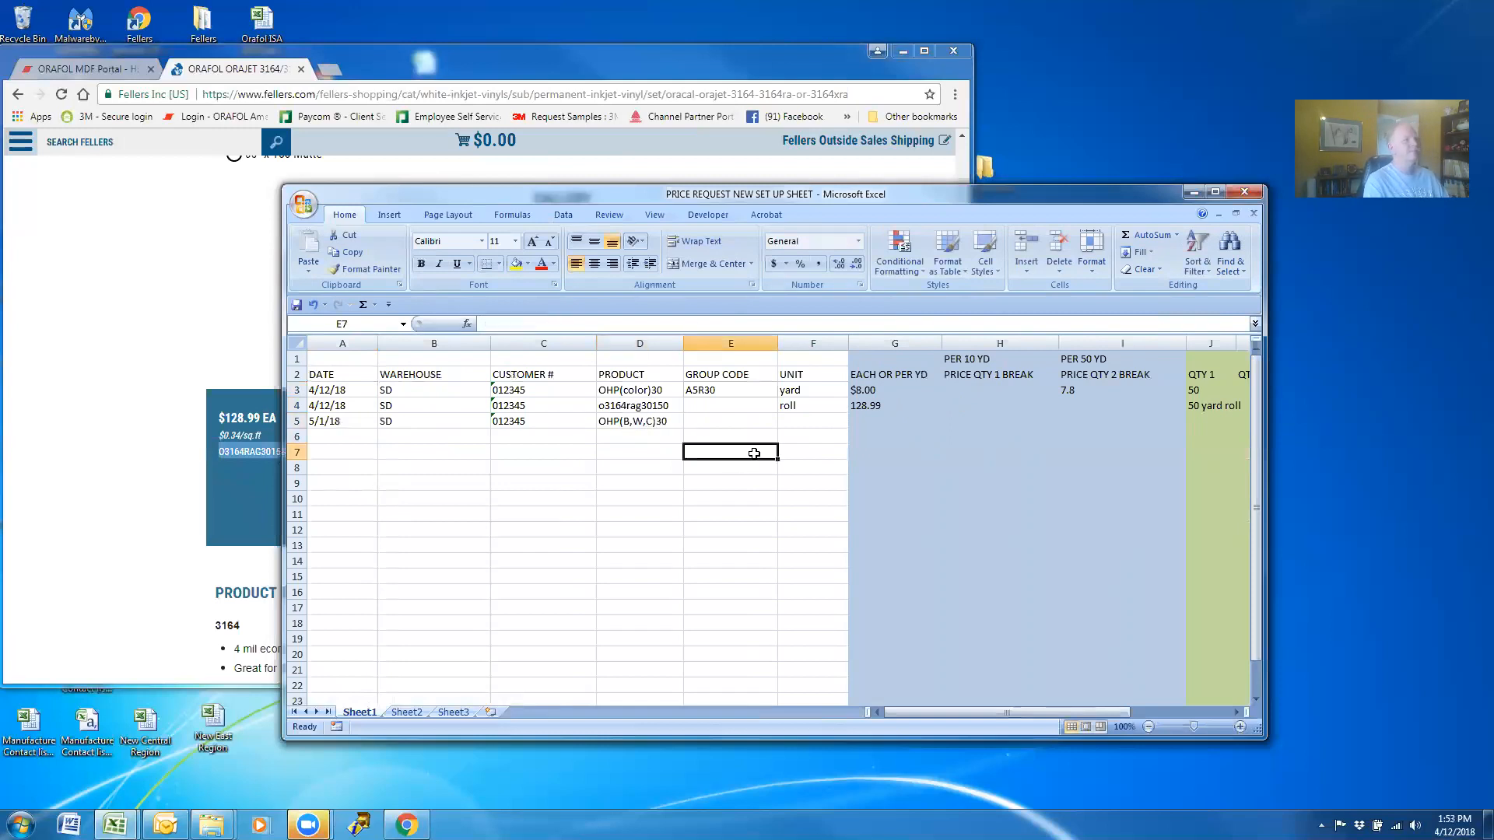
Review the D5 product, row 3's unit yard and its 7.8 price break.
left_click(660, 422)
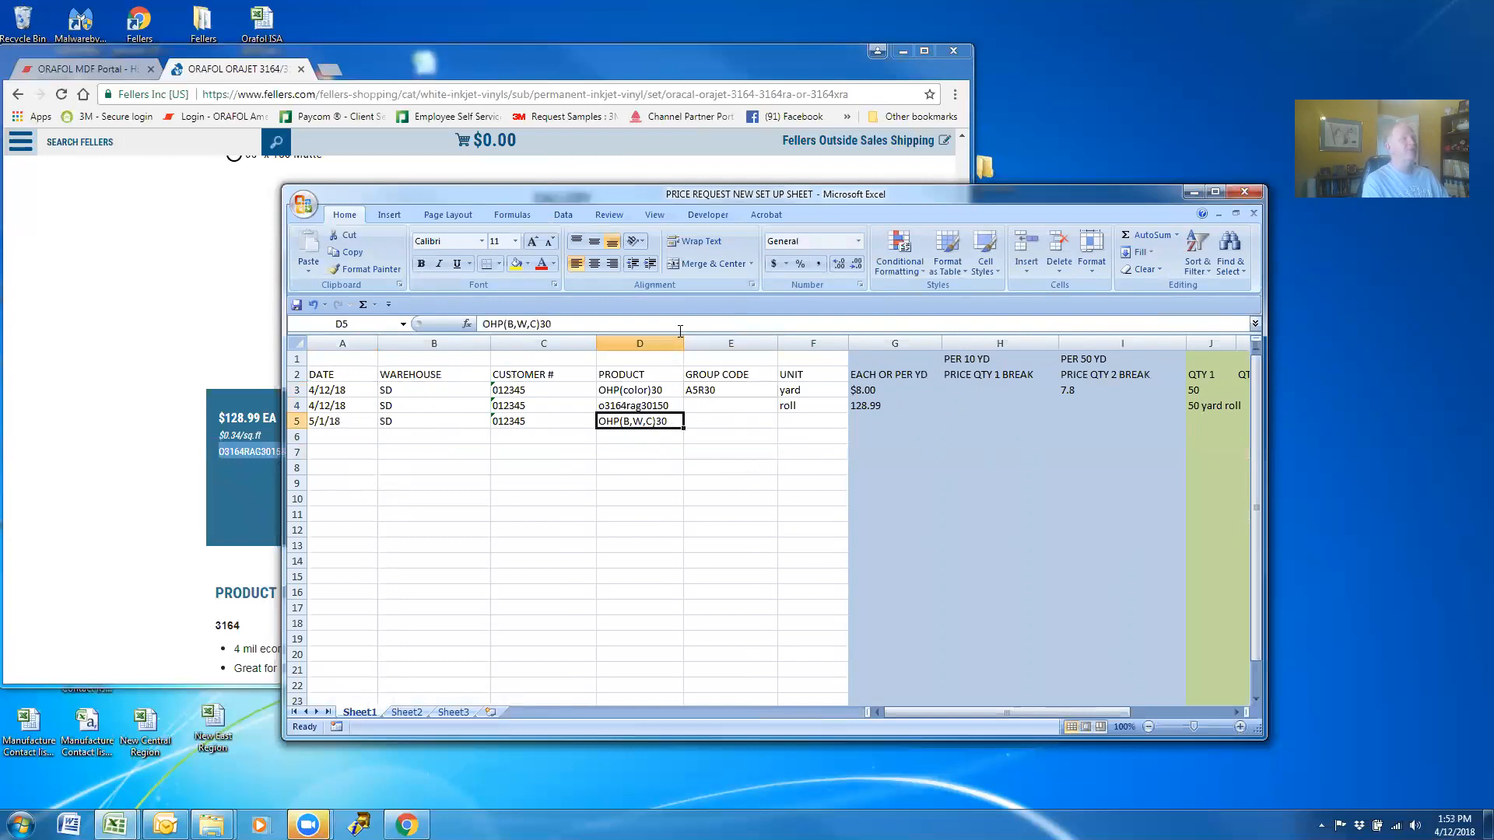
left_click(797, 392)
left_click(803, 427)
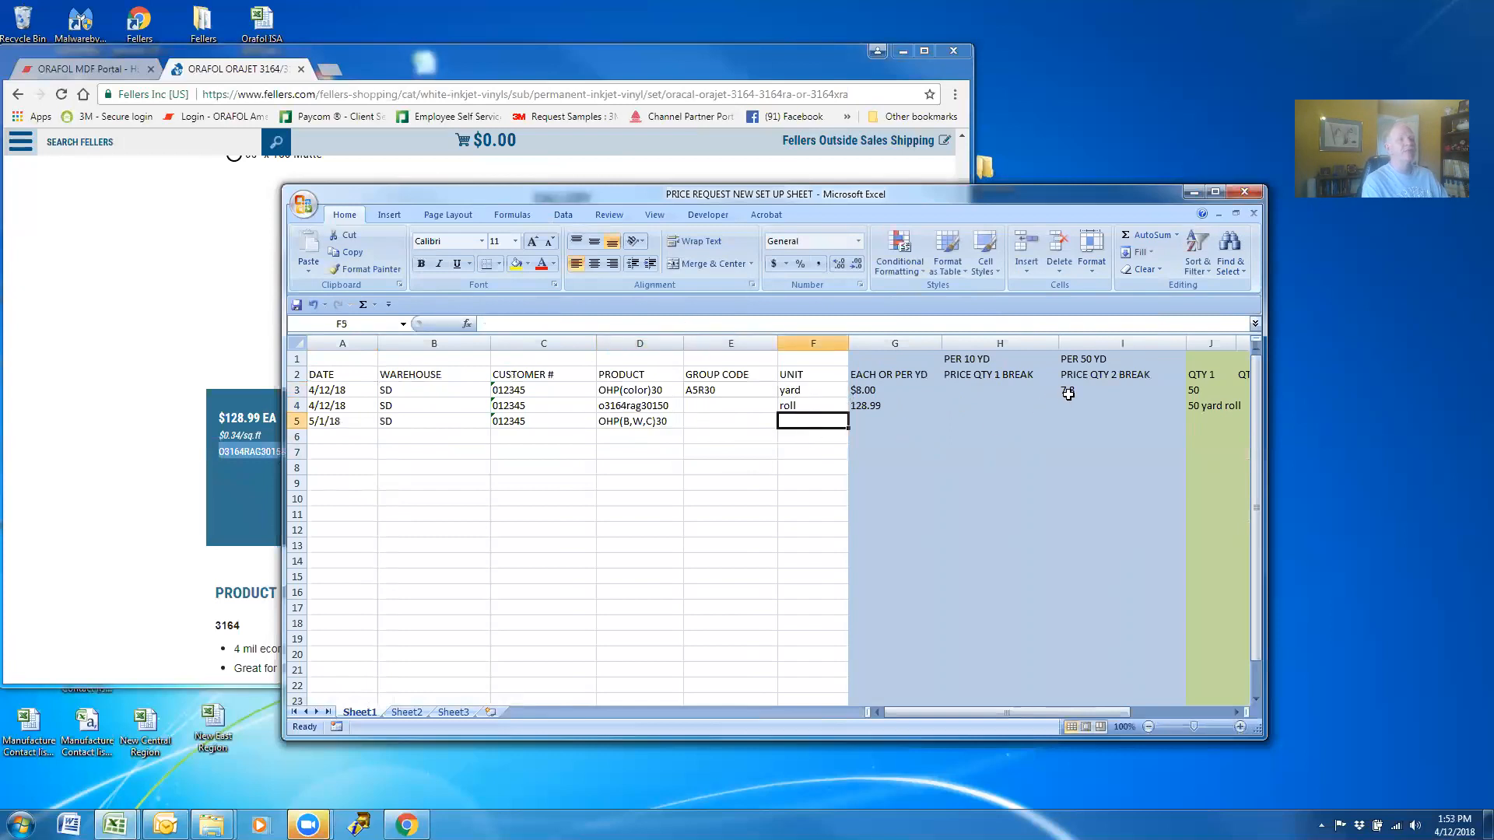
left_click(1068, 393)
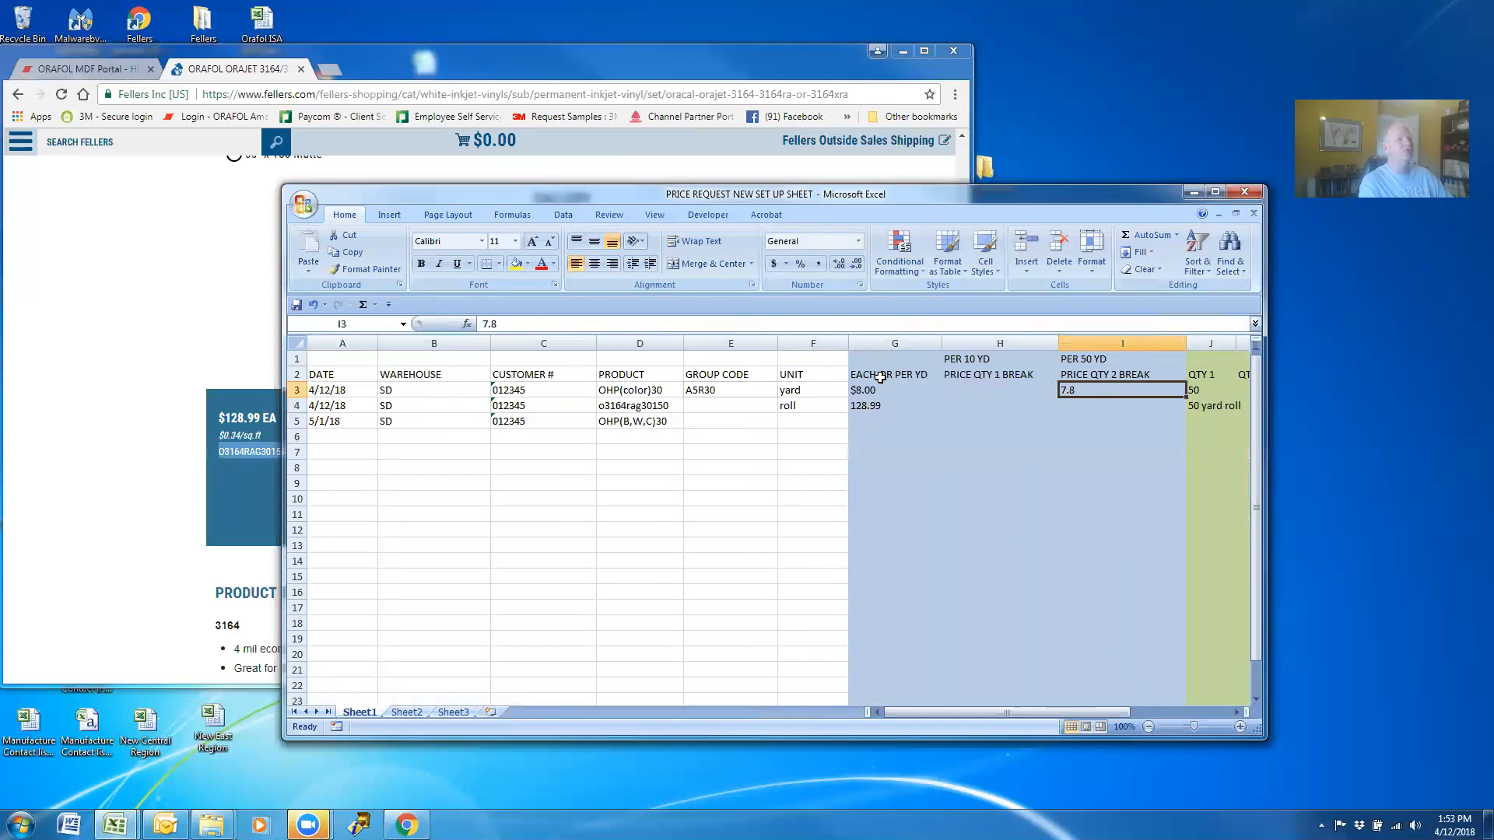
Check cell H3 and row 5's group code and unit cells, then preview the open workbooks.
left_click(992, 392)
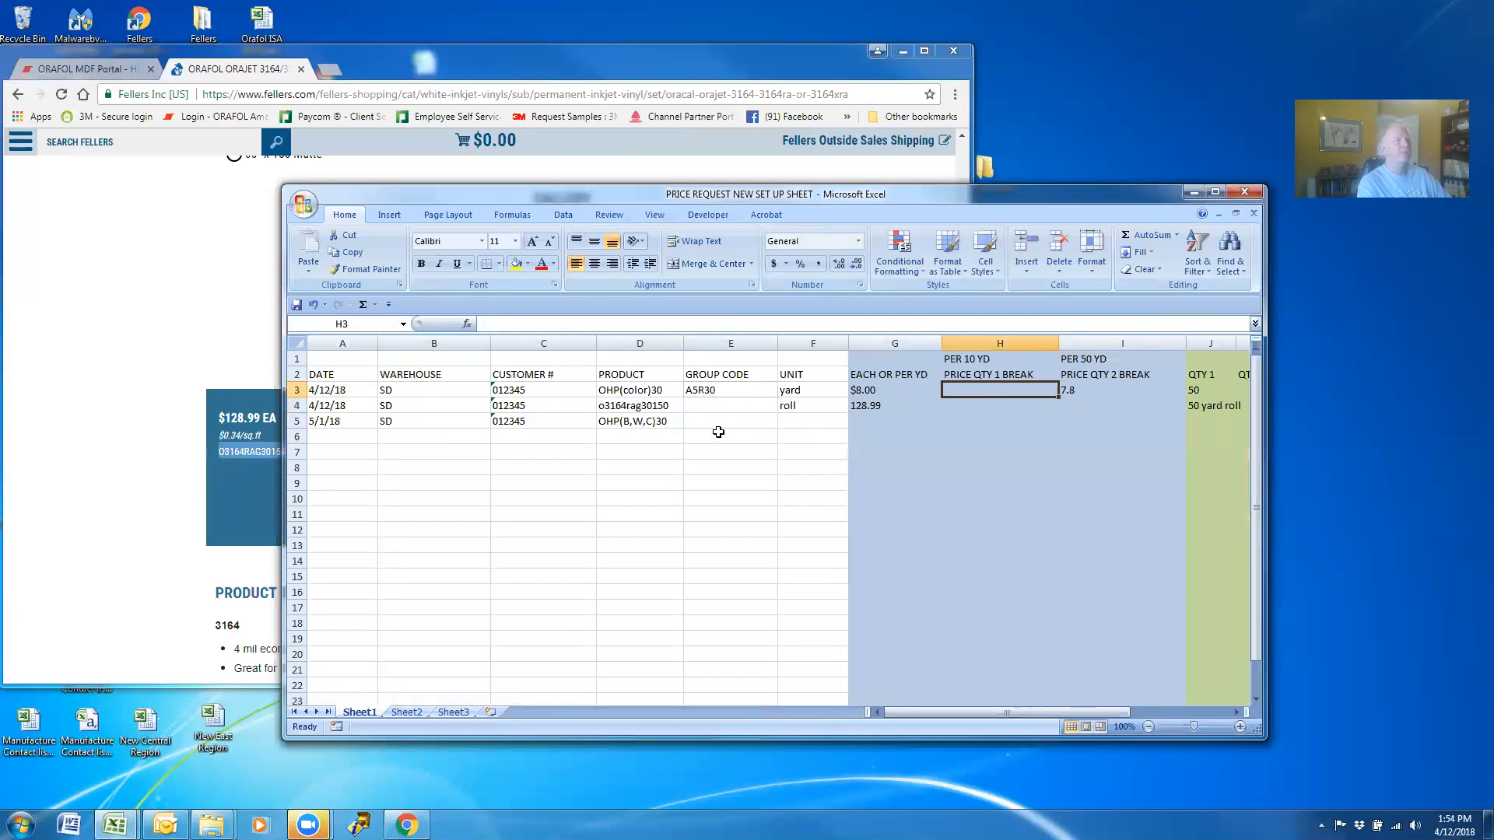
left_click(757, 422)
left_click(819, 426)
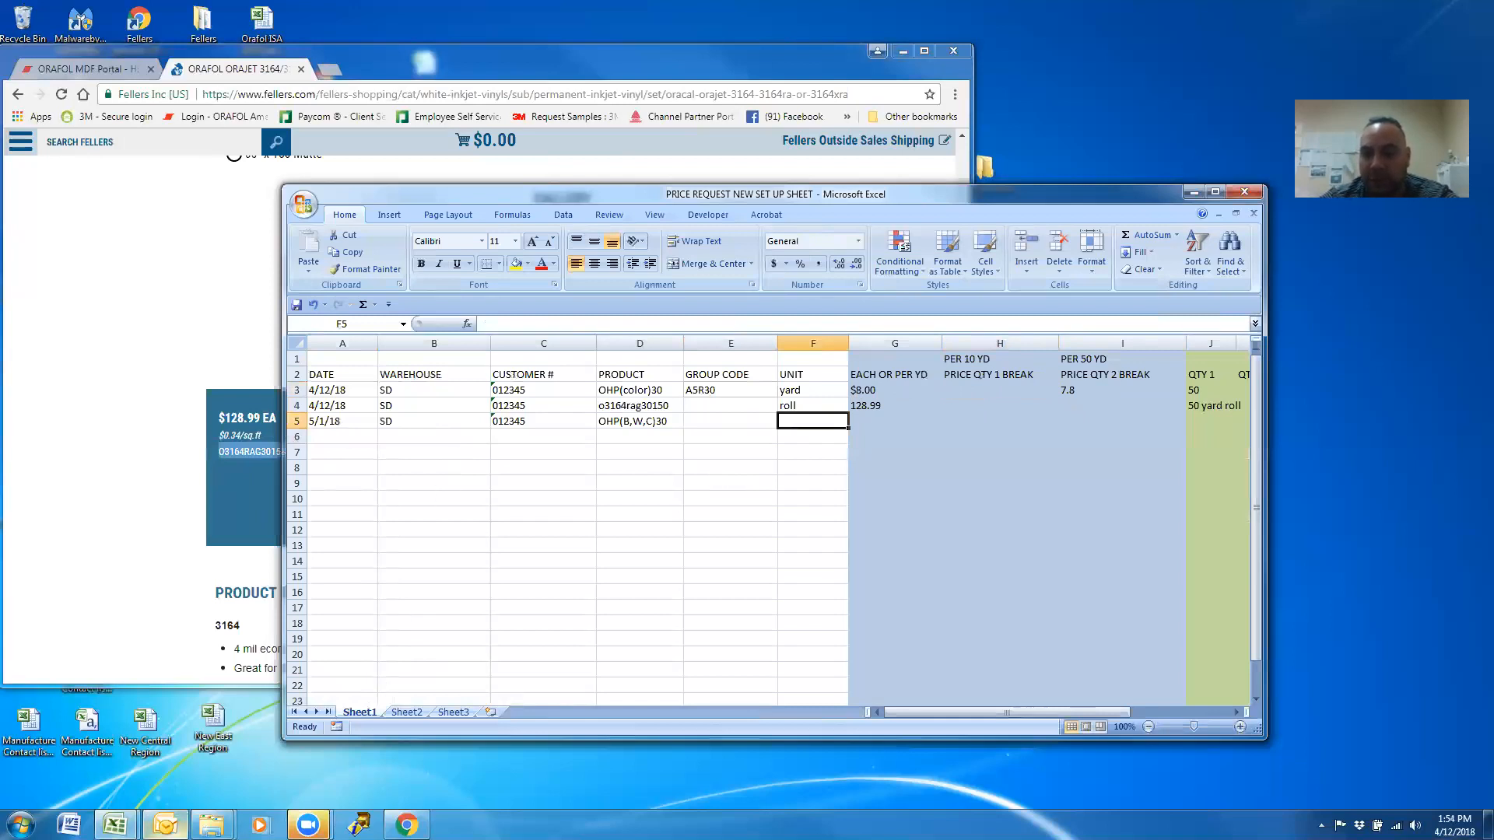
left_click(116, 825)
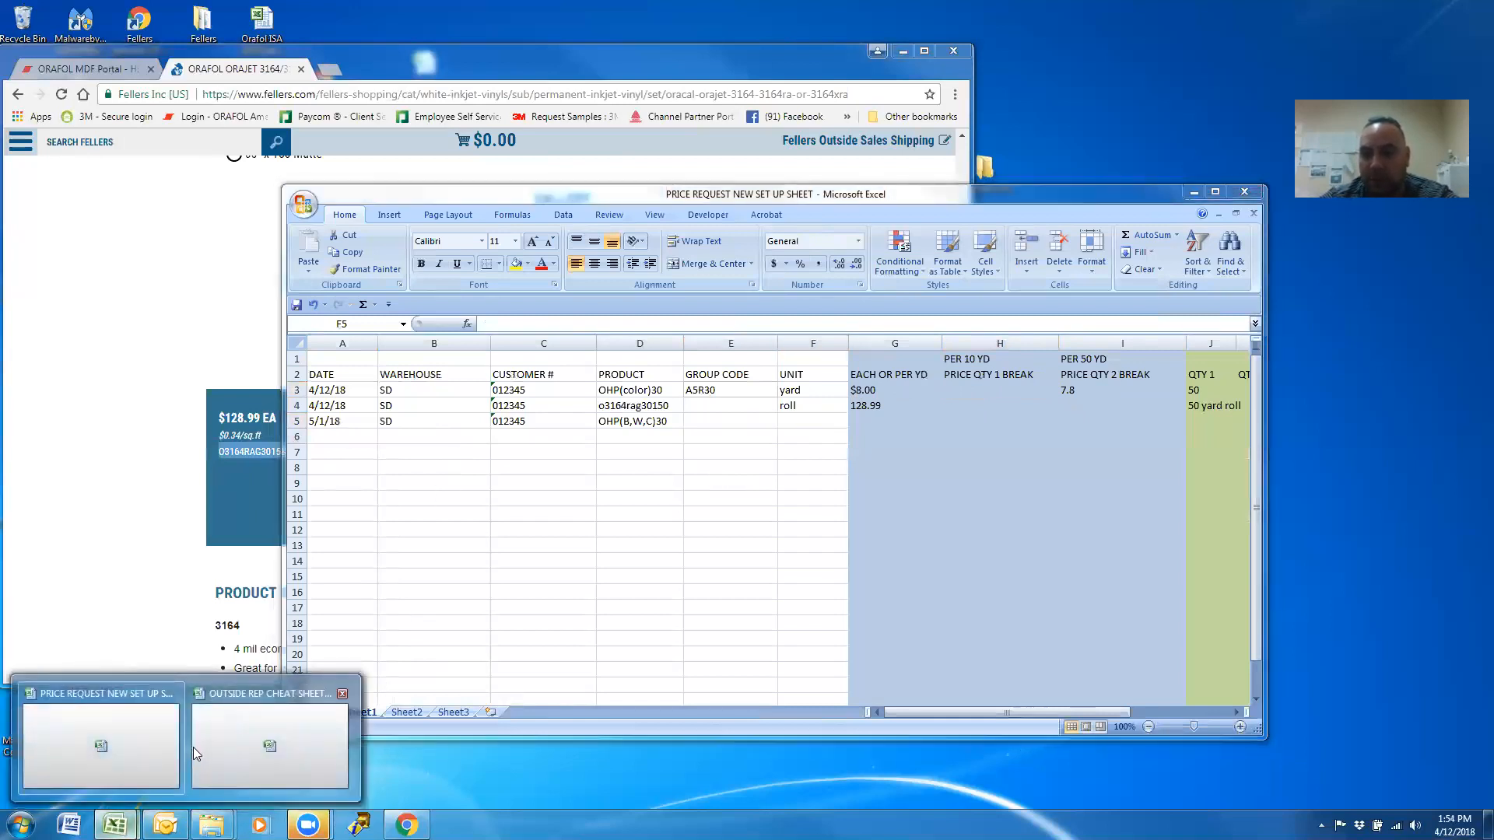
left_click(247, 752)
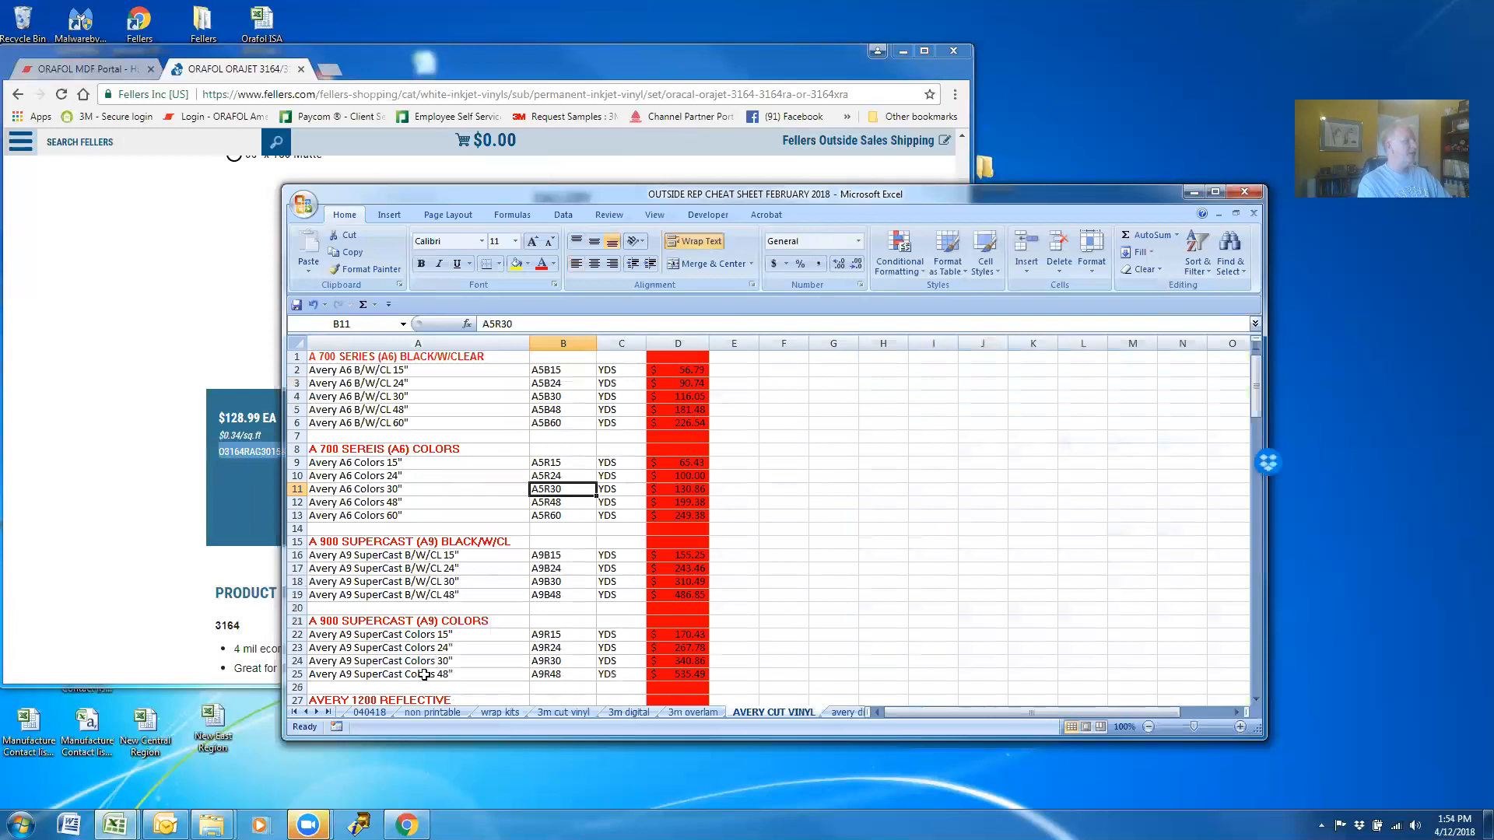
left_click(433, 712)
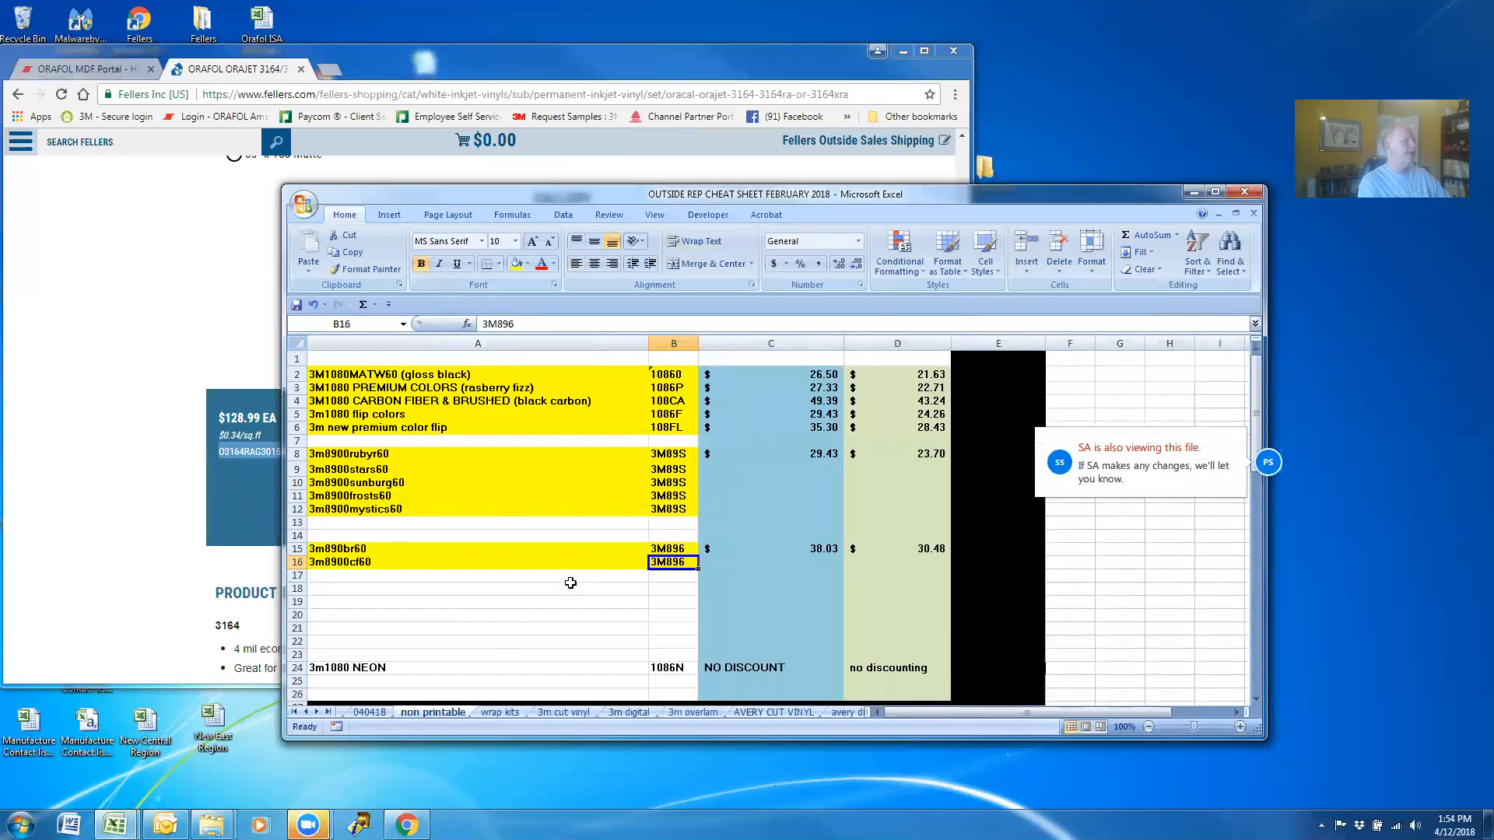
left_click(352, 375)
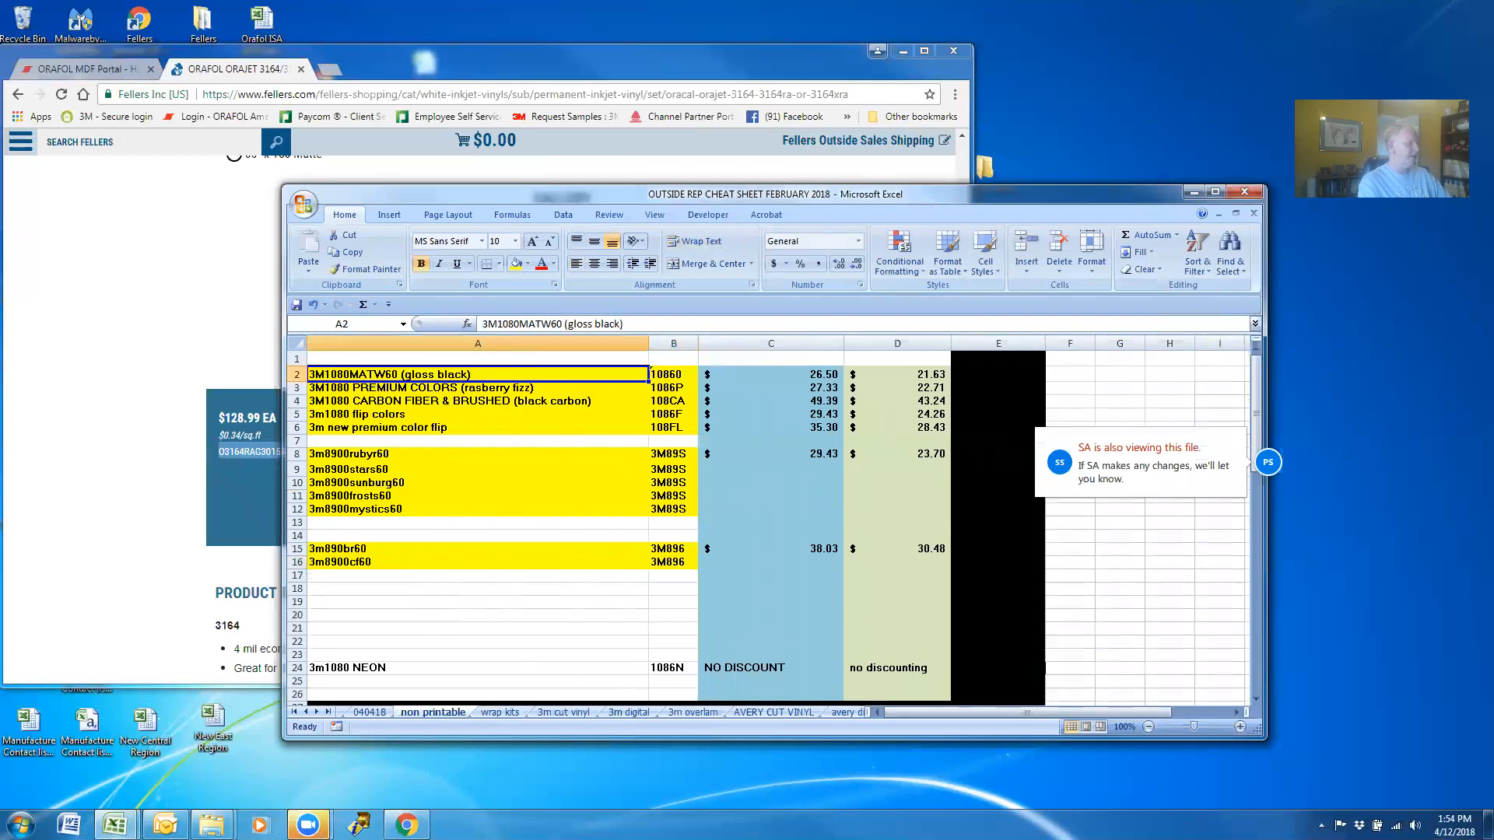
mouse_move(308, 824)
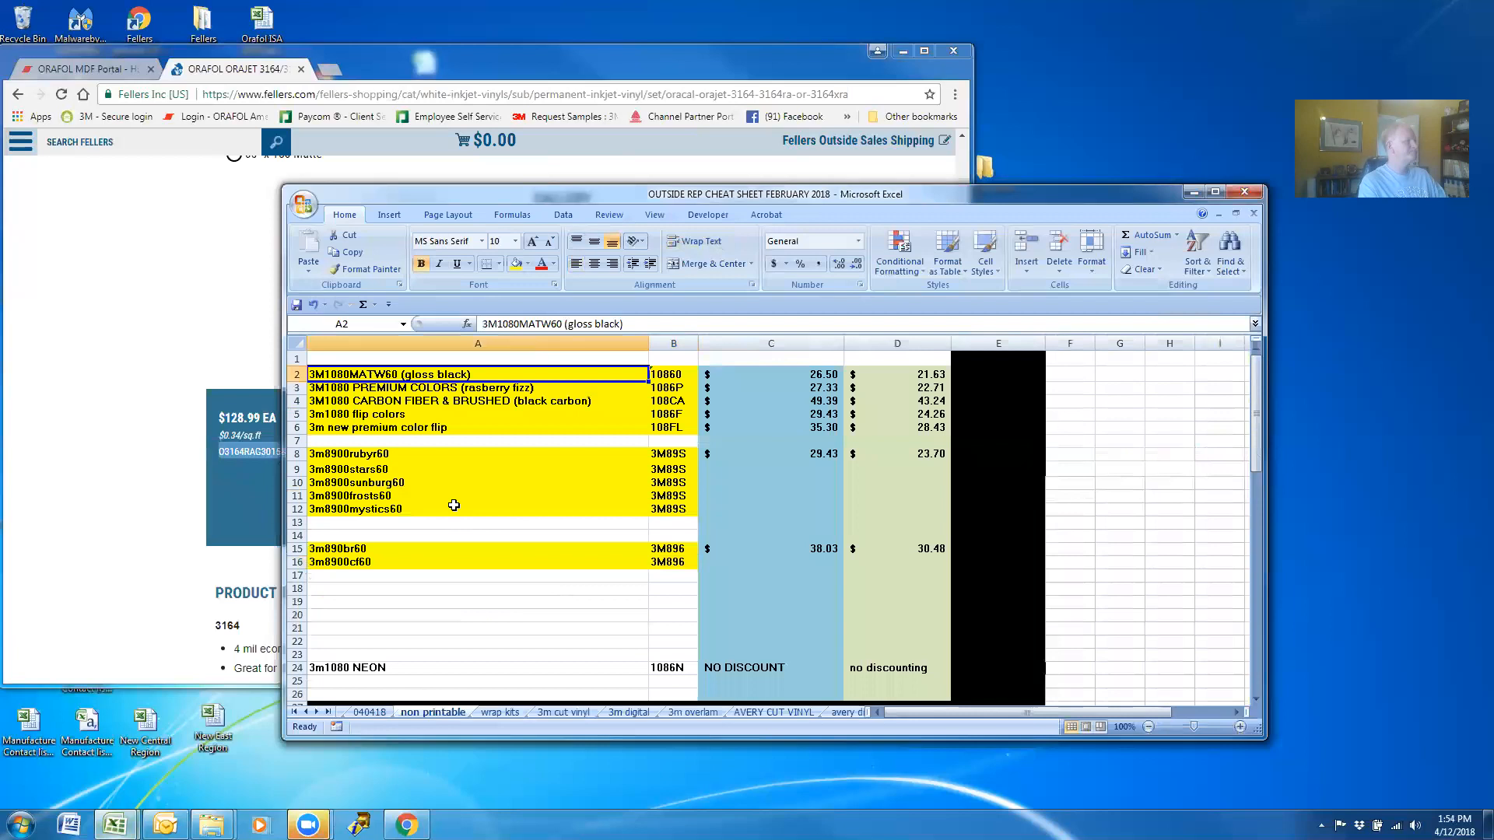
Look up the Fellers price of 3M 1080 Gloss Light Ivory 60" by 25 Yd Roll ($23.59/yard).
left_click(120, 311)
scroll(173, 283, "up", 6)
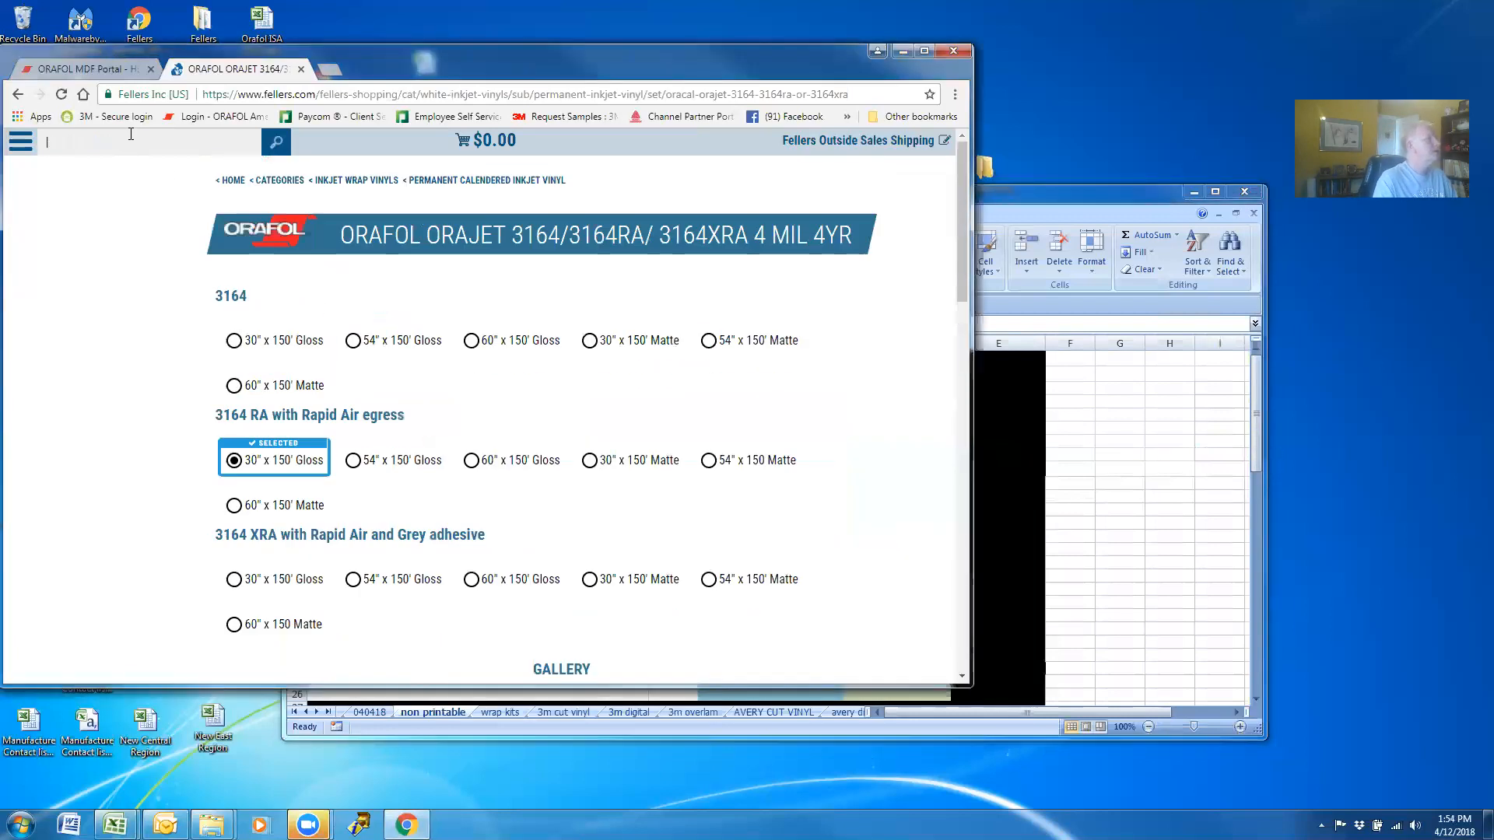
type("108")
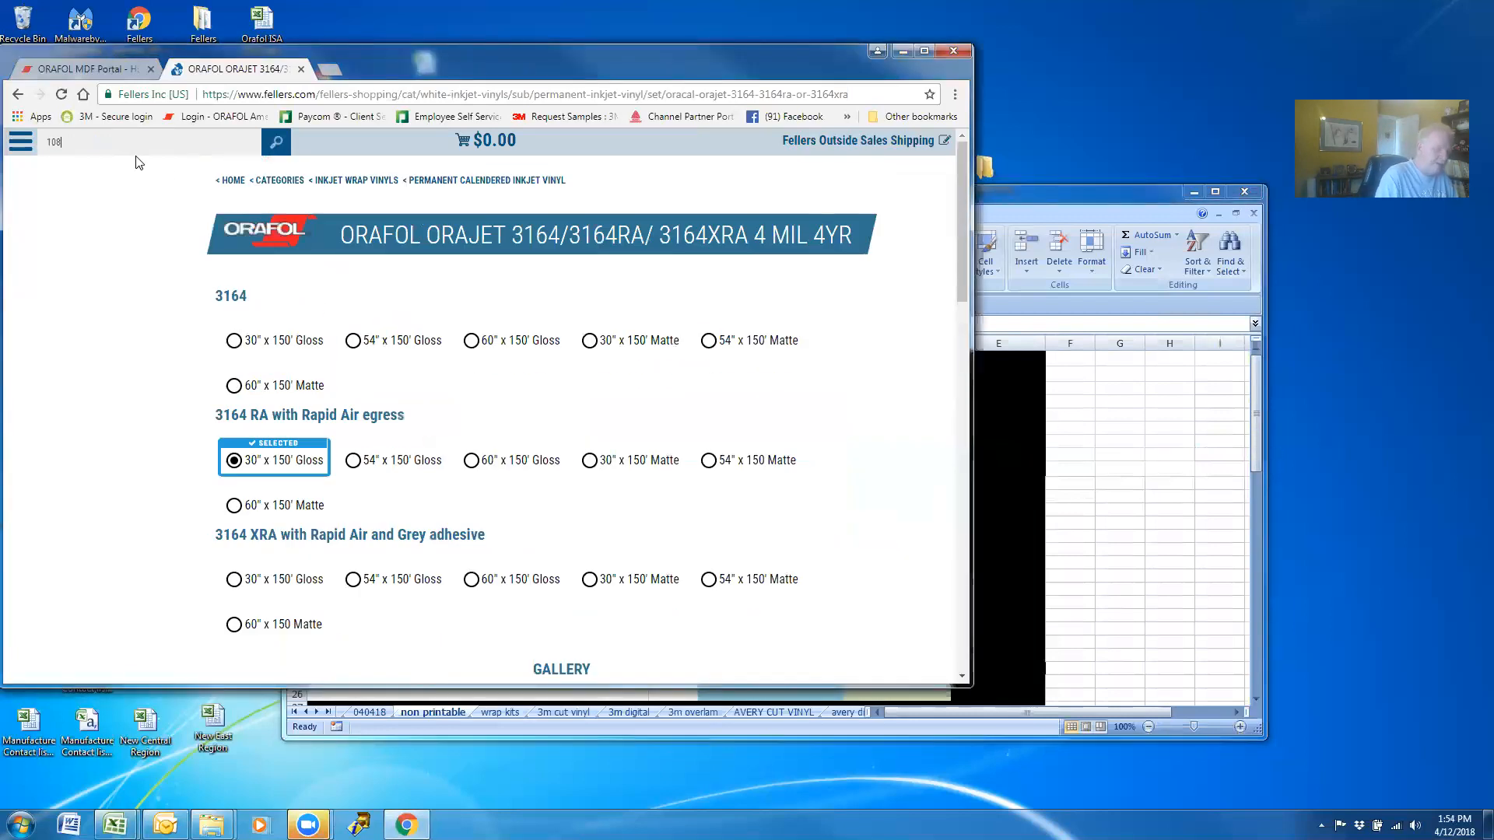
type("0")
left_click(314, 293)
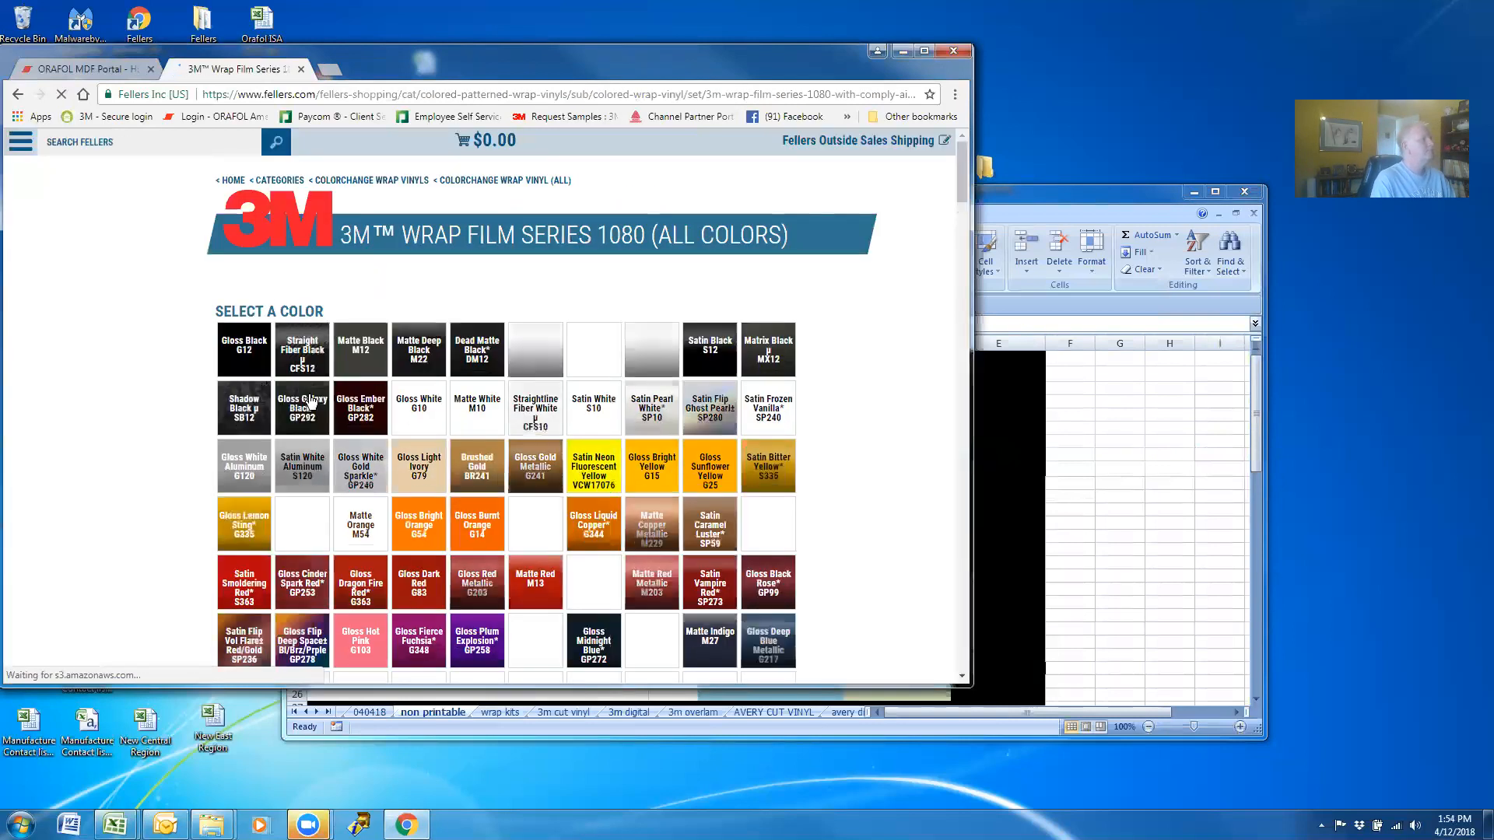
left_click(434, 475)
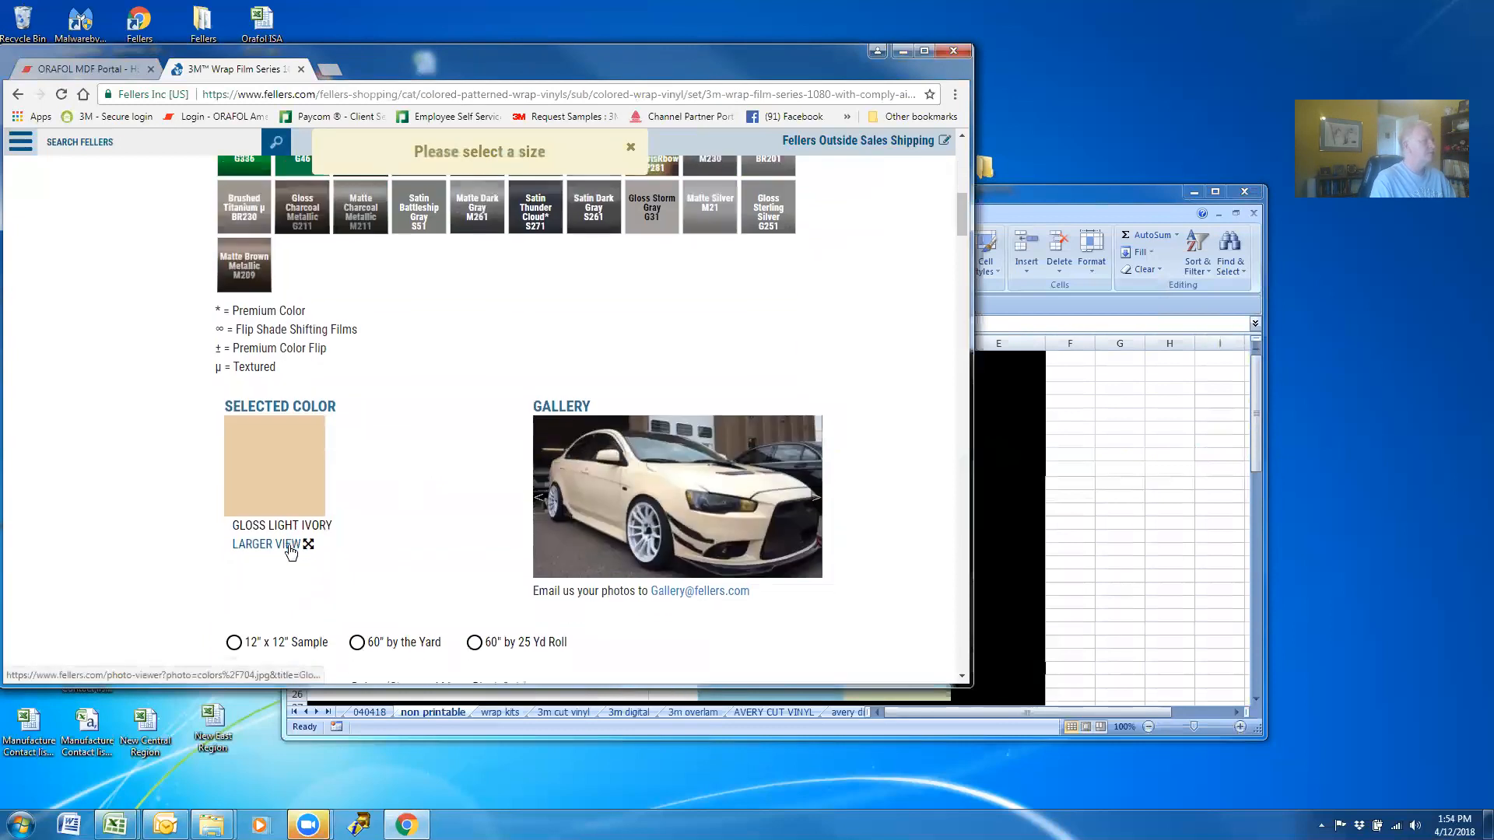
scroll(290, 551, "down", 4)
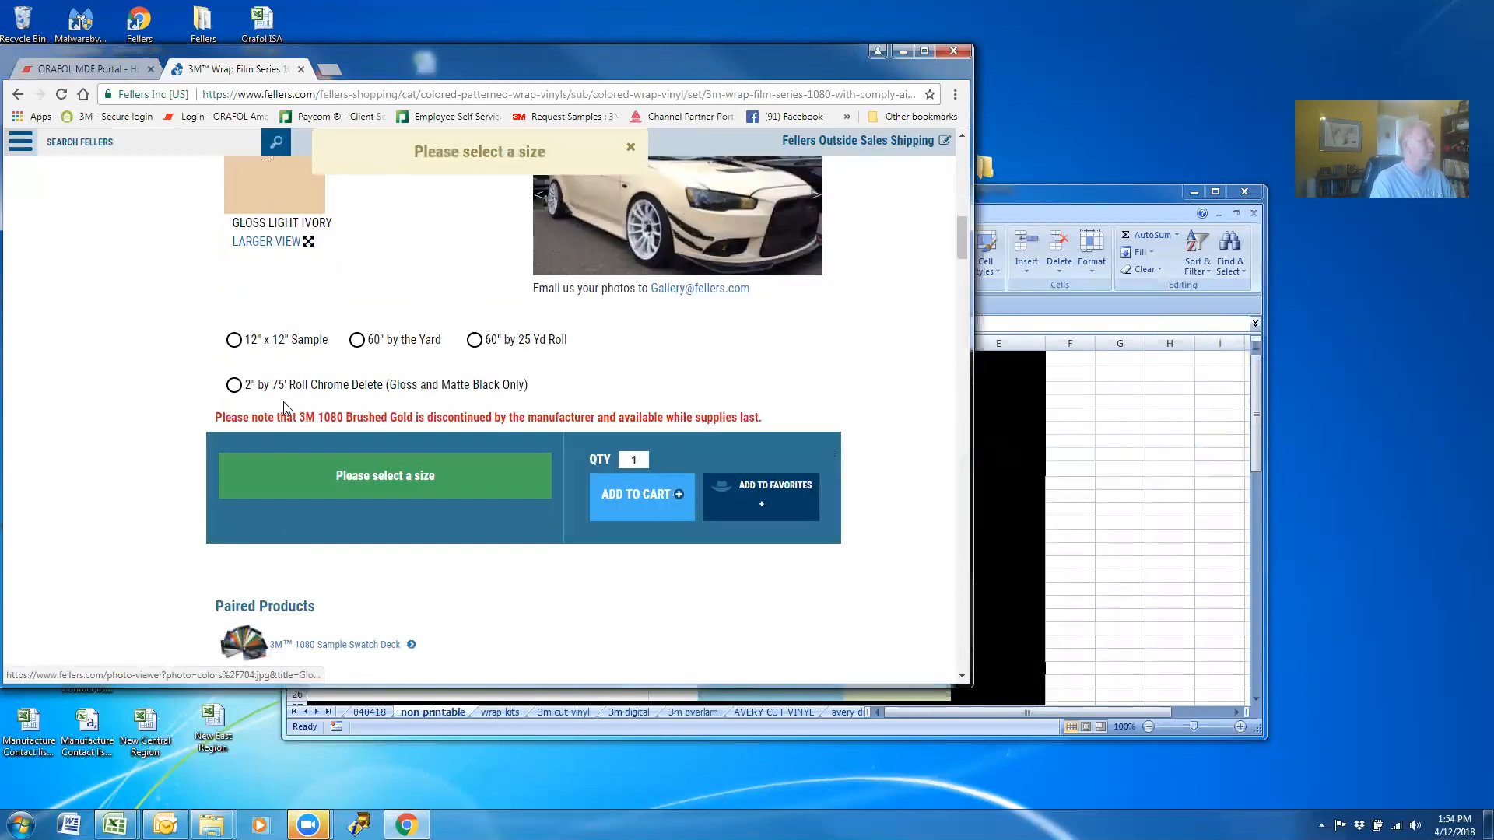
left_click(474, 341)
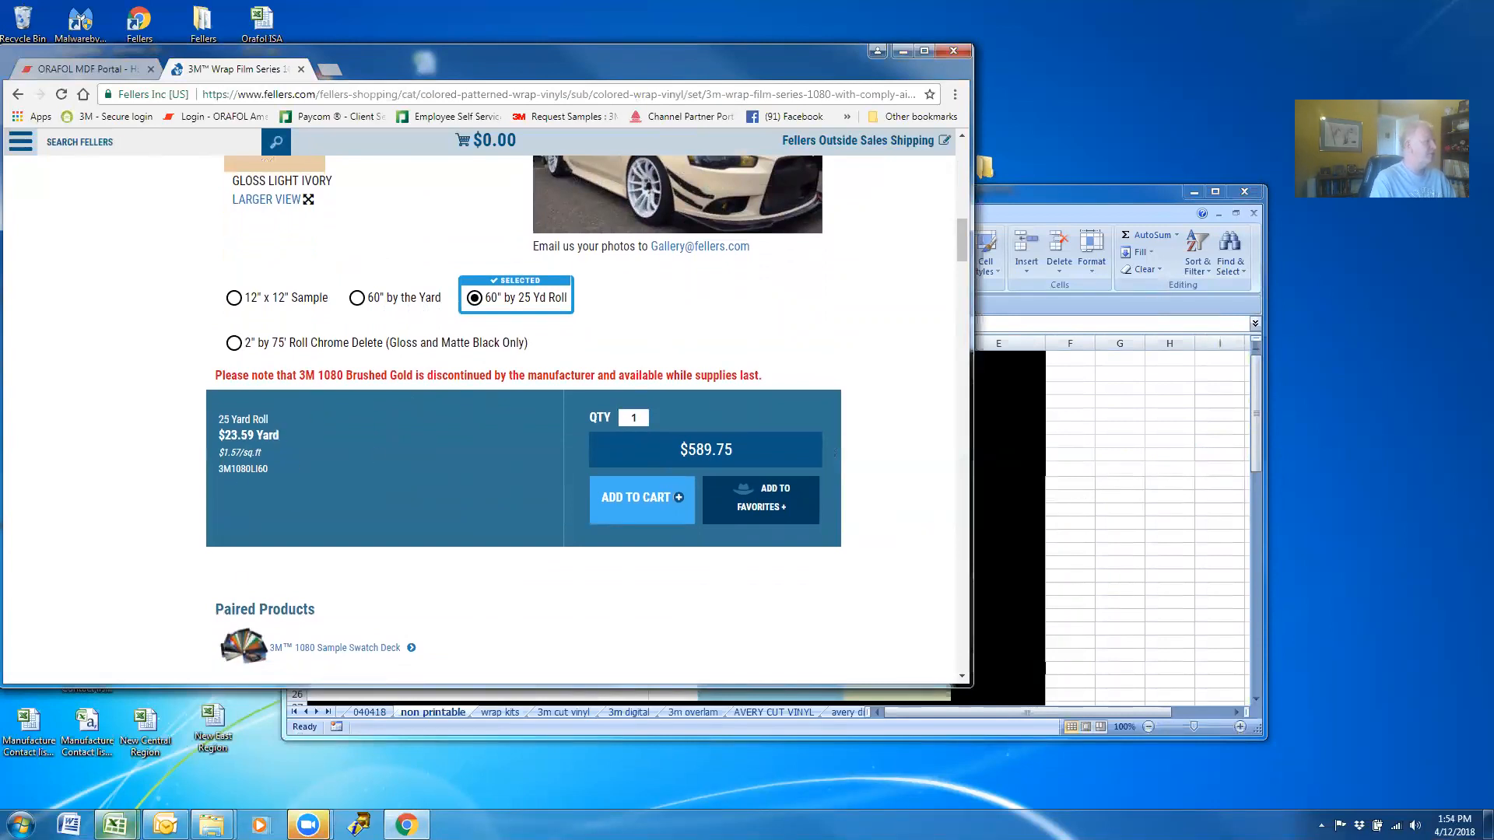
mouse_move(115, 824)
left_click(258, 740)
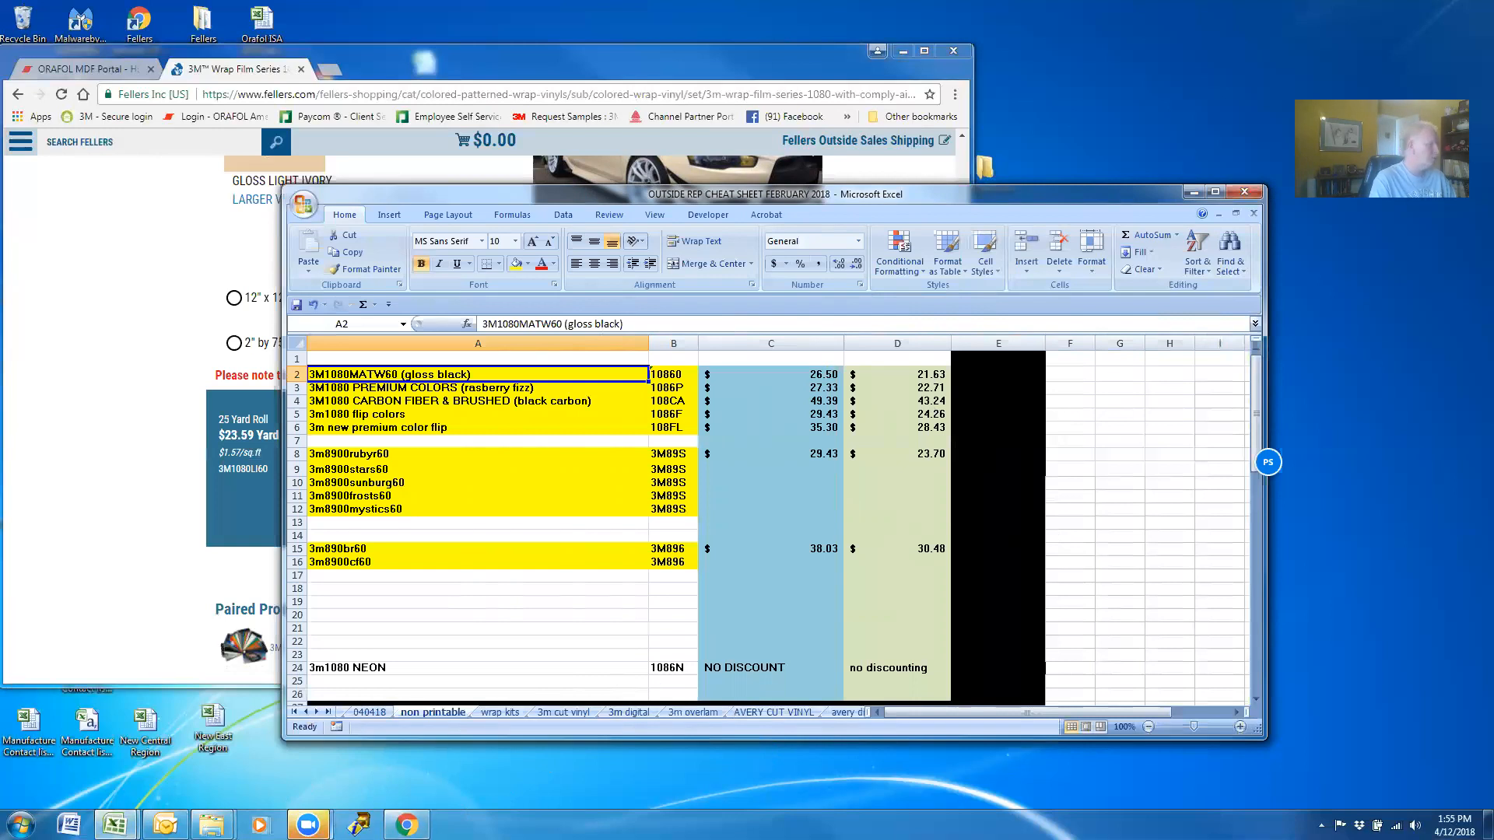
In the price request workbook, enter 25 in J5 and clear the stray text from F5.
mouse_move(114, 825)
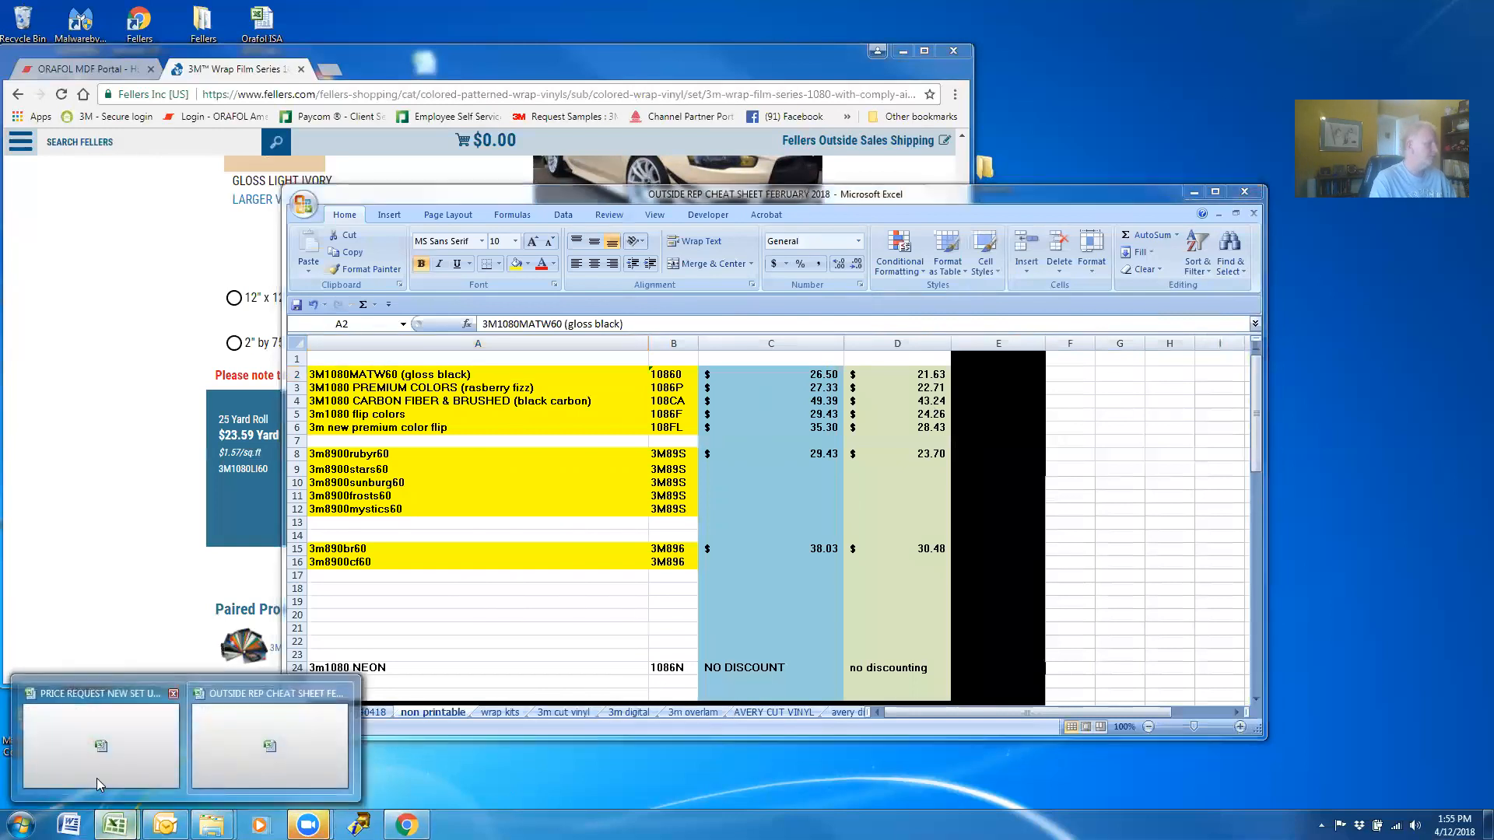
left_click(96, 778)
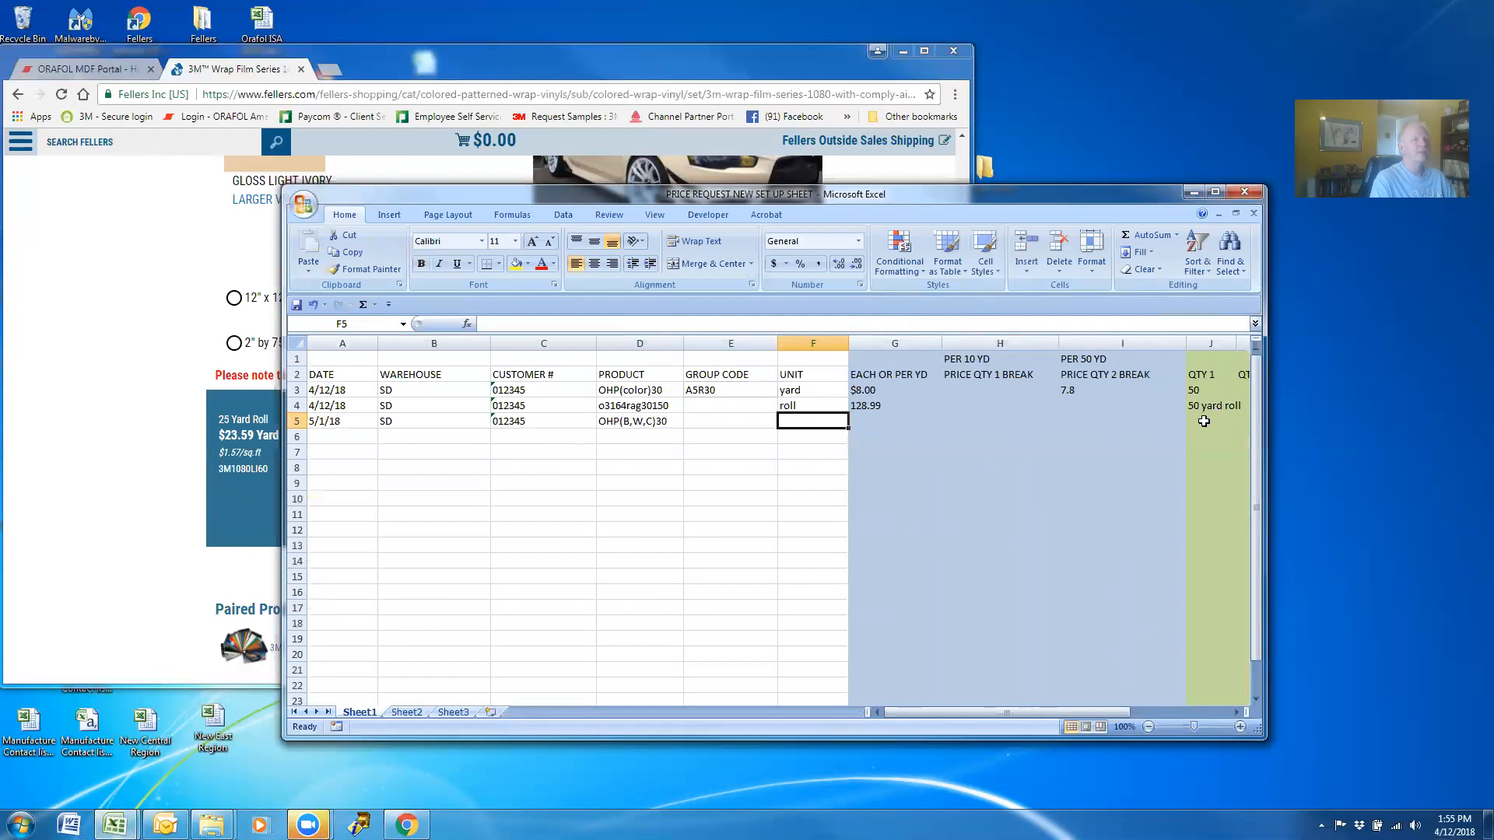
left_click(1203, 421)
type("25")
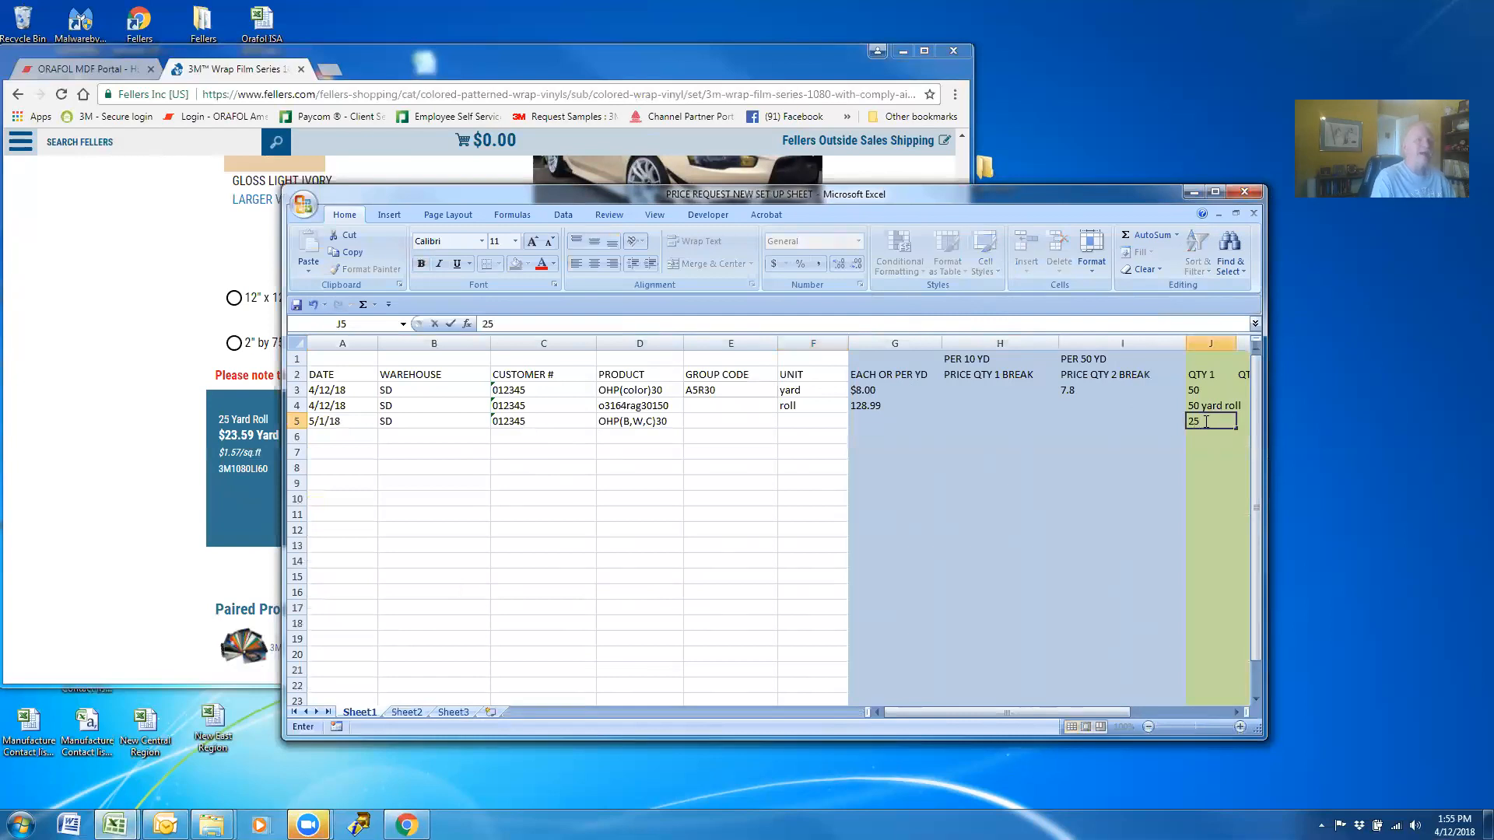
left_click(829, 423)
type("roo")
type("ll")
left_click_drag(814, 421, 774, 420)
key("BackSpace")
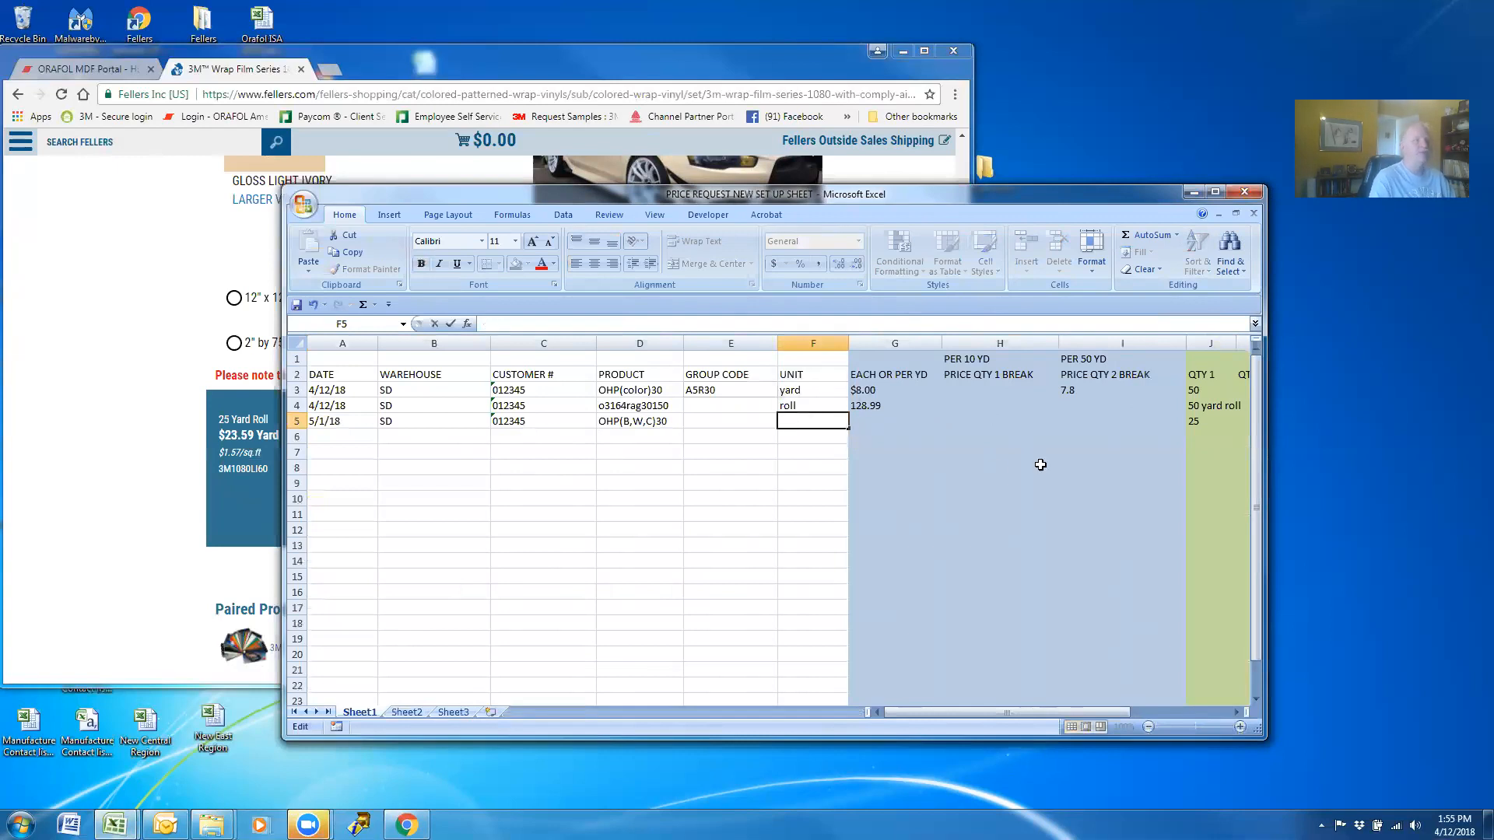
left_click(1205, 422)
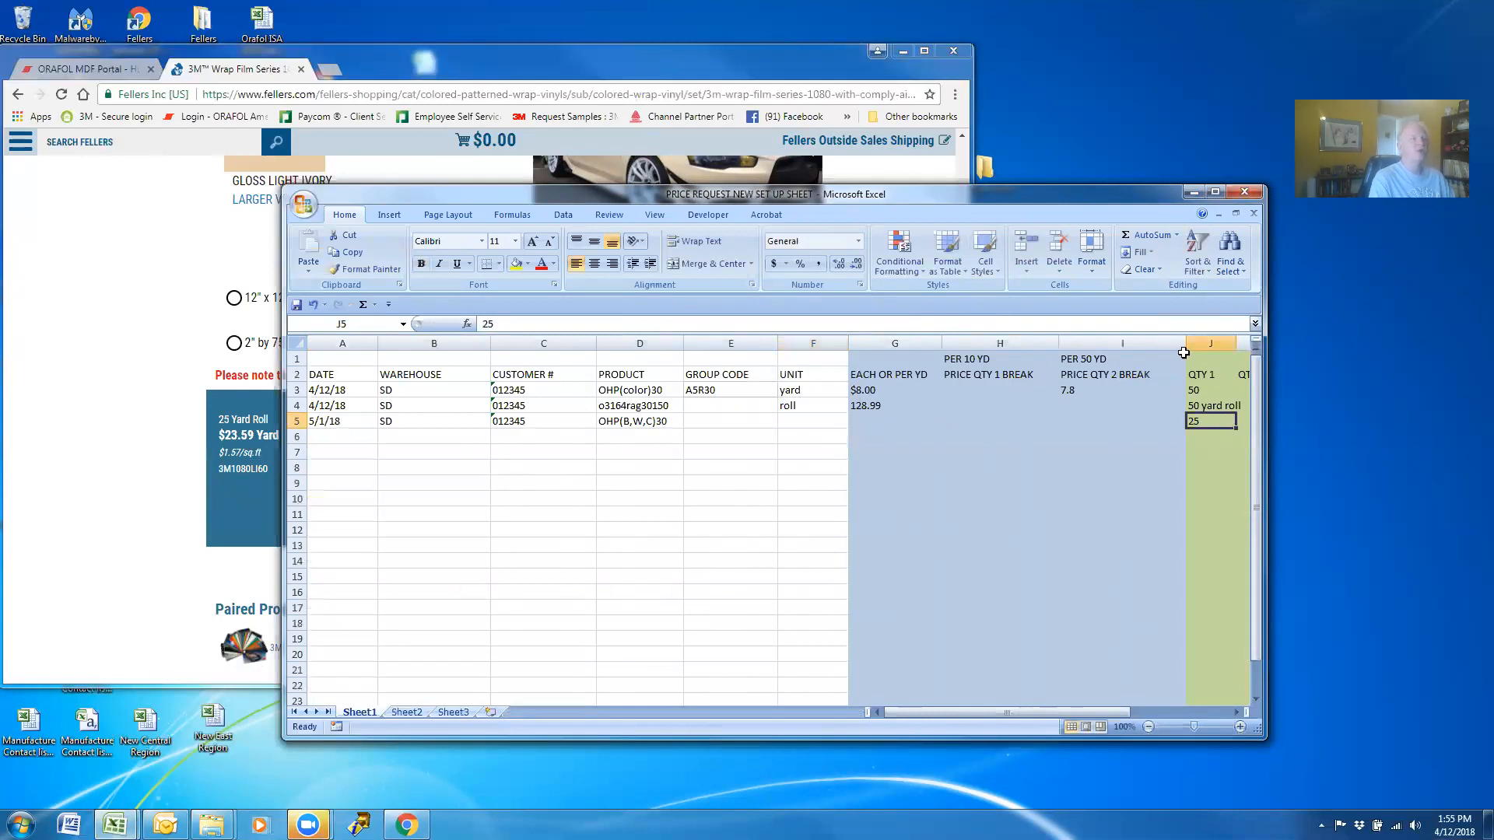
Extend J5's quantity to '25 yard roll'.
left_click(695, 326)
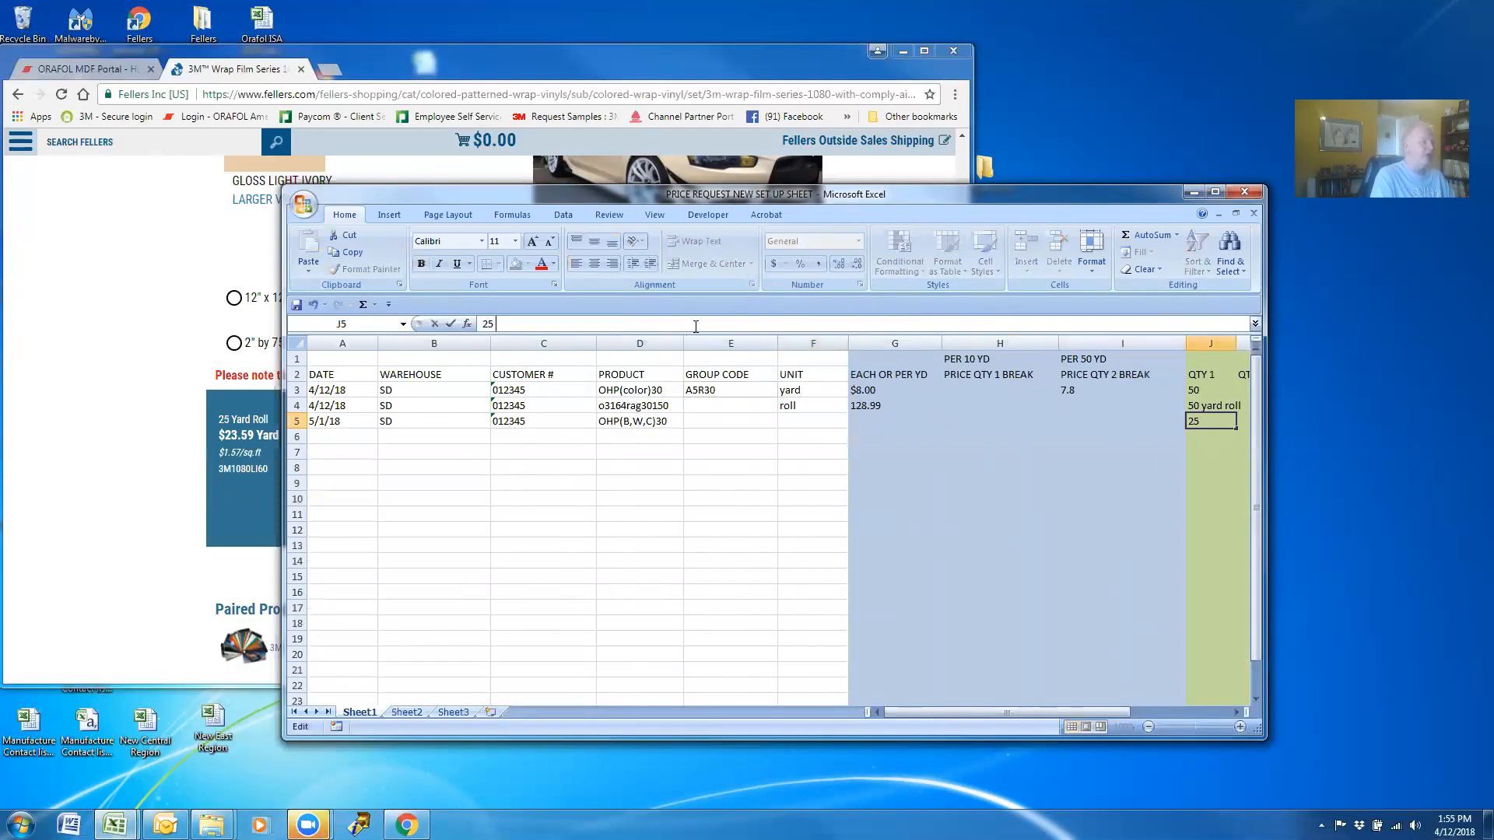
type("yard roll")
left_click(1072, 449)
left_click(1104, 421)
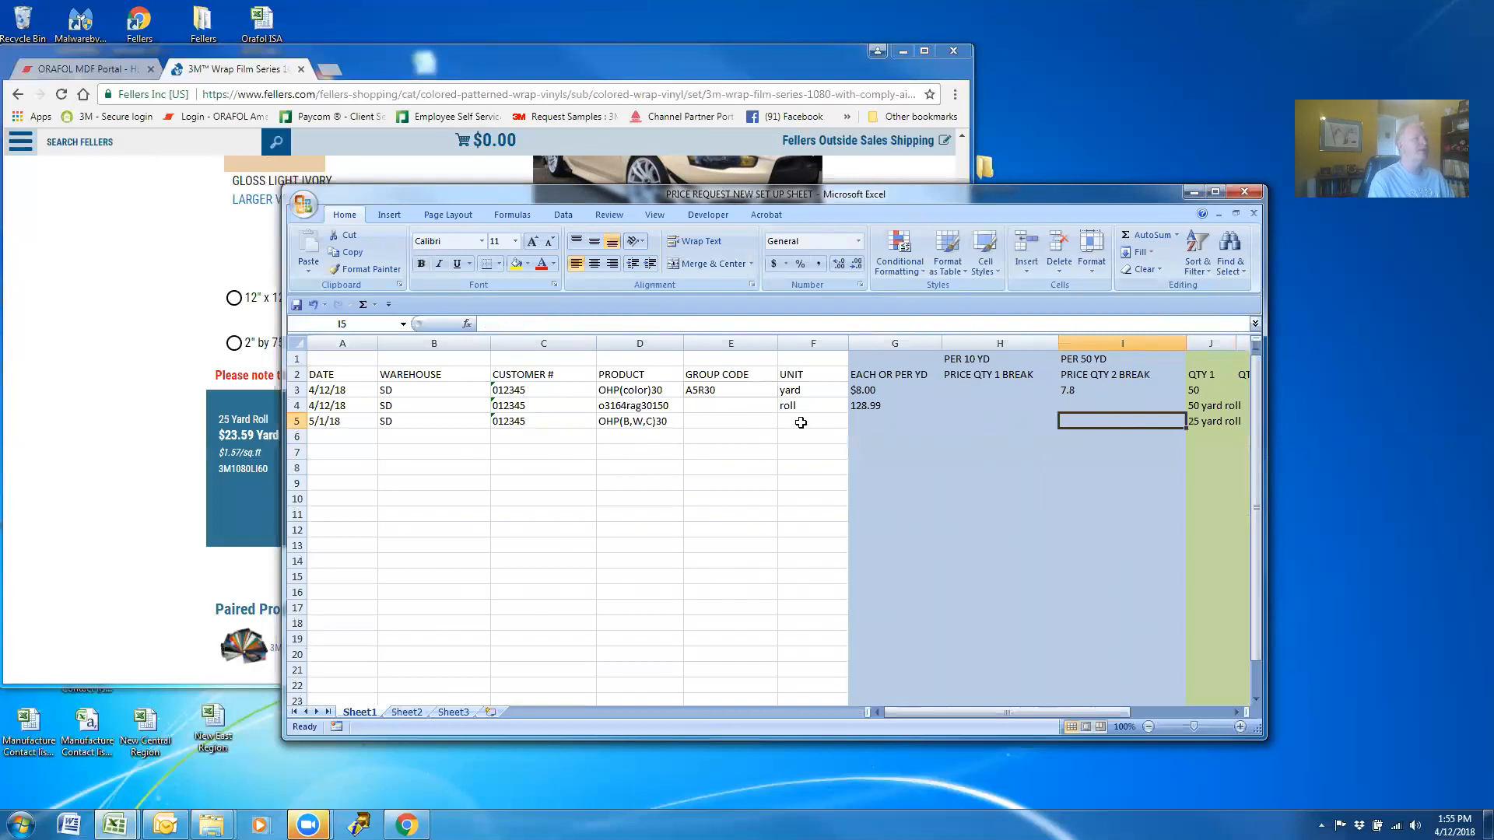
left_click(637, 422)
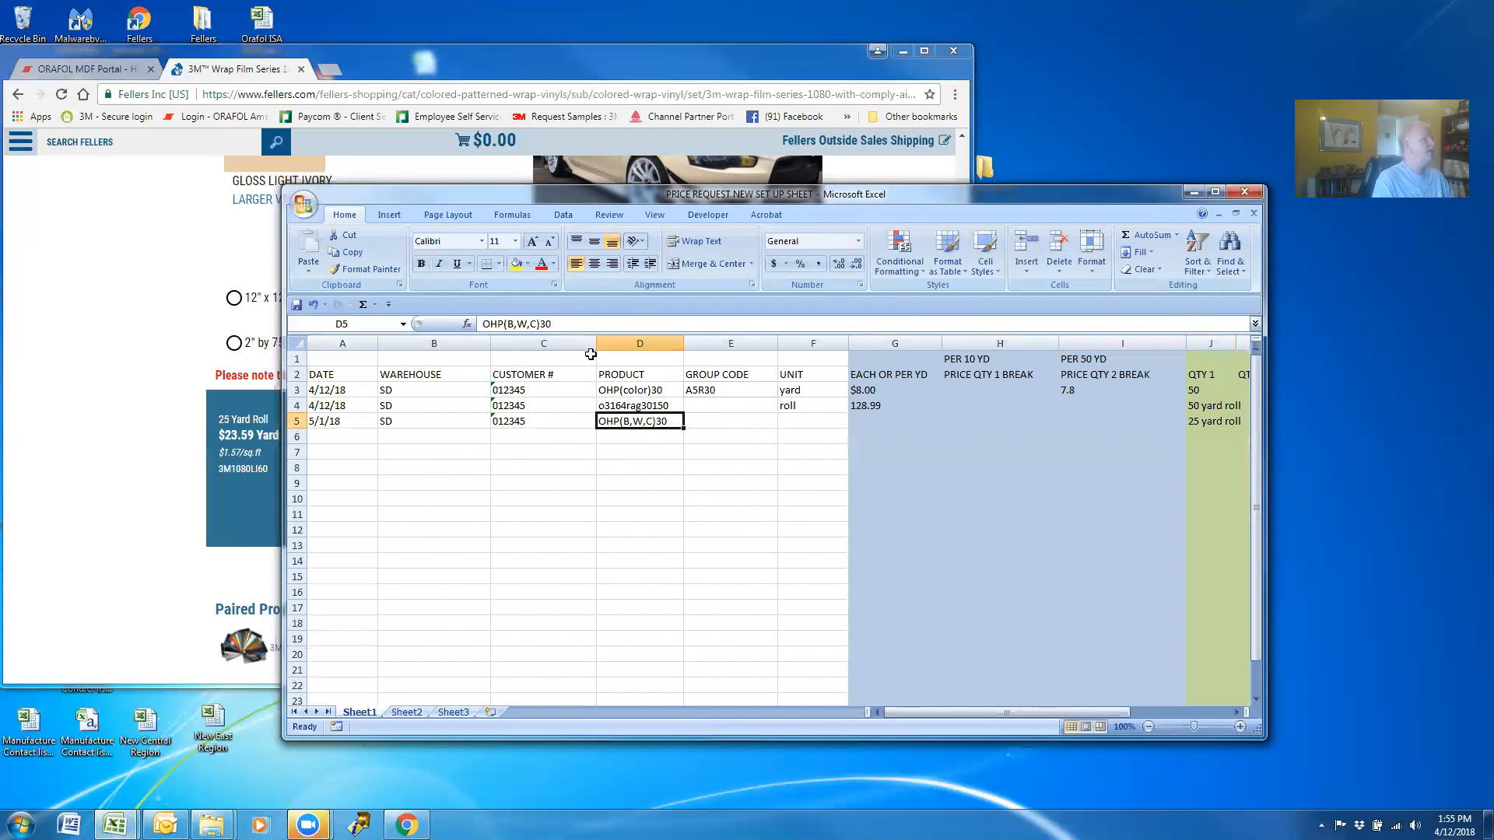
Enter product 3m1080(color)60 in D5 and unit yard/roll in F5.
type("3m1080(color)60")
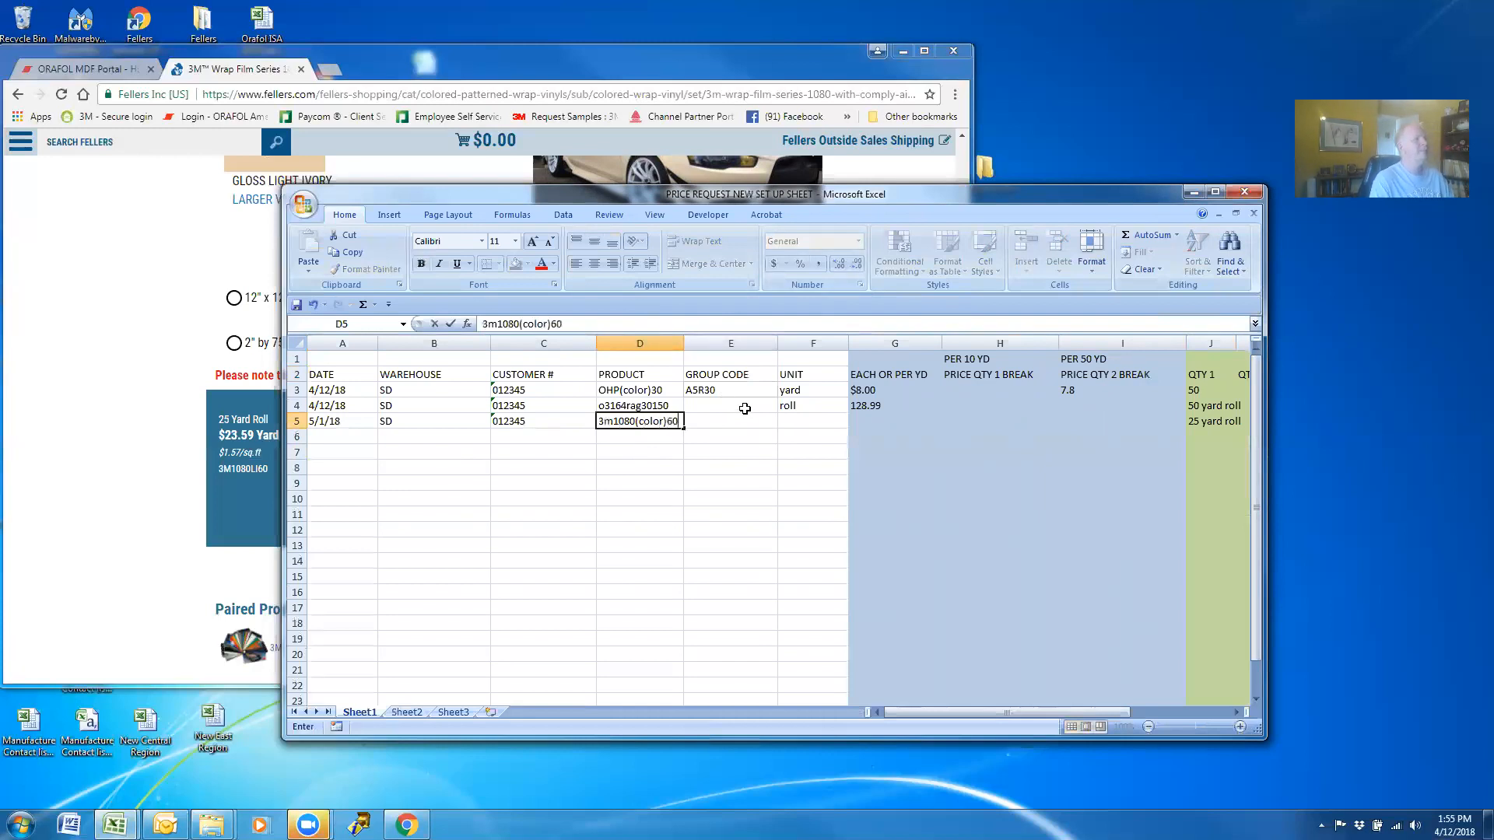
left_click(724, 423)
left_click(795, 423)
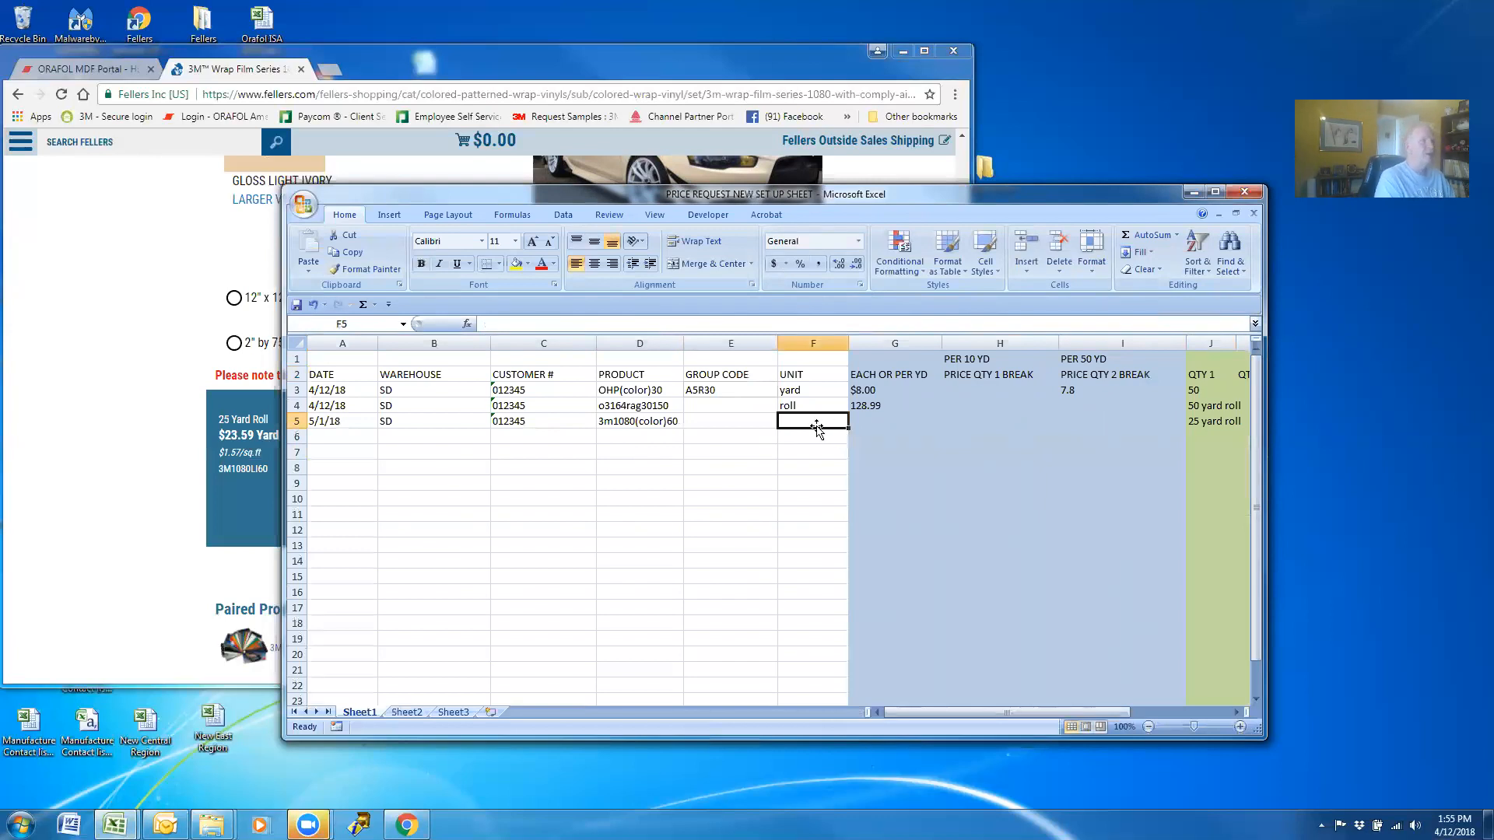
type("yard")
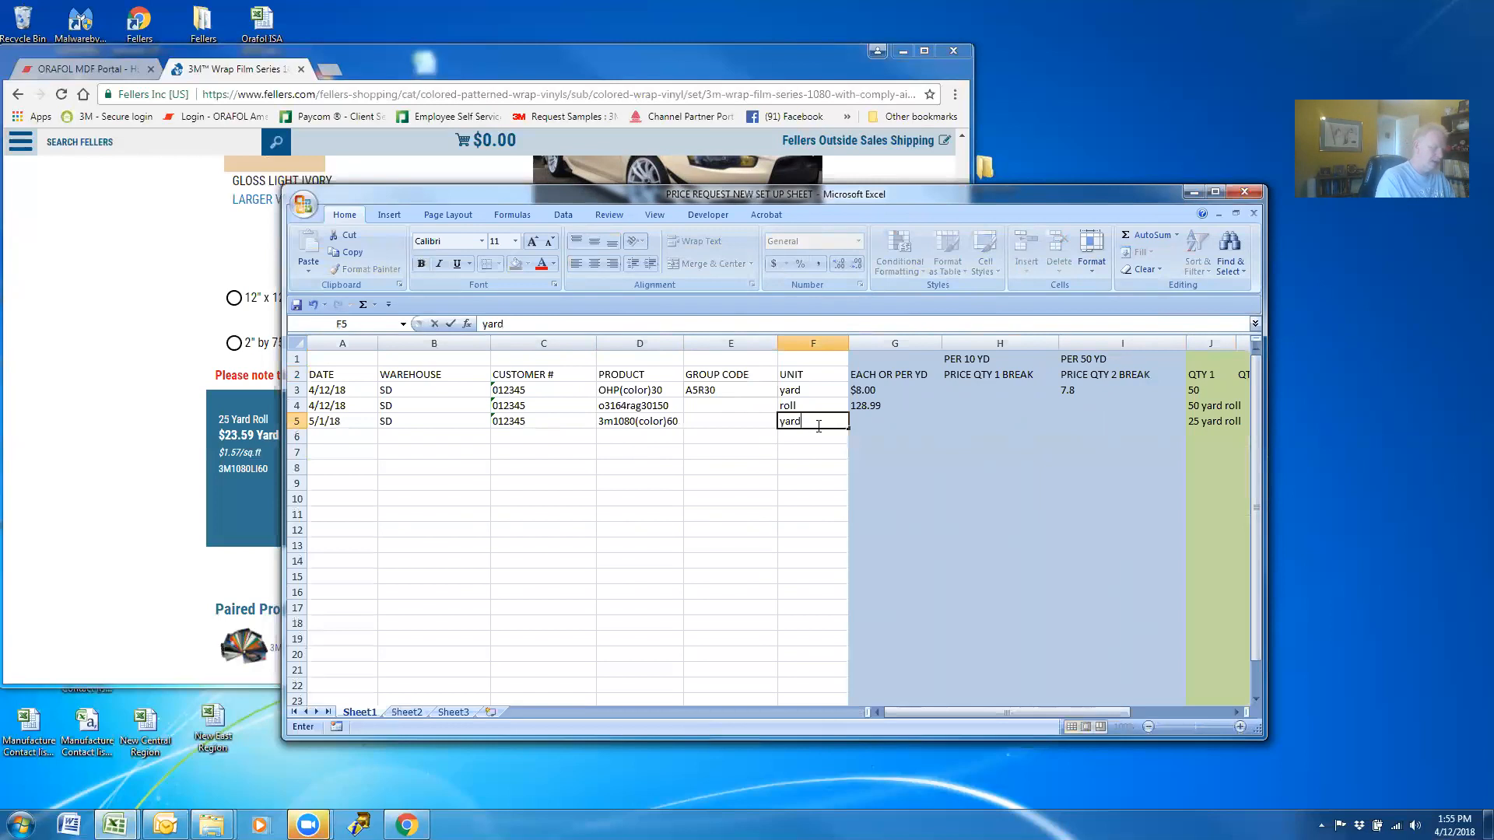
type("'rol")
type("l")
key("BackSpace")
key("BackSpace")
key("BackSpace")
key("BackSpace")
type("/roll")
key("Tab")
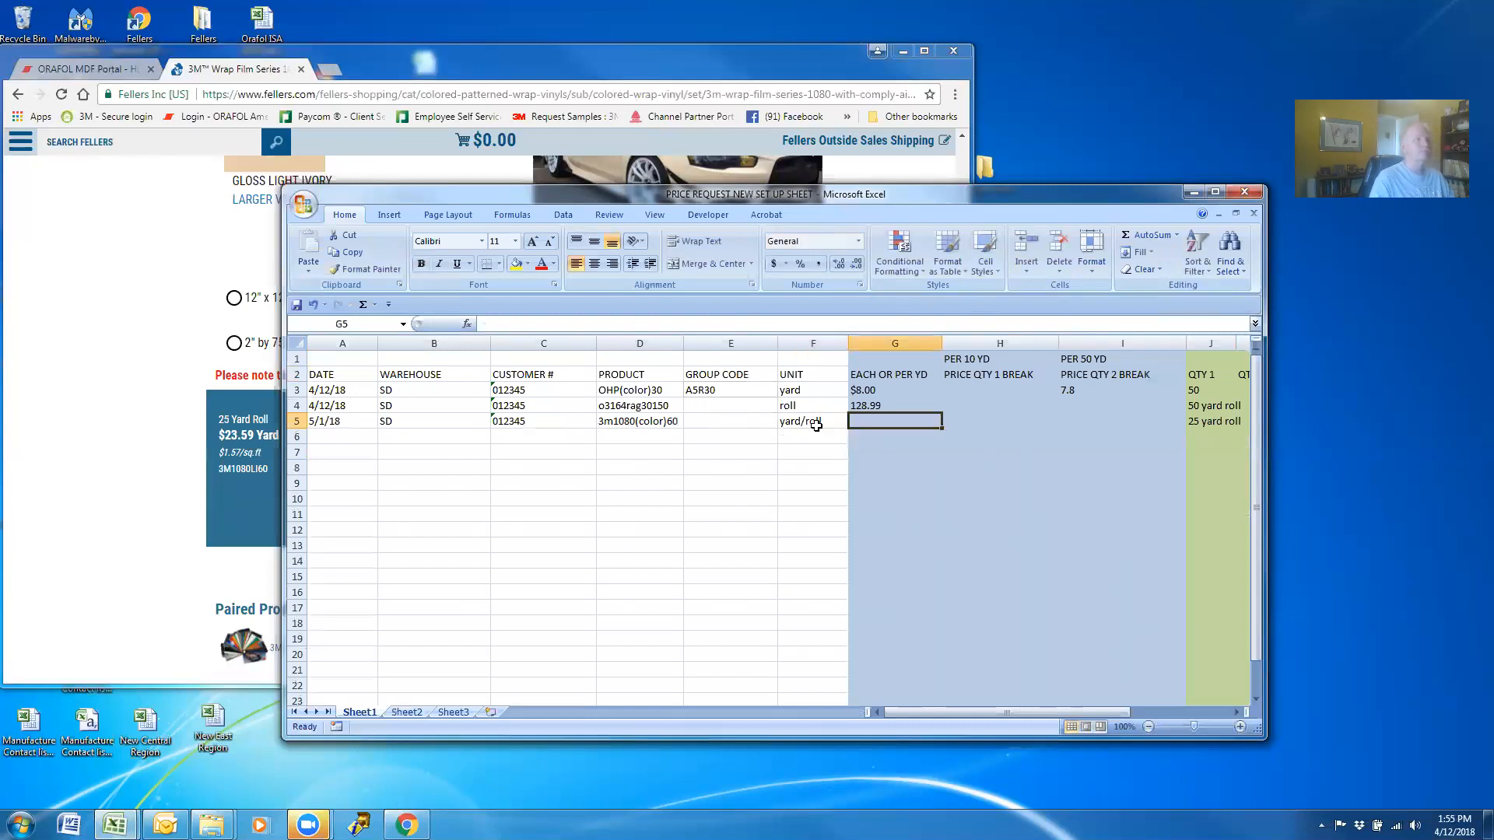
Enter price 26.5 in G5 and 21.63 in I5, checking the cheat sheet prices.
type("26.")
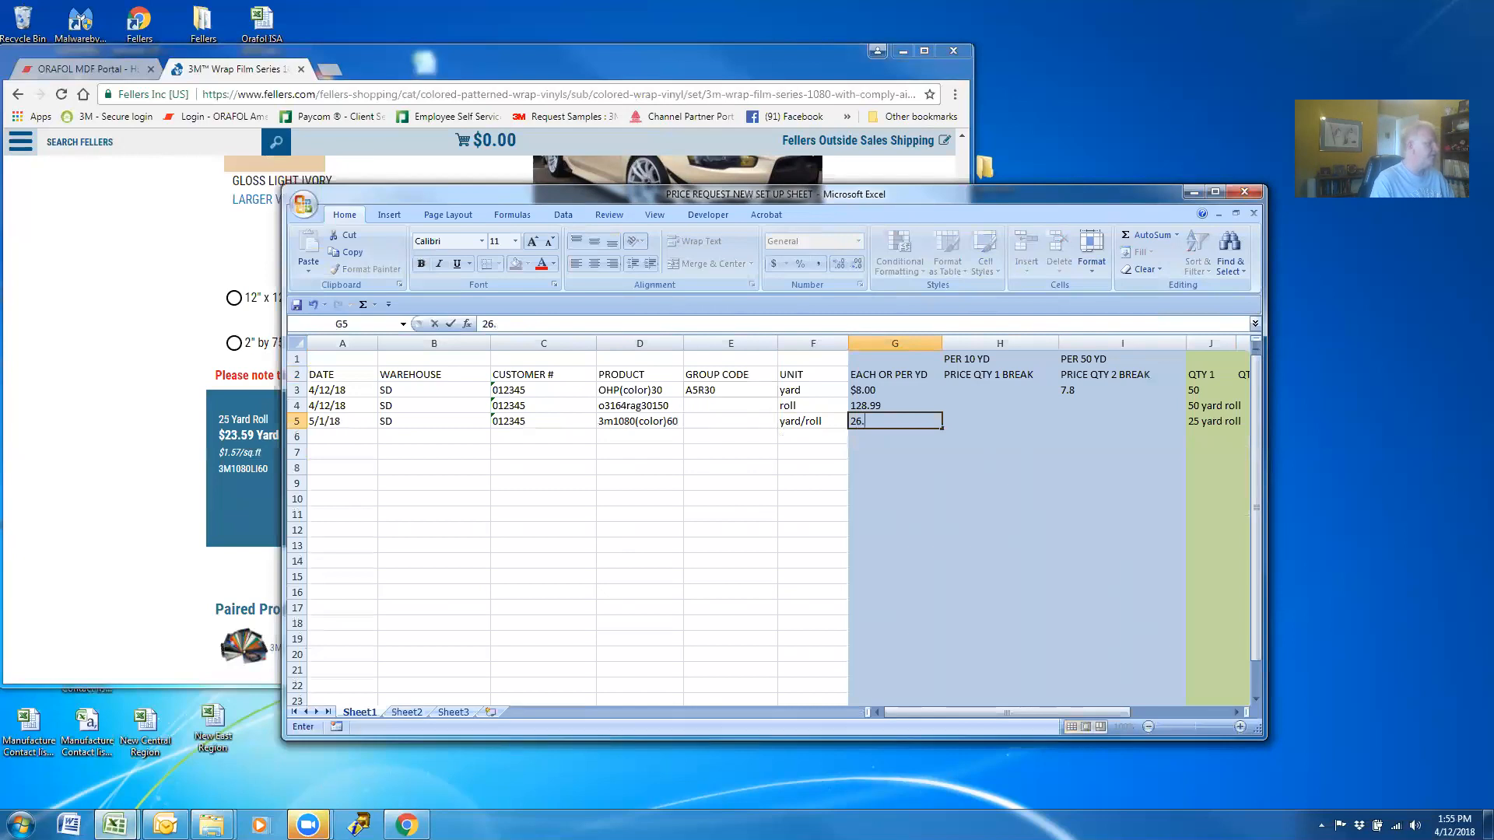
mouse_move(115, 823)
left_click(115, 764)
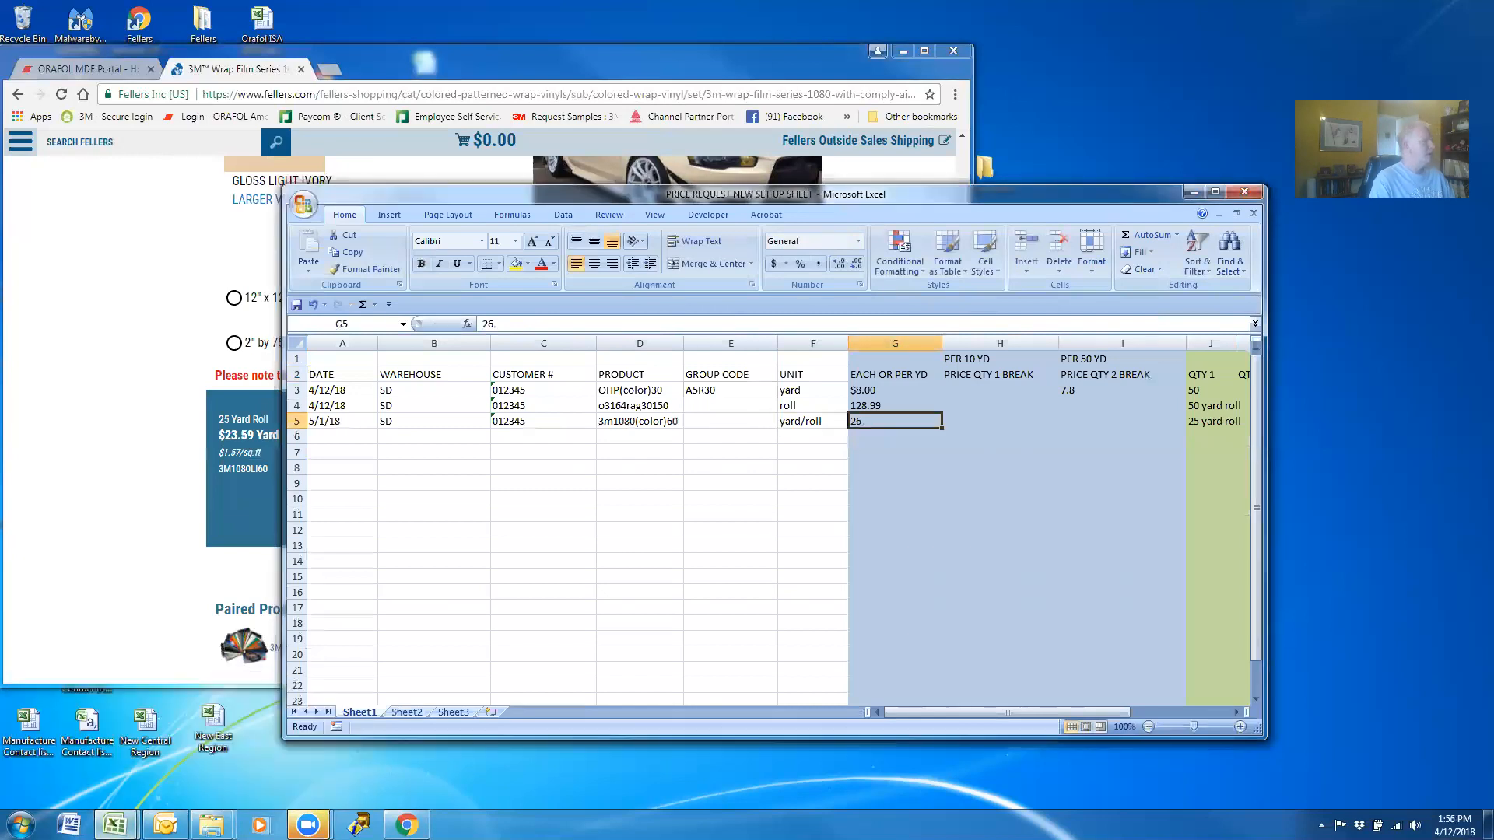
left_click(261, 761)
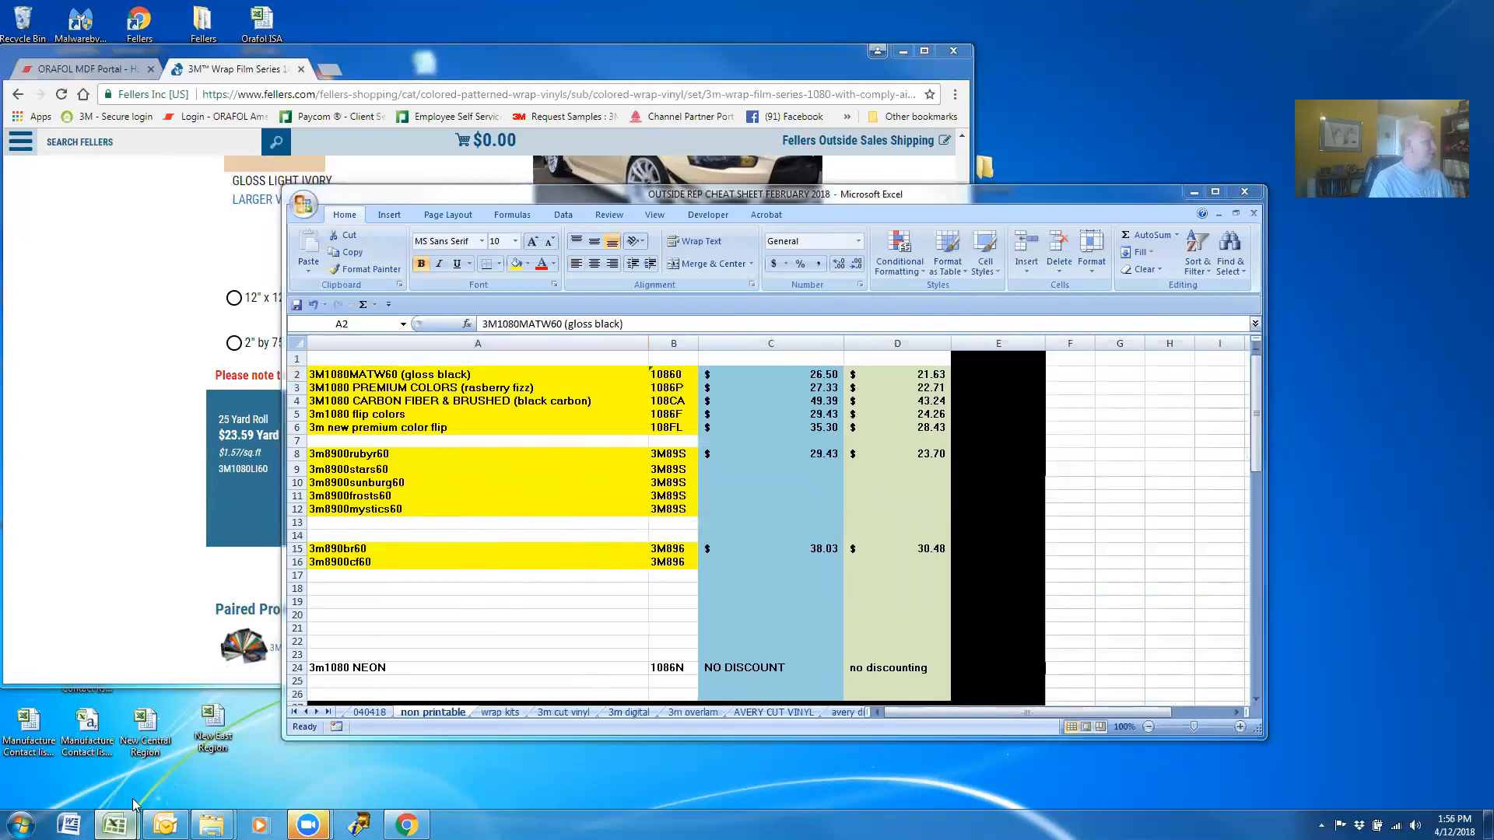
mouse_move(115, 823)
left_click(115, 764)
left_click(890, 324)
type(".5")
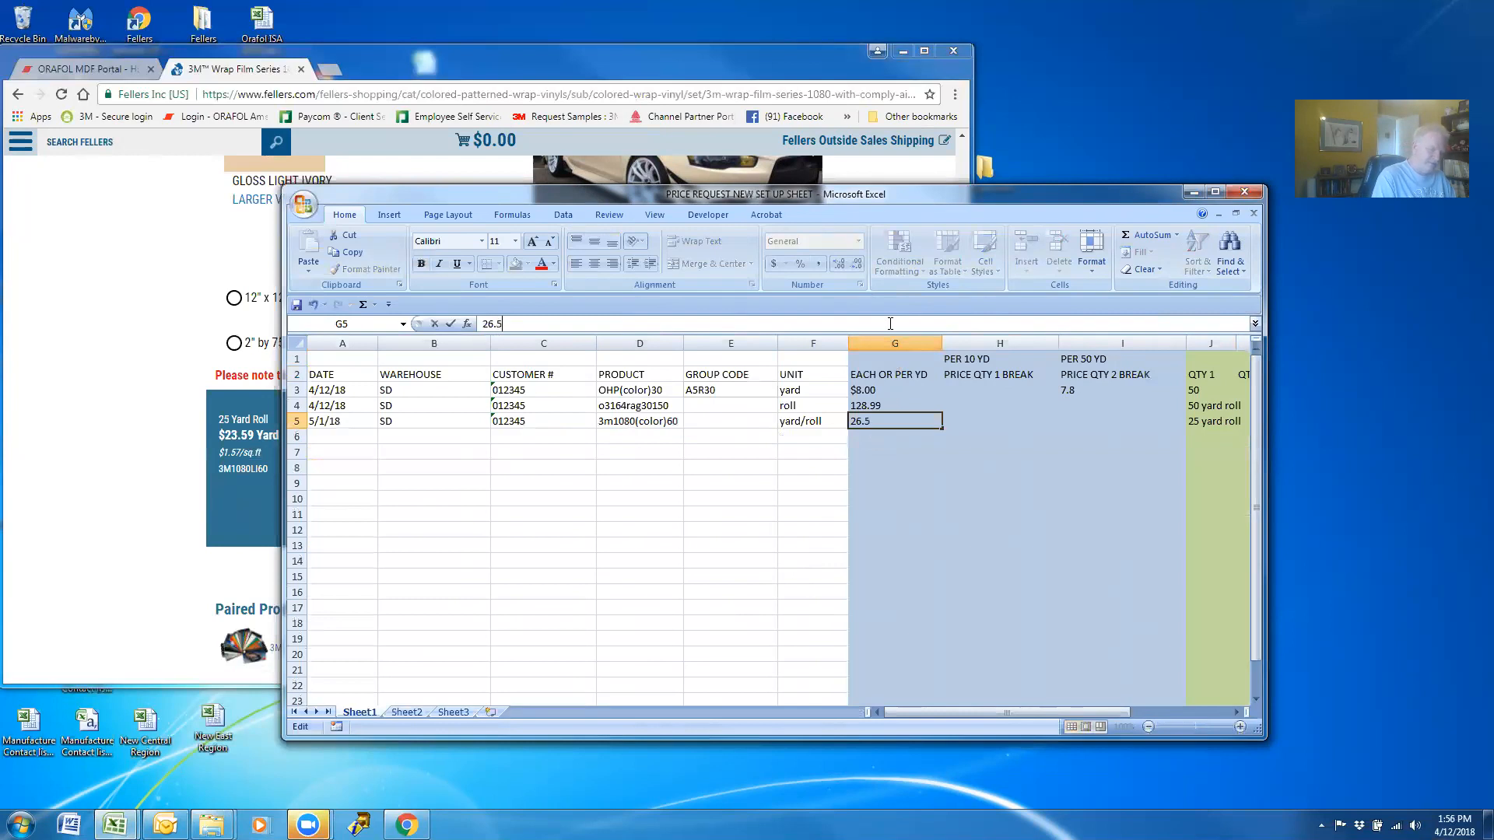
key("Tab")
key("Tab")
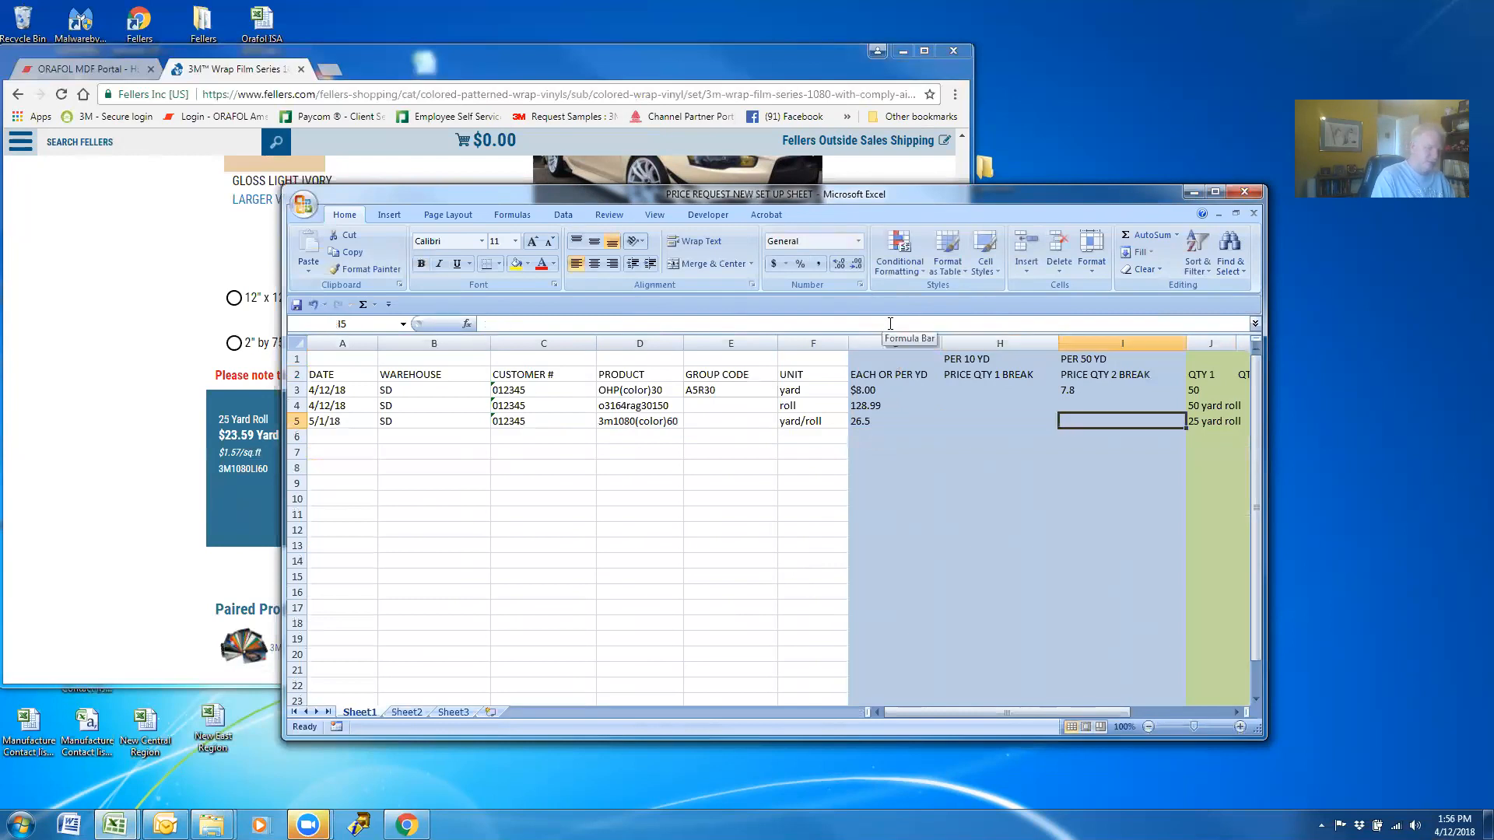
type("21.63")
key("Return")
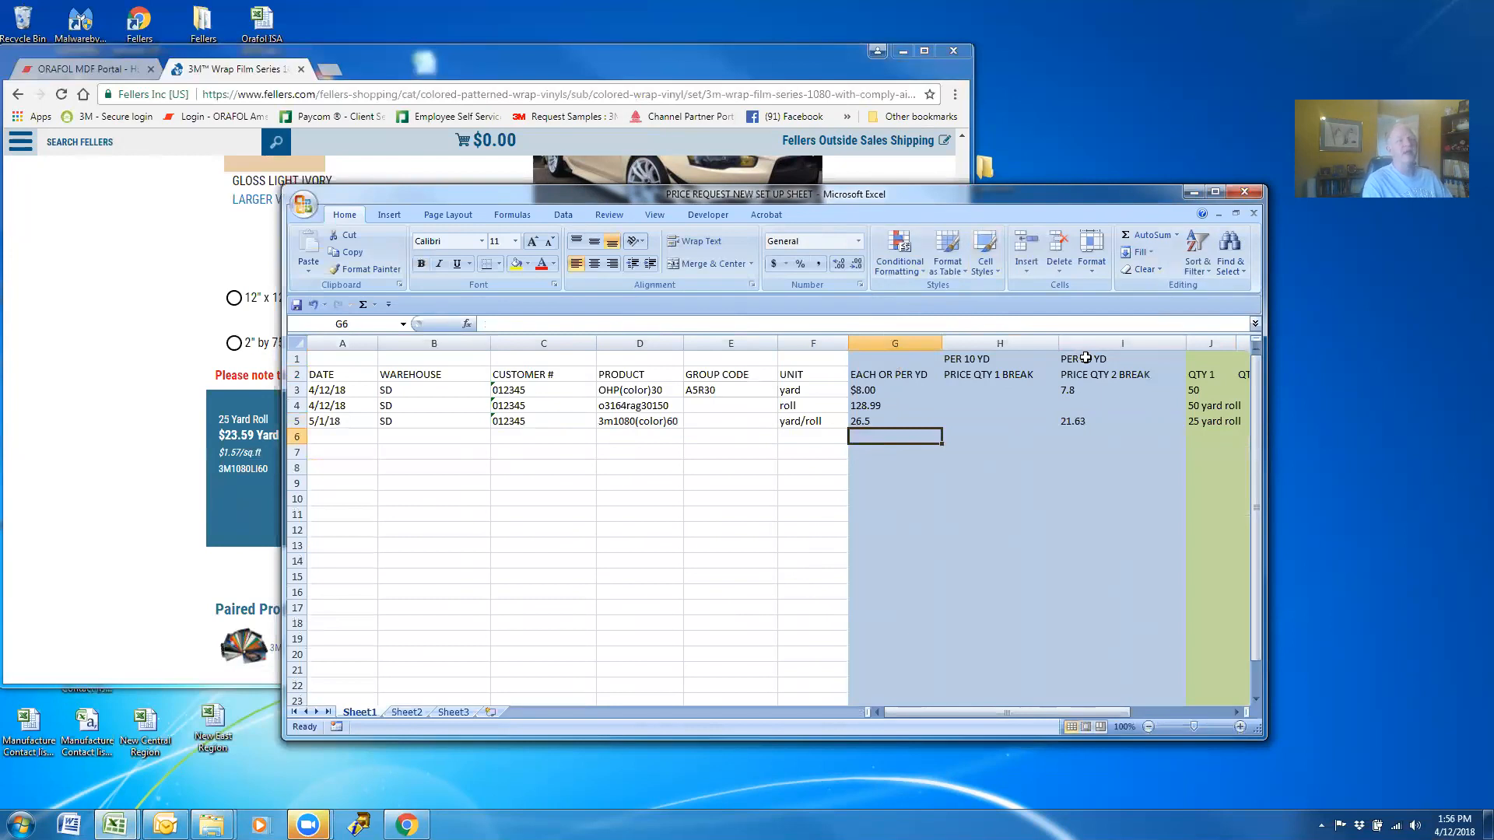
left_click(1202, 421)
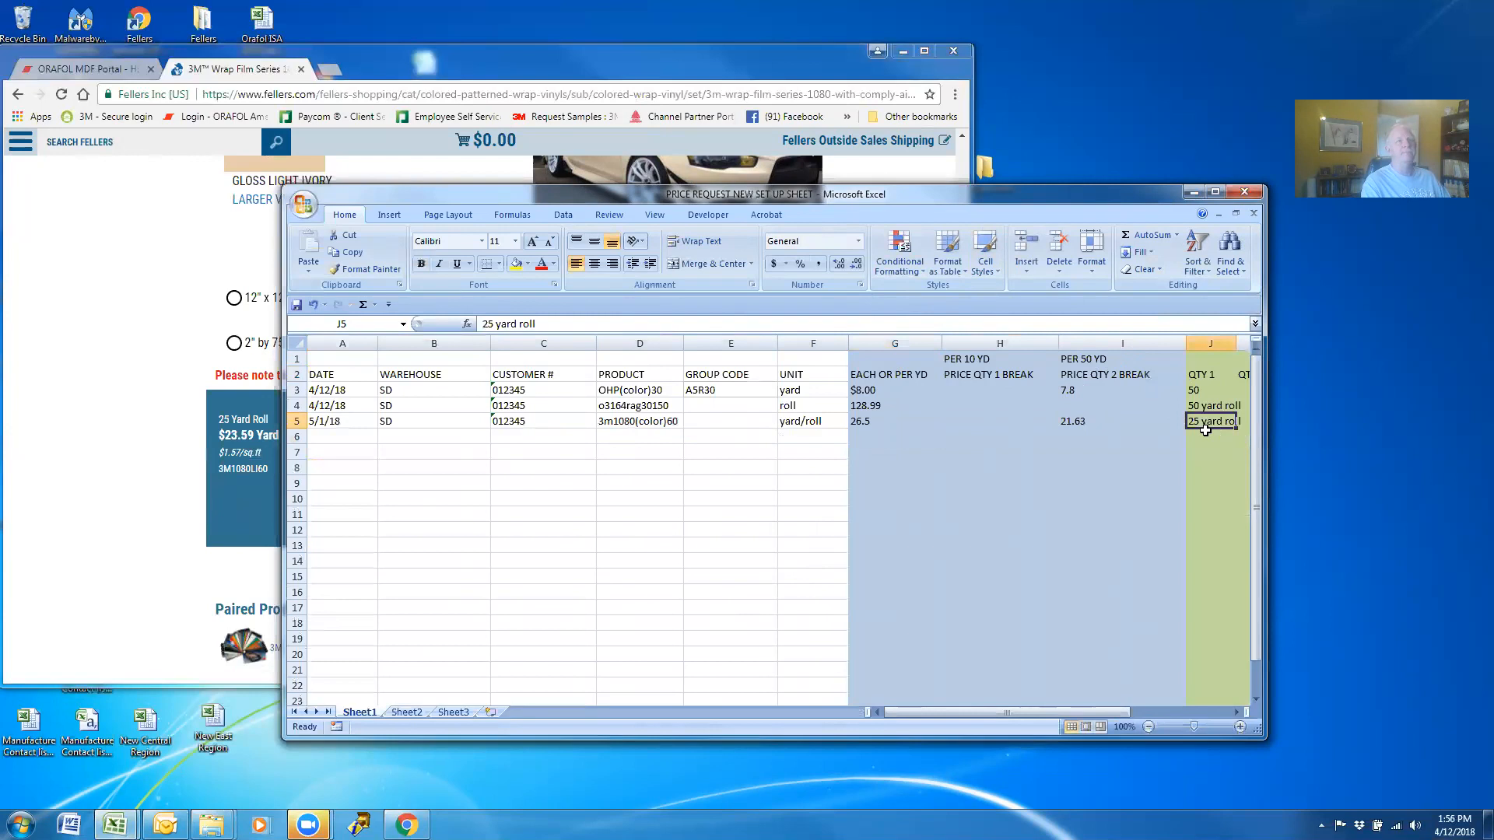
Clear the 50 from row 3's QTY 1 cell J3.
left_click(1196, 391)
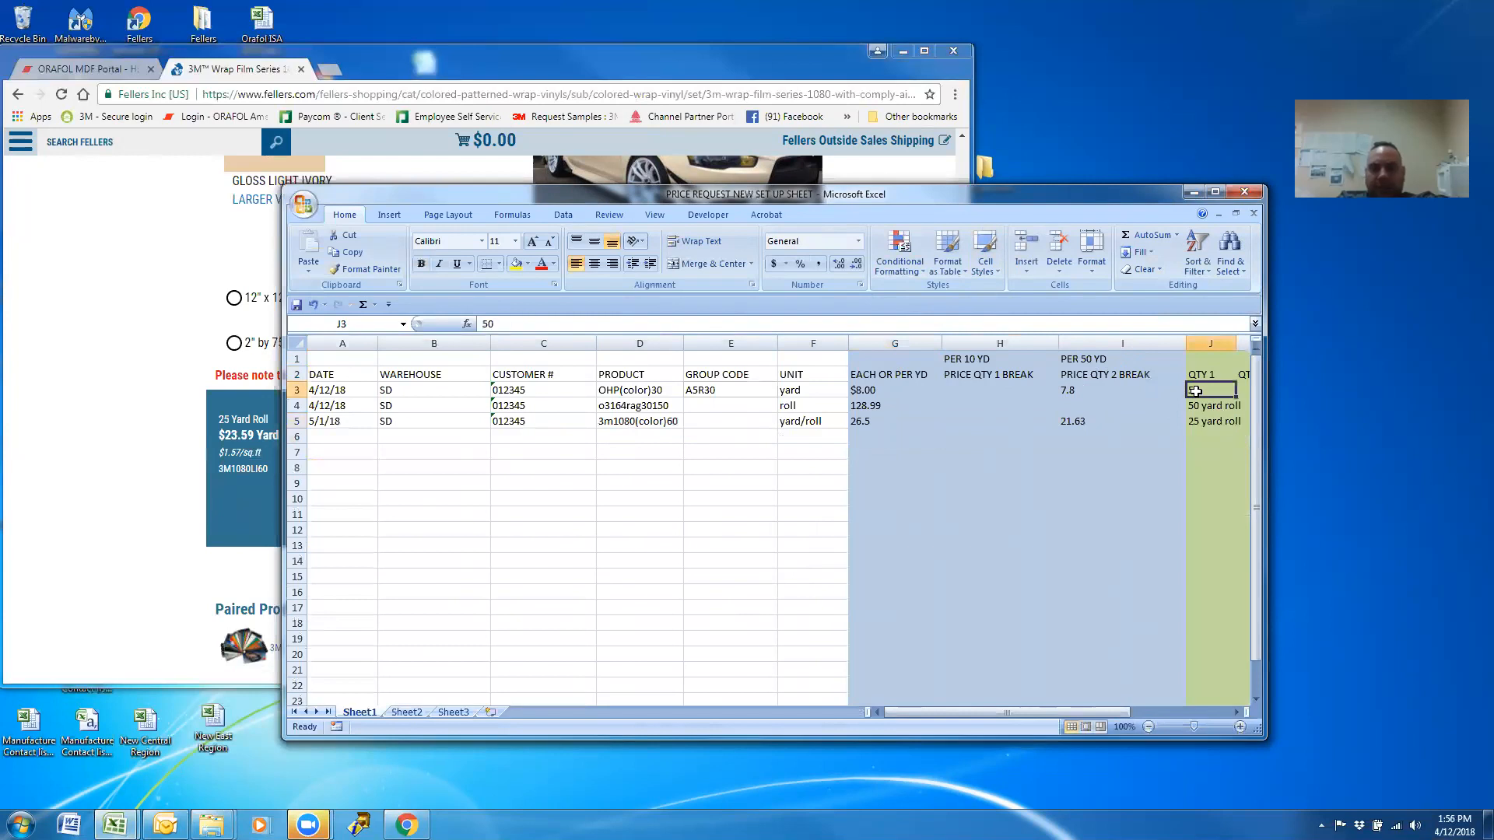
key("BackSpace")
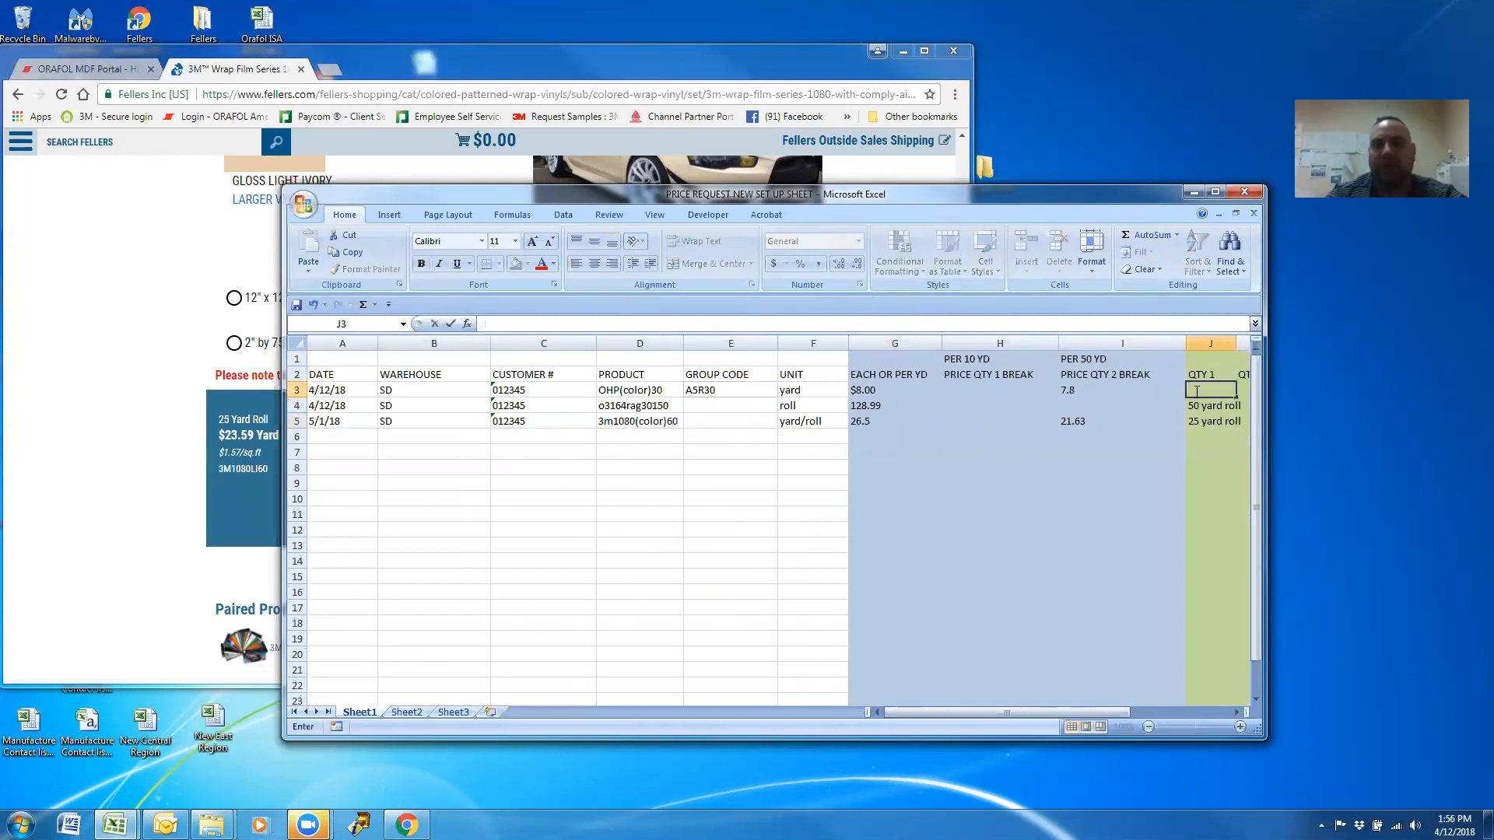
left_click(817, 390)
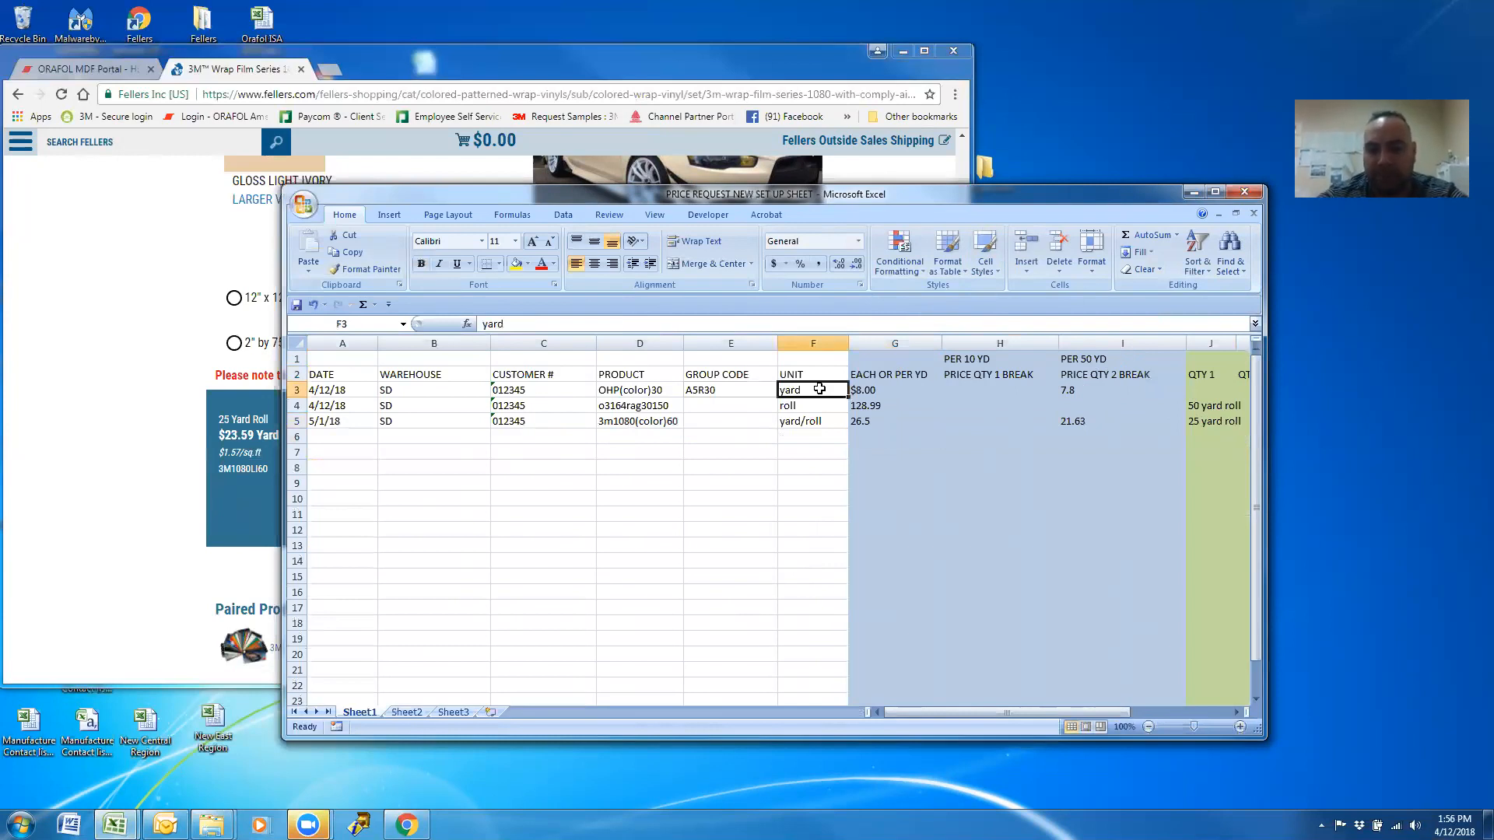
Enter 3m1080(premium)60 as the product in D6.
left_click(632, 436)
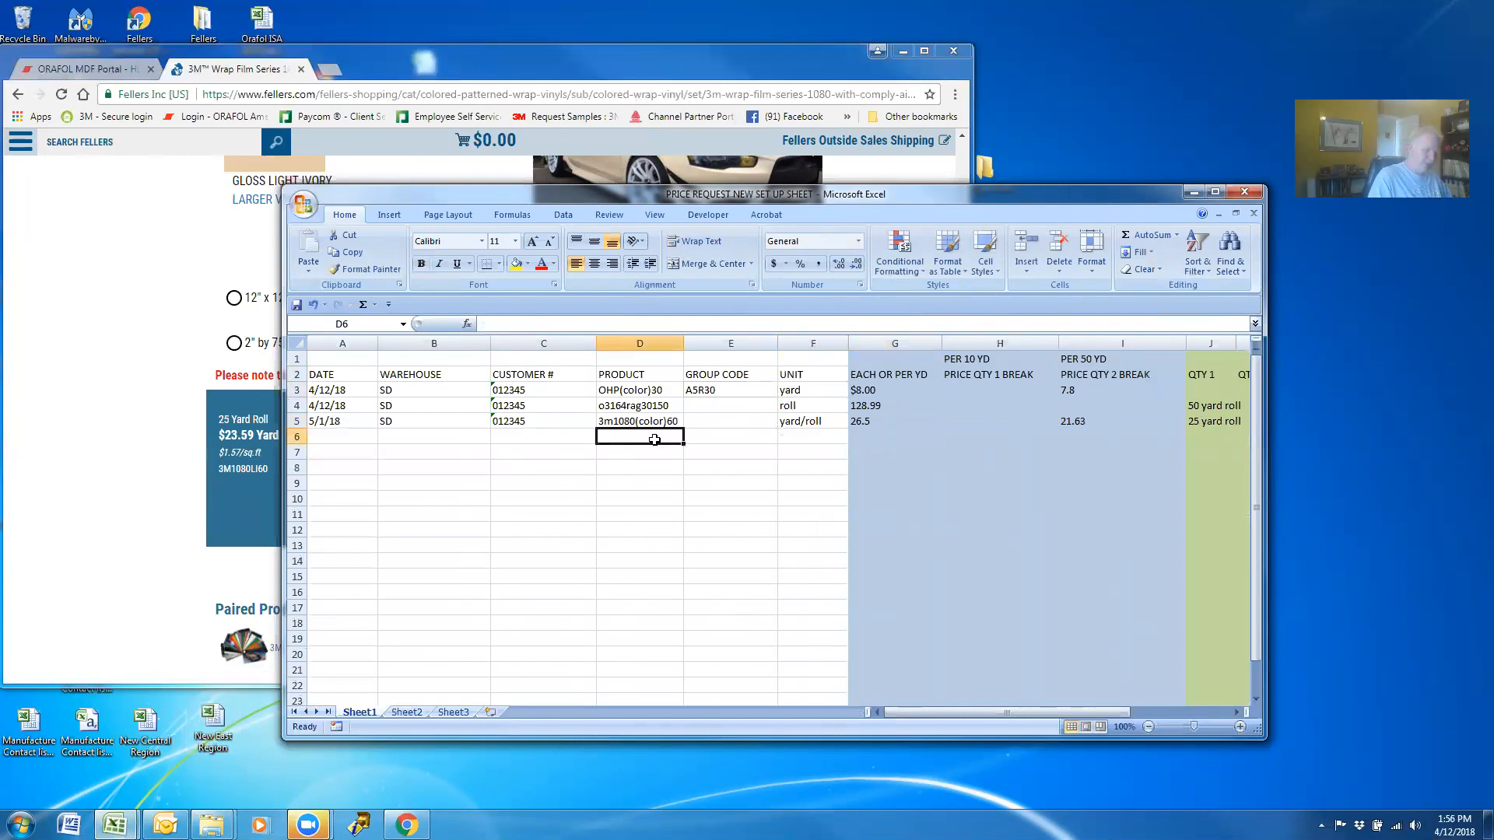
type("3m")
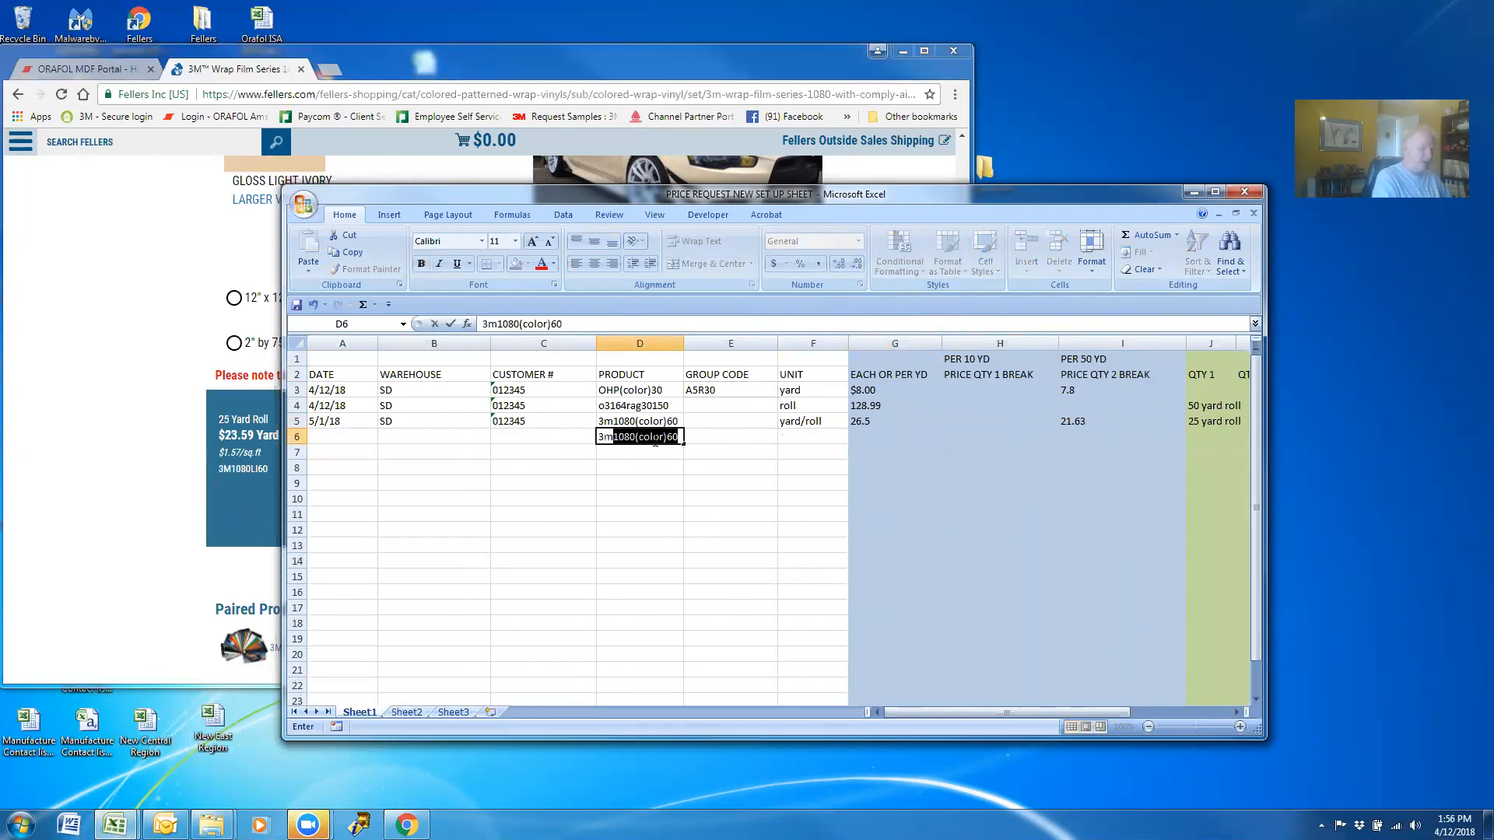
type("(")
key("BackSpace")
type("10")
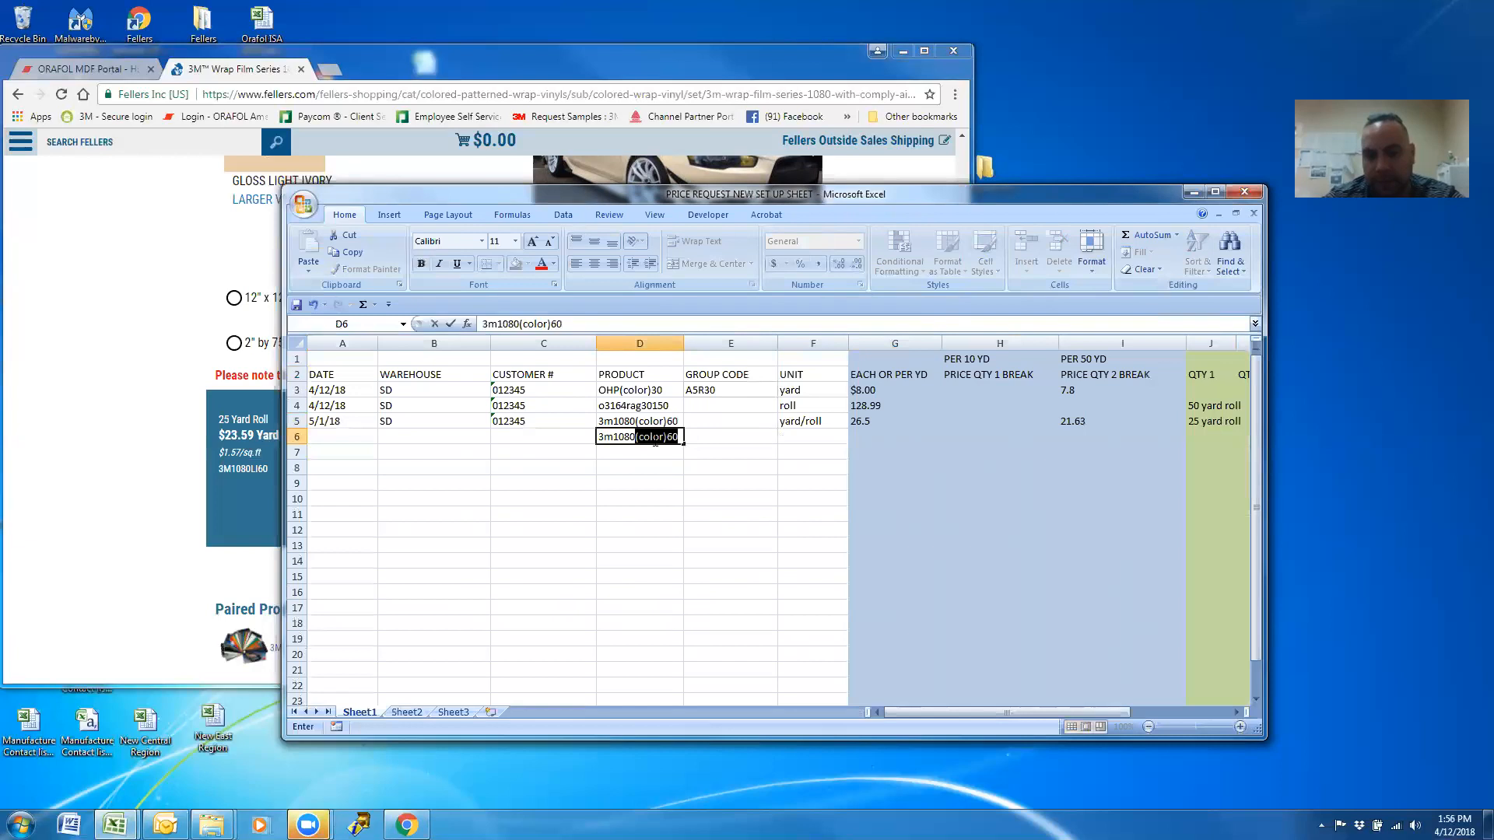
type("80(pr")
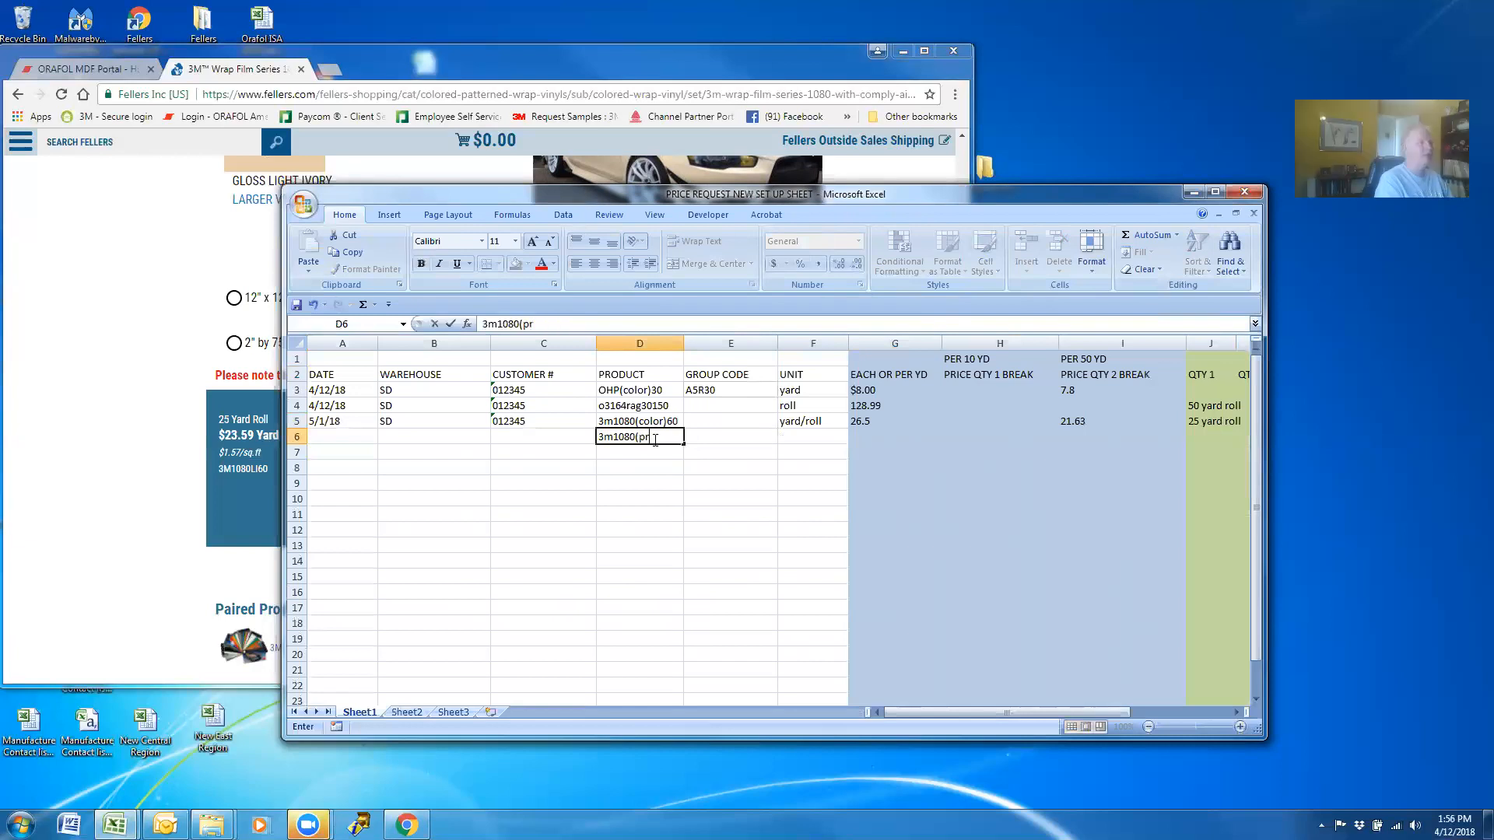
type("emium)60")
key("Return")
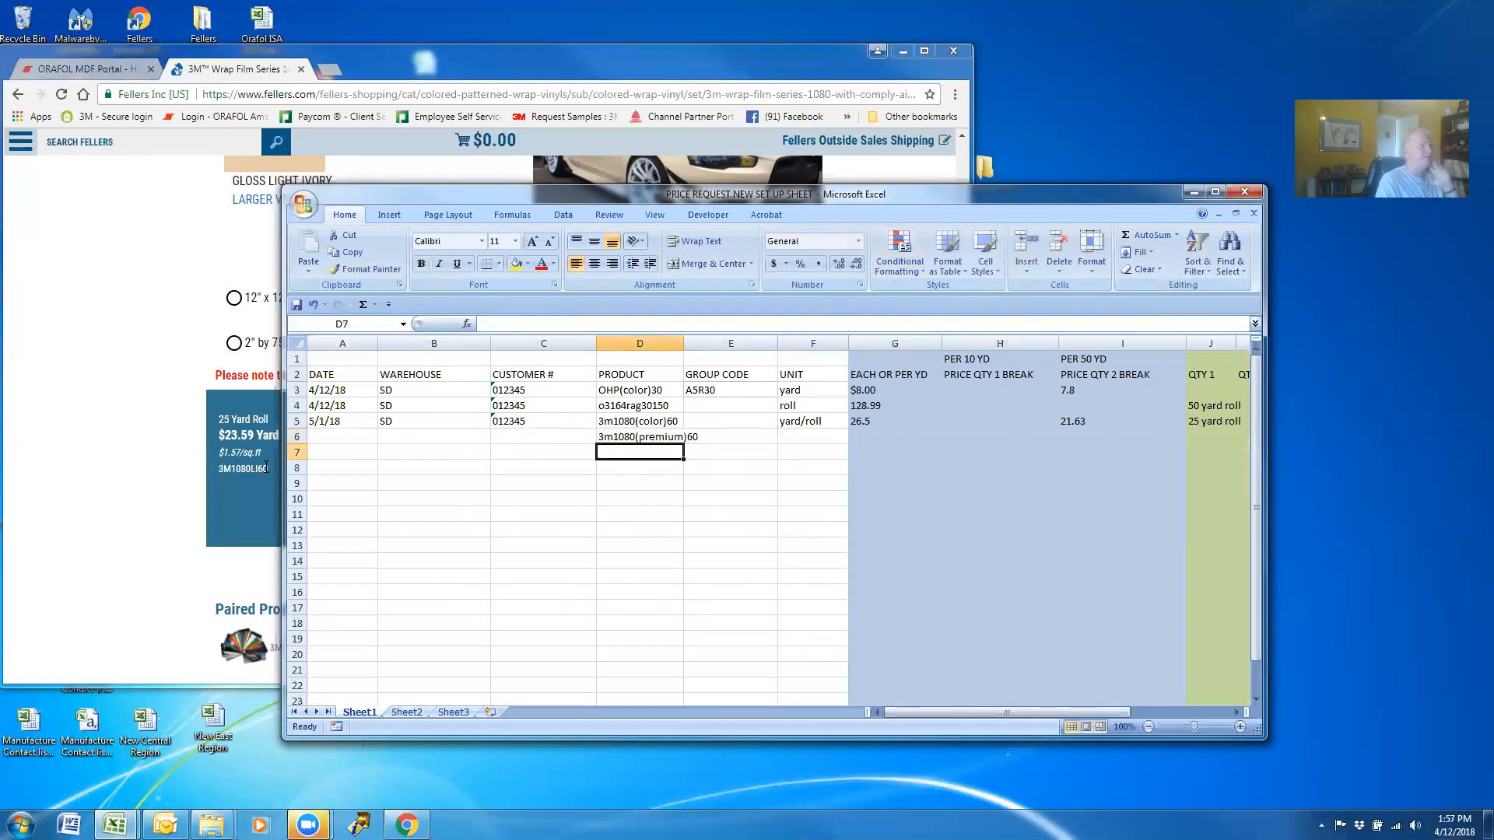
On the Fellers page, select the Gloss White Gold Sparkle colour swatch.
left_click(194, 409)
scroll(224, 363, "up", 10)
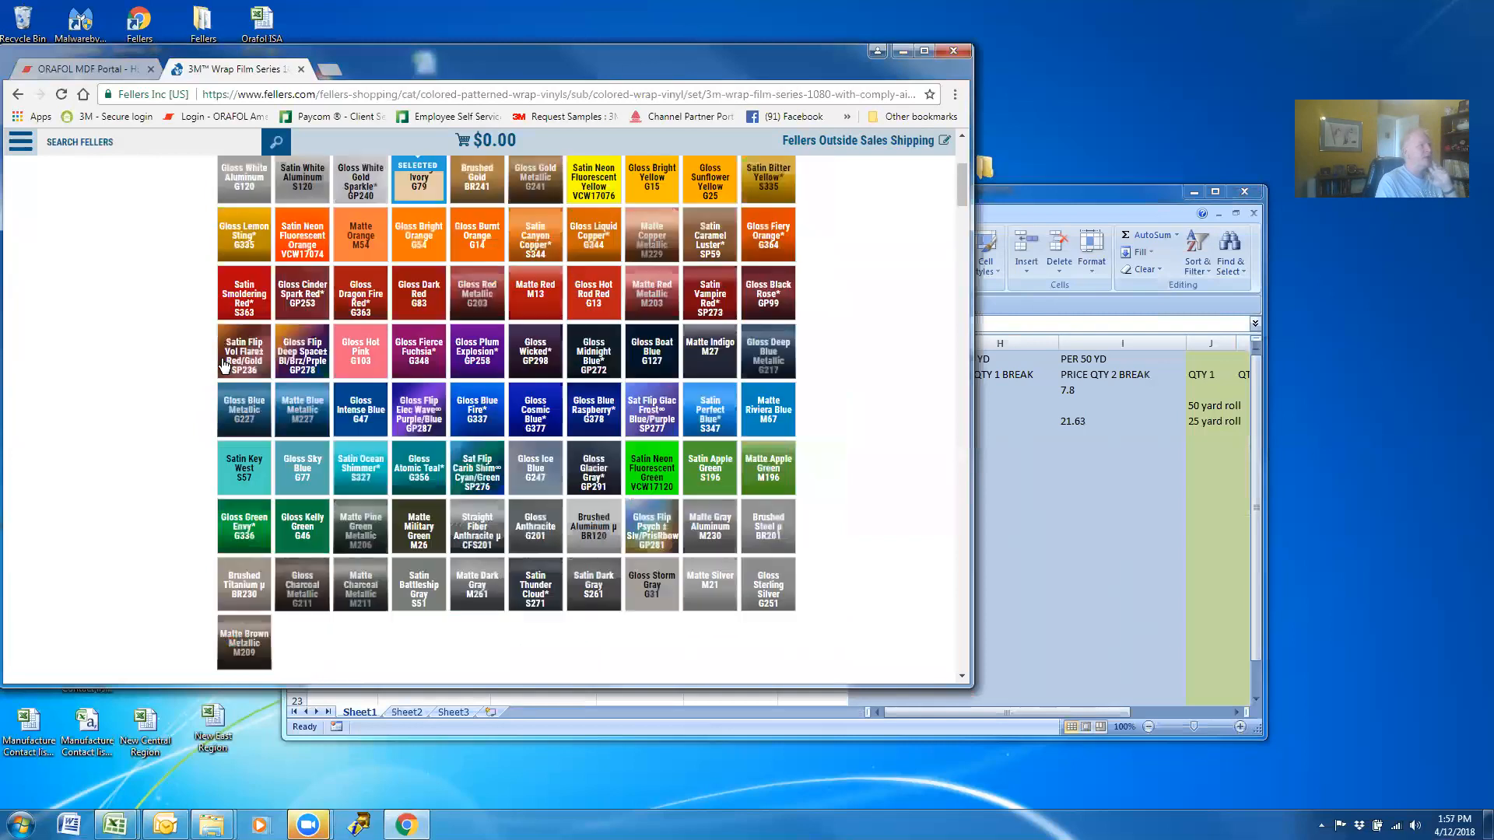
scroll(233, 366, "down", 3)
scroll(284, 455, "down", 2)
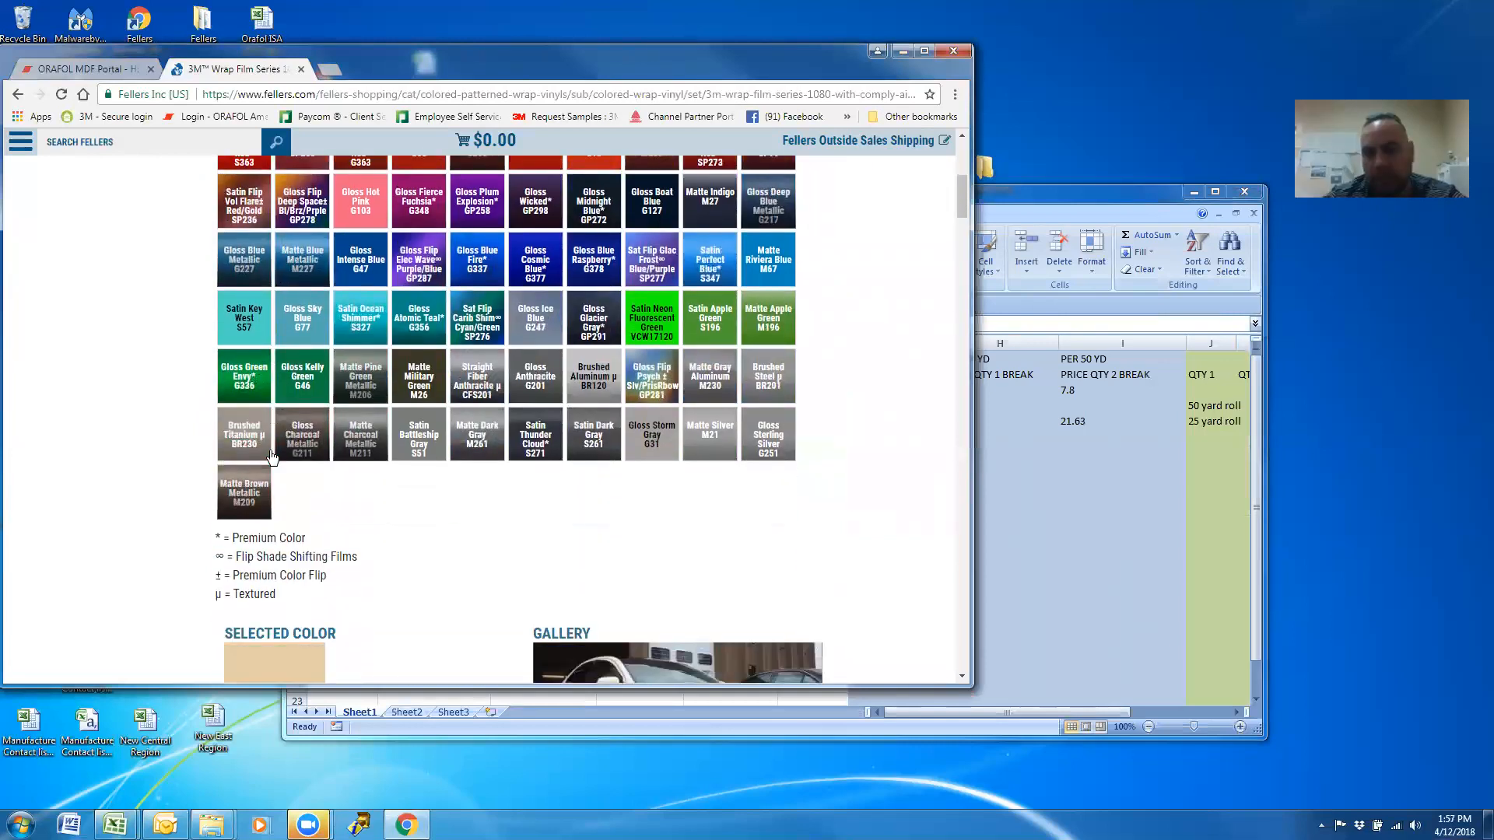
scroll(389, 459, "up", 2)
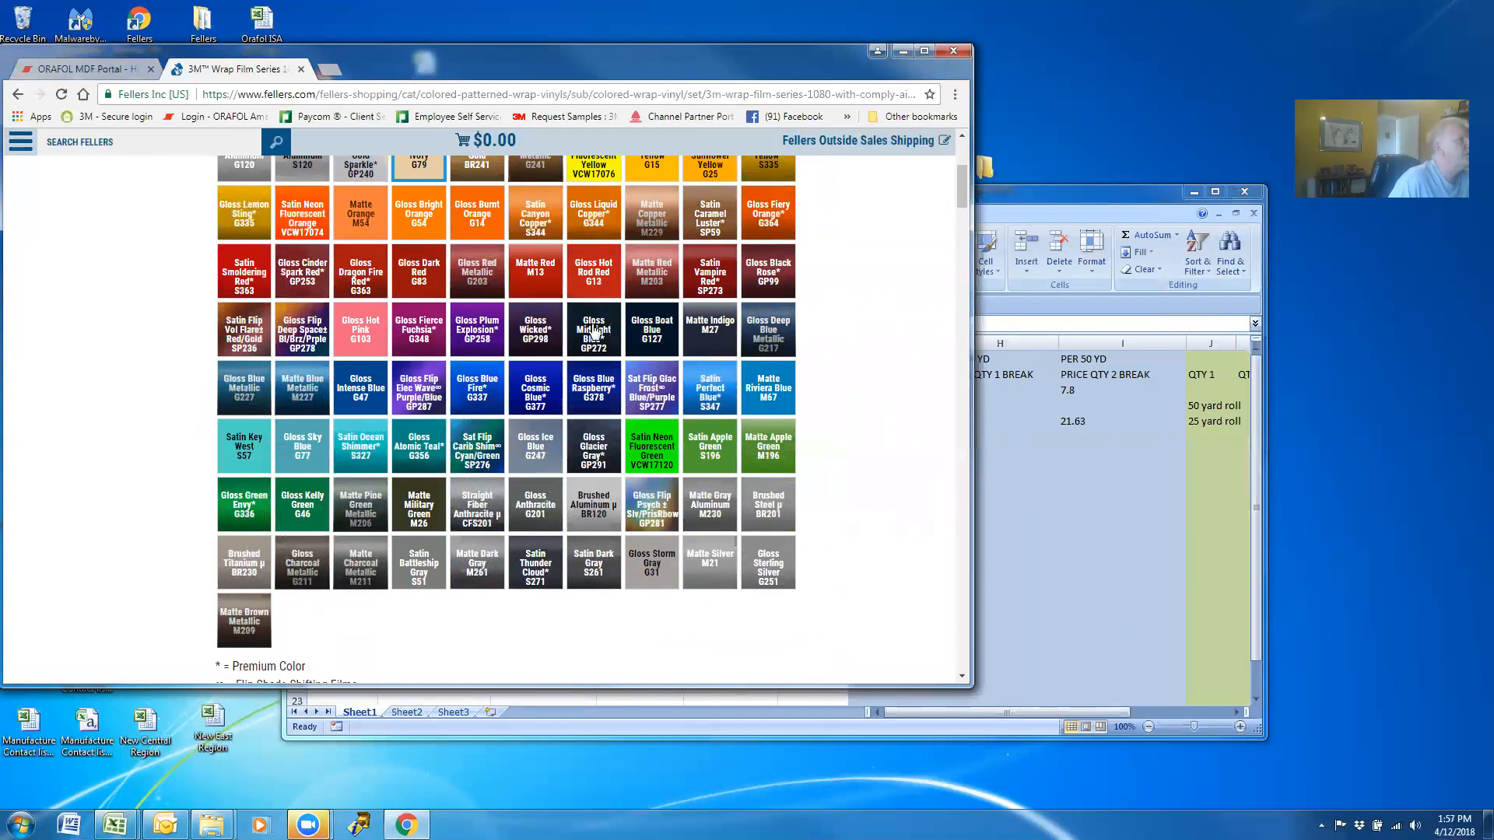
scroll(580, 336, "up", 2)
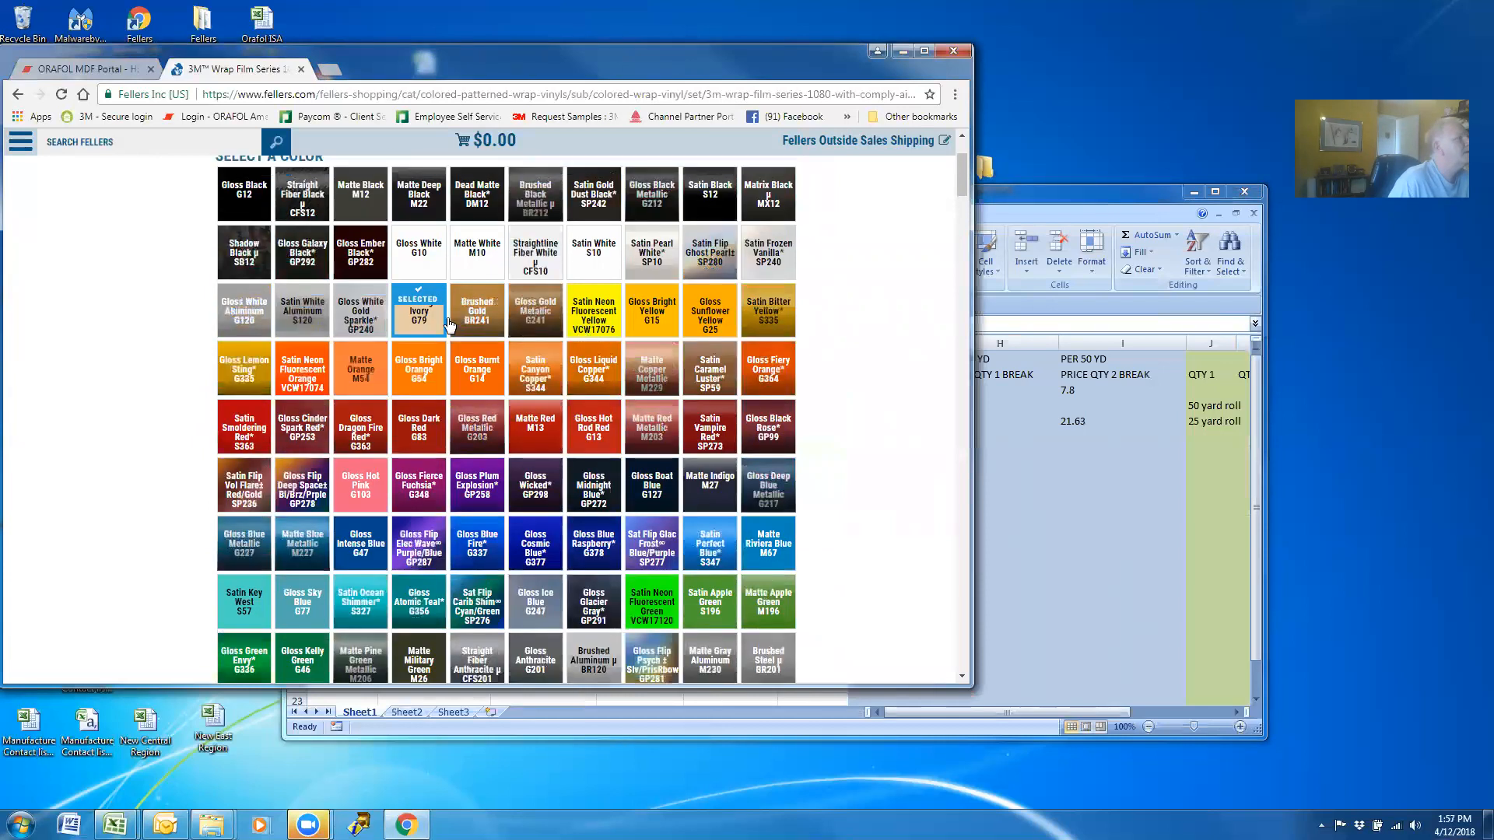
left_click(365, 321)
Check the 60" x 25 Yd roll price ($26.59/yard, $664.75), then return to the price sheet.
scroll(363, 466, "down", 6)
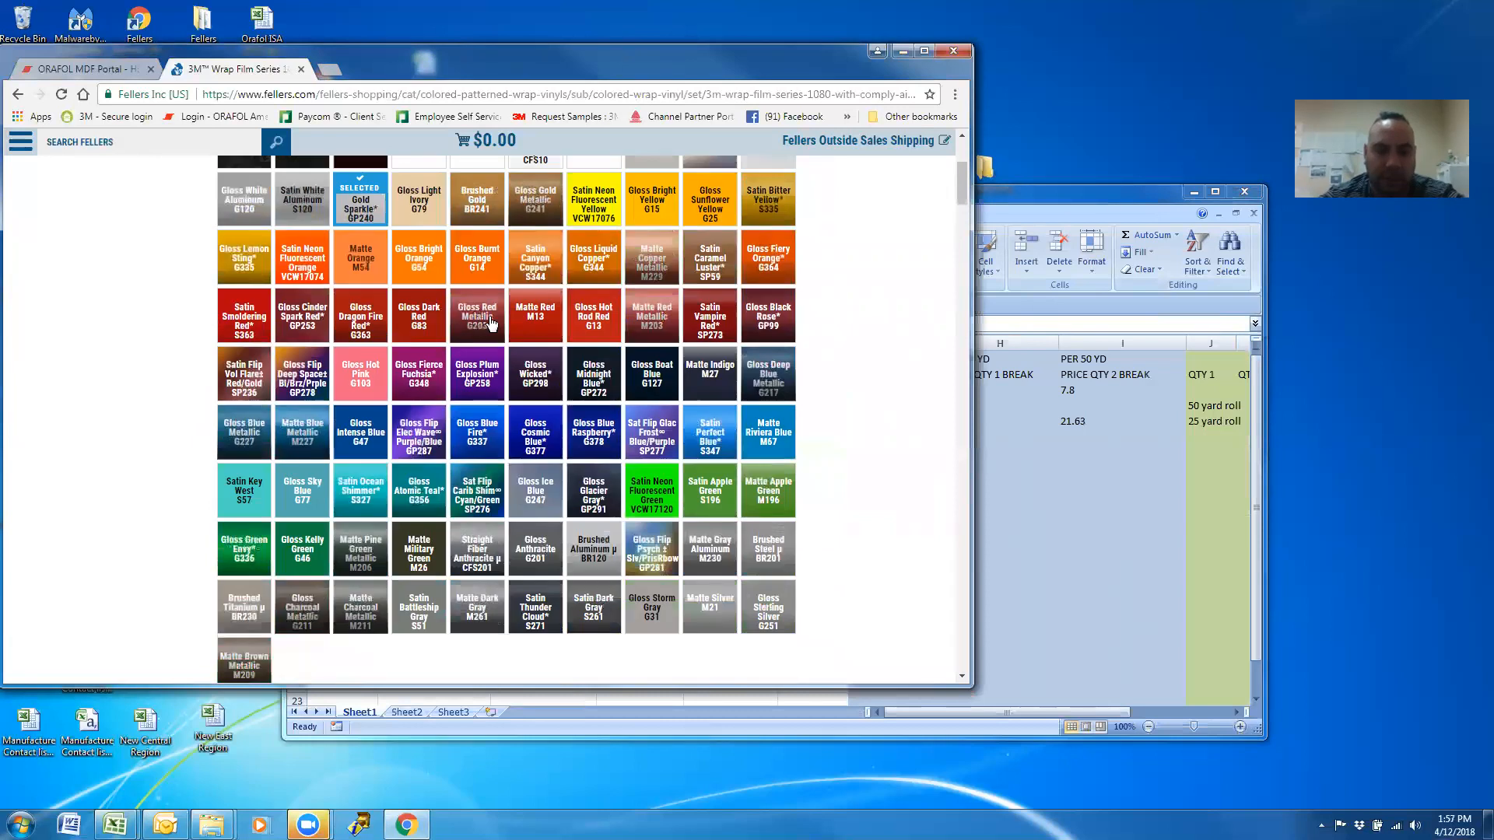
scroll(282, 514, "down", 2)
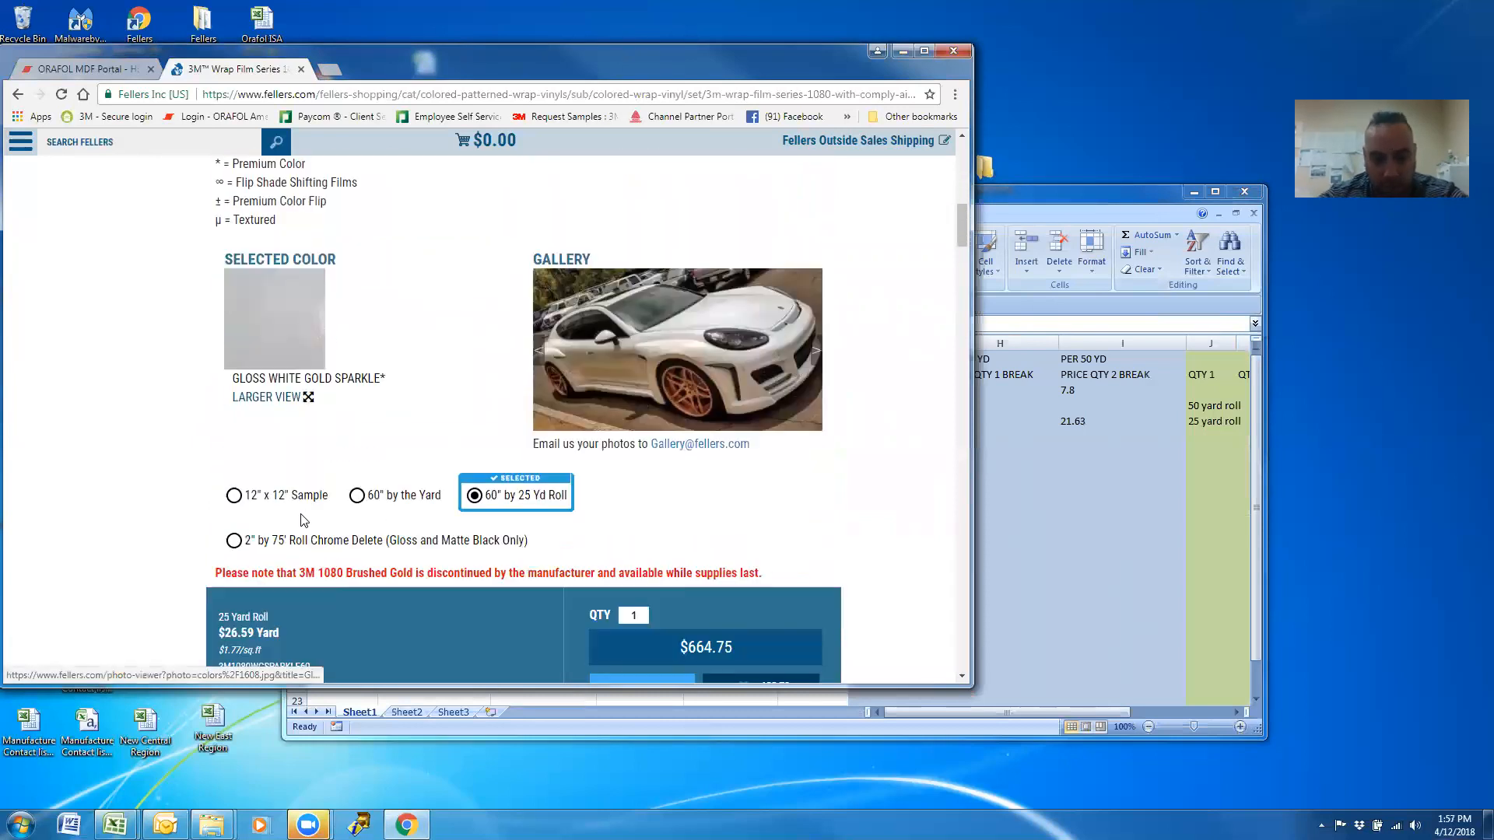
scroll(305, 521, "down", 1)
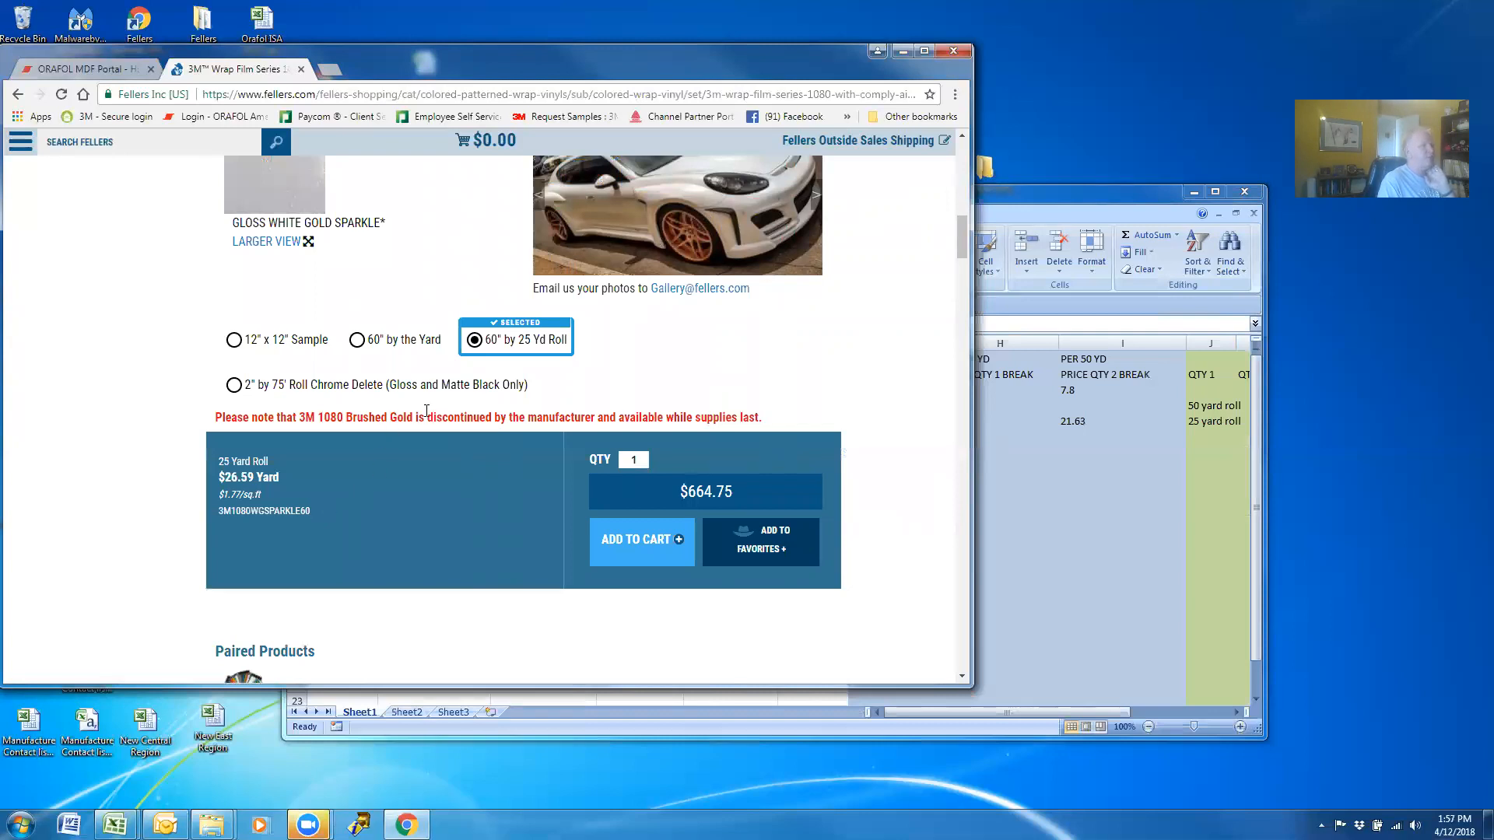
left_click(1044, 527)
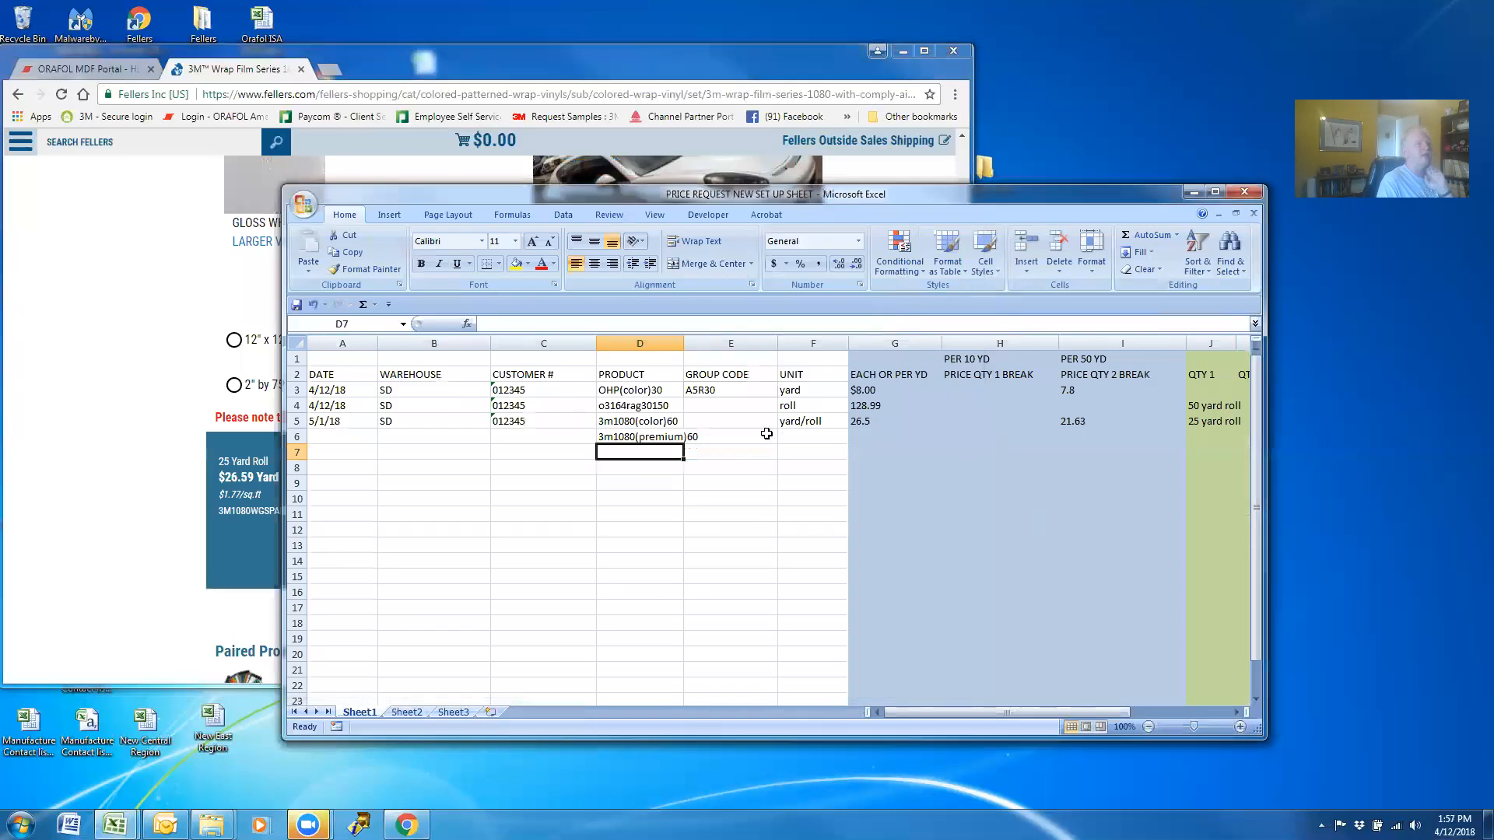
Select the 3m1080(premium)60 entry in D6, then show the open Excel workbook previews.
left_click(678, 438)
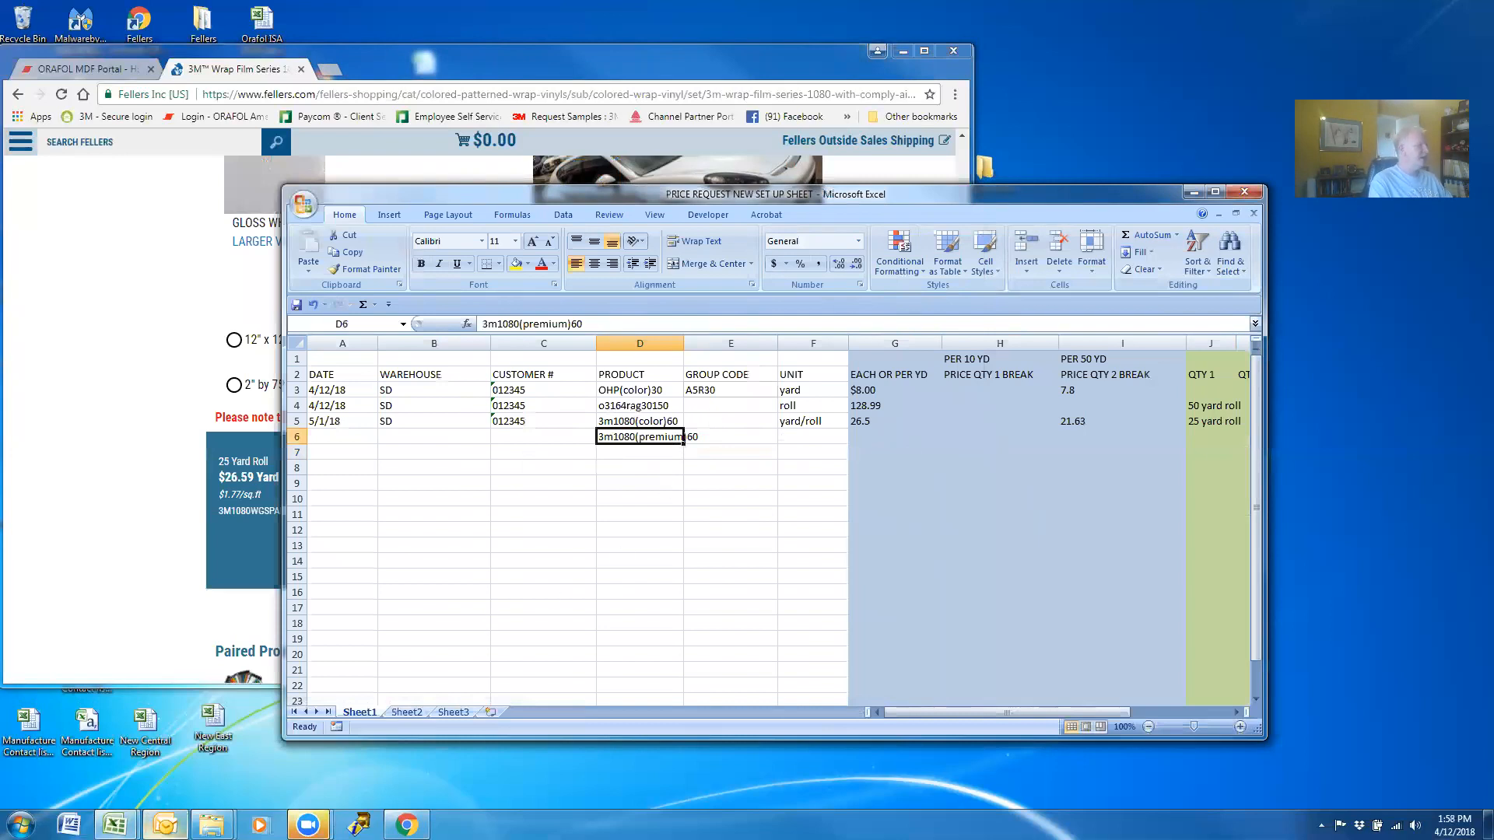
left_click(115, 825)
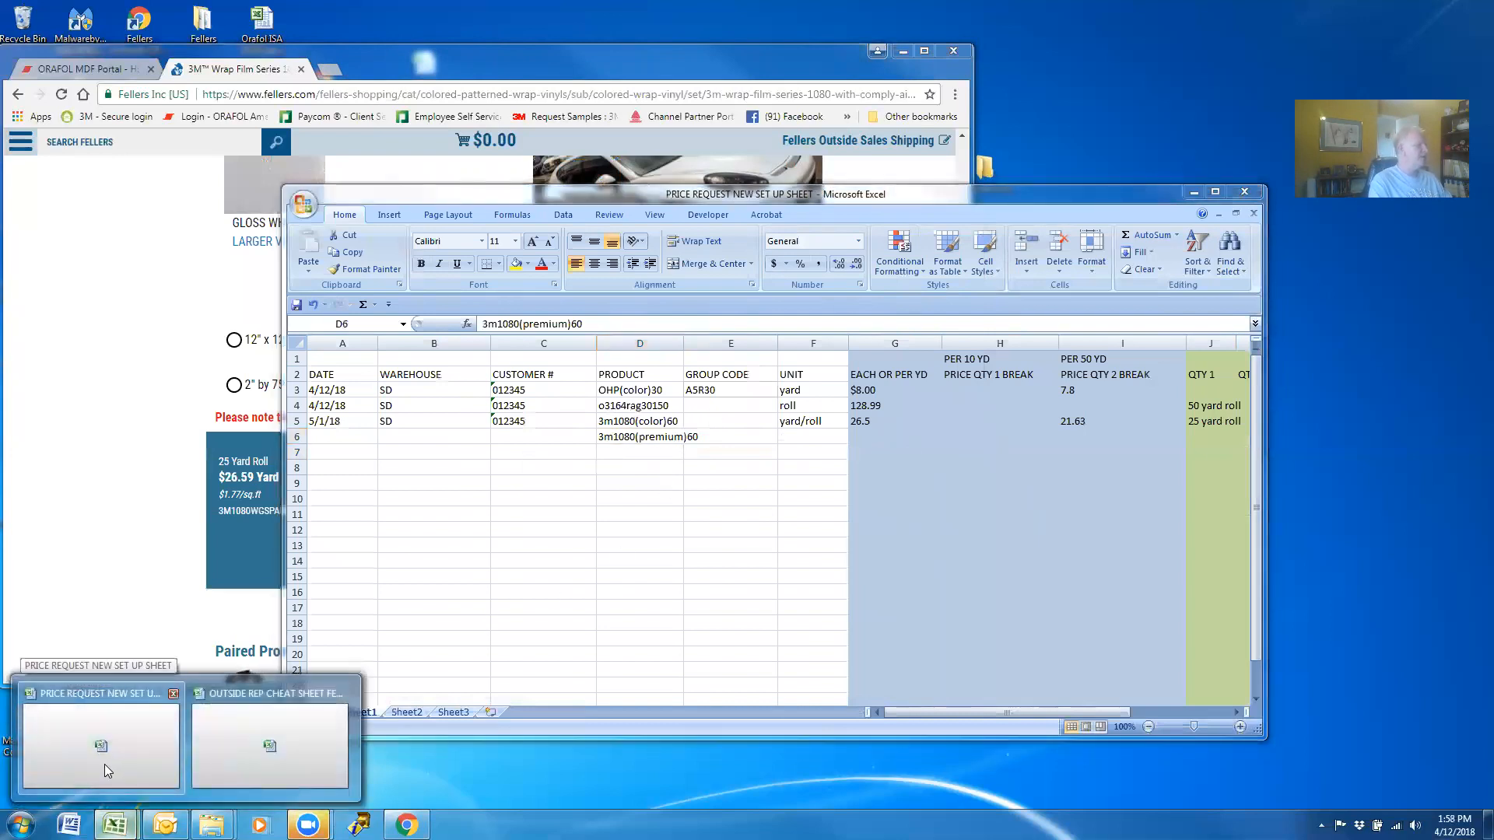
Switch to the OUTSIDE REP CHEAT SHEET and browse past the 3m8900 product rows.
left_click(289, 762)
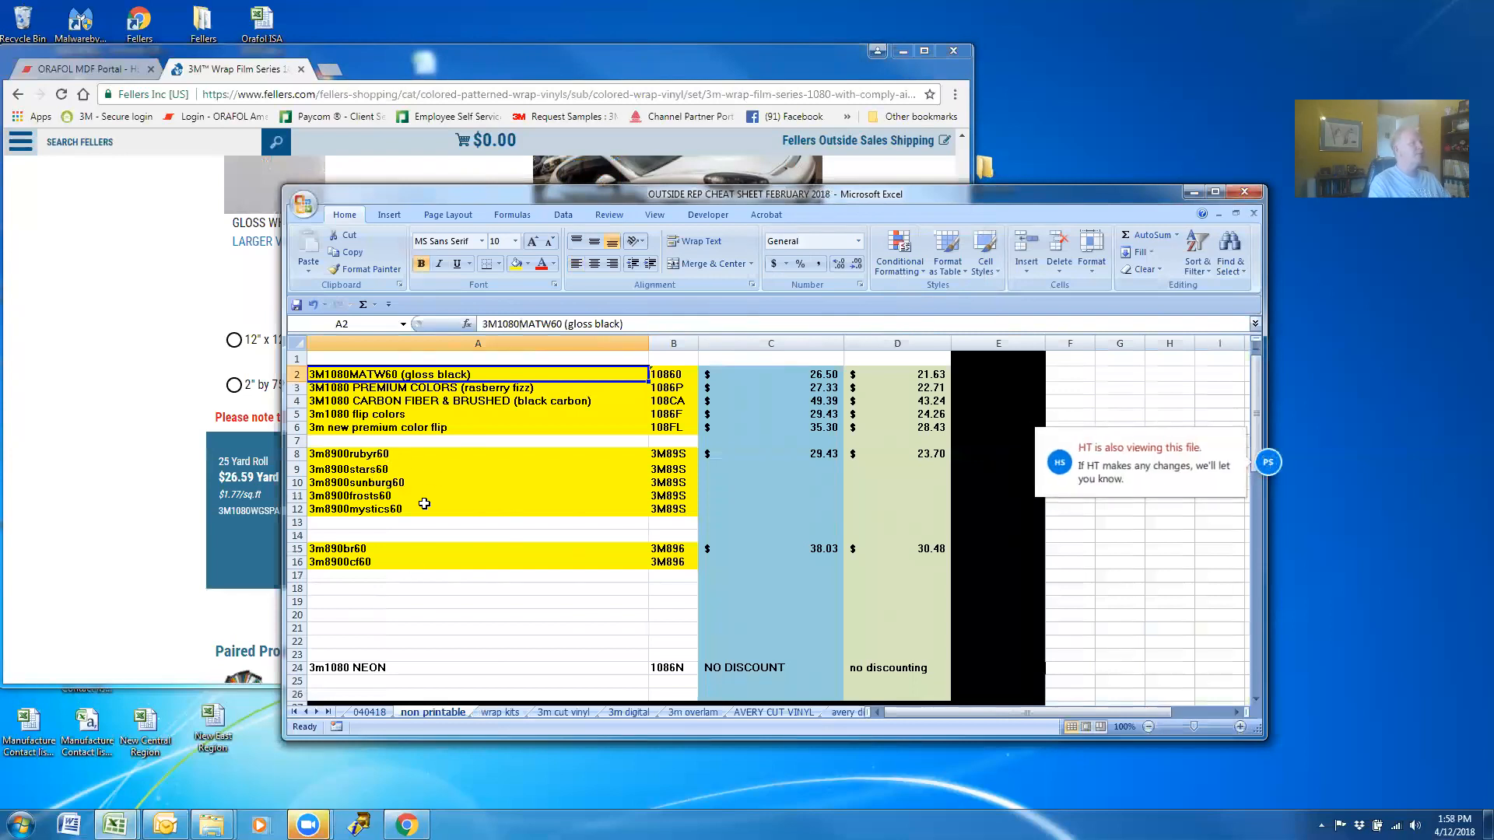
left_click(391, 510)
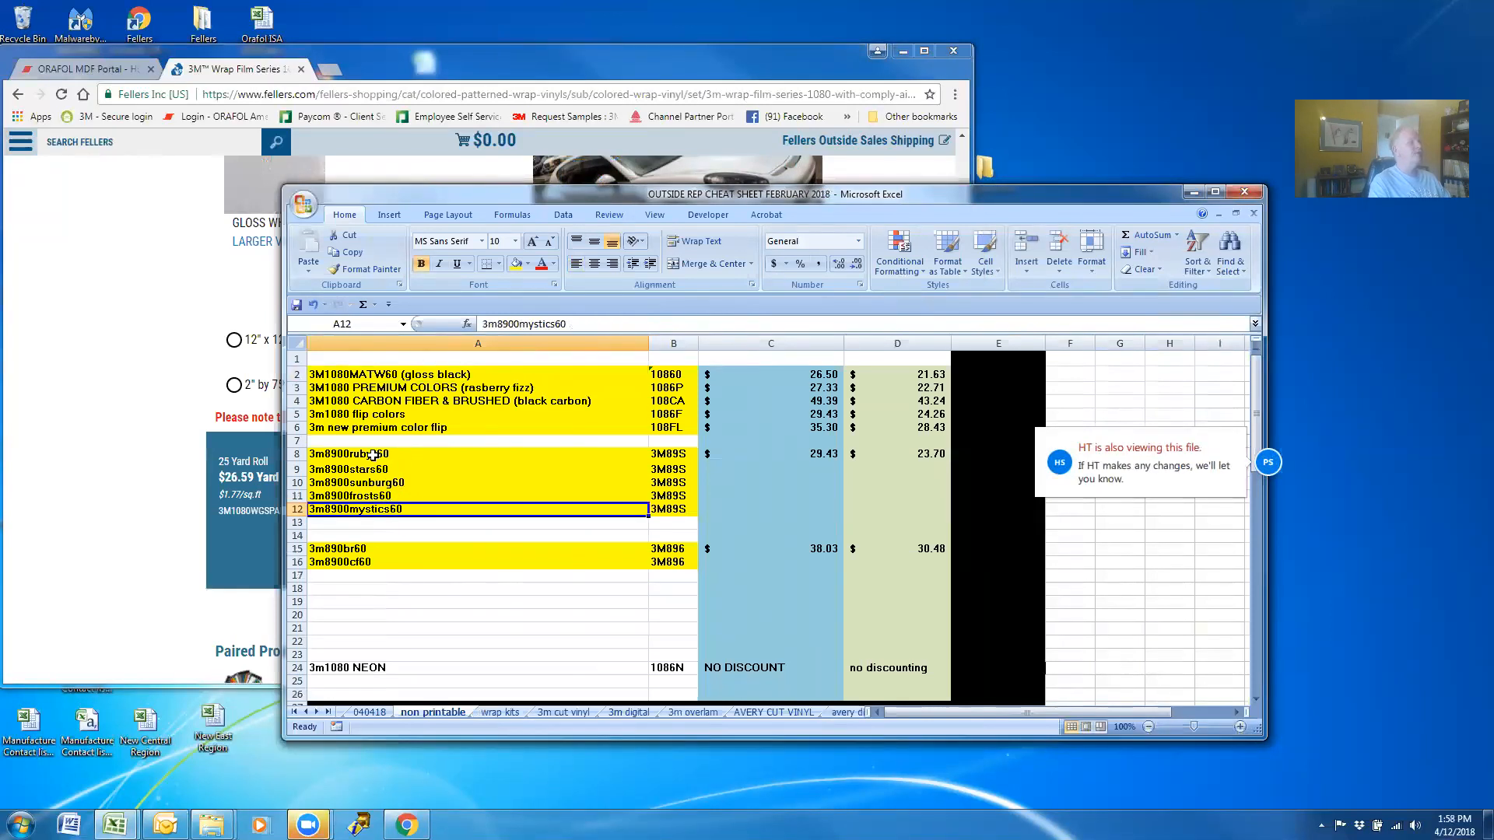
left_click(448, 525)
scroll(446, 532, "down", 6)
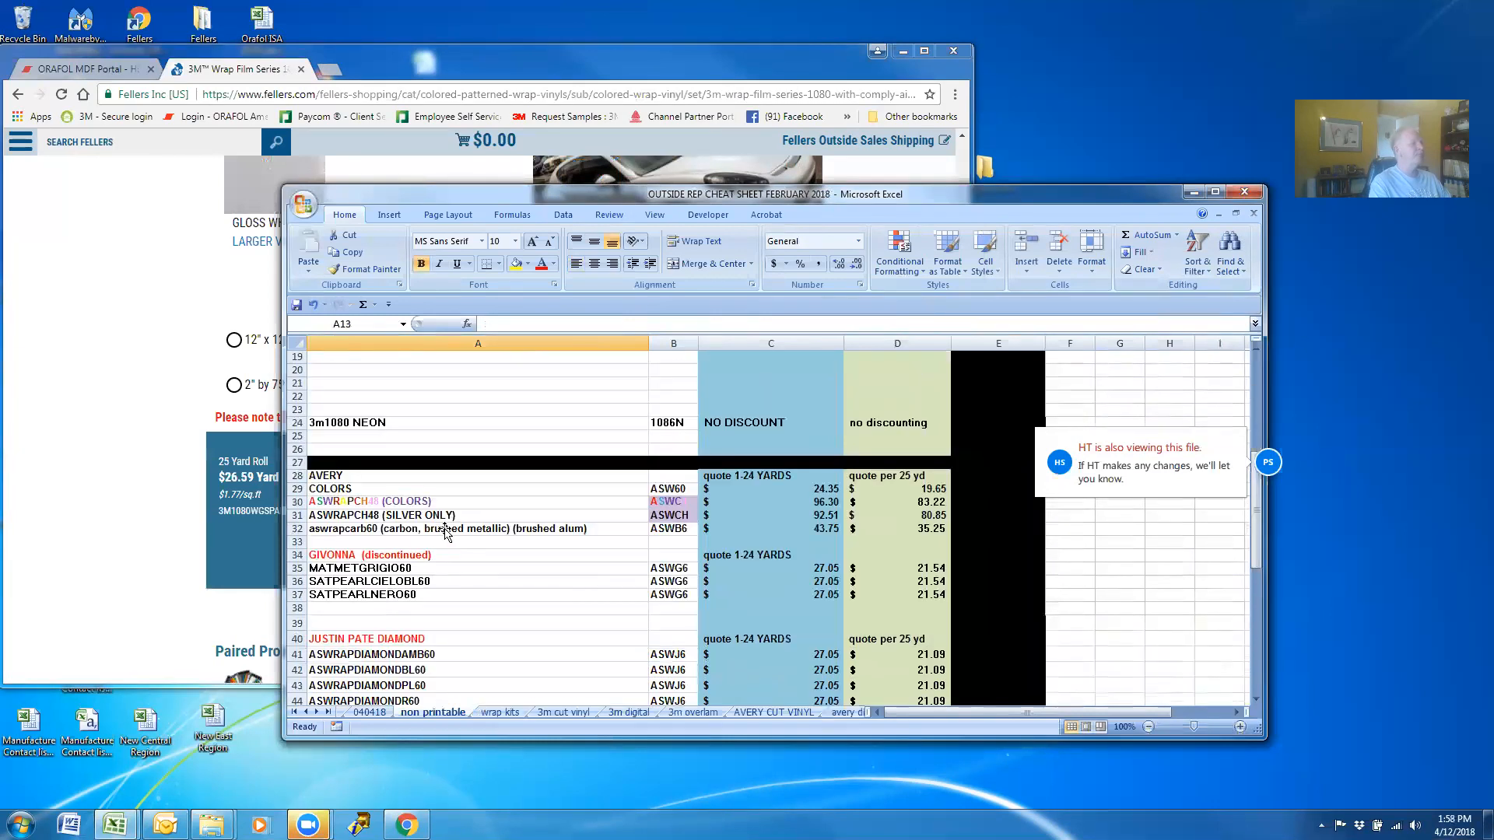
scroll(477, 511, "up", 6)
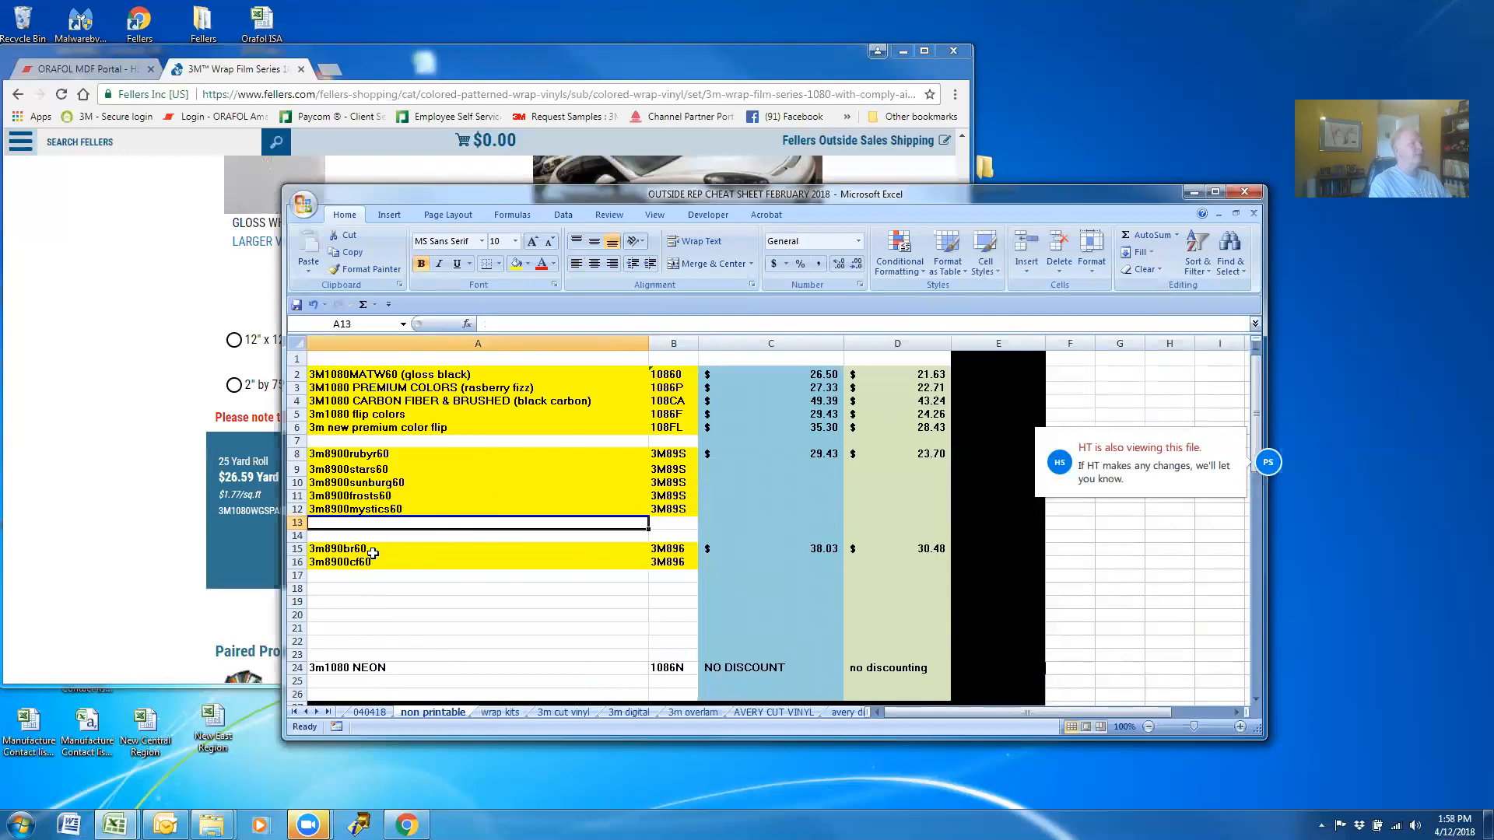
scroll(399, 535, "down", 5)
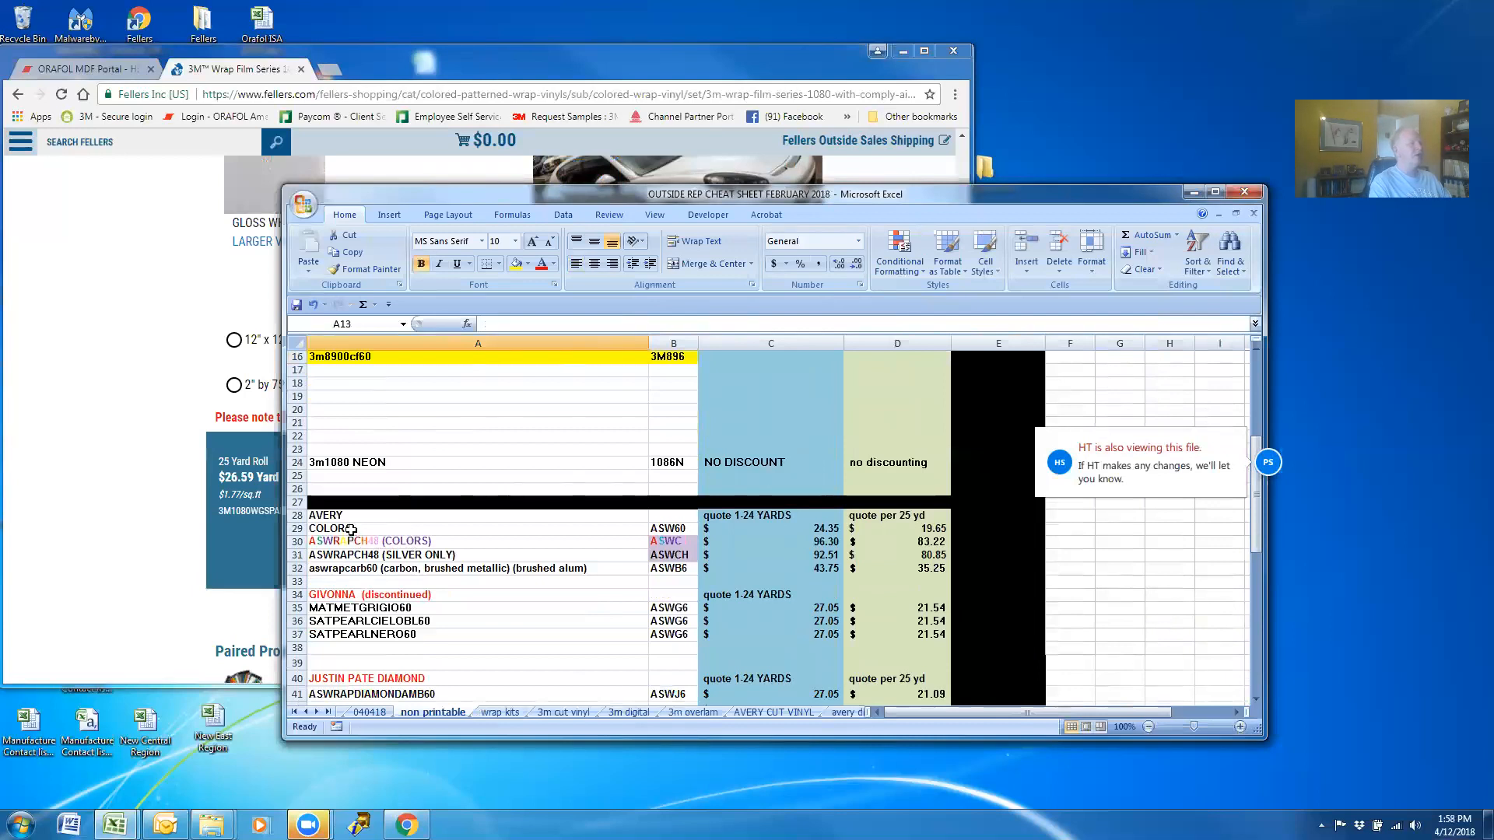
Review the Avery ASW60 group code and the ASWRAPCH48 silver and colors rows.
left_click(657, 531)
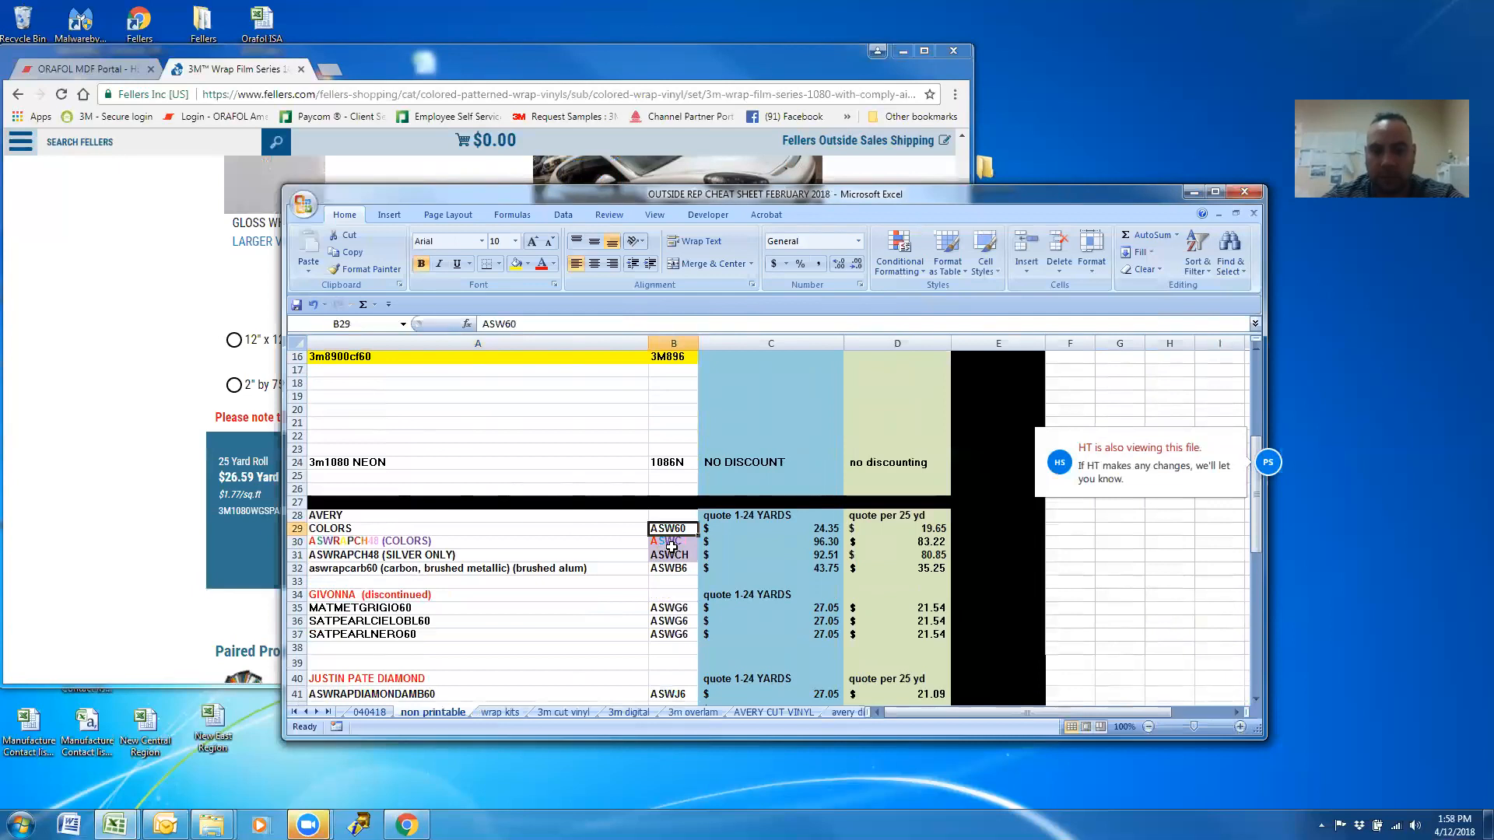
left_click(373, 557)
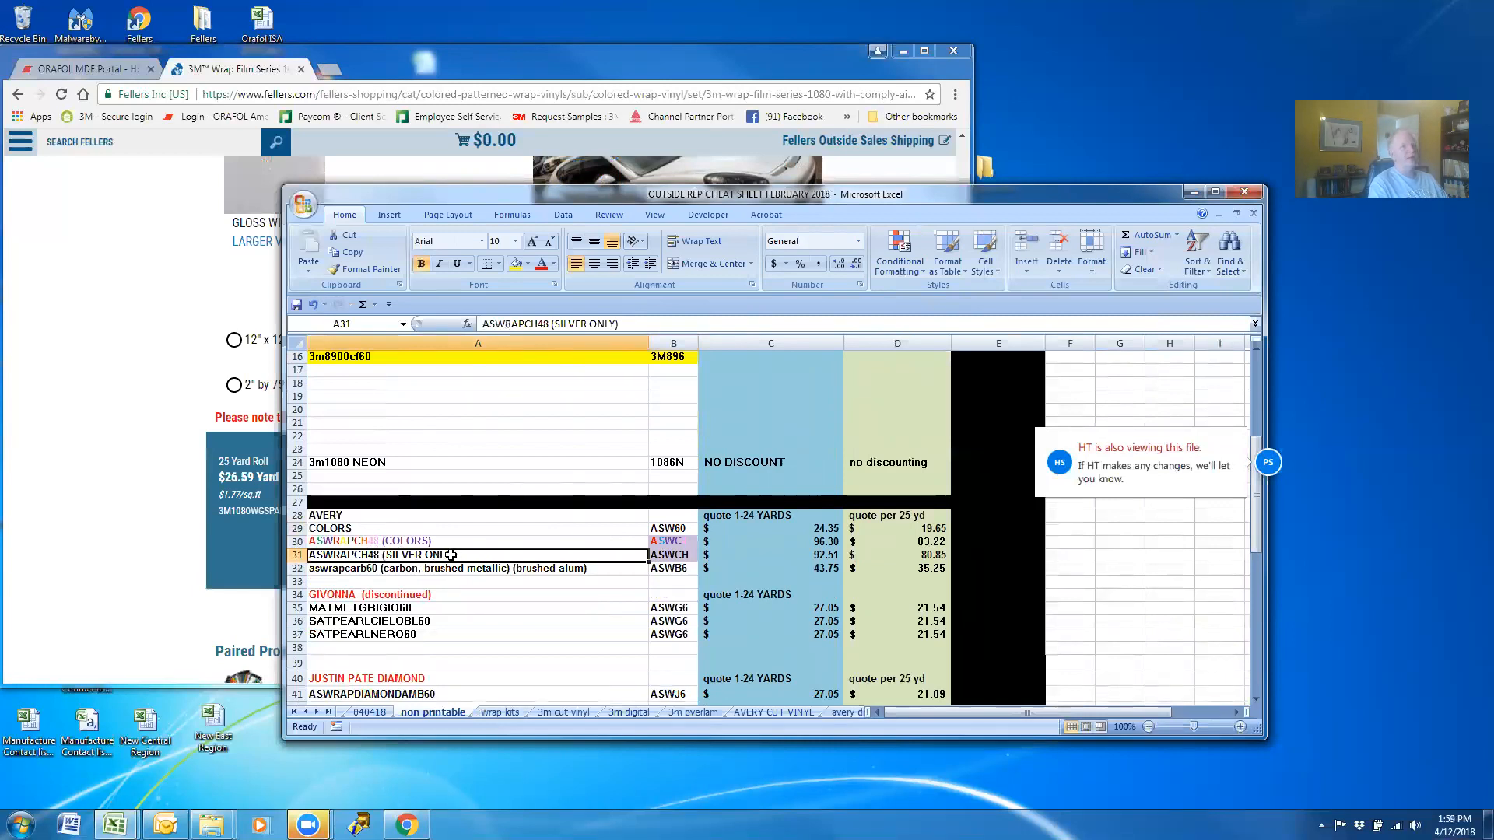
key("Down")
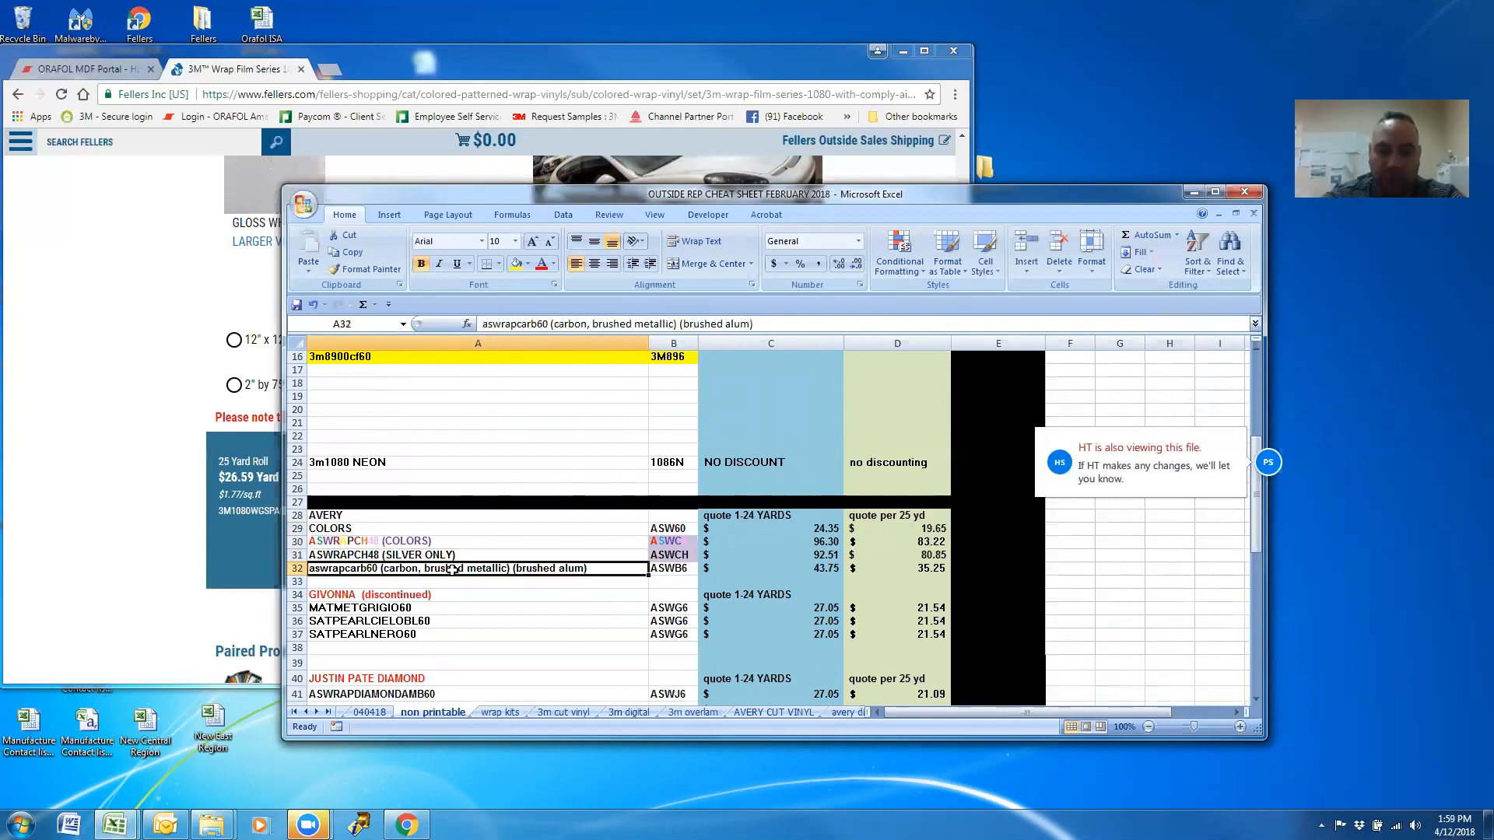
left_click(453, 554)
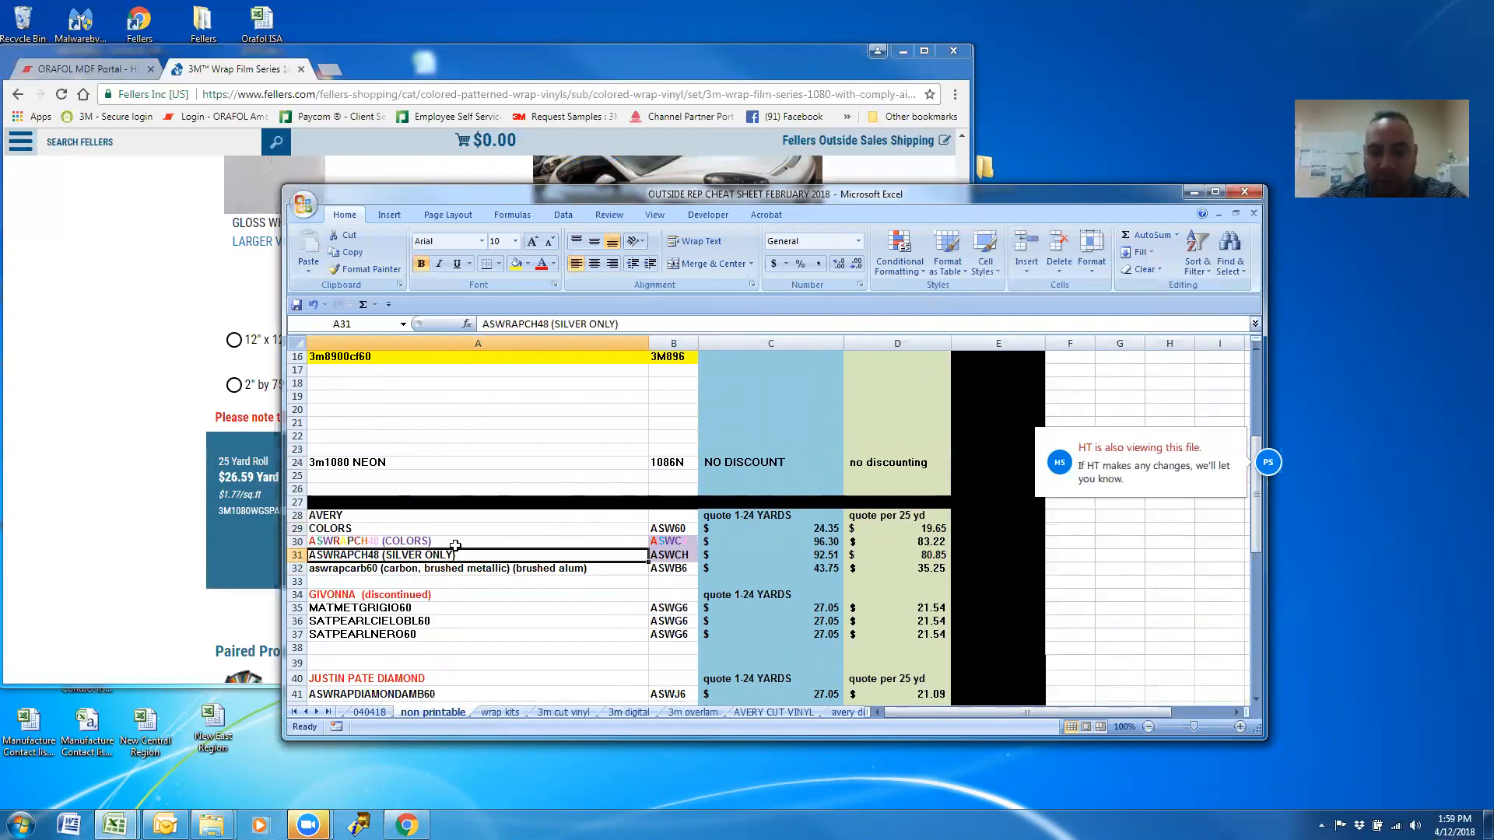
left_click(455, 545)
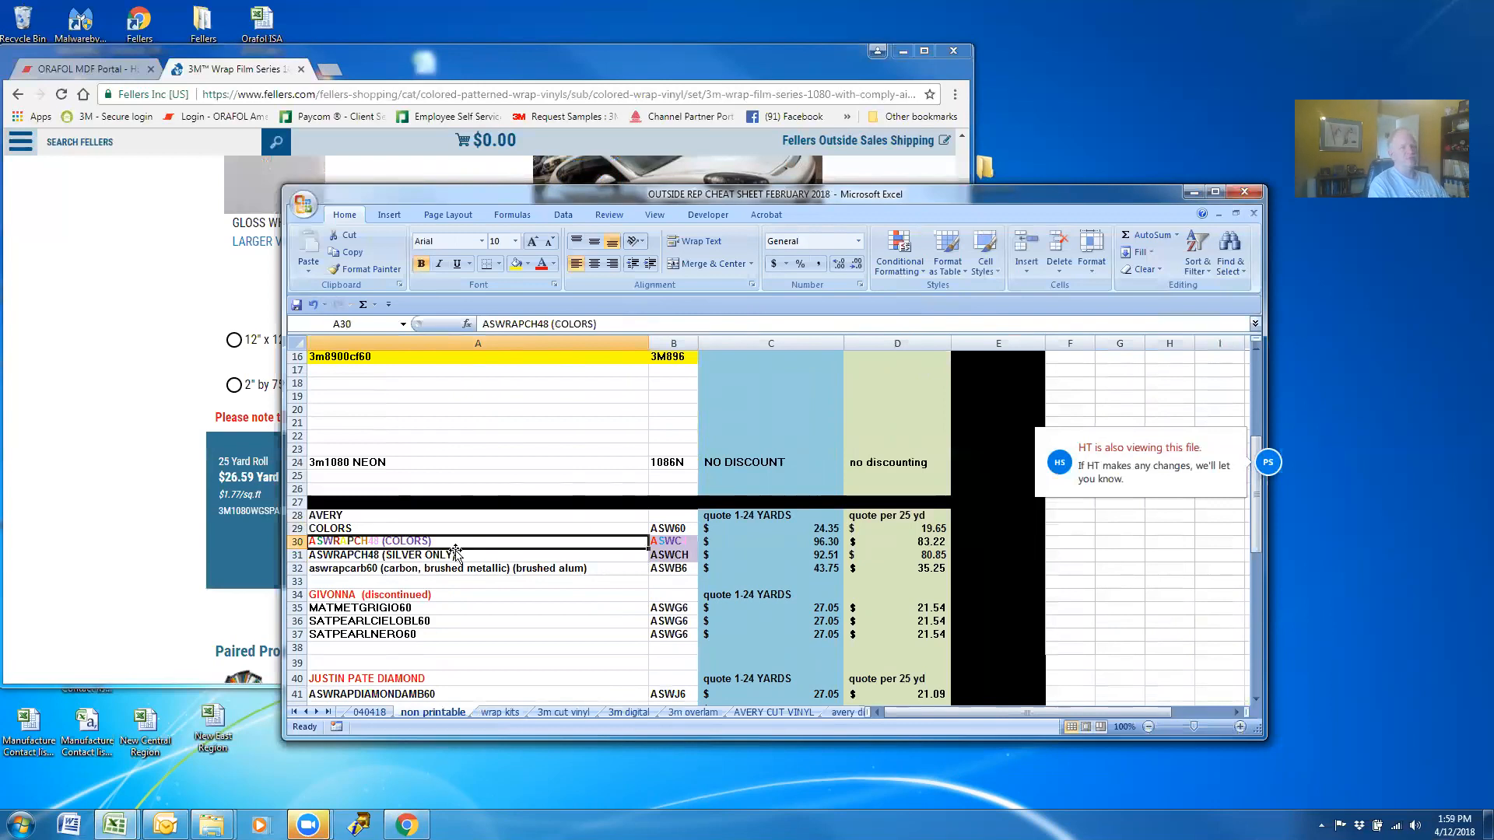
scroll(452, 608, "down", 1)
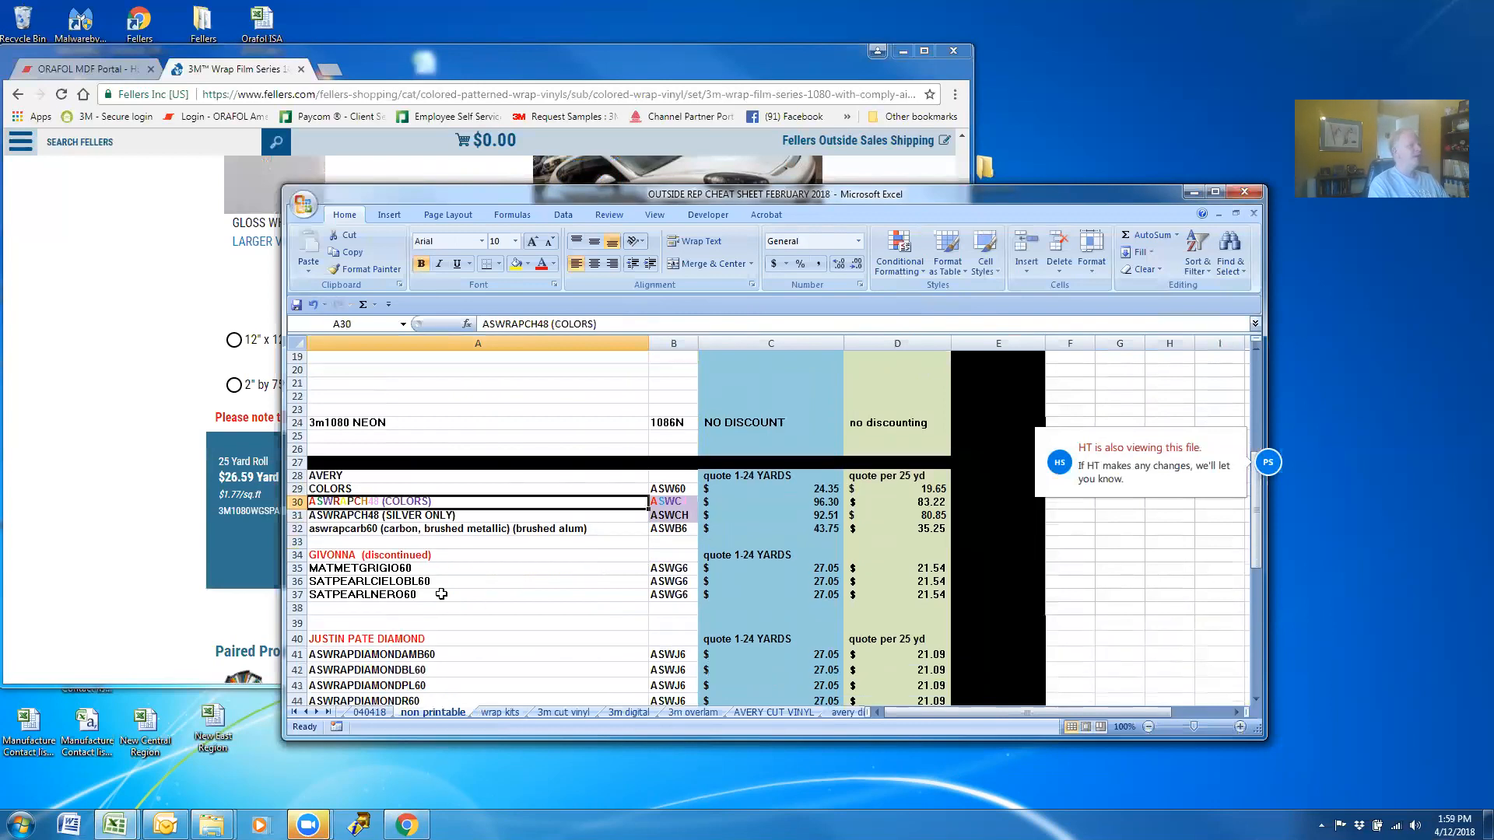
left_click(404, 555)
left_click(406, 569)
left_click(407, 582)
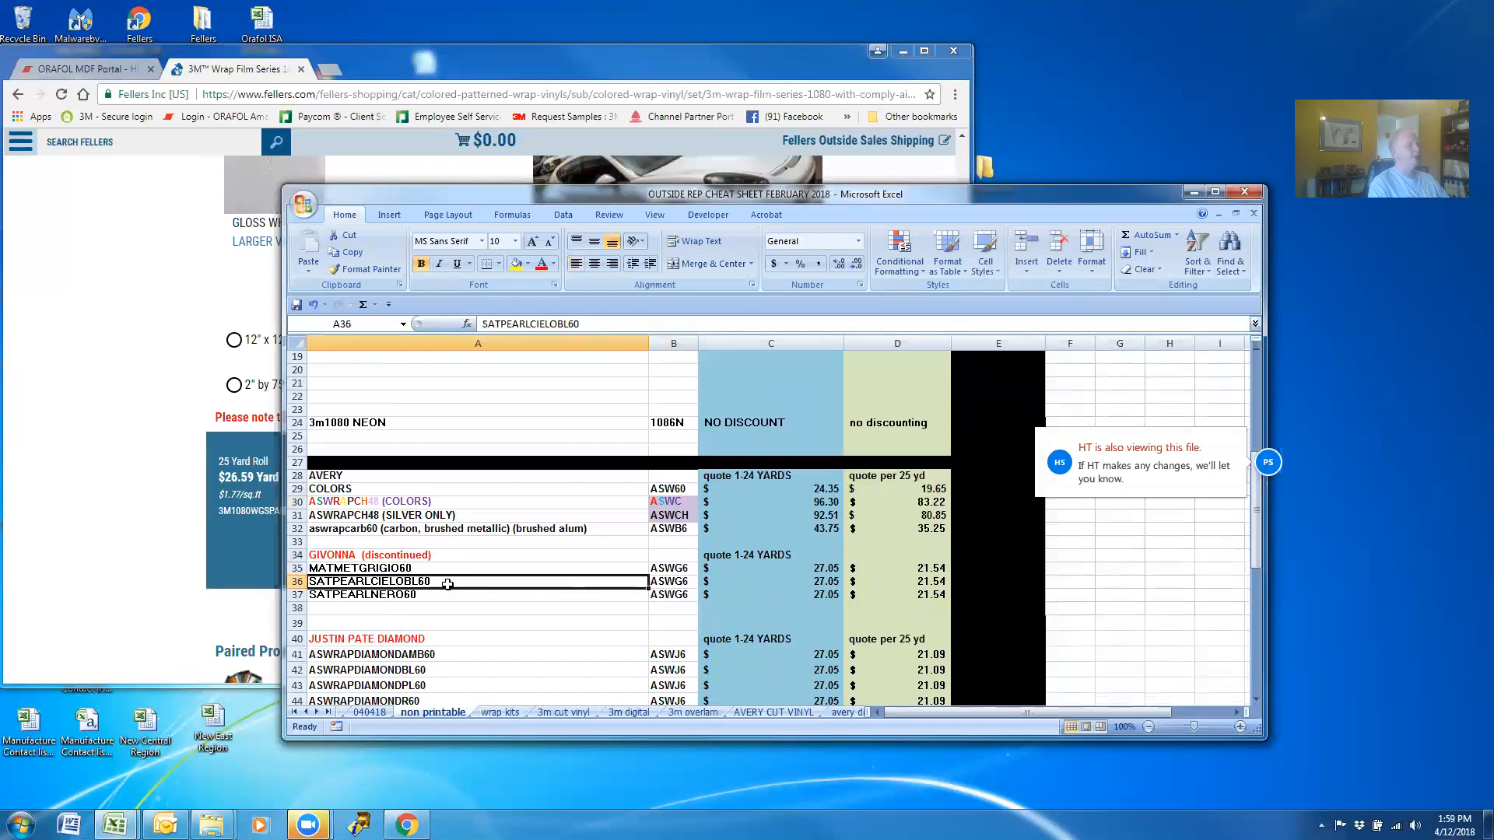
scroll(447, 584, "down", 2)
left_click(393, 576)
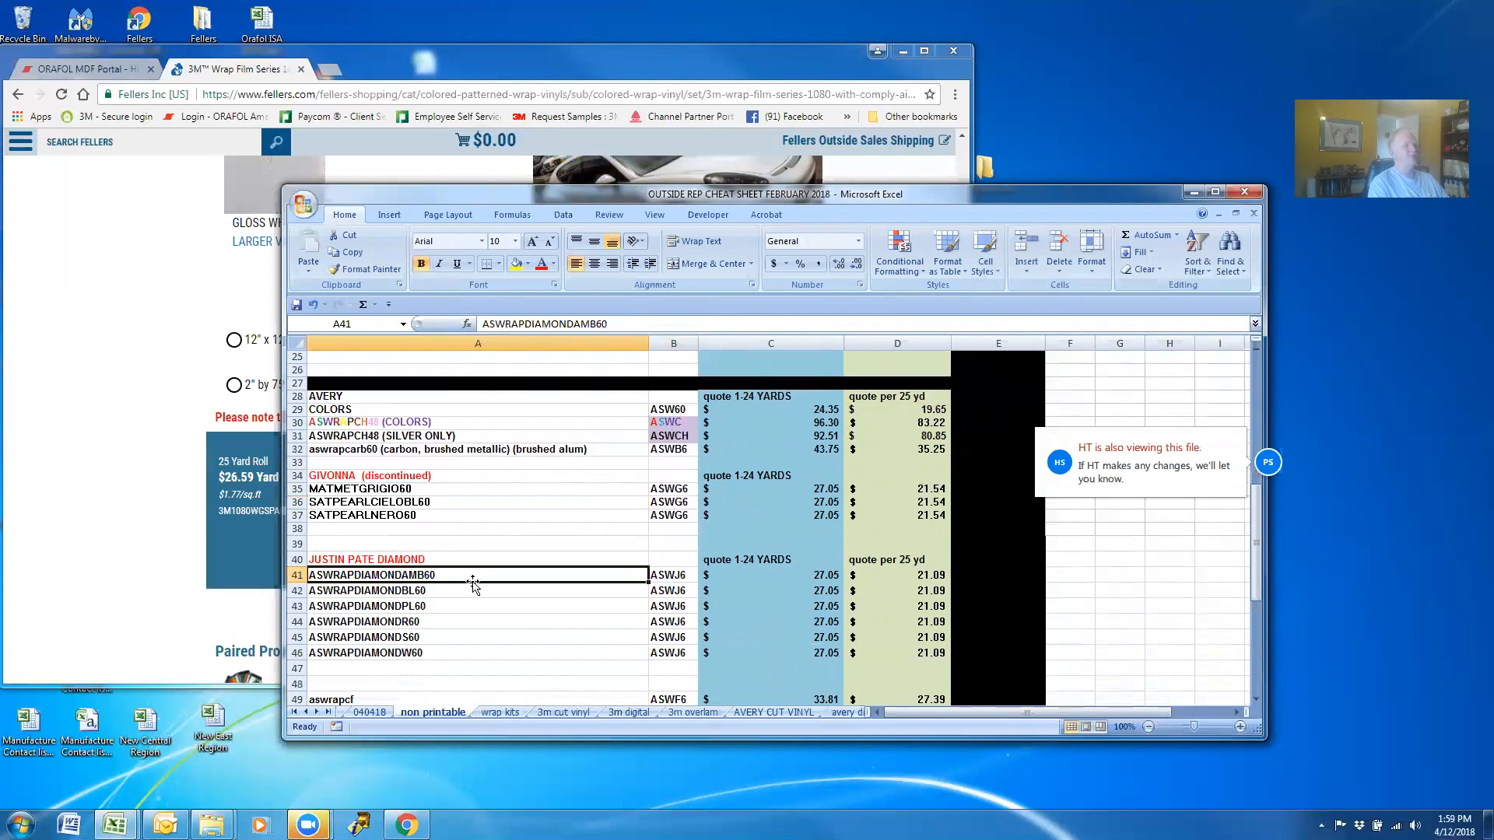
scroll(475, 580, "down", 3)
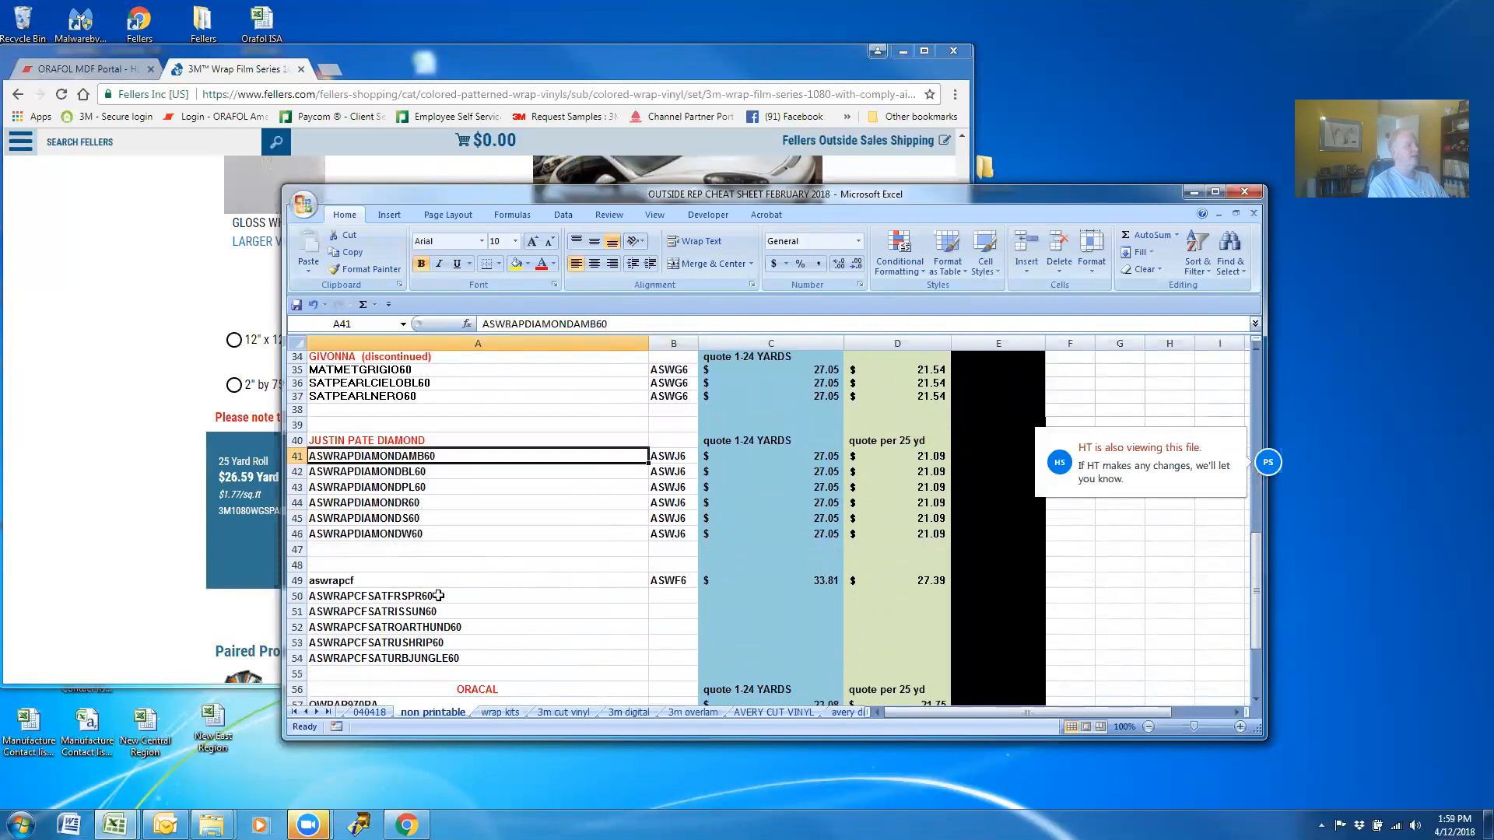
left_click(393, 596)
scroll(393, 598, "down", 2)
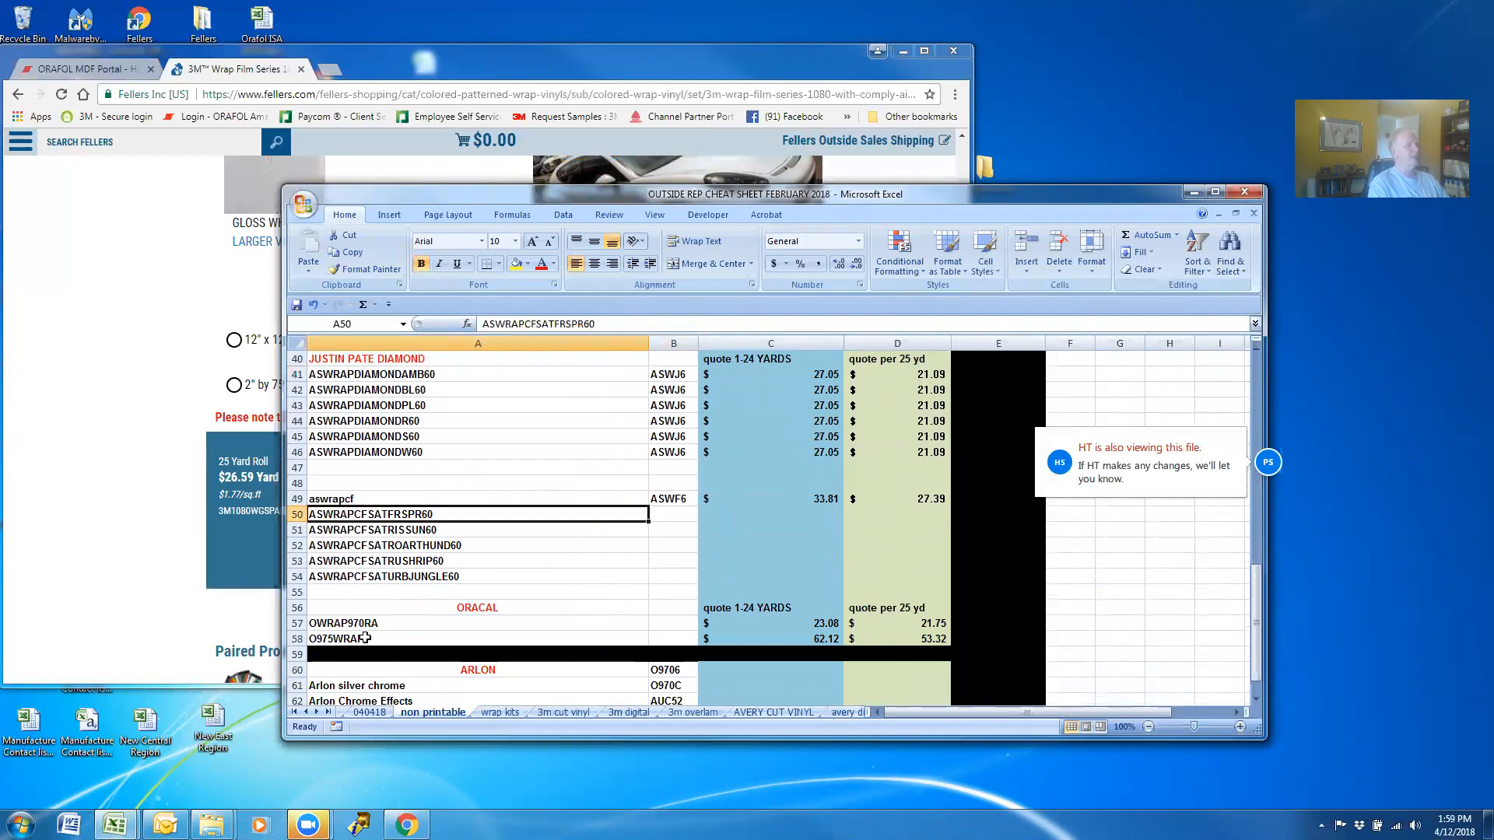
scroll(364, 637, "down", 2)
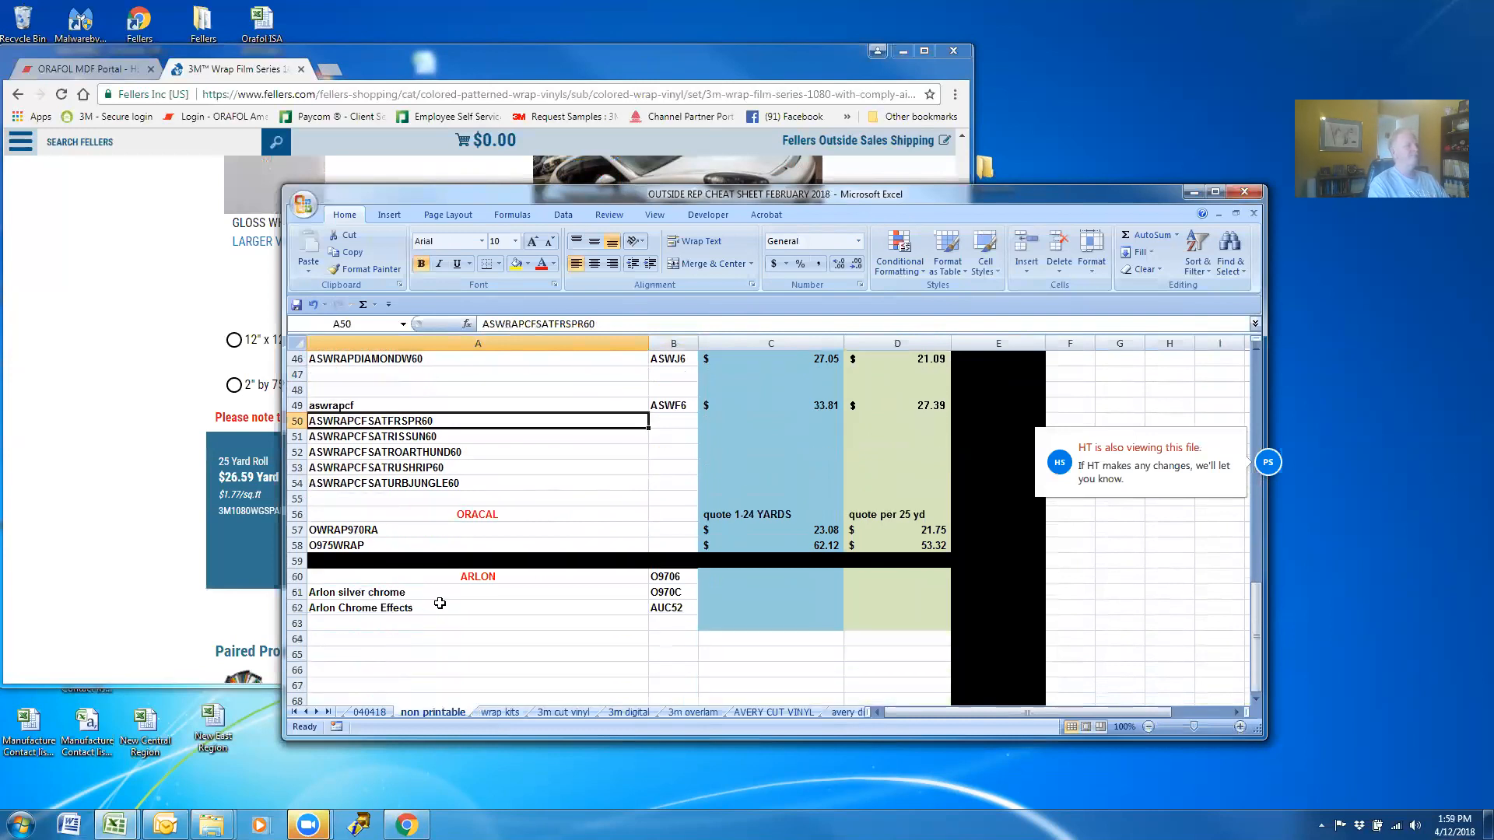
scroll(440, 604, "up", 3)
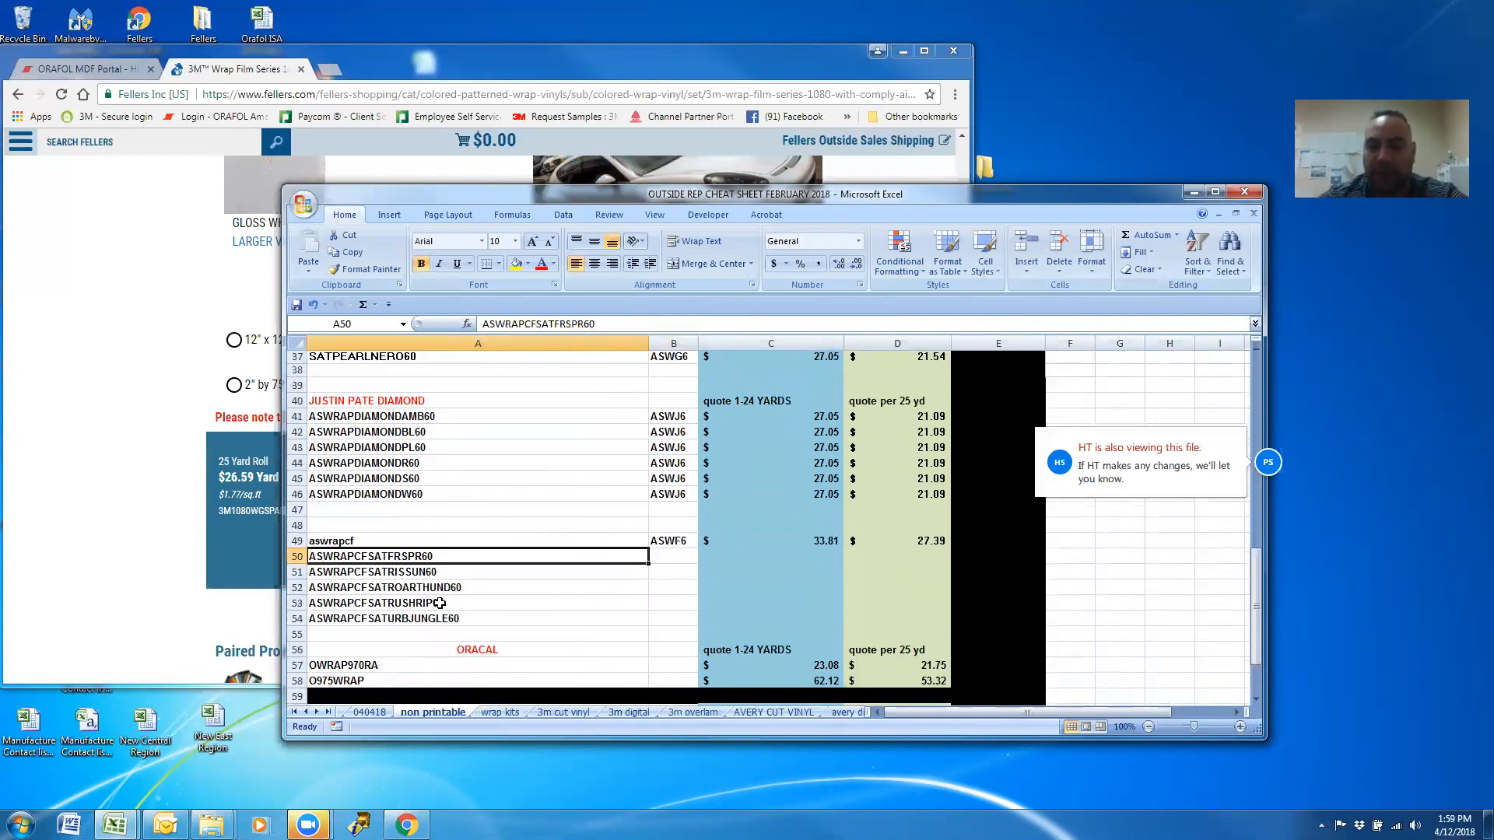
scroll(440, 604, "up", 2)
scroll(440, 603, "up", 1)
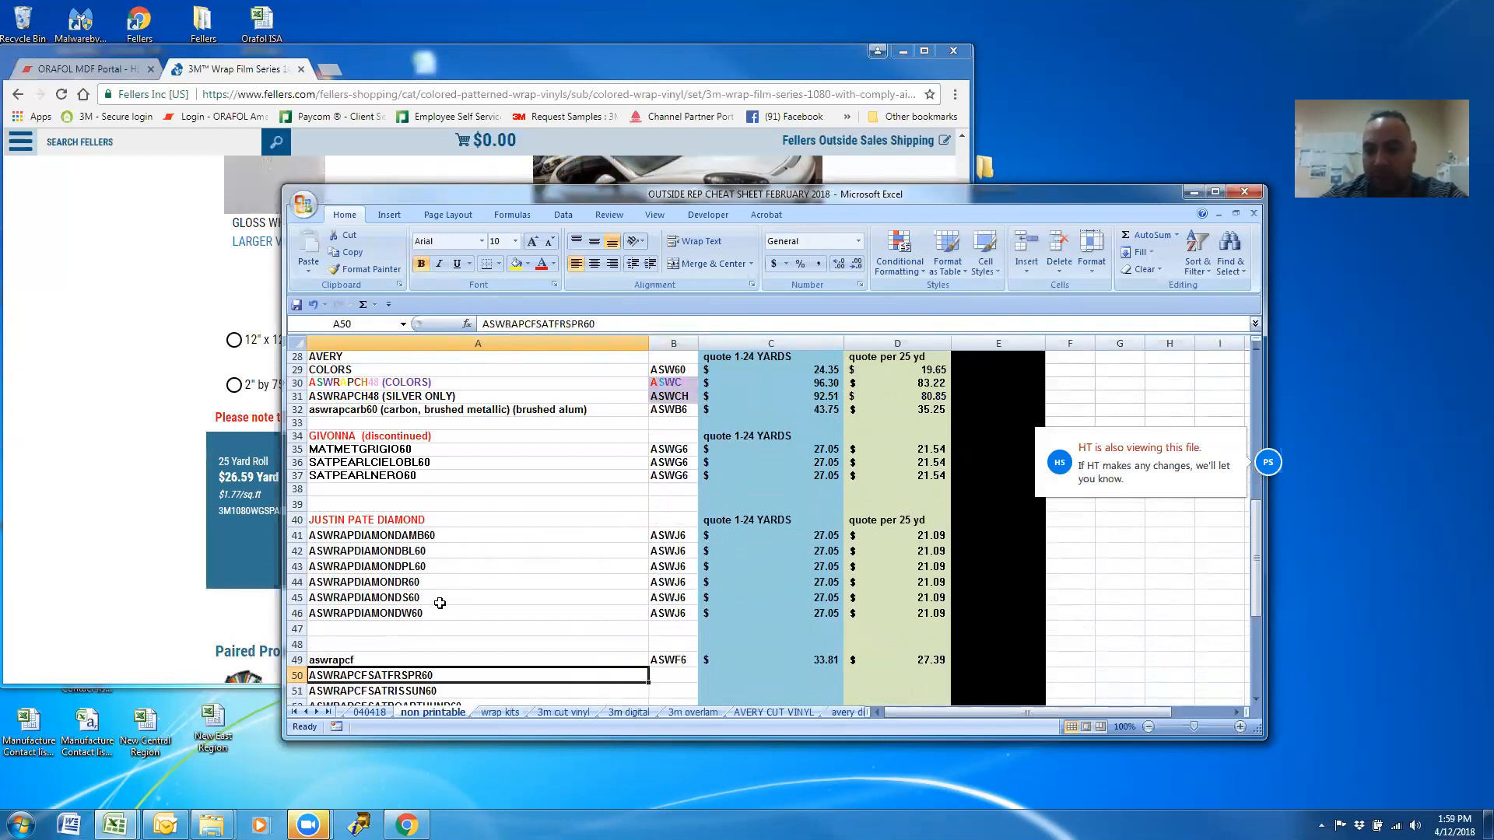
scroll(448, 606, "down", 3)
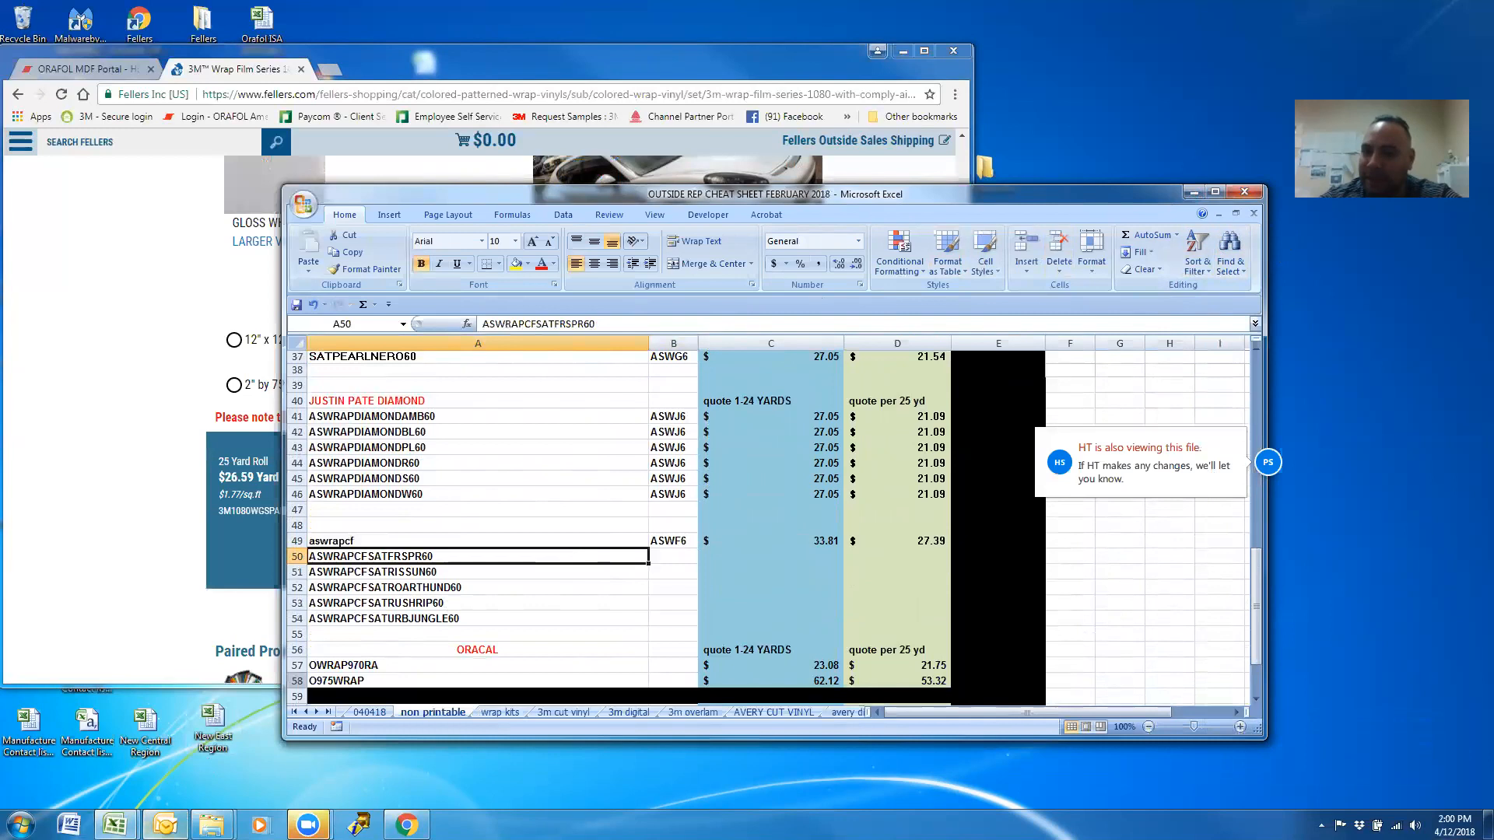
left_click(115, 825)
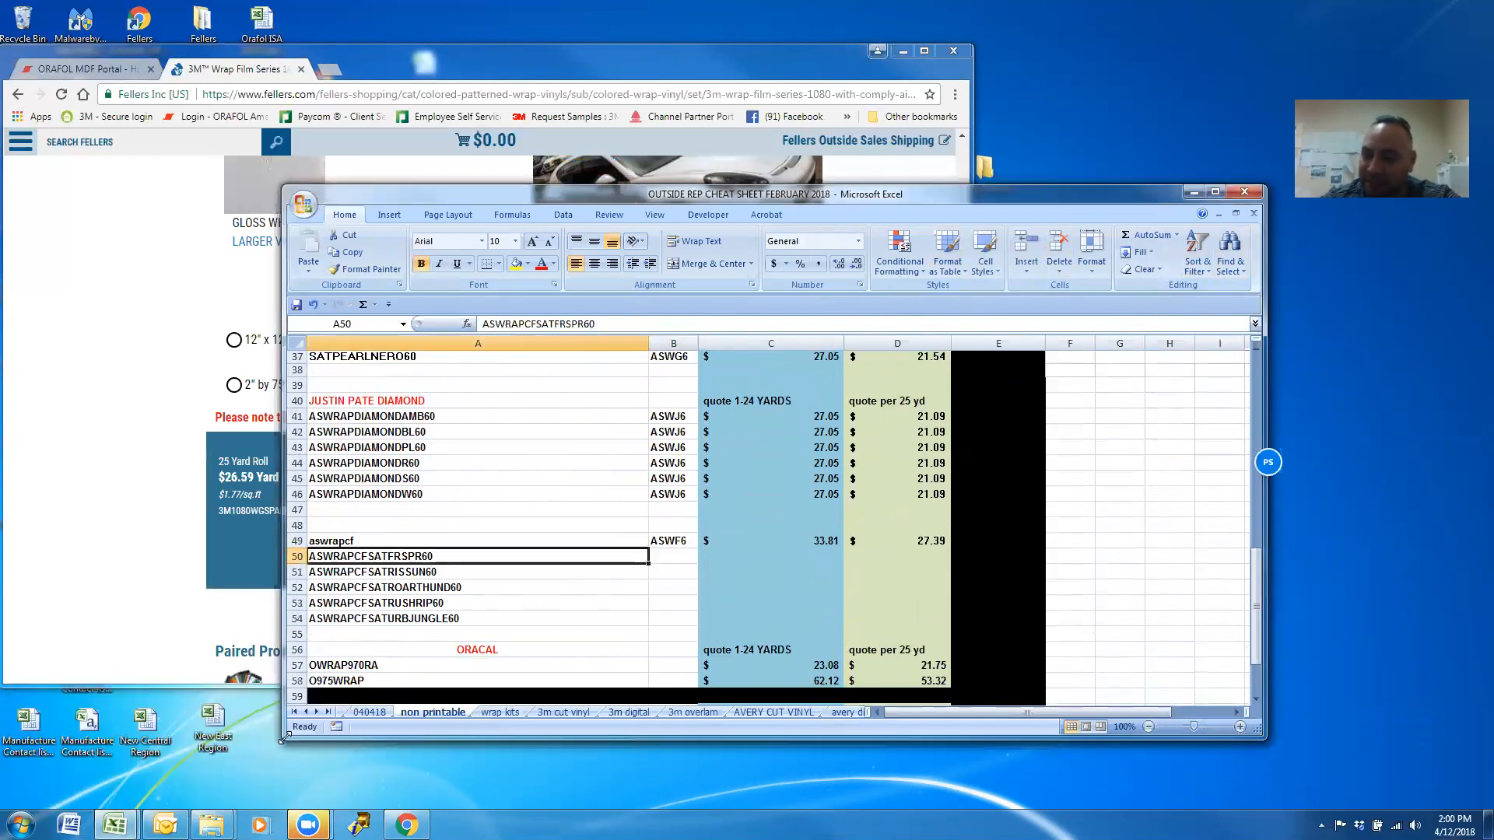
Return to the outside rep cheat sheet and open its 'application tape' sheet.
left_click(118, 762)
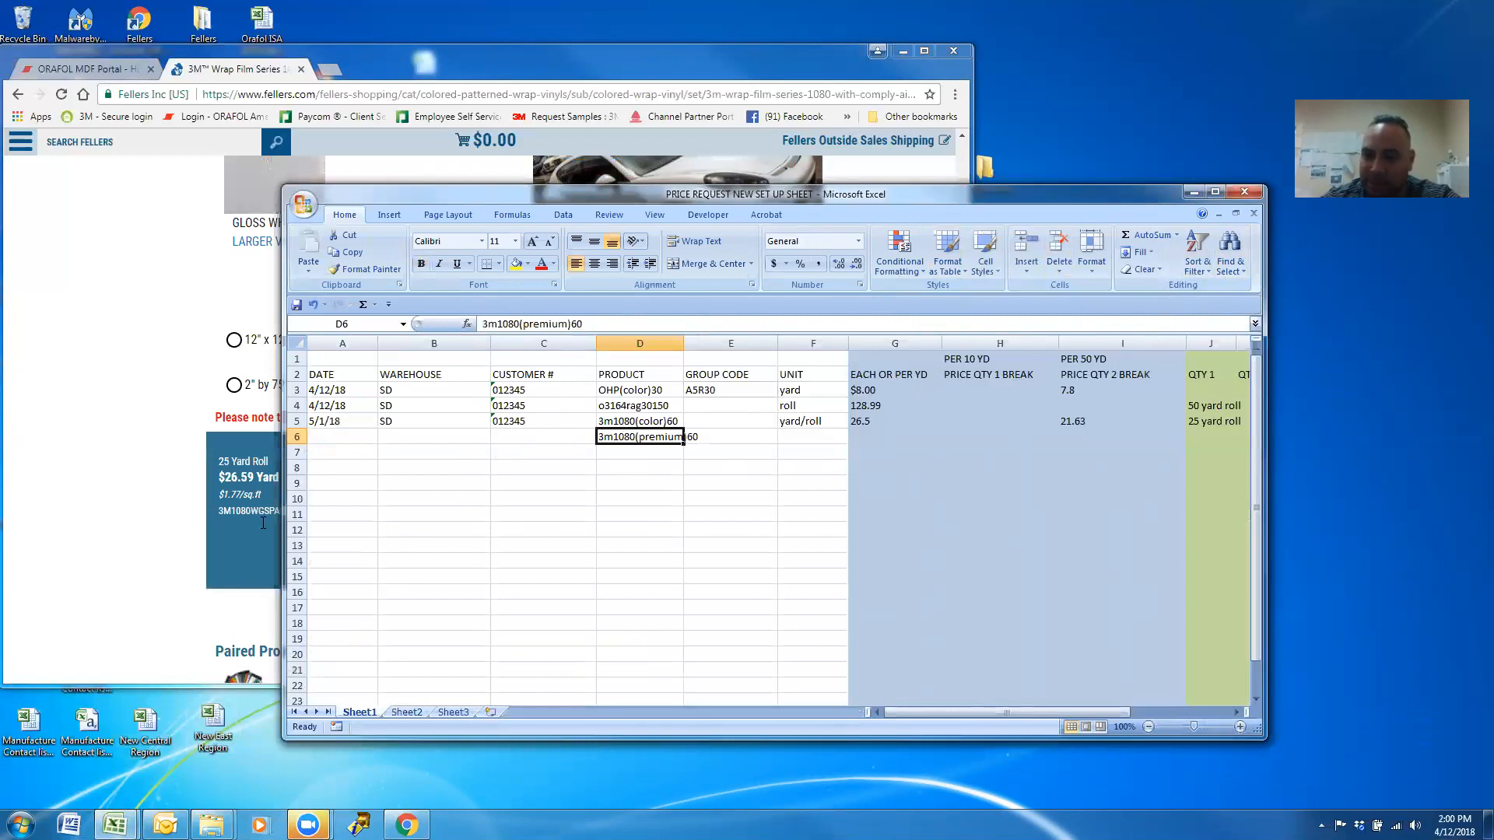
left_click(114, 825)
left_click(278, 771)
left_click(317, 711)
left_click(317, 712)
left_click(317, 711)
left_click(316, 712)
left_click(316, 712)
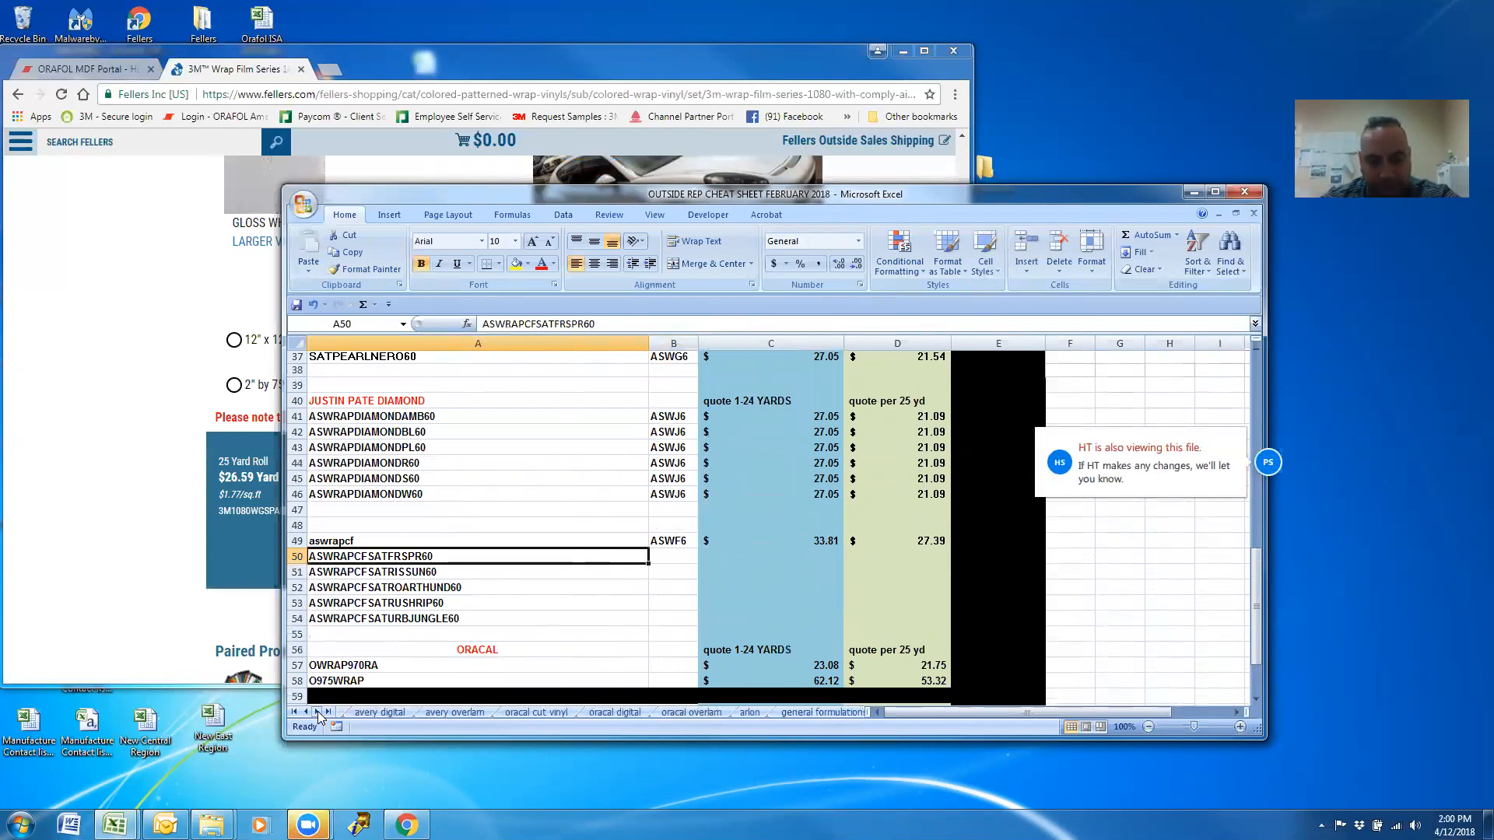
left_click(317, 711)
left_click(317, 712)
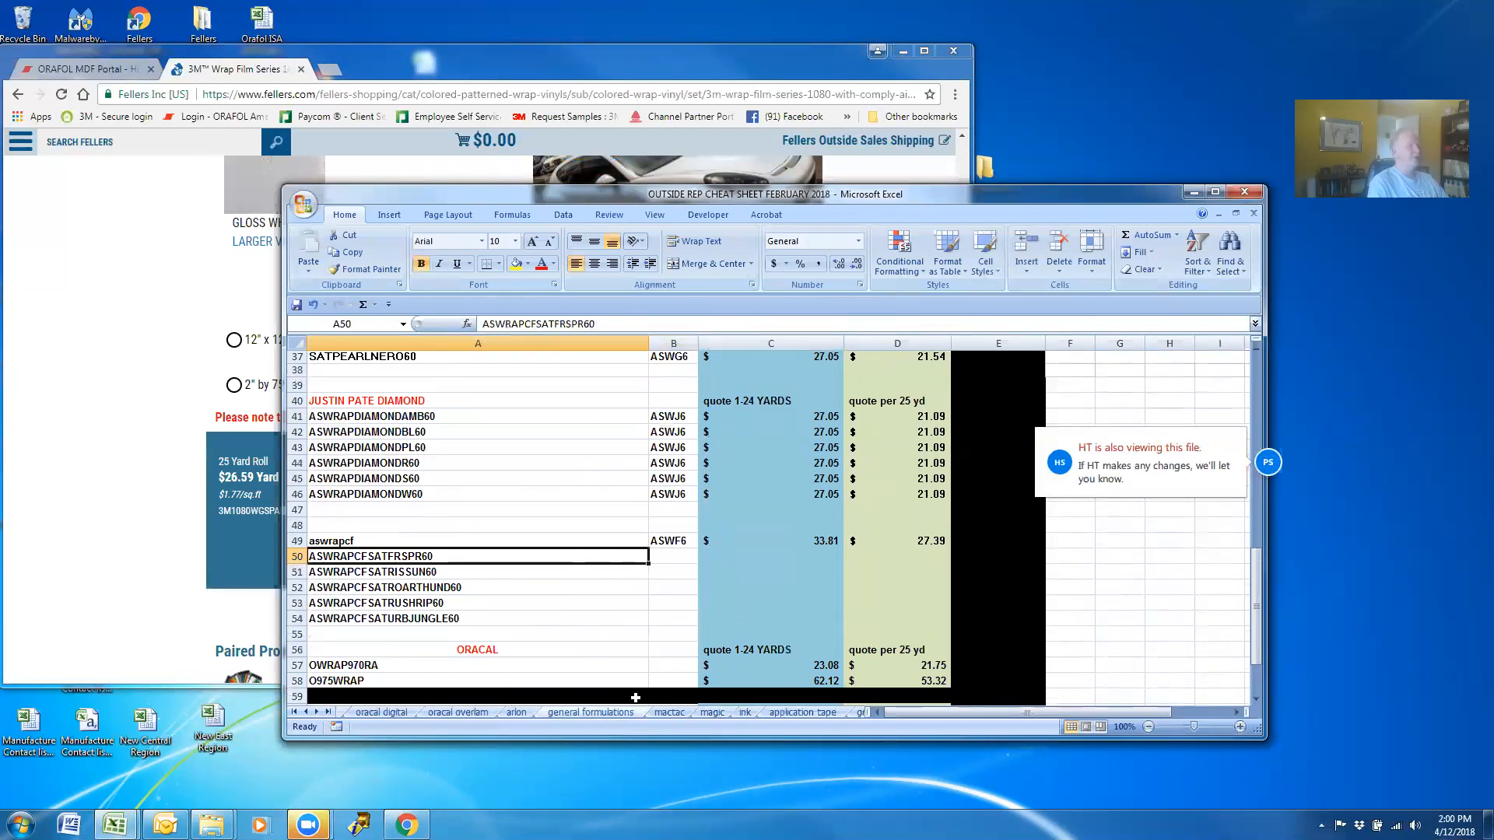
left_click(803, 711)
Review the application tape prices, then switch to the price request setup workbook.
scroll(620, 595, "up", 6)
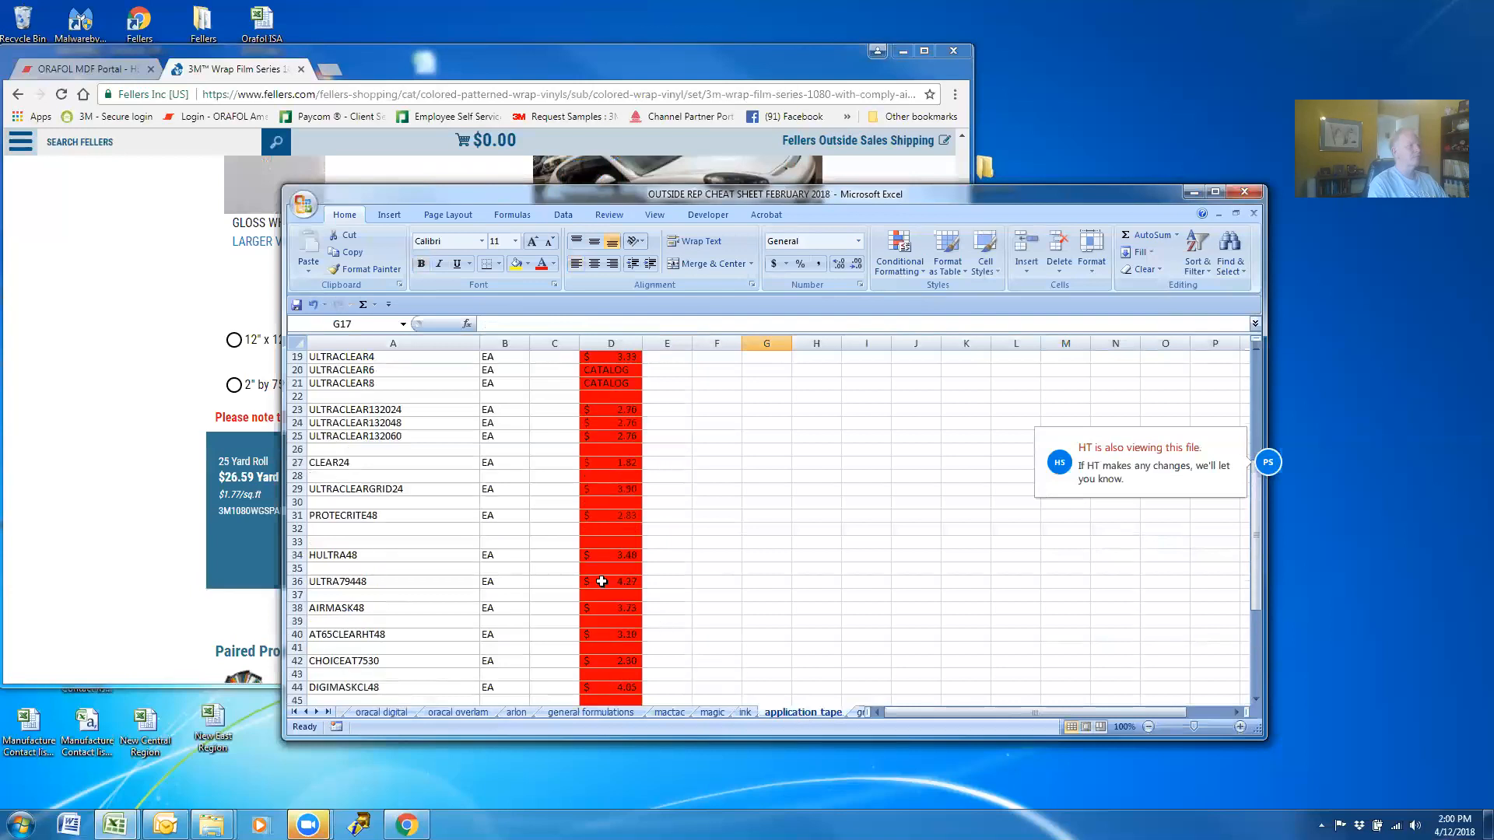
scroll(607, 584, "down", 3)
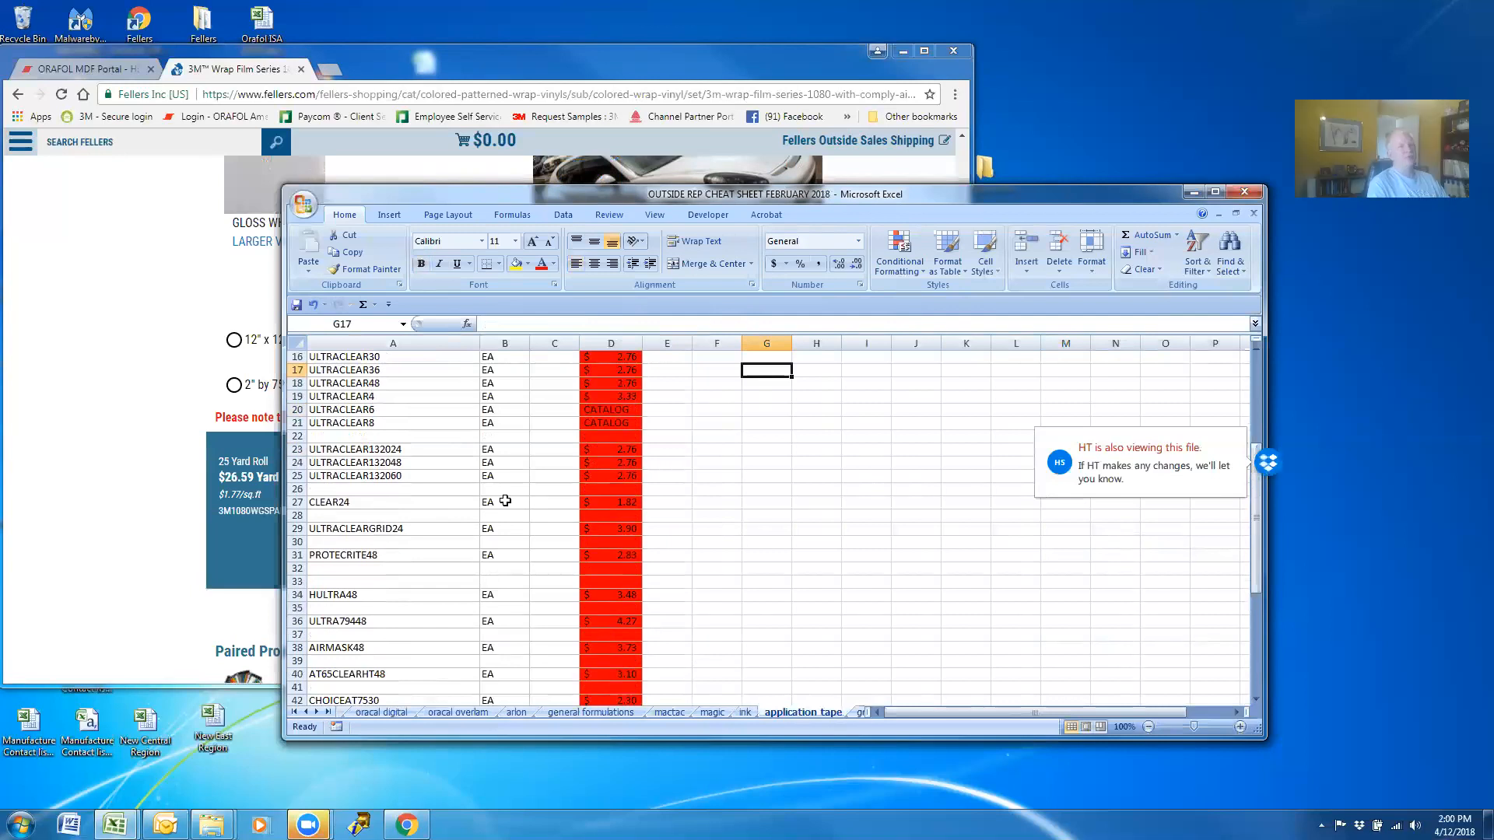
left_click(150, 774)
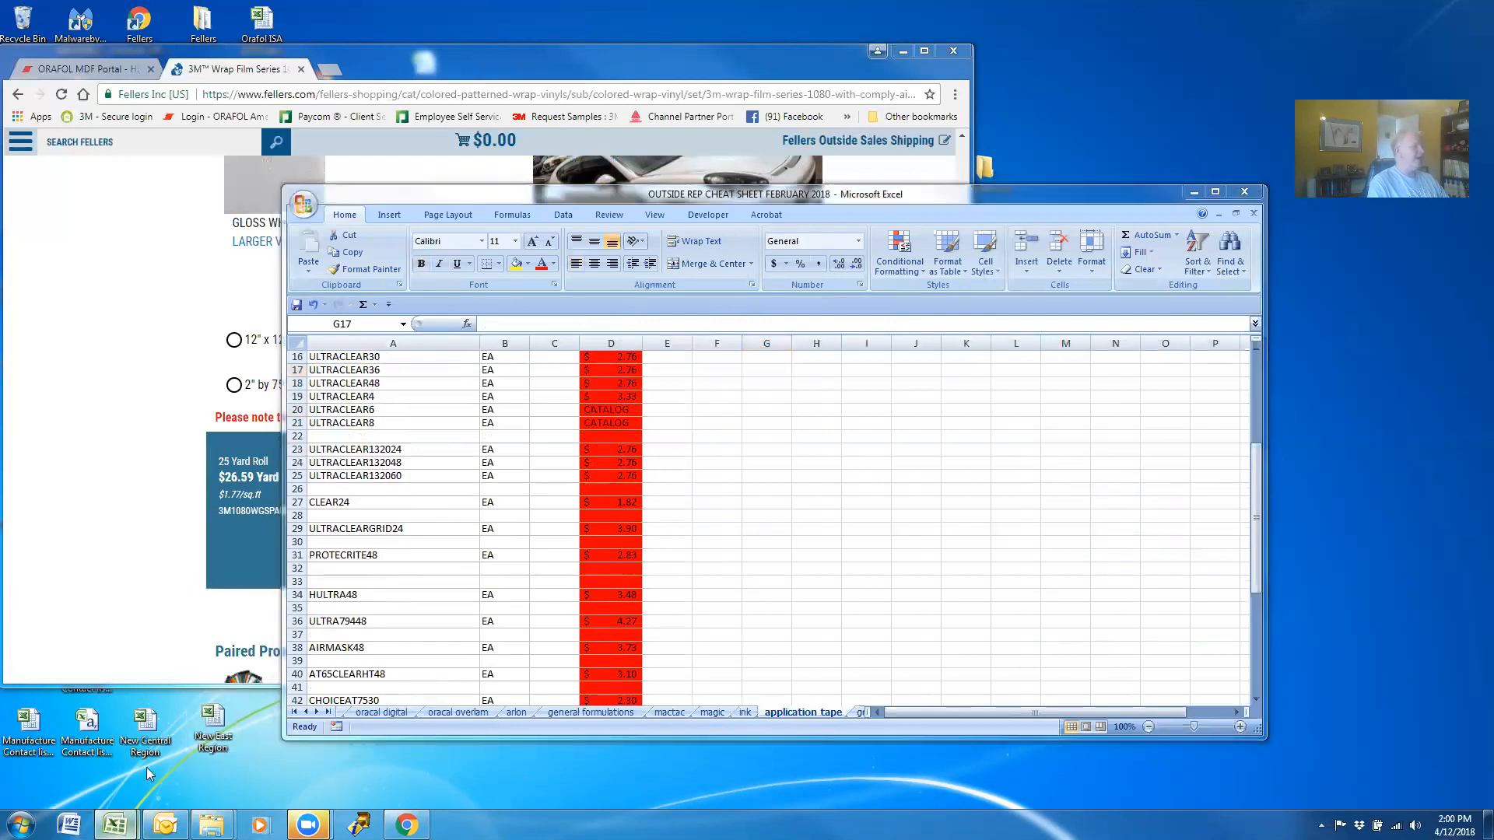
left_click(115, 824)
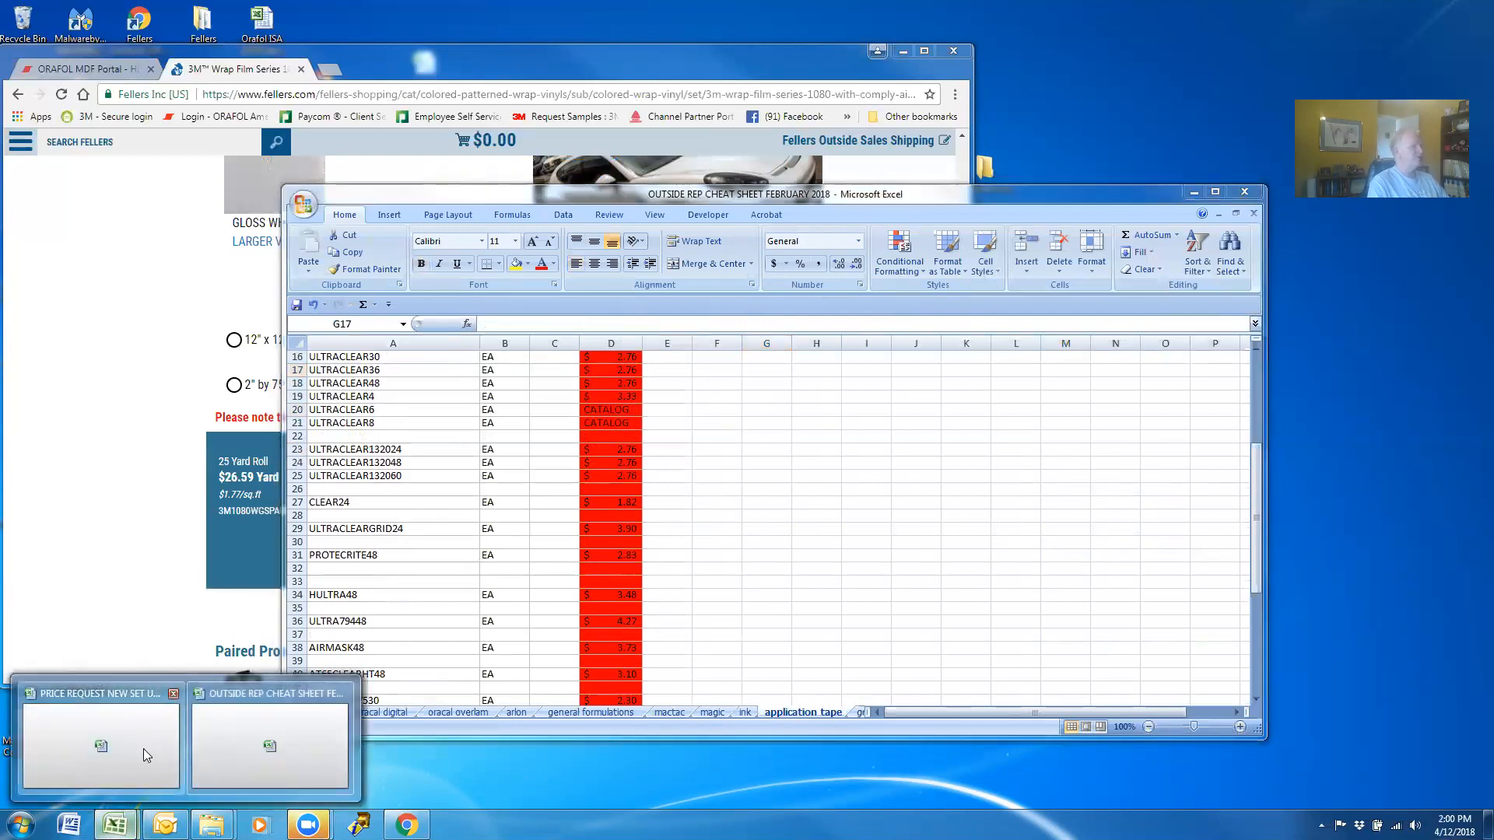
left_click(143, 748)
In row 6, enter a new product code in D6, group code Rcon and unit 'per inch'.
left_click(357, 440)
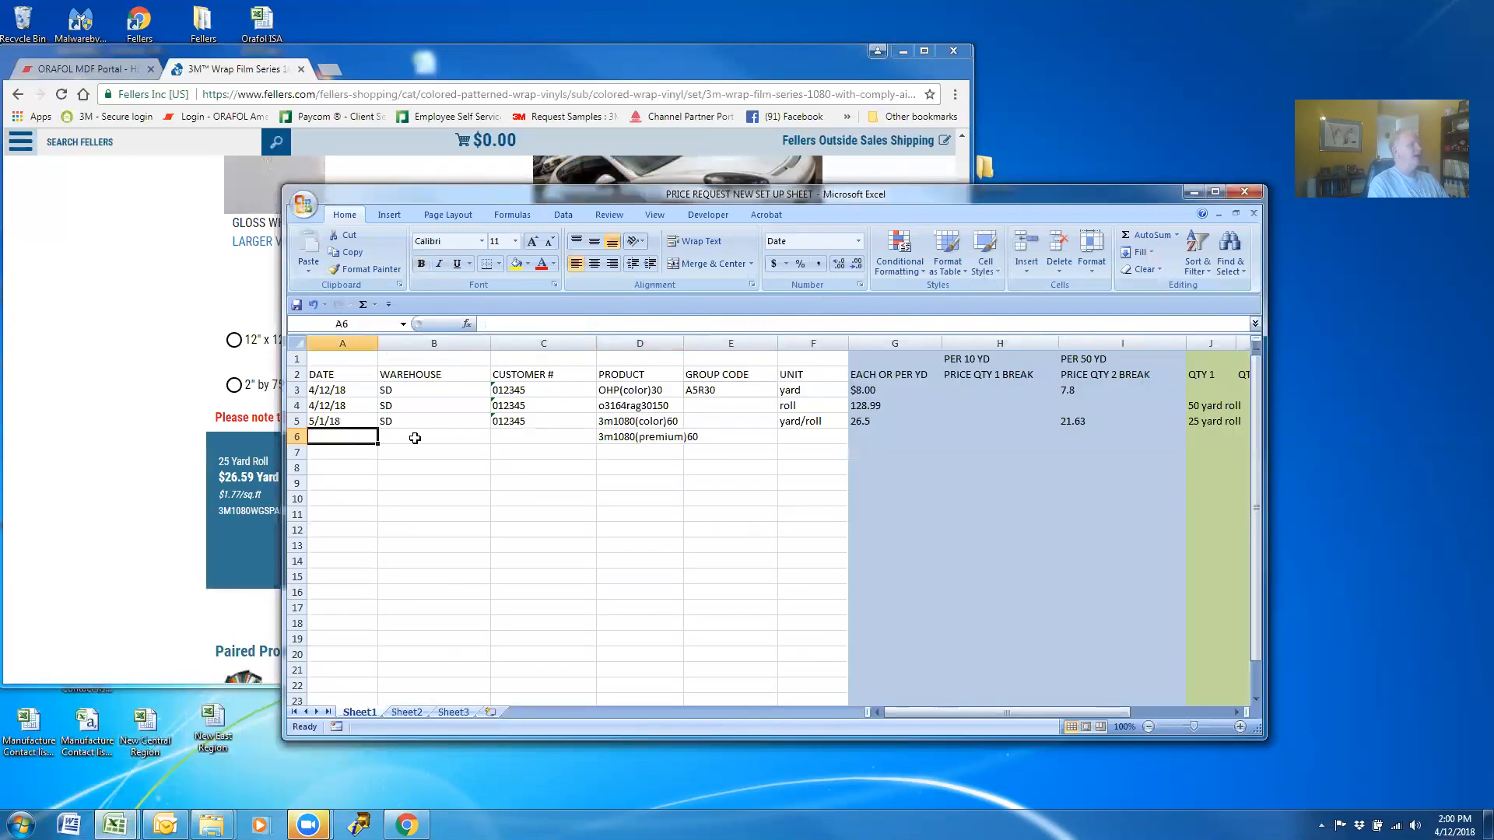
left_click(619, 438)
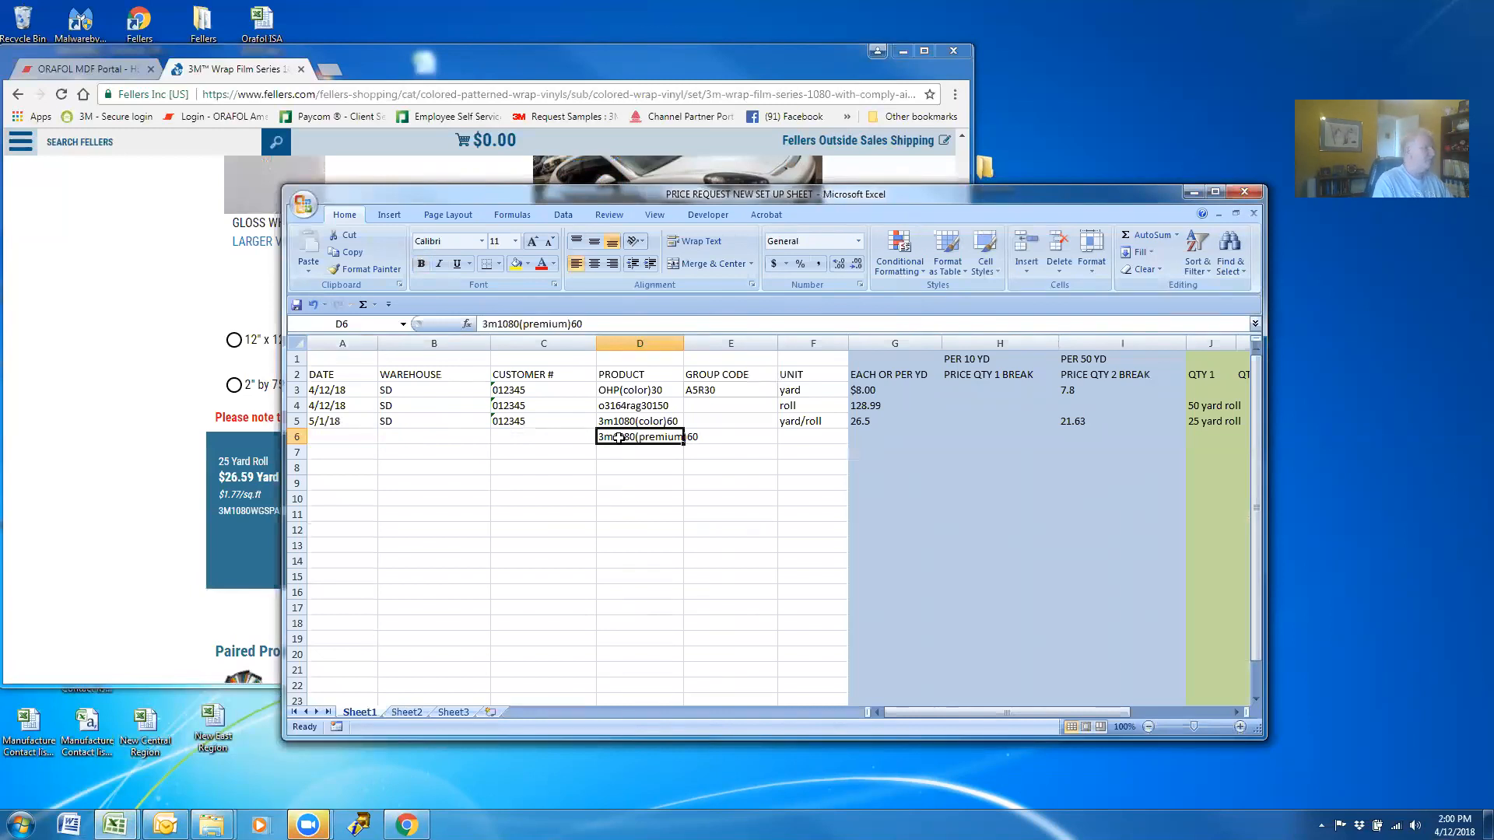
type("rta")
key("BackSpace")
key("BackSpace")
type("co")
key("Tab")
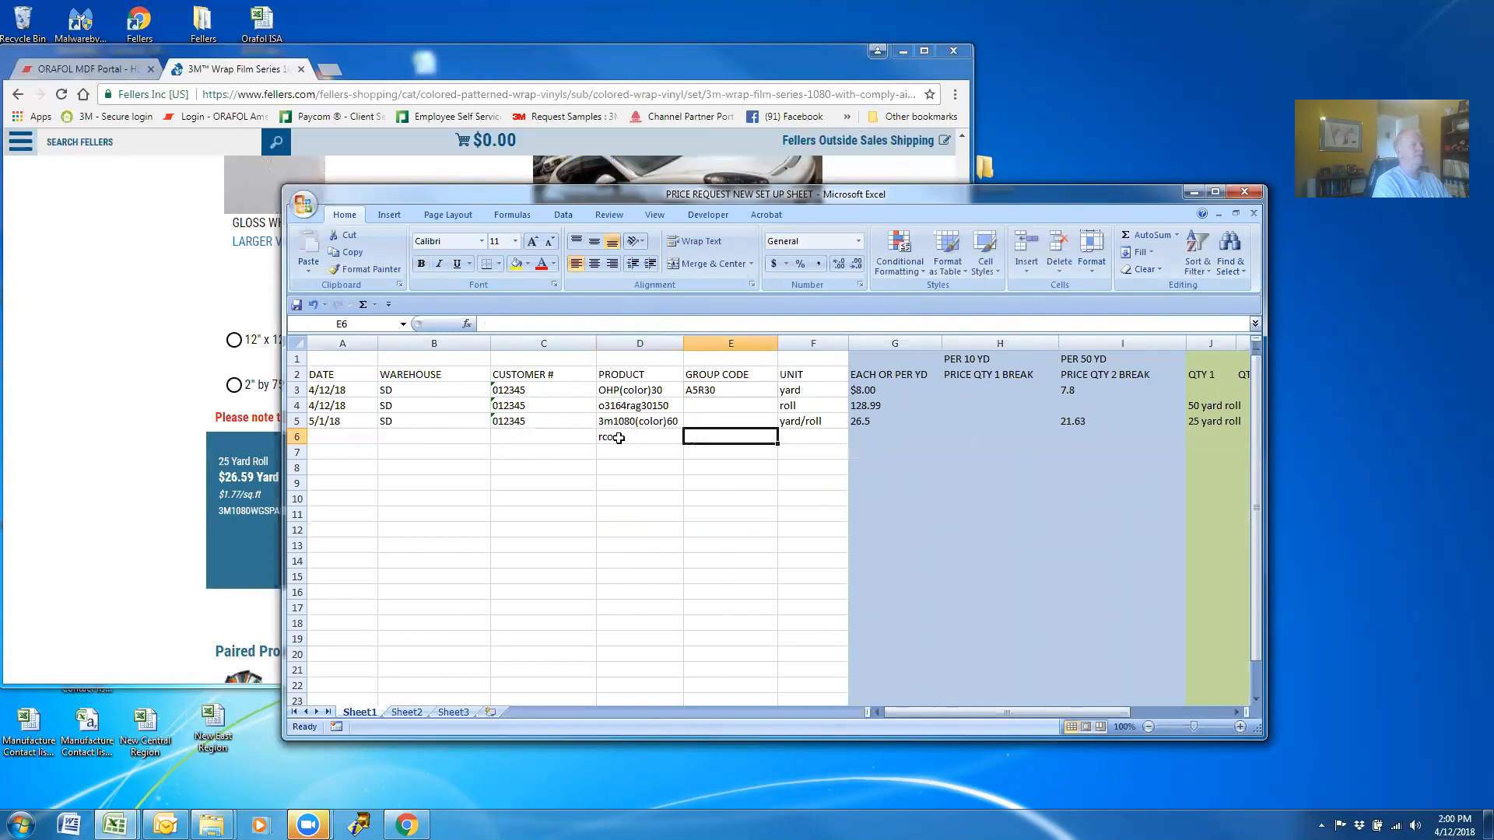
type("a")
key("BackSpace")
type("Rcon")
key("Tab")
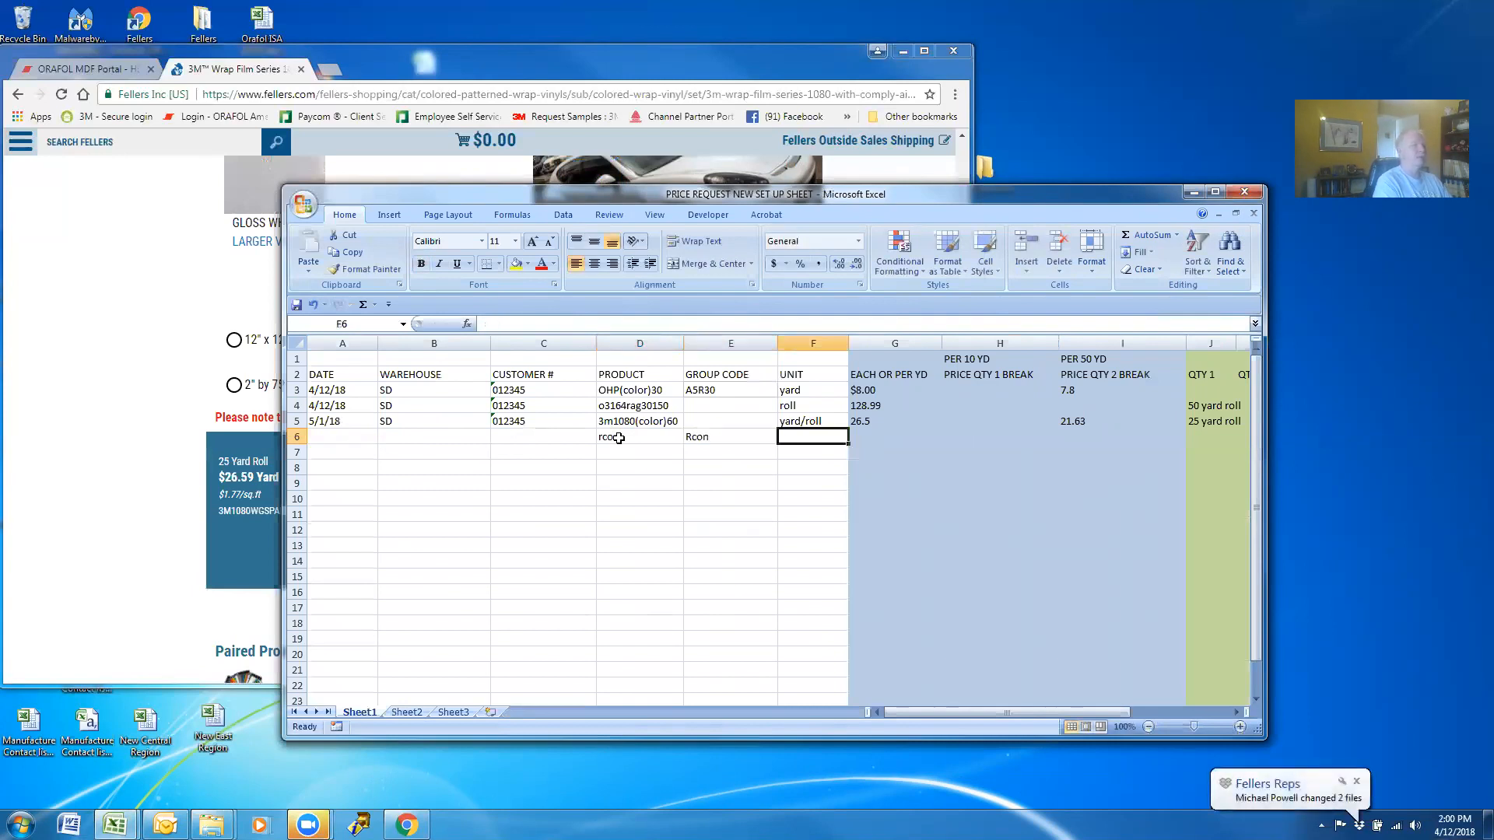
type("per inch")
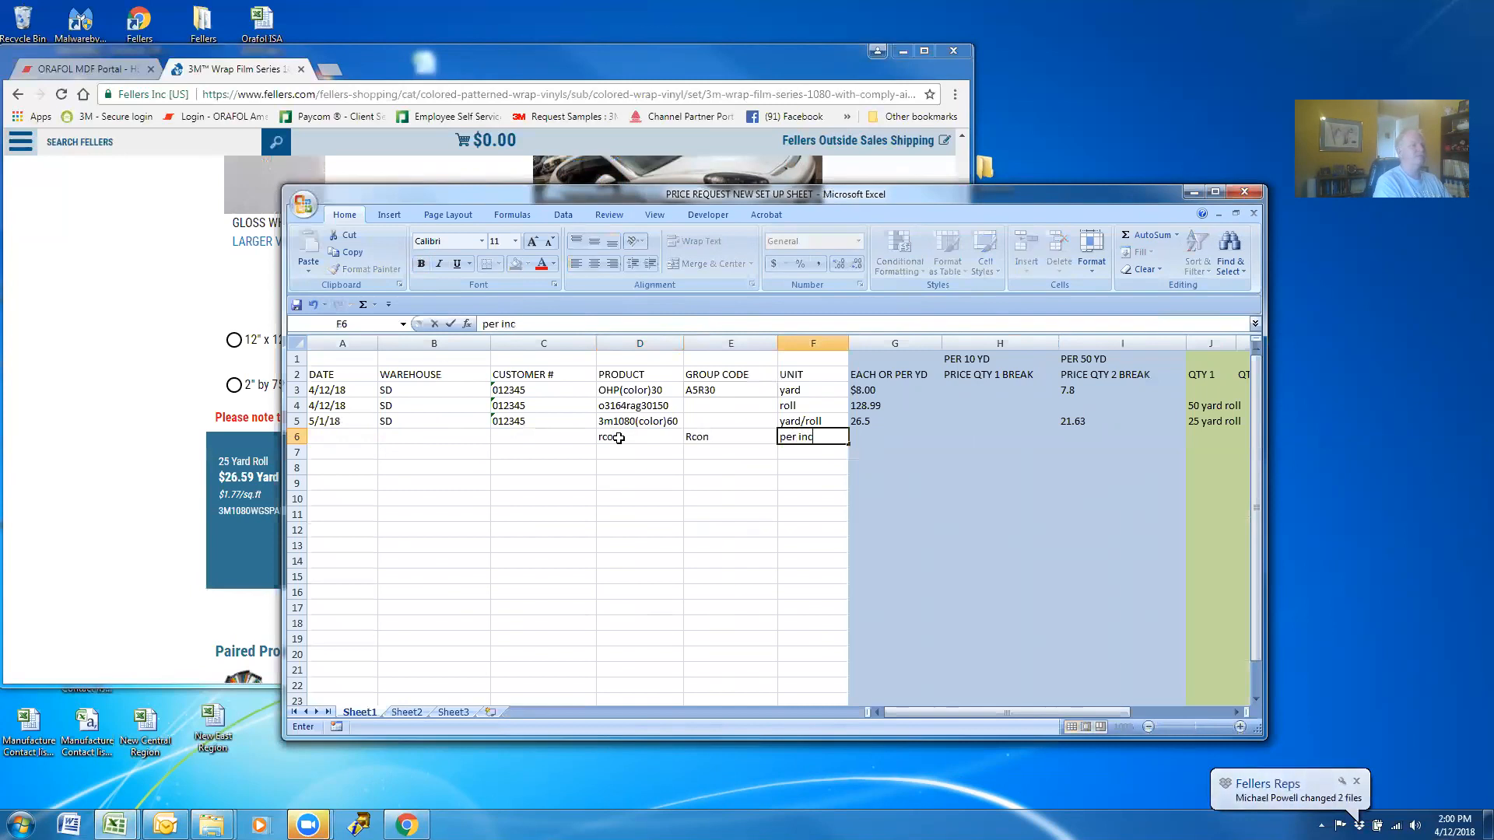
key("Tab")
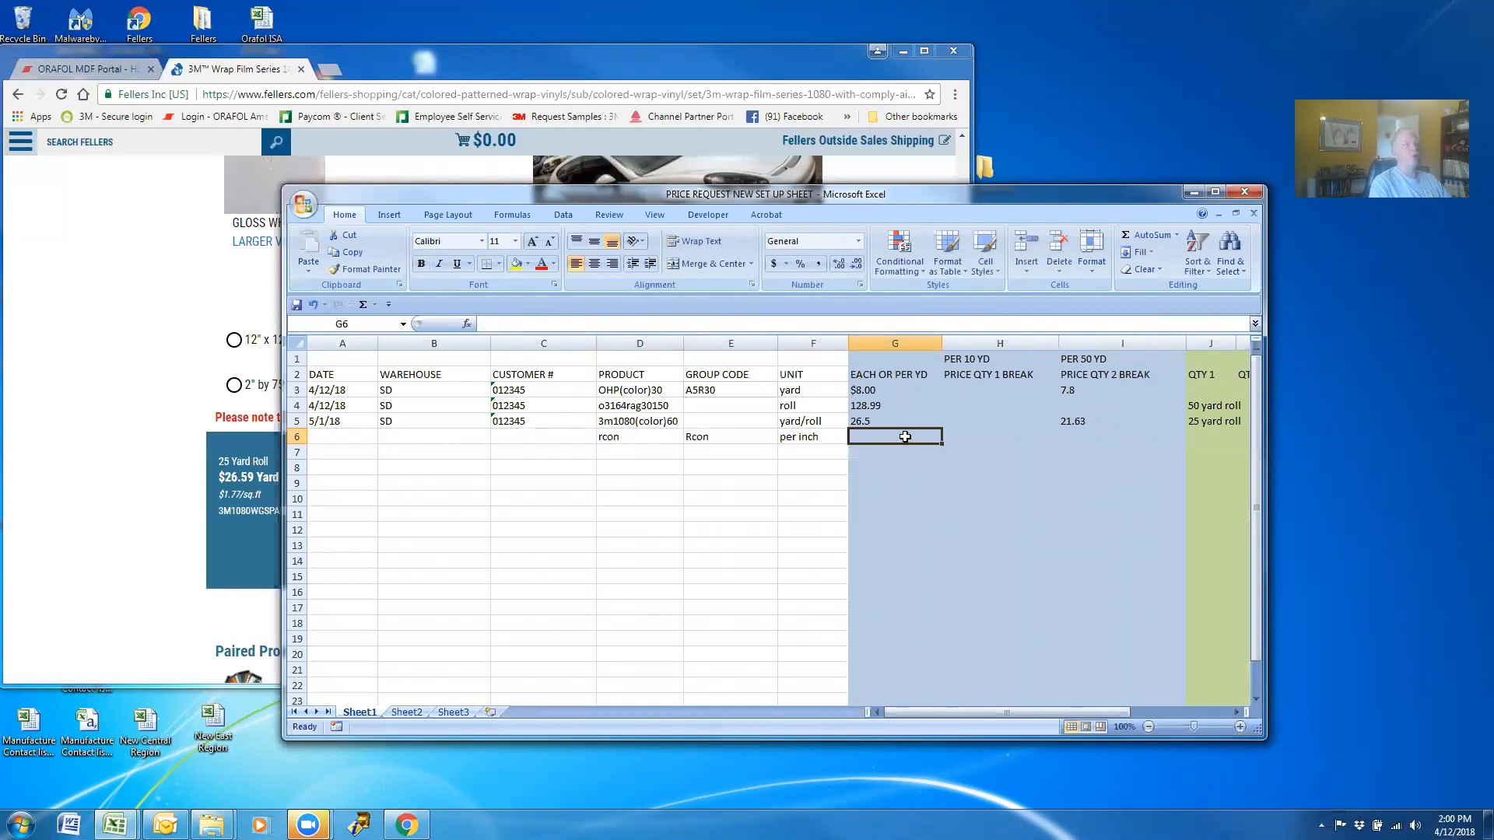
Correct the D6 product code to rcon36 and change the F6 unit to roll.
left_click(814, 436)
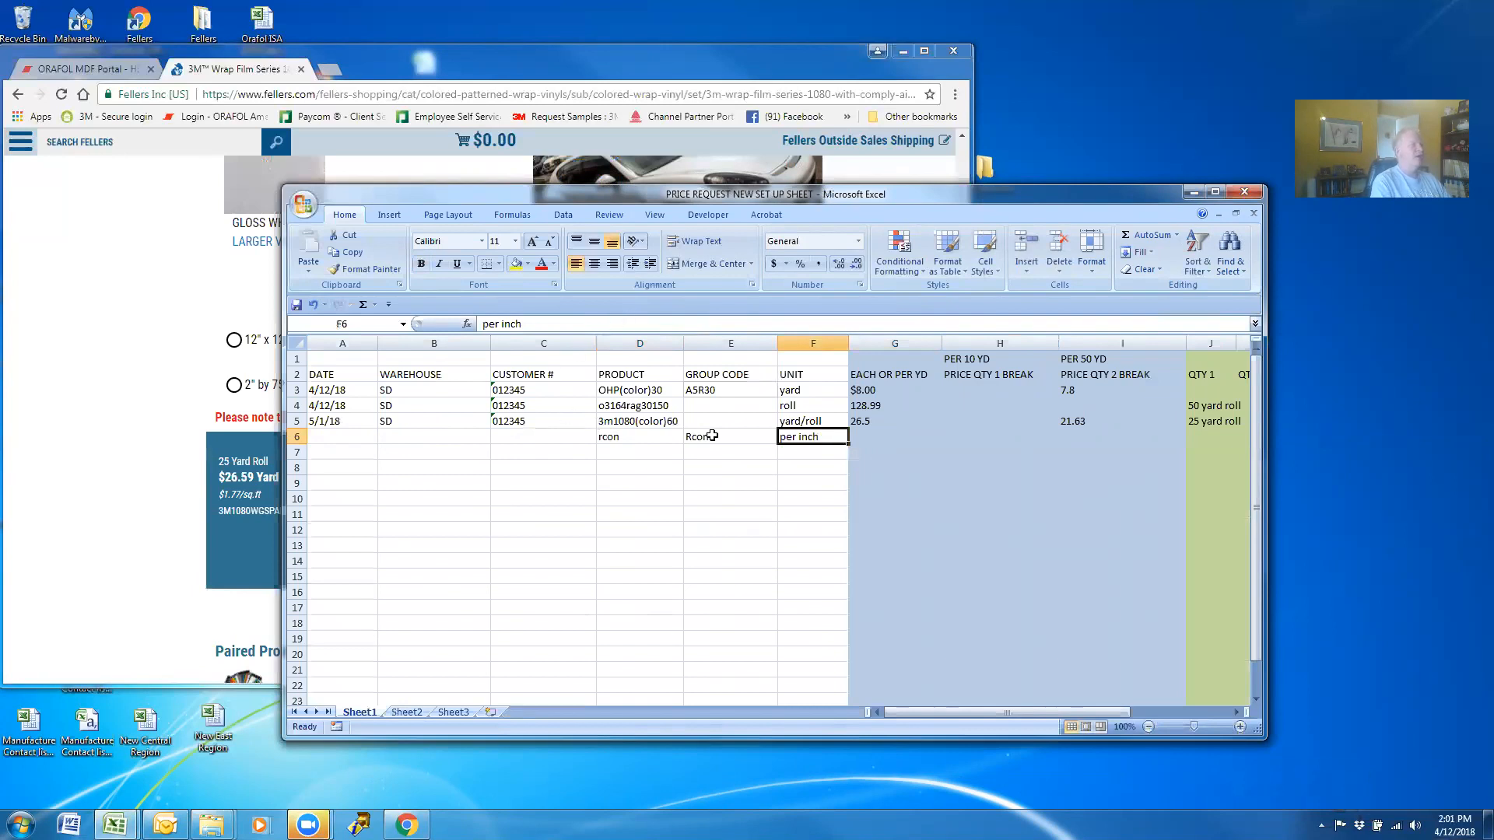
left_click(638, 438)
left_click(750, 324)
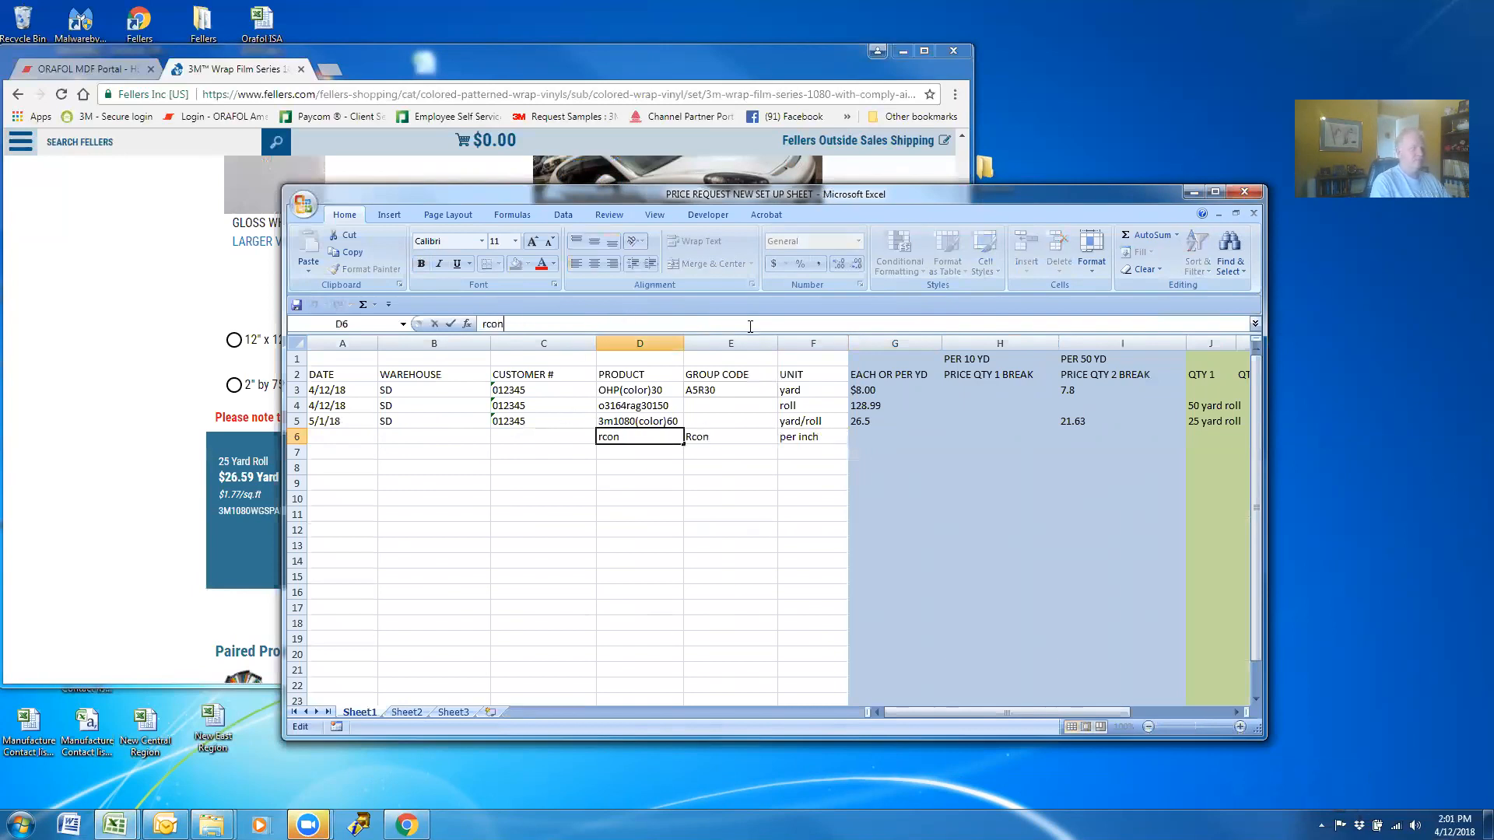
type("36")
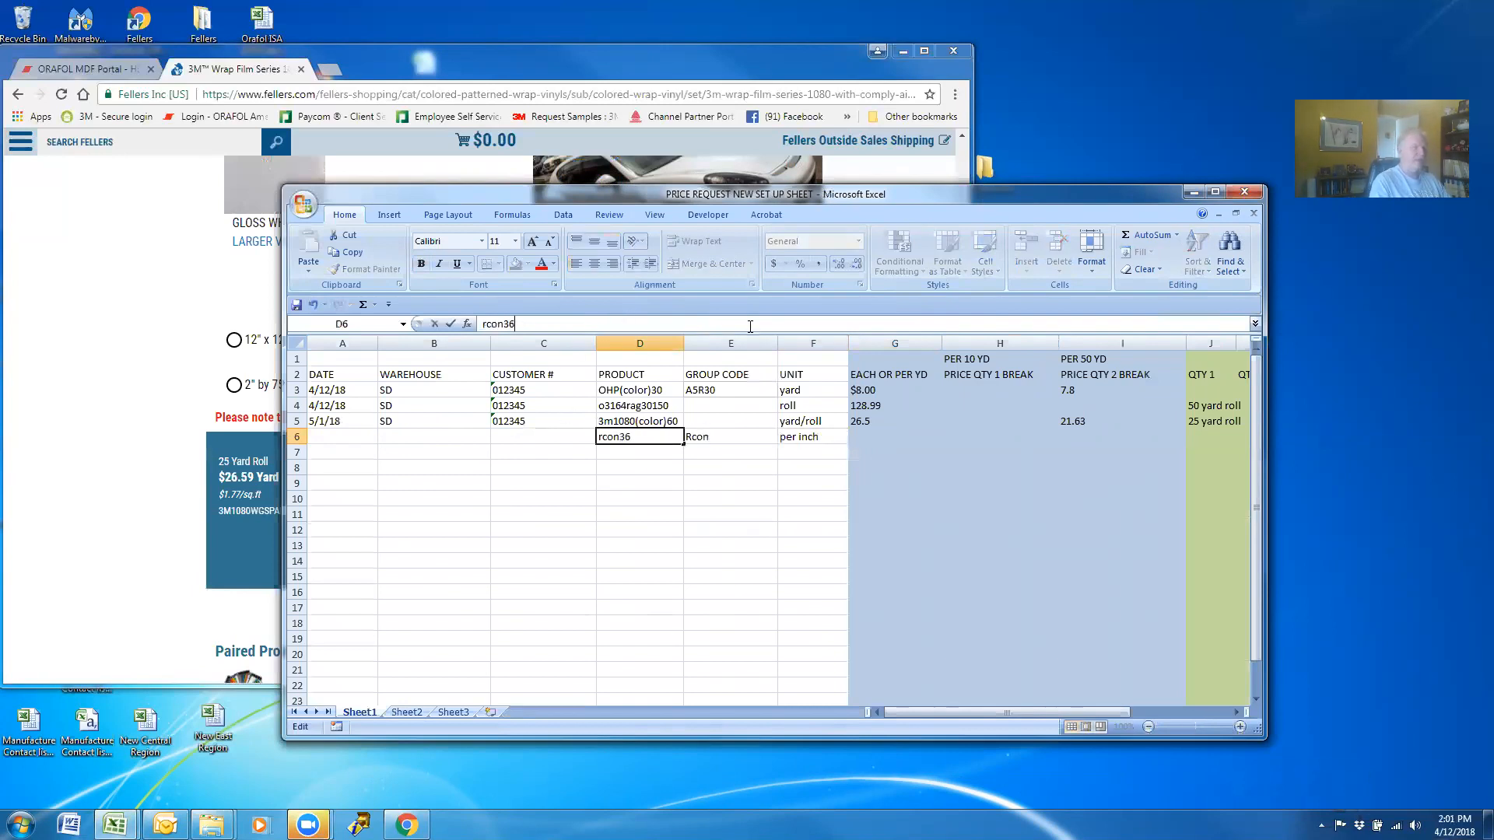
left_click(857, 440)
left_click(801, 438)
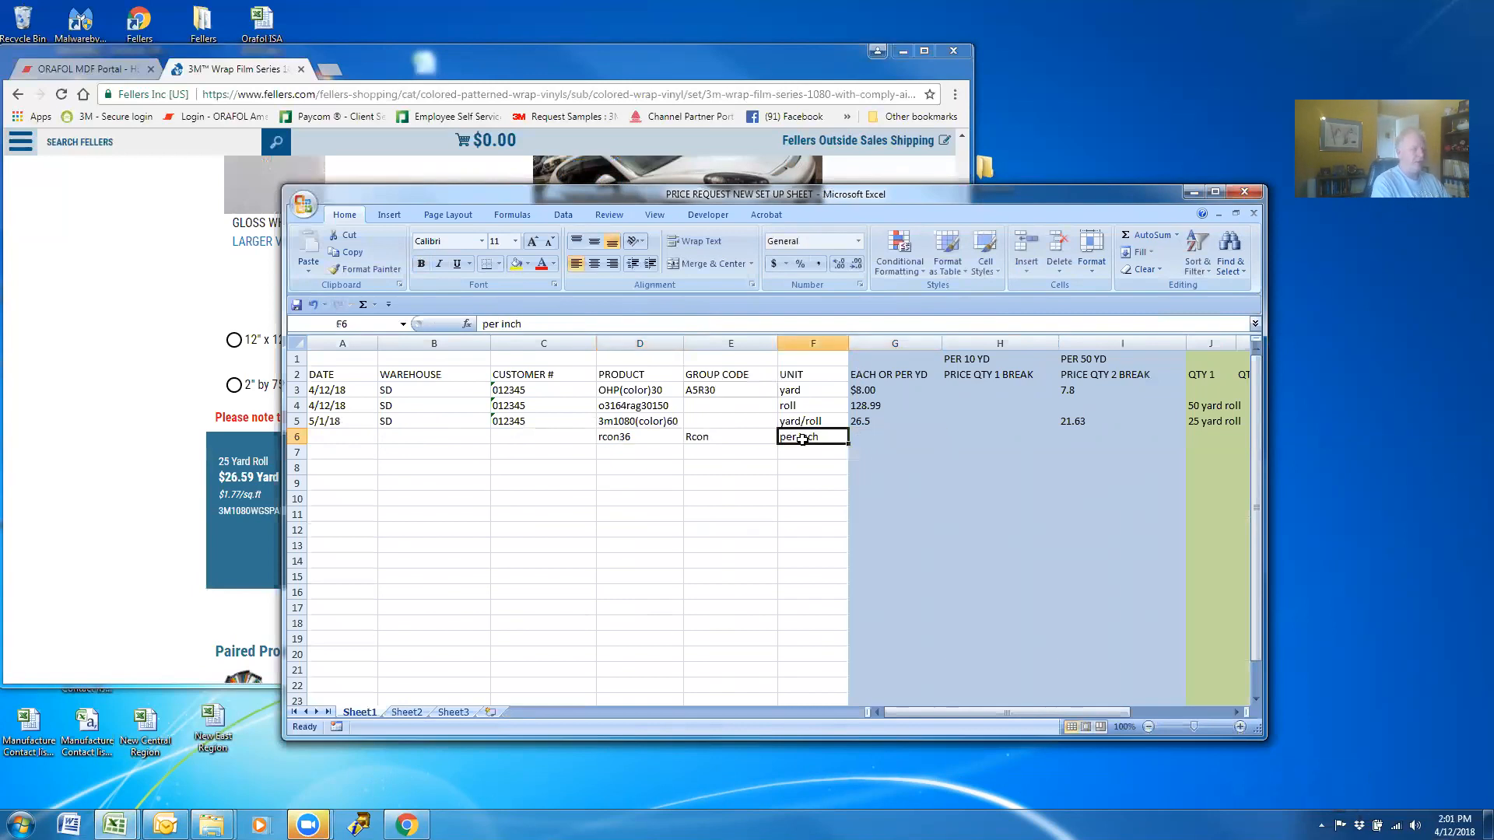
key("BackSpace")
type("roll")
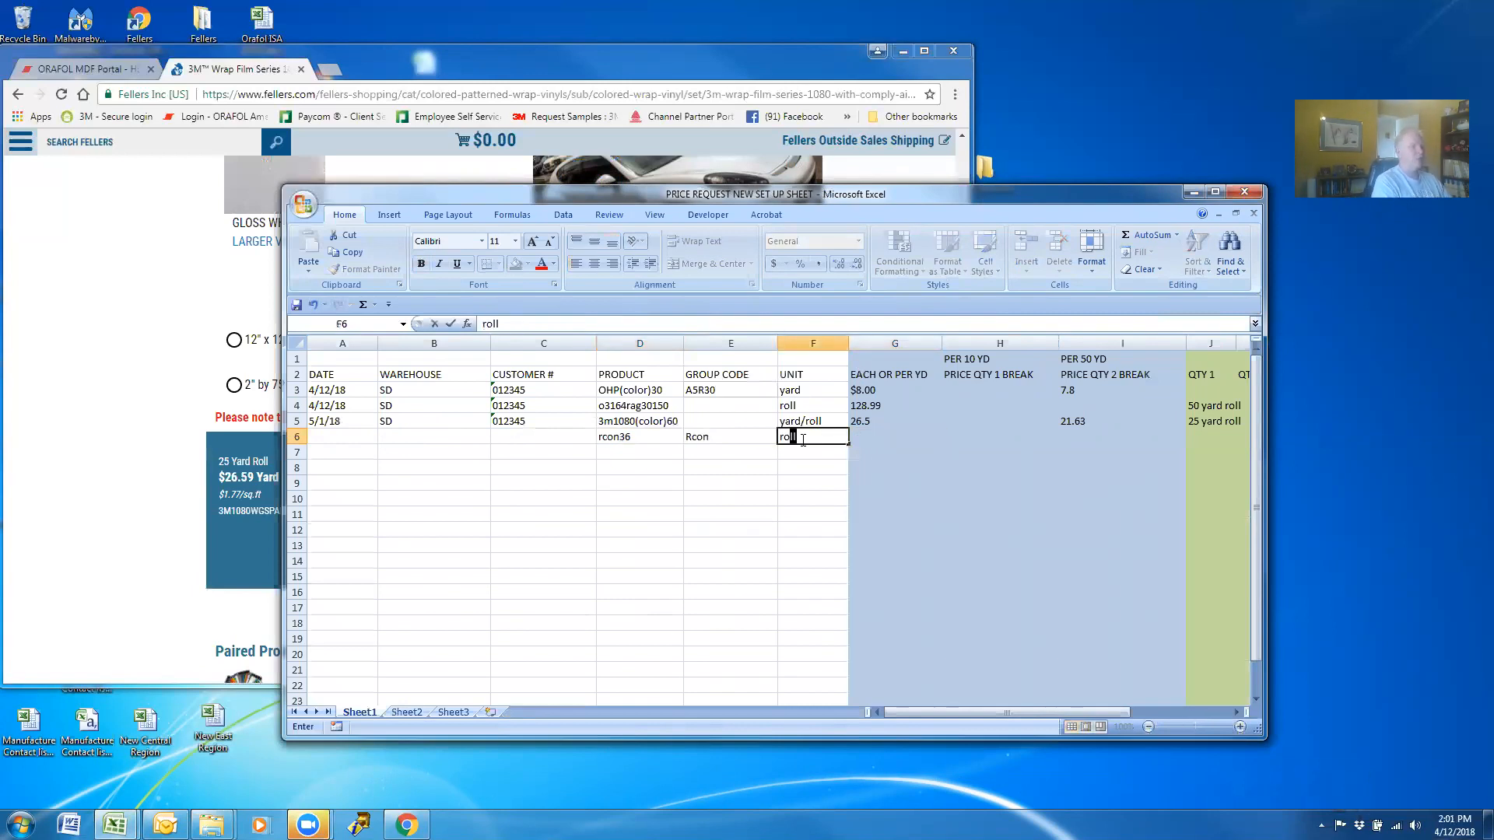
key("Tab")
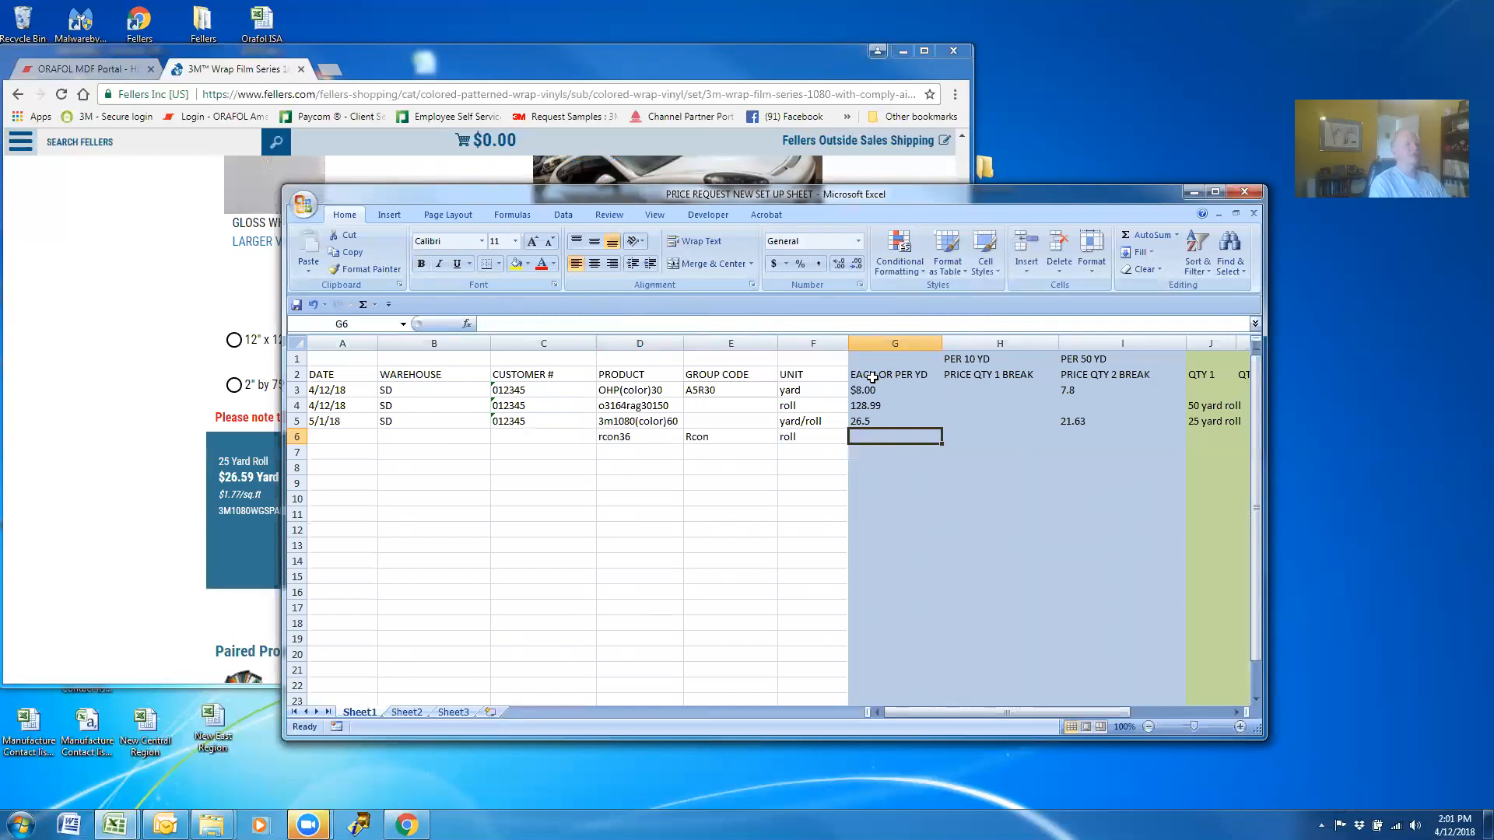
left_click(634, 454)
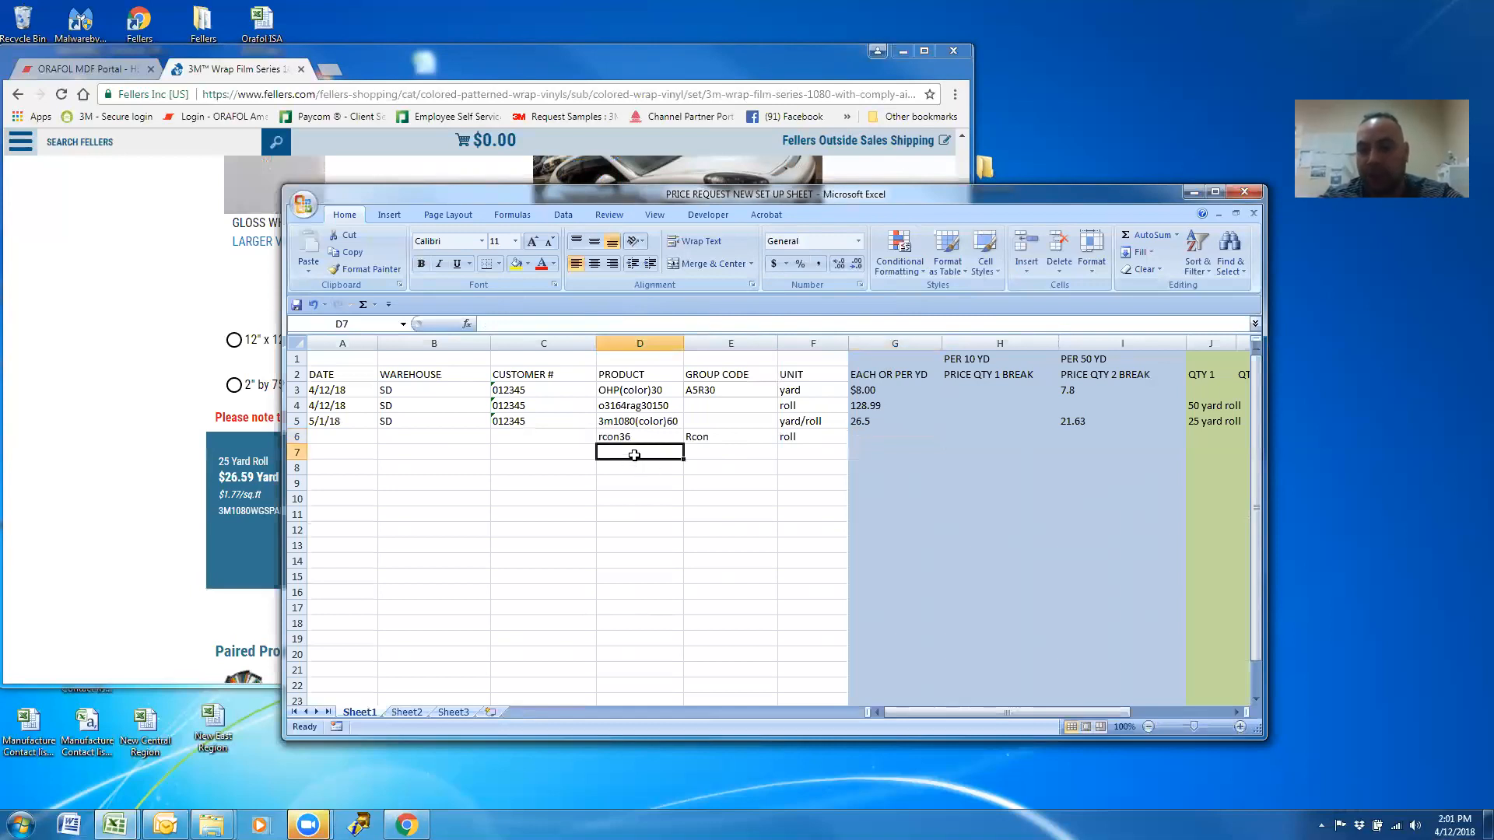
left_click(813, 437)
left_click(856, 437)
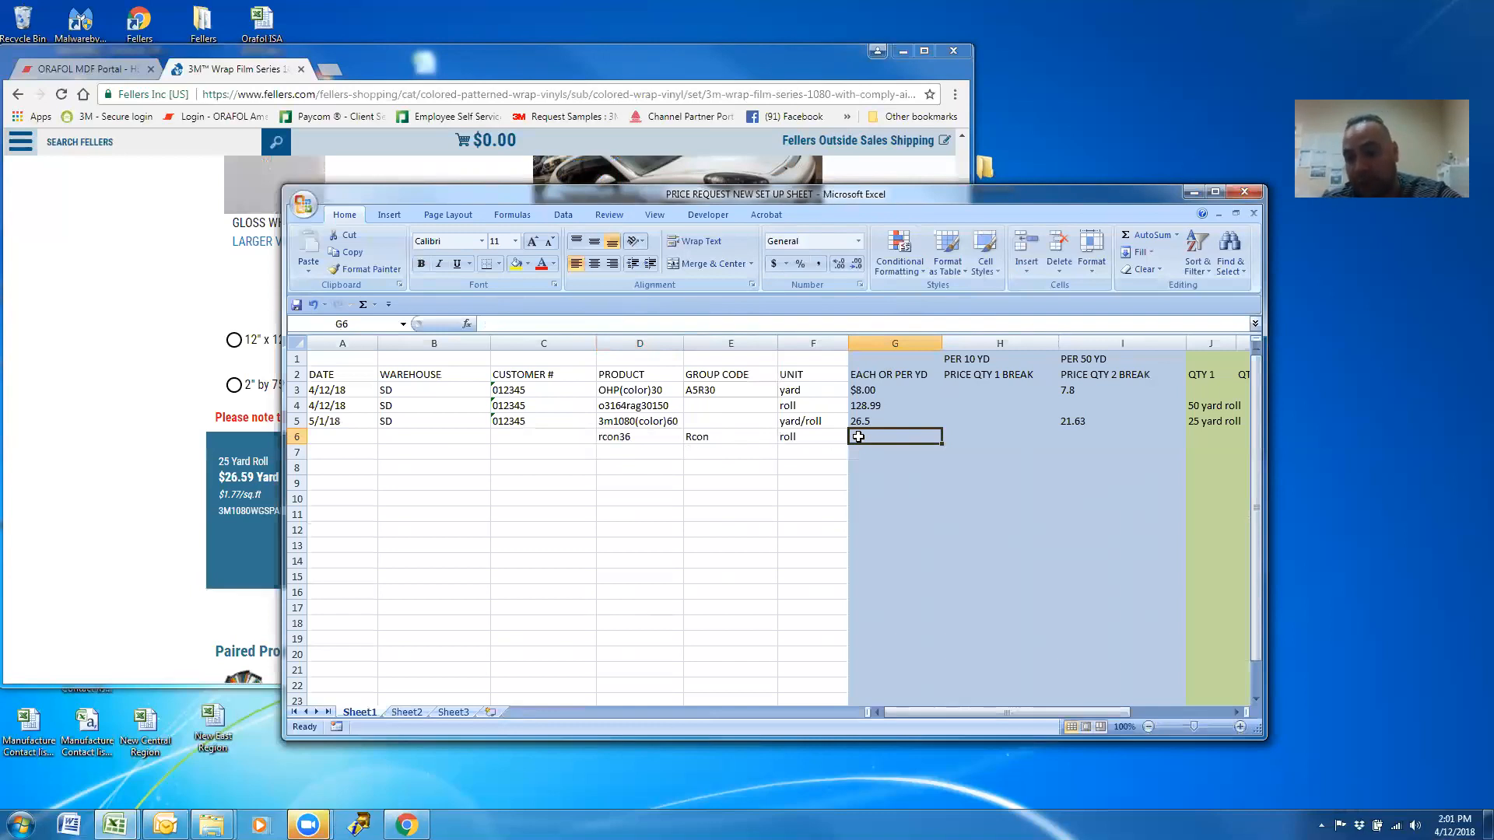
left_click(1199, 441)
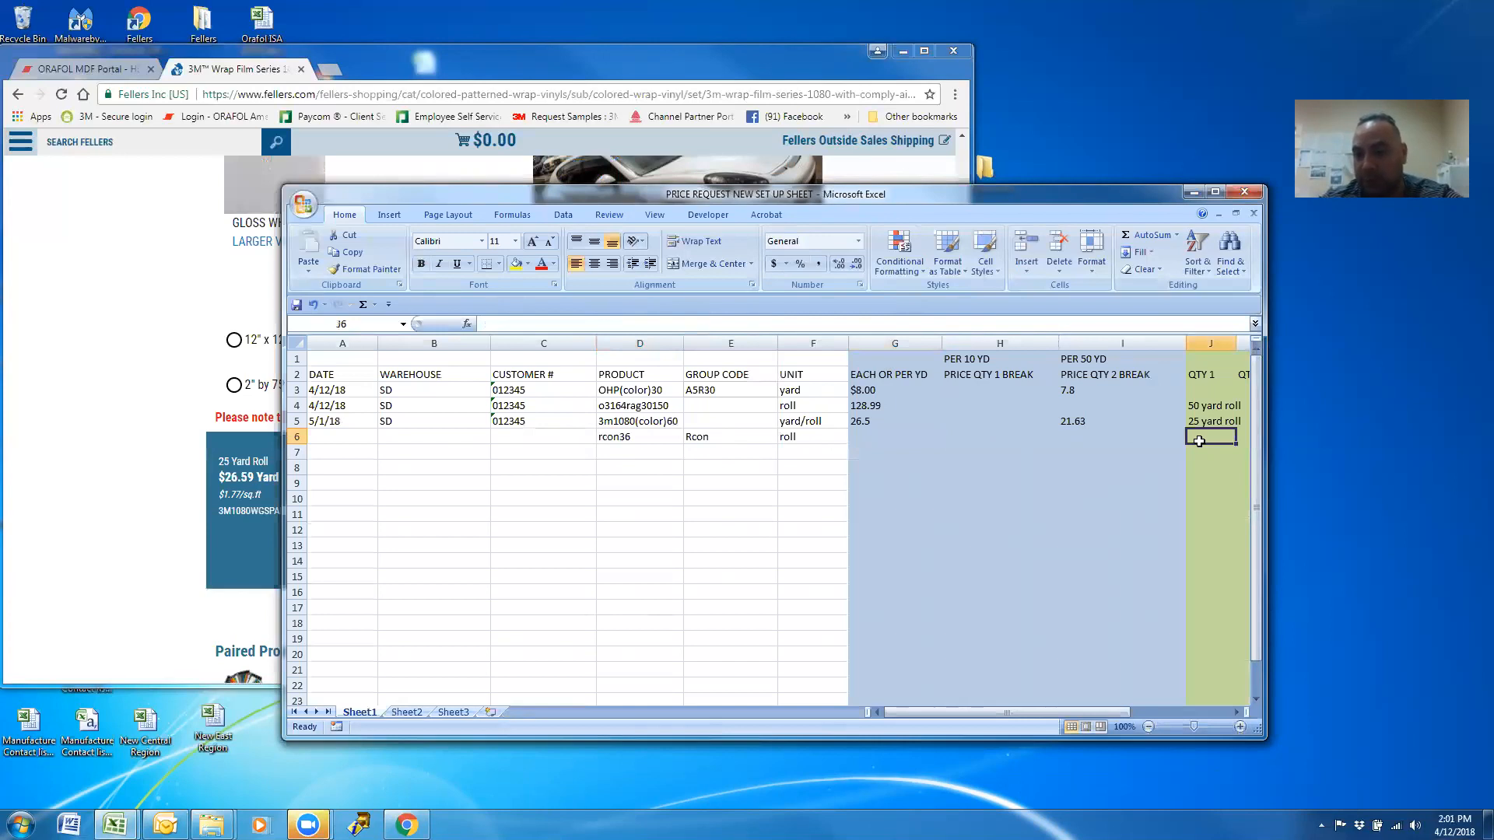
left_click(867, 435)
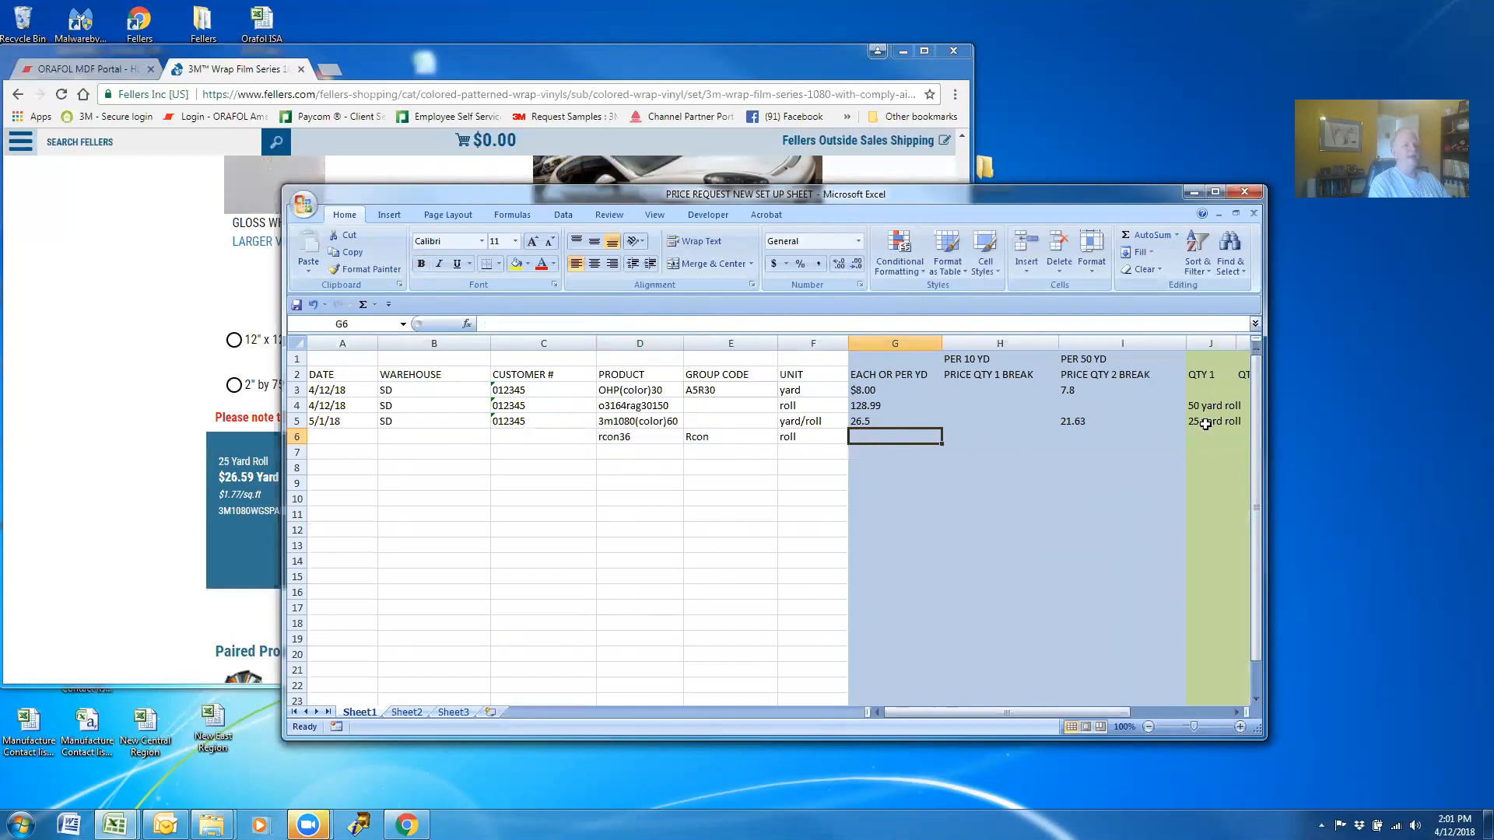